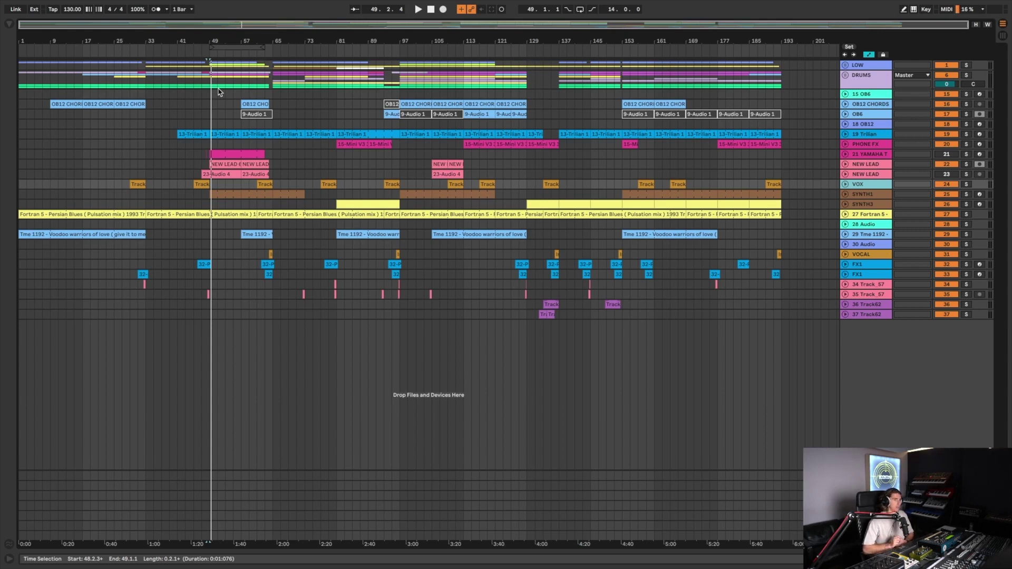
Step: Unfold the DRUMS and LOW groups and set the playback start point at bar 17
{"action": "key", "text": "ctrl+alt+l"}
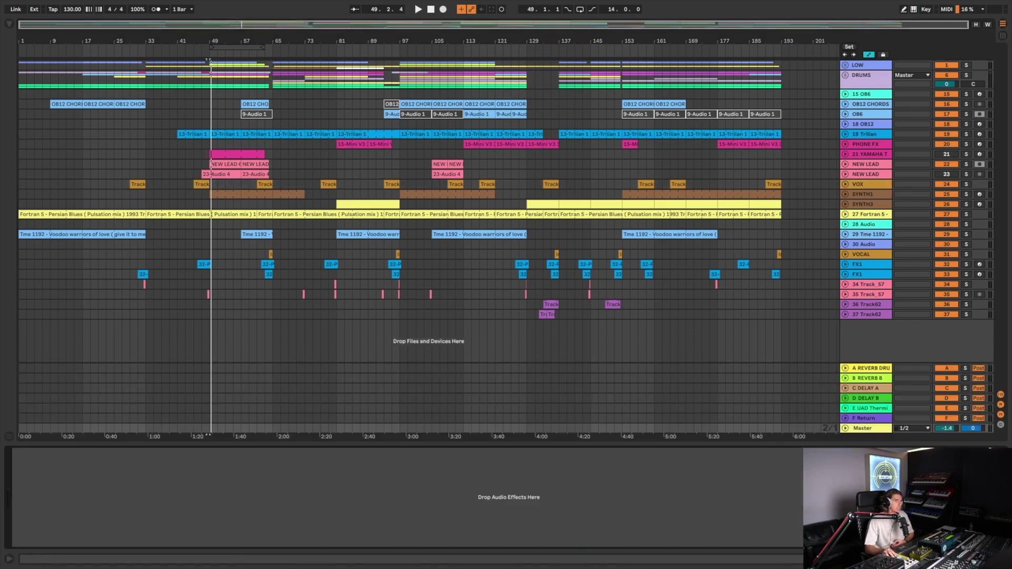
{"action": "key", "text": "ctrl+alt+l"}
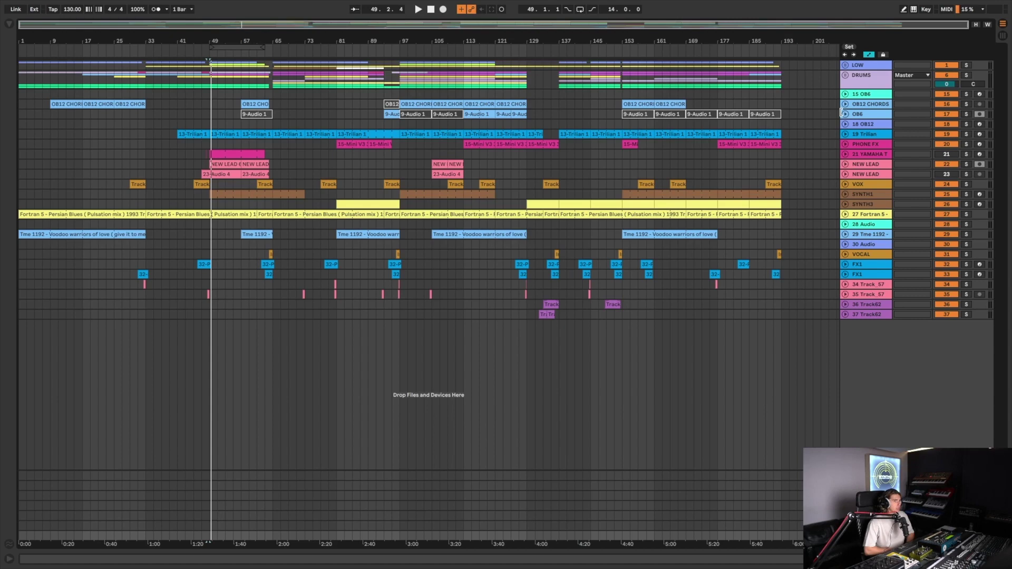
{"action": "left_click", "coordinate": [845, 77]}
{"action": "left_click", "coordinate": [845, 65]}
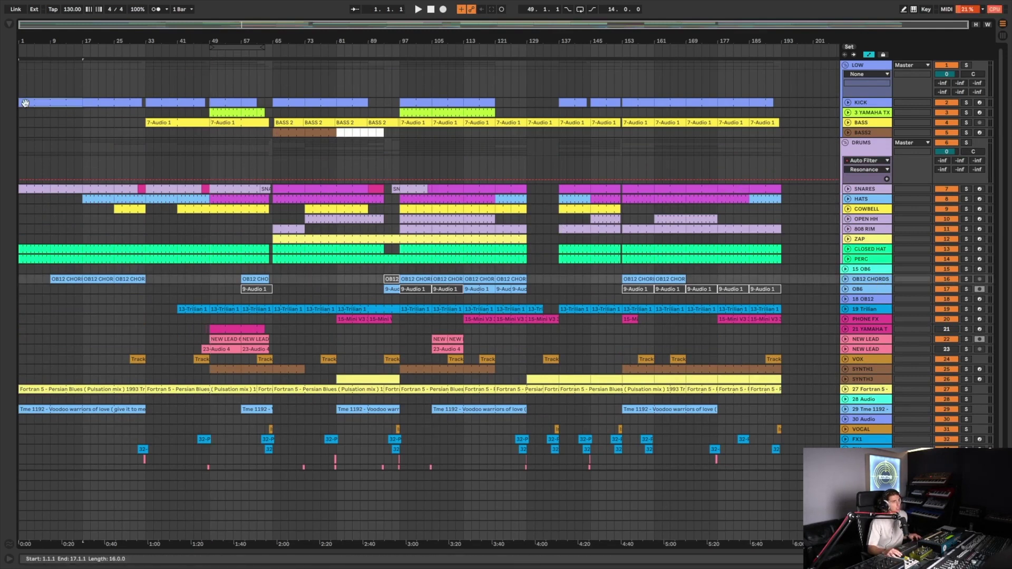
{"action": "left_click", "coordinate": [80, 125]}
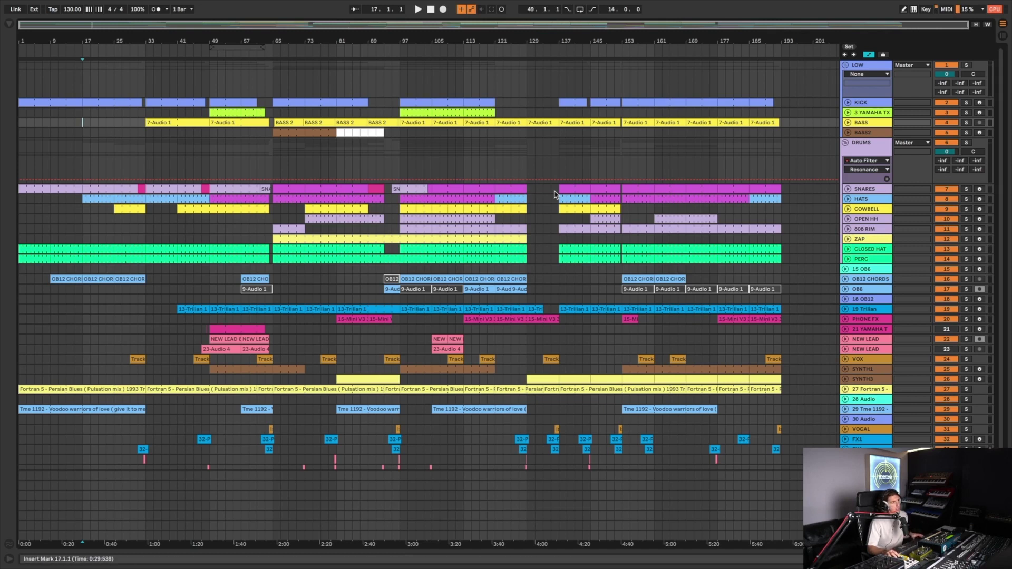
Step: Start playback from bar 17, then fold the LOW and DRUMS groups back up
{"action": "left_click", "coordinate": [454, 248]}
{"action": "key", "text": "space"}
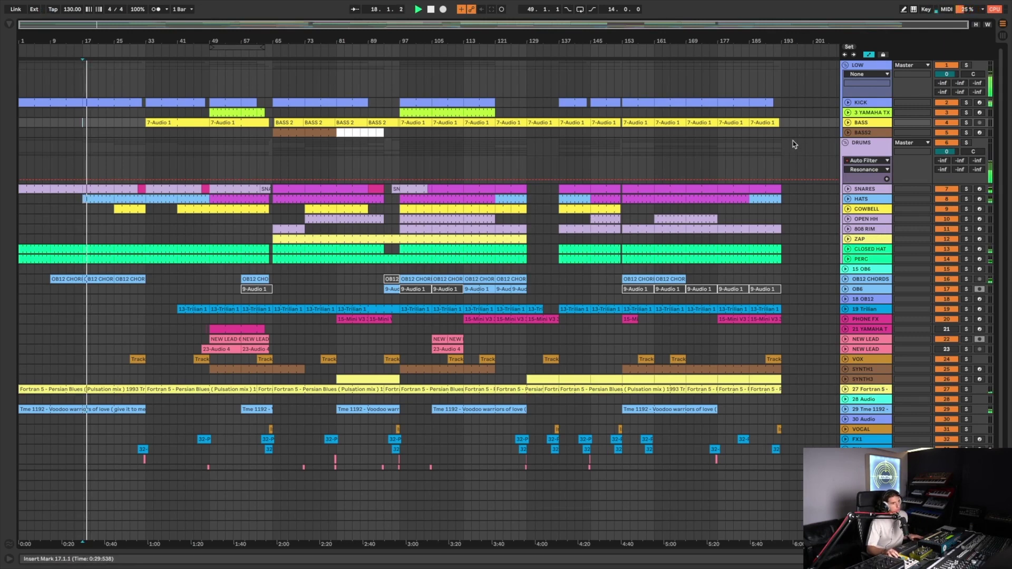
{"action": "left_click", "coordinate": [844, 65]}
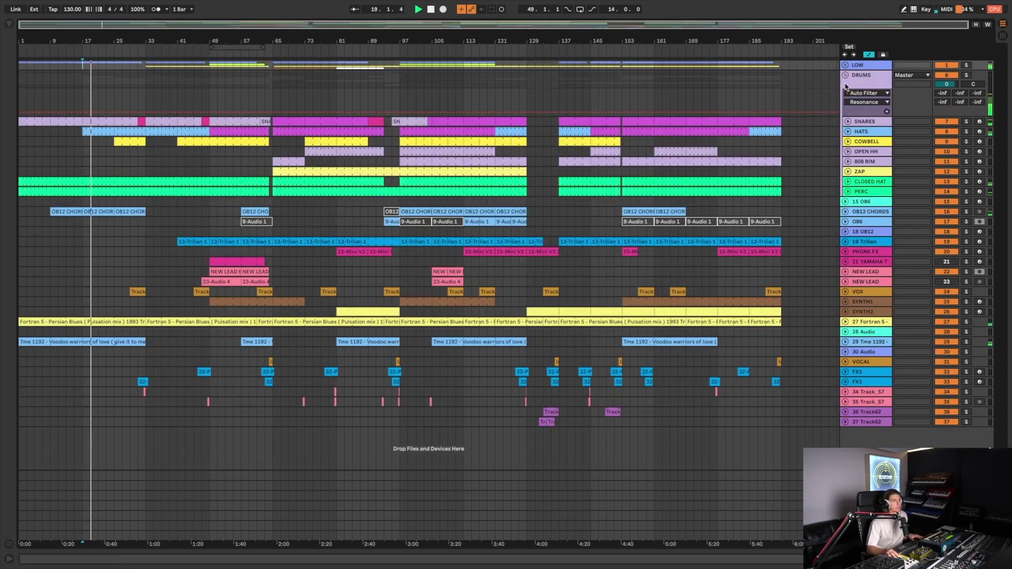
{"action": "left_click", "coordinate": [845, 75]}
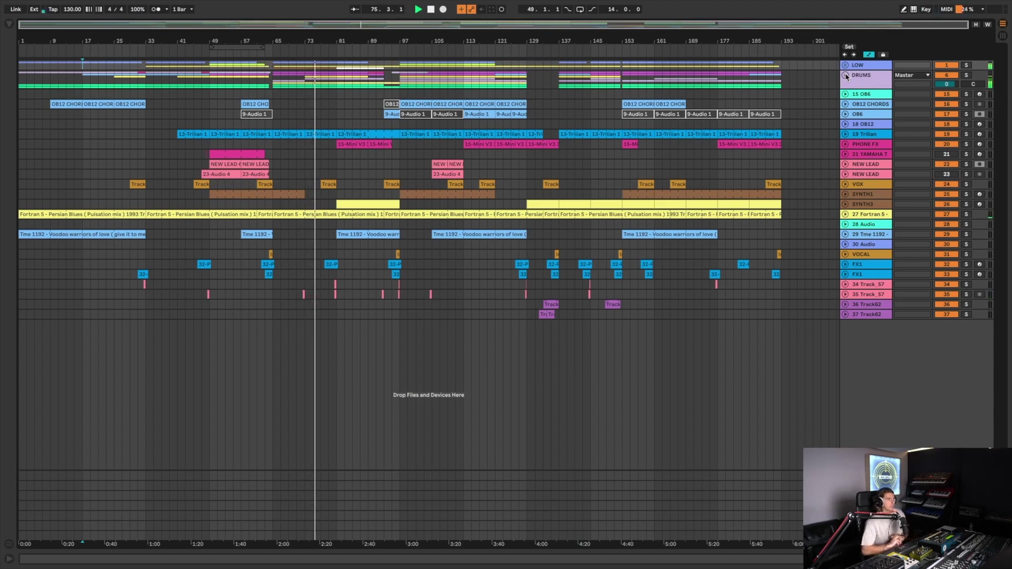
Step: Jump the playhead ahead to around bar 120, then stop playback near bar 147
{"action": "left_click", "coordinate": [492, 51]}
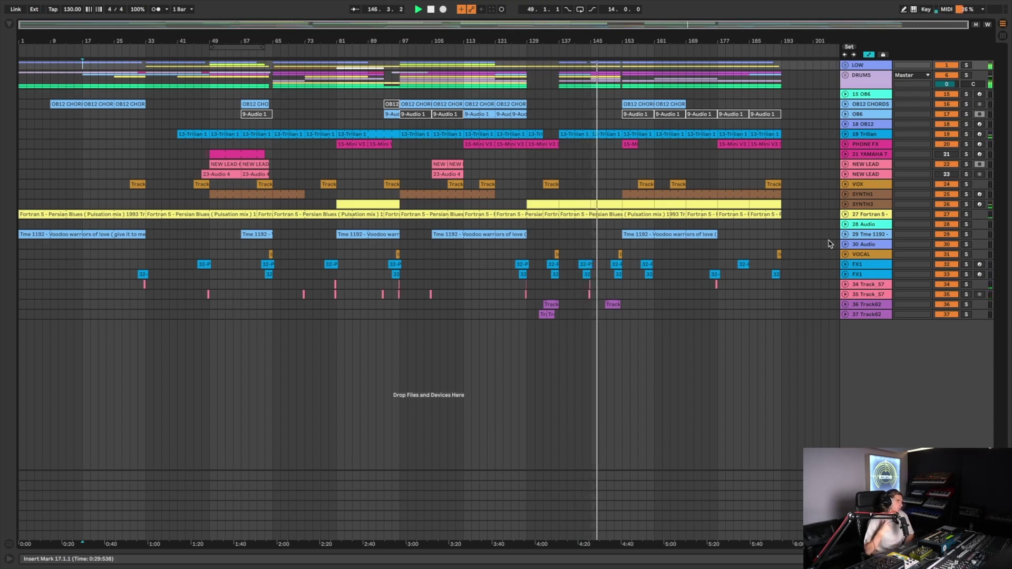
{"action": "key", "text": "space"}
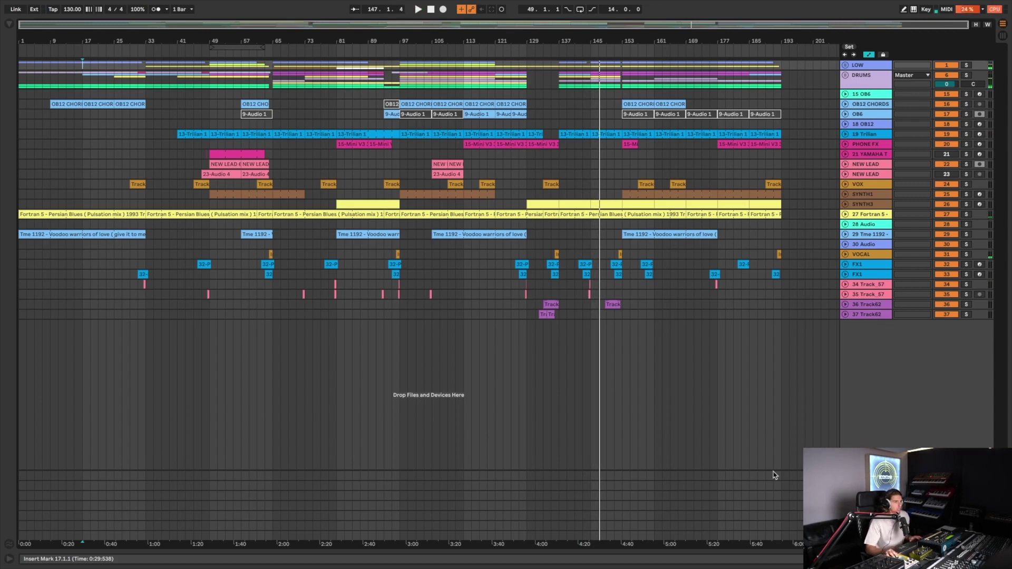
{"action": "left_click", "coordinate": [411, 525]}
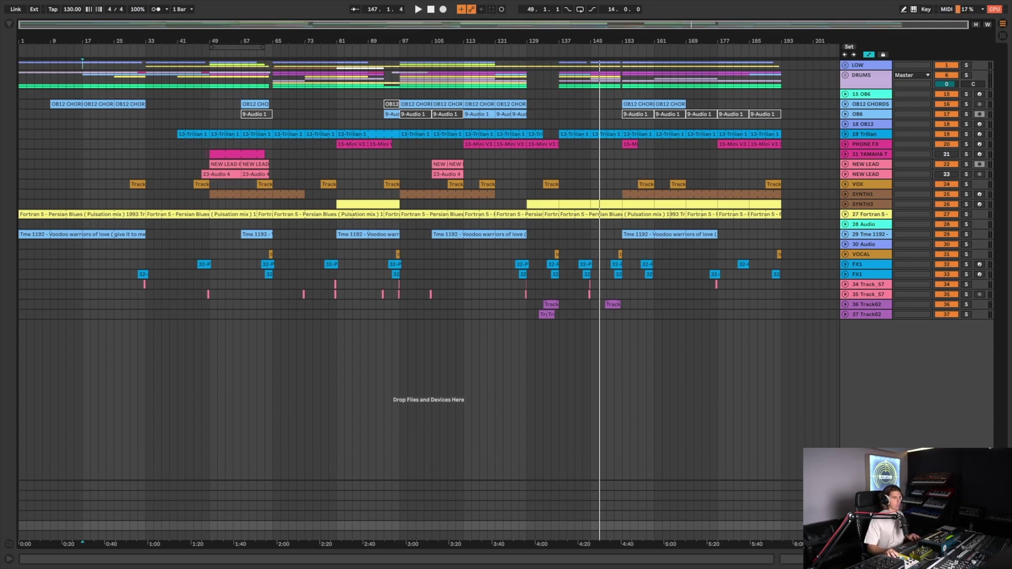
{"action": "key", "text": "ctrl+alt+r"}
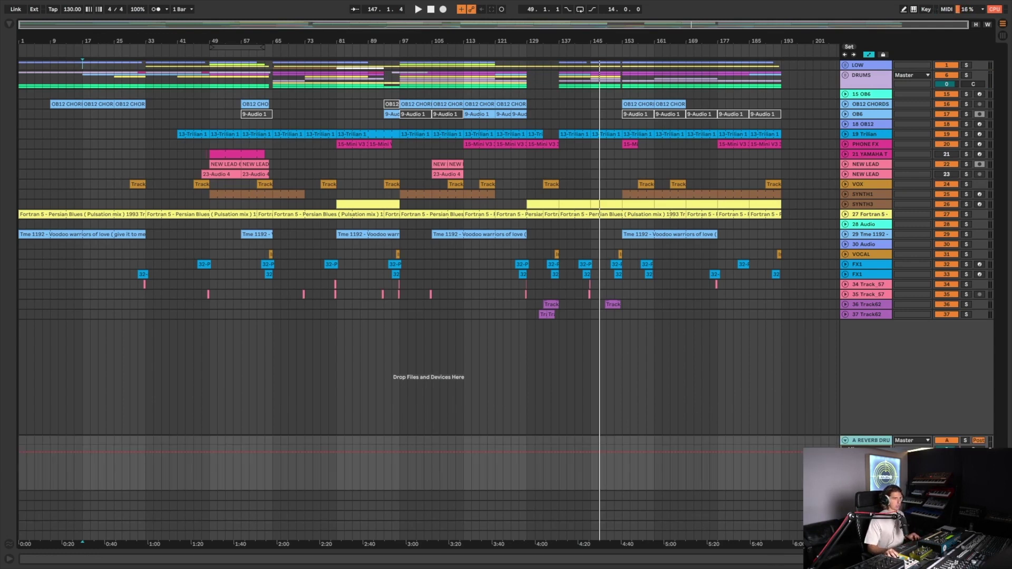
{"action": "double_click", "coordinate": [857, 395]}
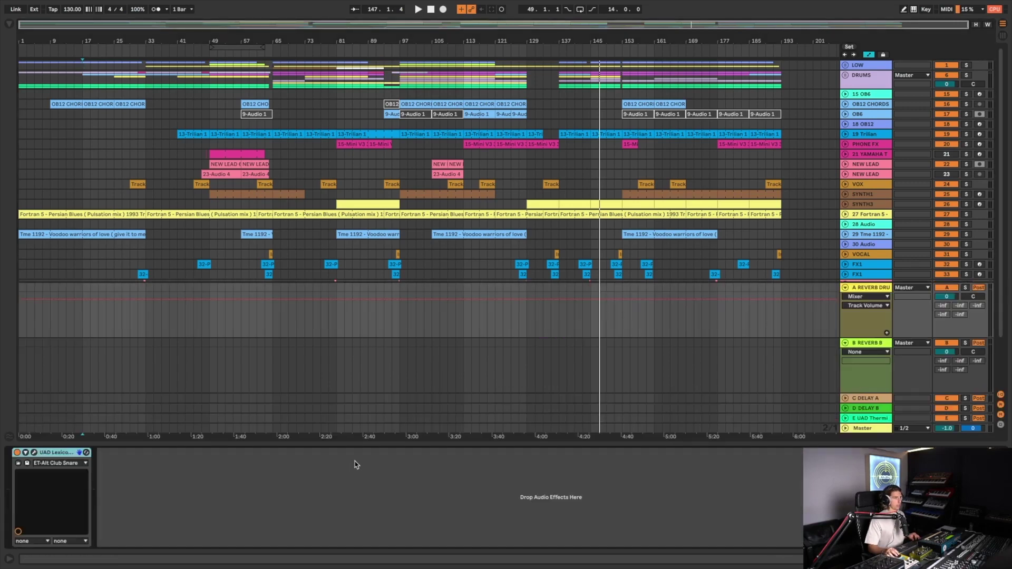
{"action": "left_click", "coordinate": [34, 452]}
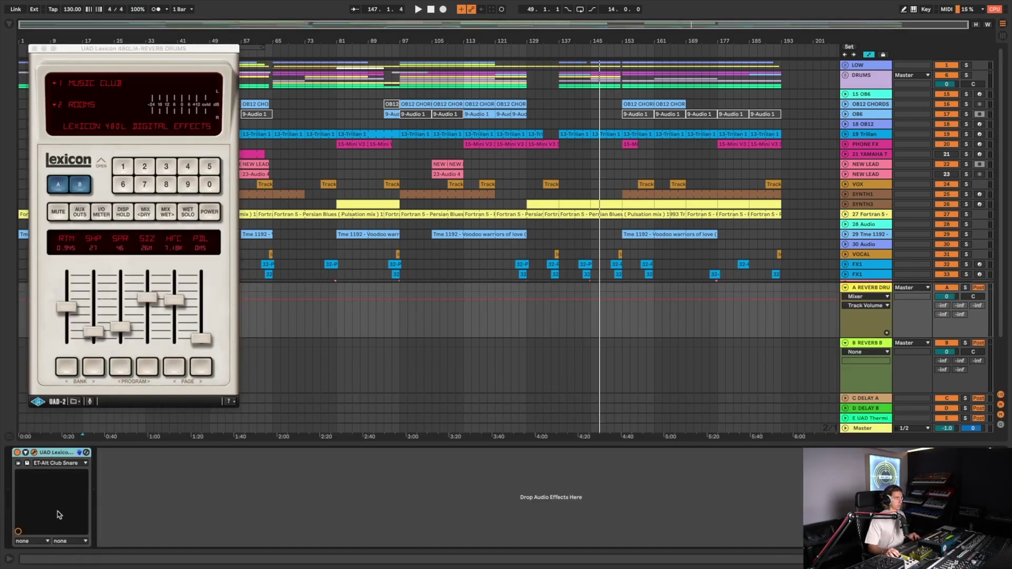
{"action": "scroll", "coordinate": [58, 422], "scroll_direction": "down", "scroll_amount": 3}
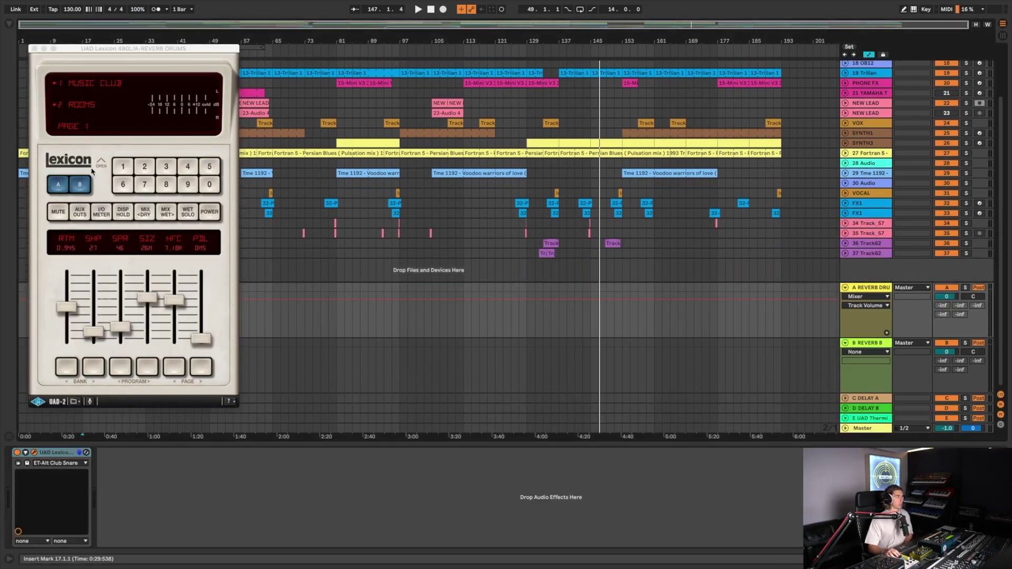
{"action": "left_click", "coordinate": [35, 49]}
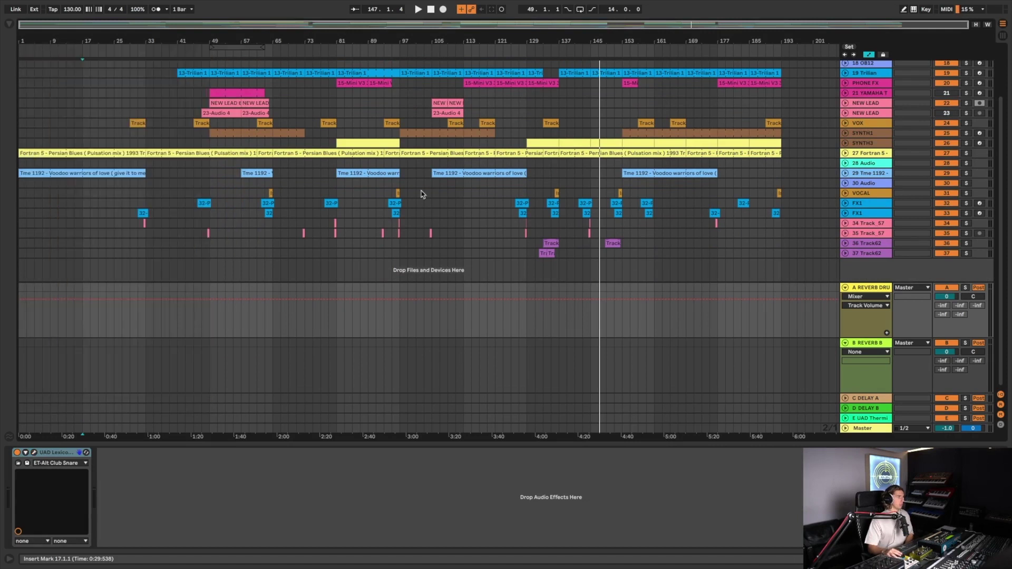
{"action": "left_click", "coordinate": [845, 288]}
{"action": "left_click", "coordinate": [862, 343]}
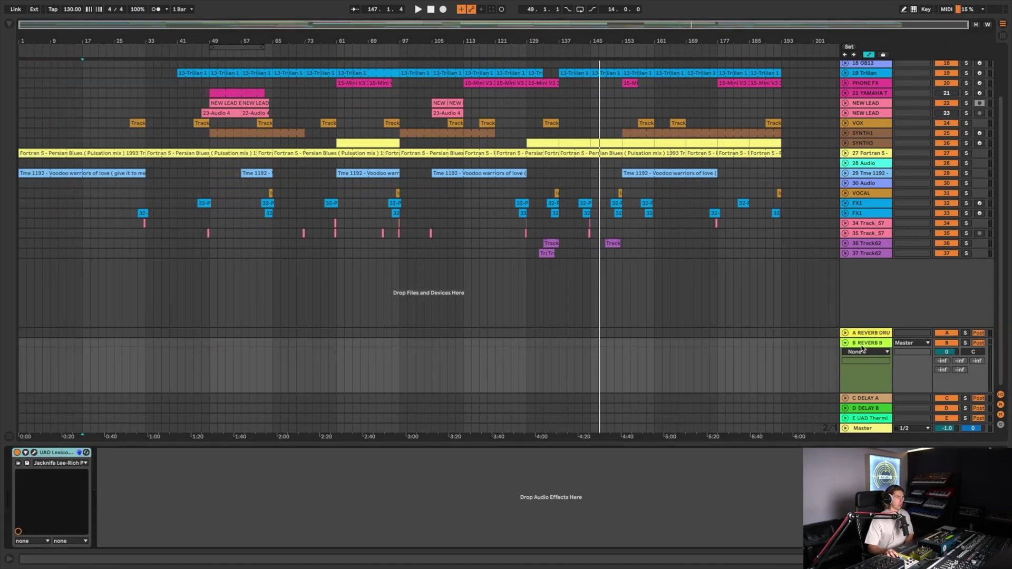
{"action": "left_click", "coordinate": [34, 452]}
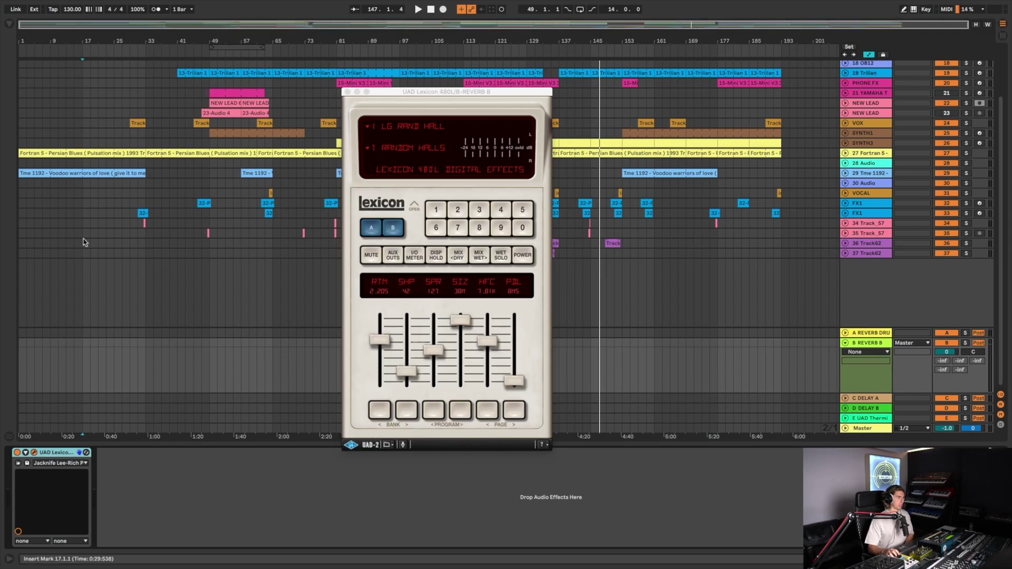
{"action": "left_click", "coordinate": [74, 463]}
{"action": "left_click", "coordinate": [76, 463]}
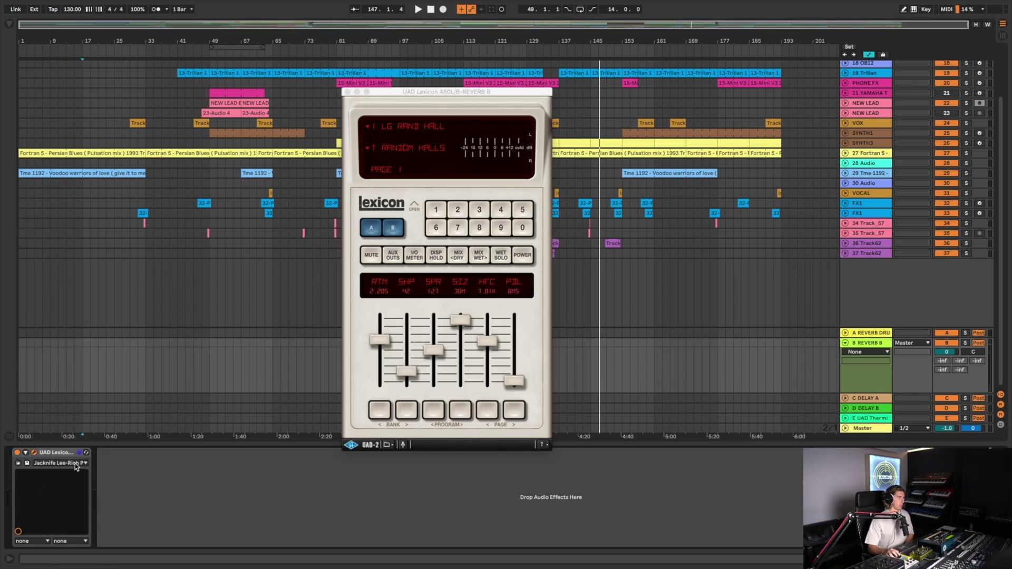
{"action": "left_click", "coordinate": [348, 92]}
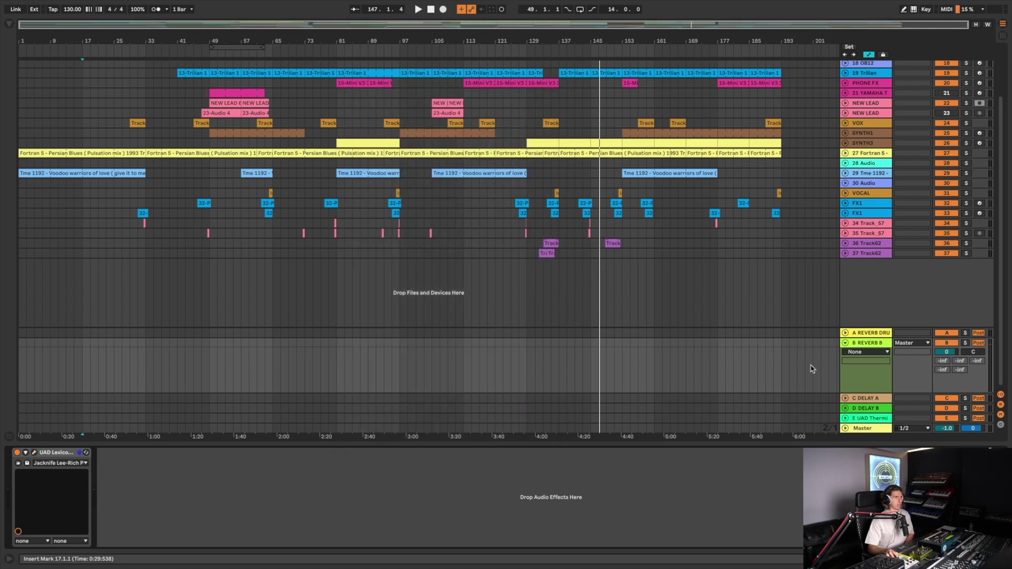
{"action": "left_click", "coordinate": [845, 342]}
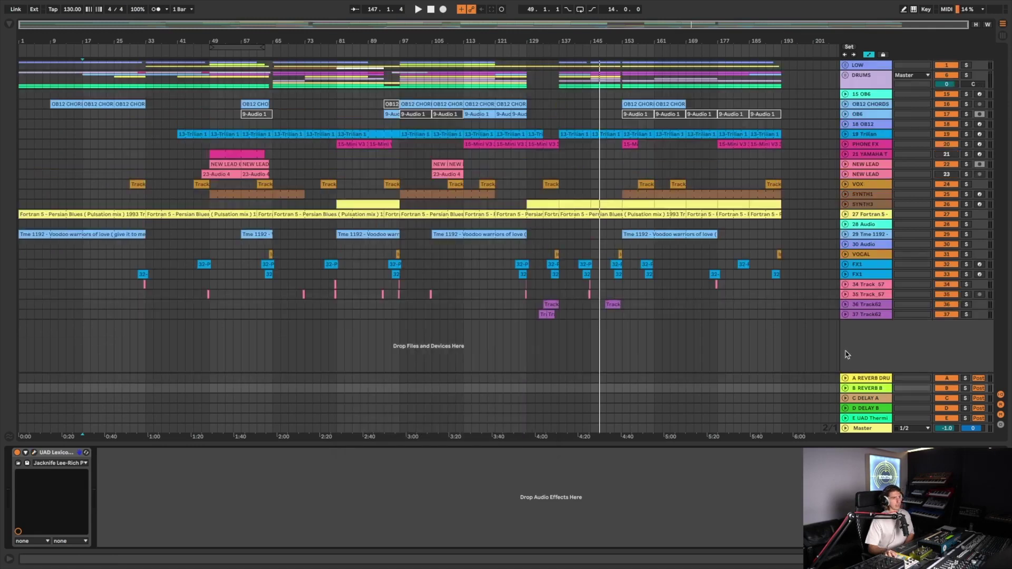
{"action": "left_click", "coordinate": [845, 397]}
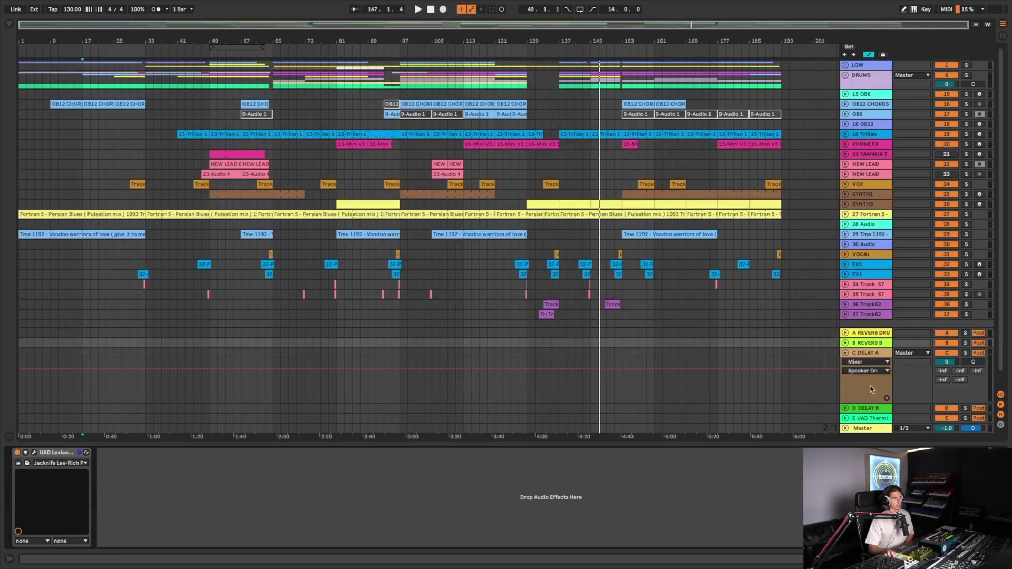
{"action": "left_click", "coordinate": [864, 352]}
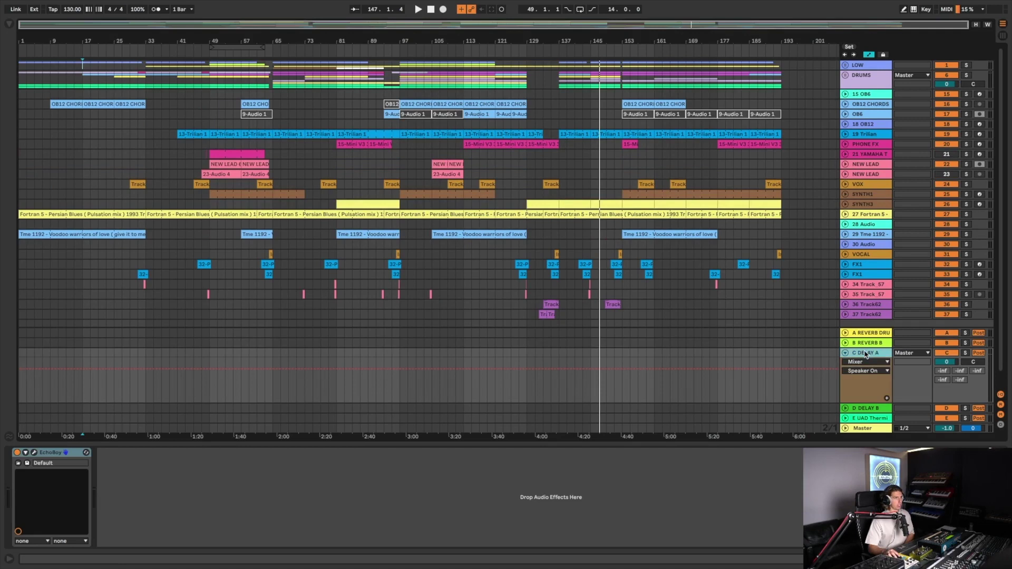
{"action": "left_click", "coordinate": [35, 452]}
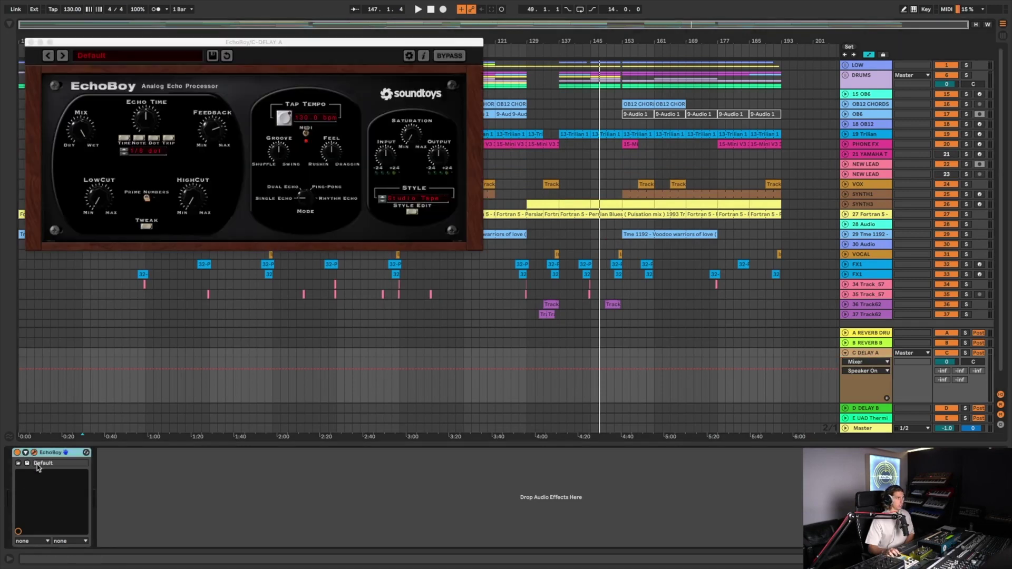
{"action": "left_click", "coordinate": [30, 41]}
{"action": "left_click", "coordinate": [877, 409]}
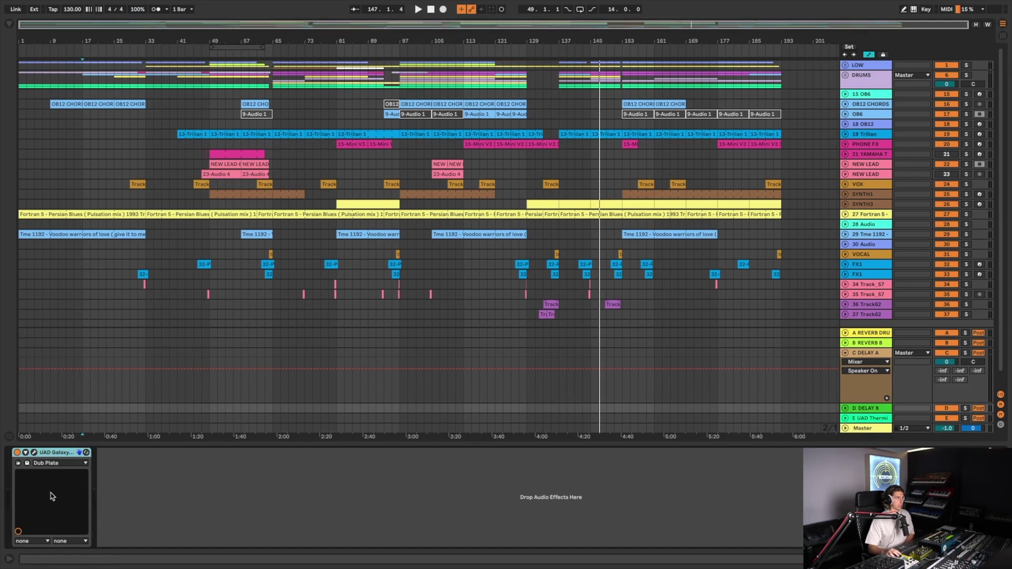
{"action": "left_click", "coordinate": [34, 453]}
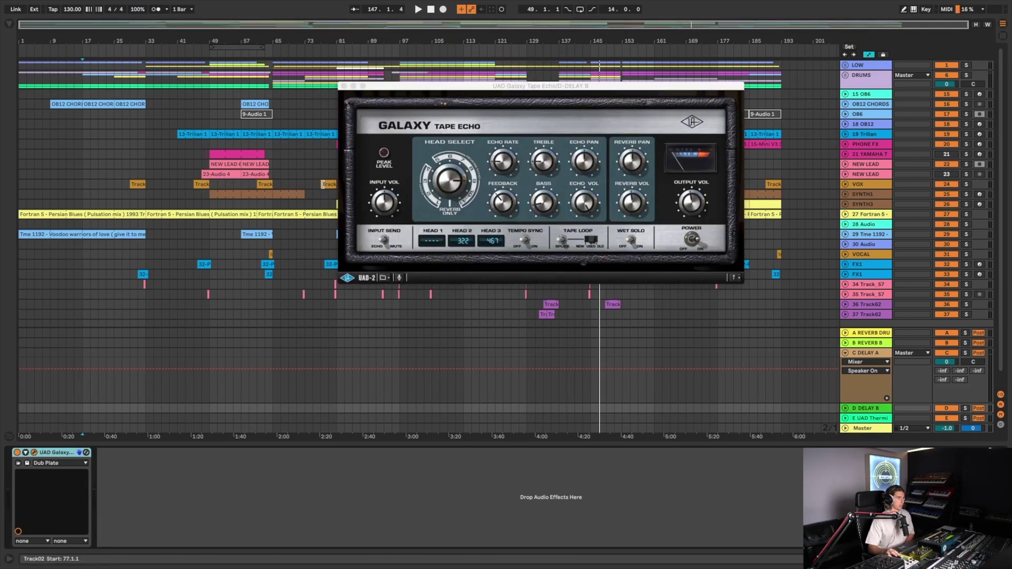
{"action": "left_click", "coordinate": [344, 86]}
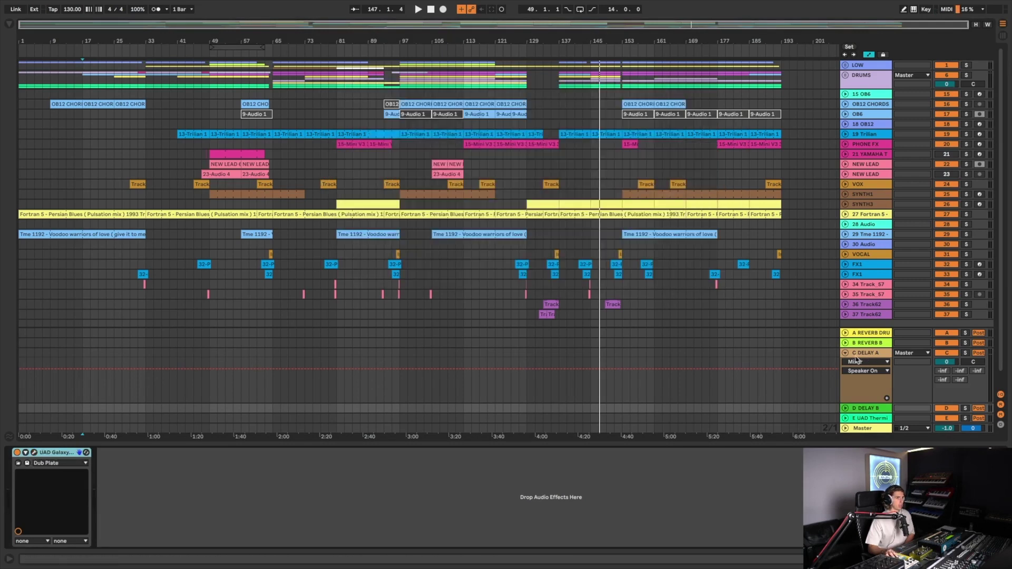
{"action": "left_click", "coordinate": [845, 353]}
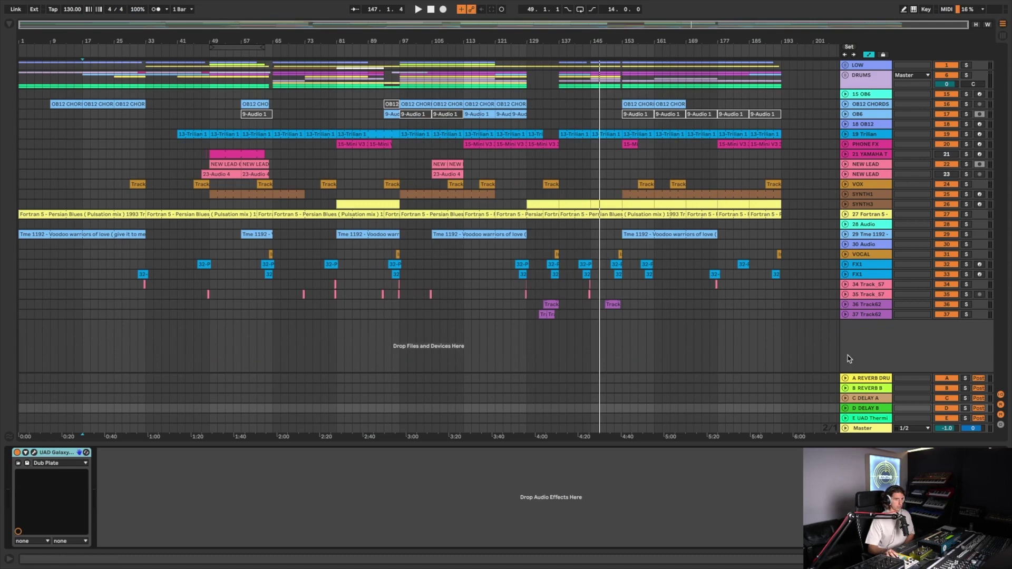
{"action": "left_click", "coordinate": [845, 418]}
{"action": "left_click", "coordinate": [872, 375]}
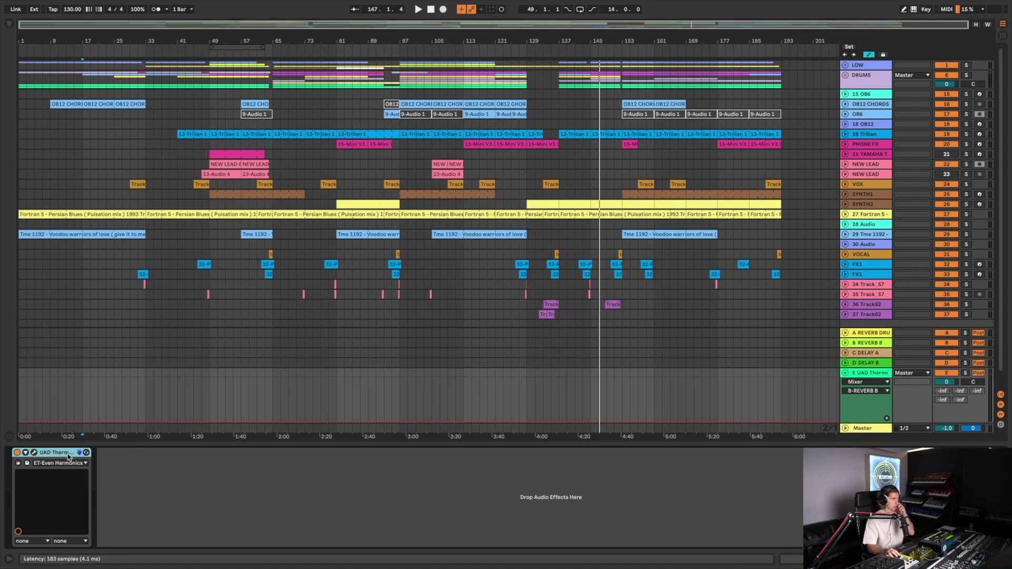
{"action": "left_click", "coordinate": [34, 454]}
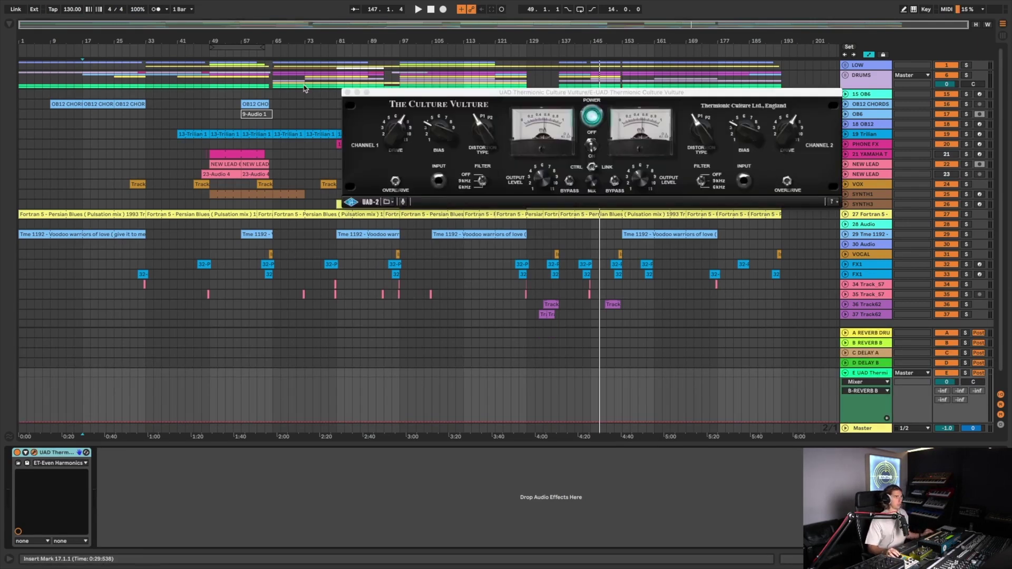
{"action": "left_click", "coordinate": [346, 92]}
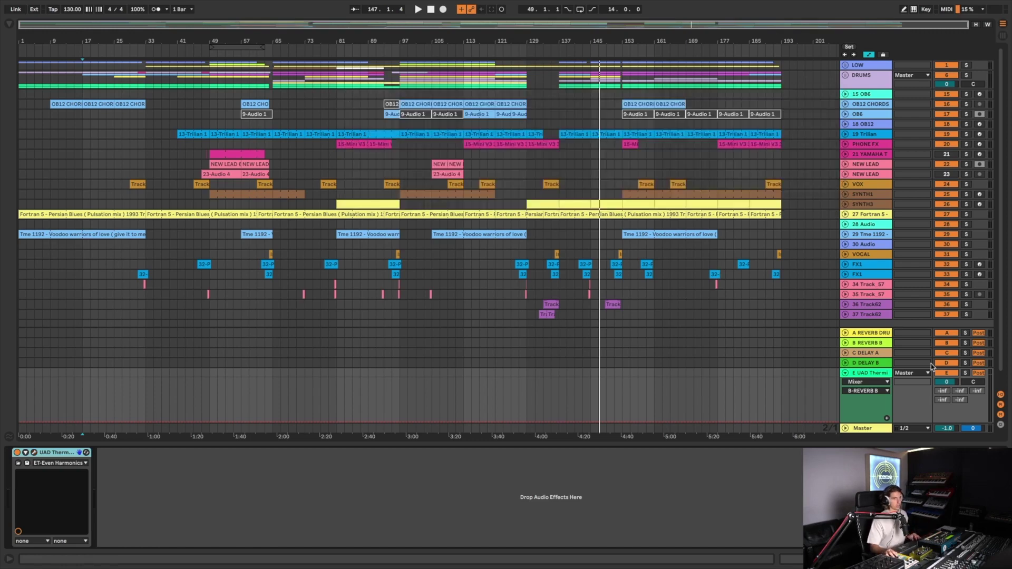
{"action": "left_click", "coordinate": [845, 373]}
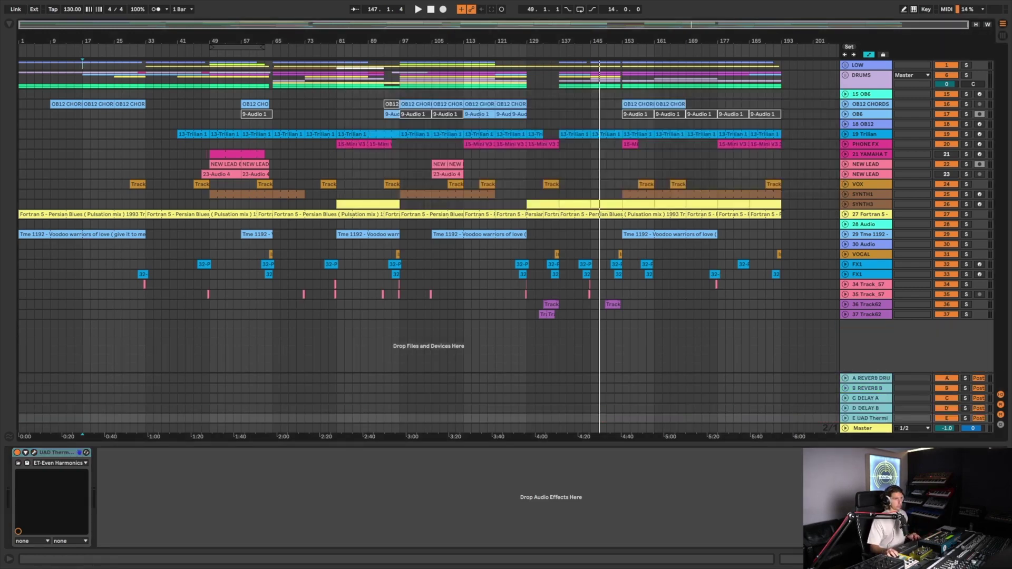
{"action": "key", "text": "ctrl+alt+l"}
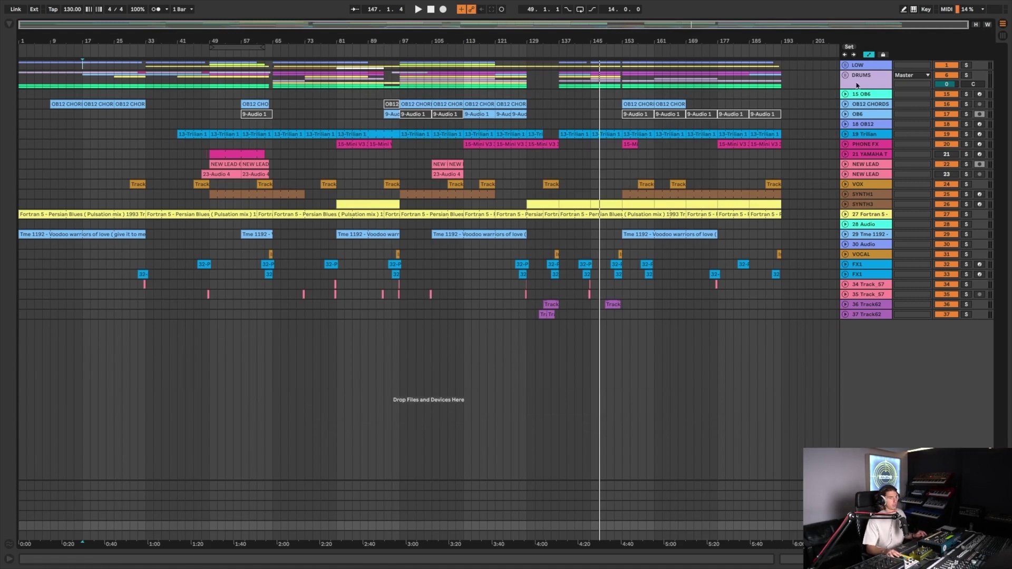
Step: Unfold the DRUMS and LOW groups and select bars 65–73 on the KICK track
{"action": "left_click", "coordinate": [864, 83]}
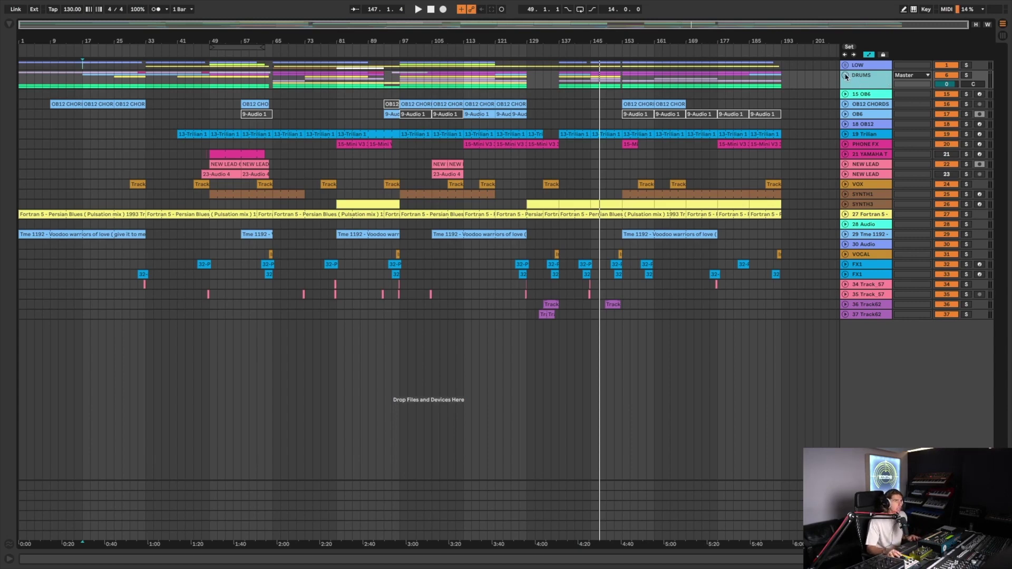
{"action": "left_click", "coordinate": [846, 77]}
{"action": "left_click", "coordinate": [846, 65]}
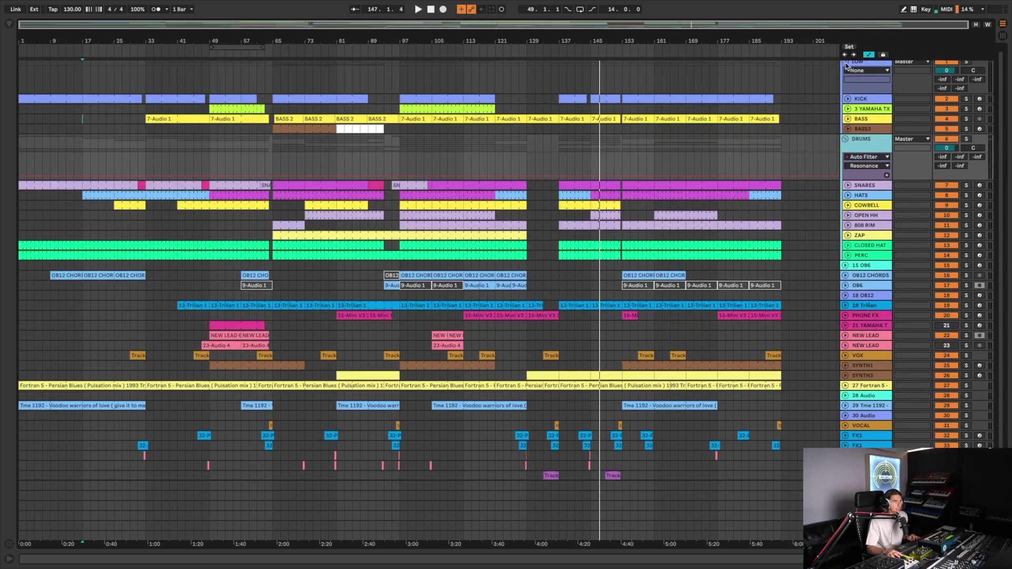
{"action": "left_click", "coordinate": [280, 96]}
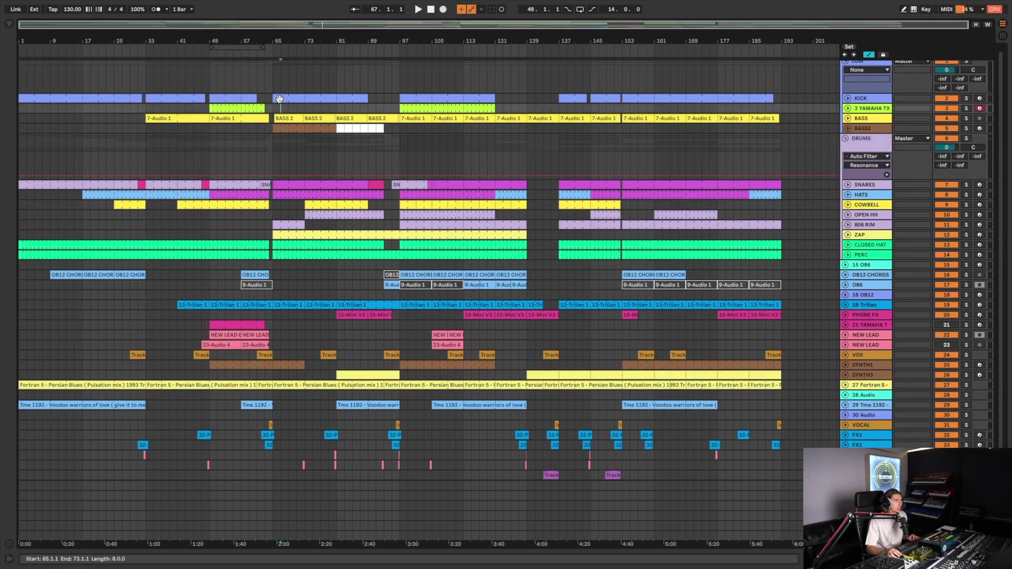
{"action": "left_click_drag", "start_coordinate": [275, 98], "coordinate": [304, 98]}
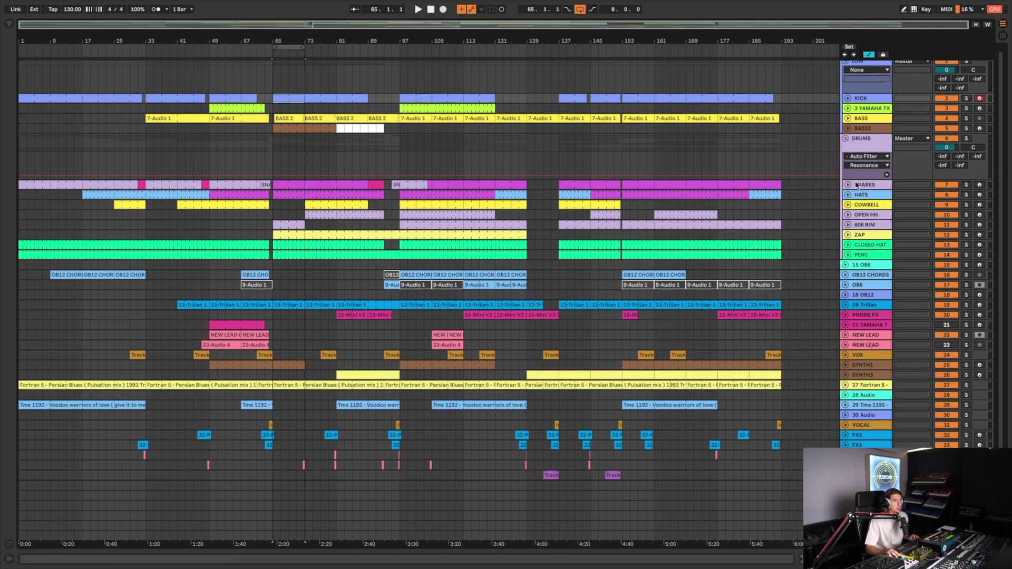
Step: Switch off track ranges 15–33, SNARES–PERC and KICK–BASS2, restoring the drums
{"action": "left_click", "coordinate": [873, 345]}
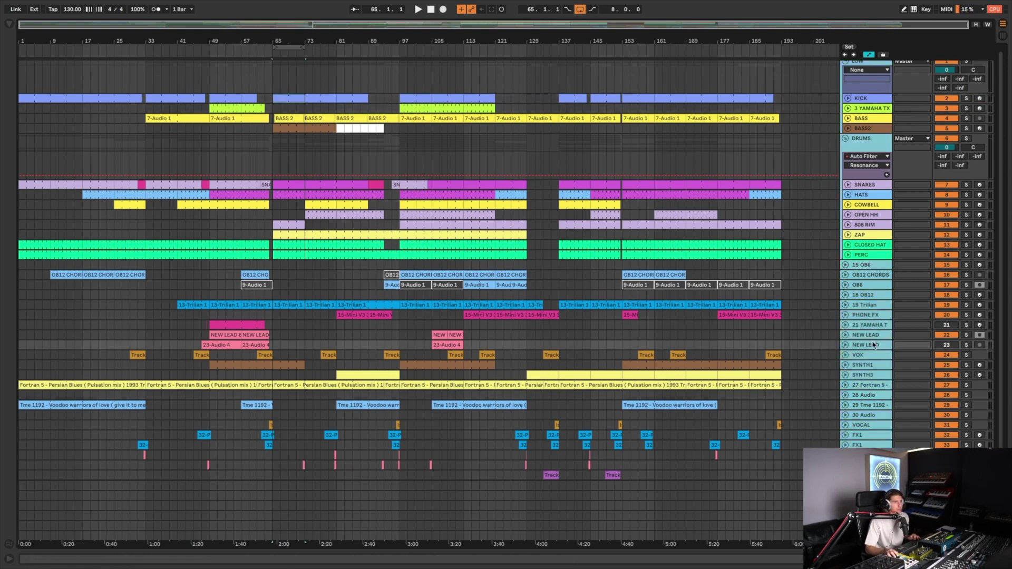
{"action": "left_click", "coordinate": [946, 335]}
{"action": "key", "text": "ctrl+z"}
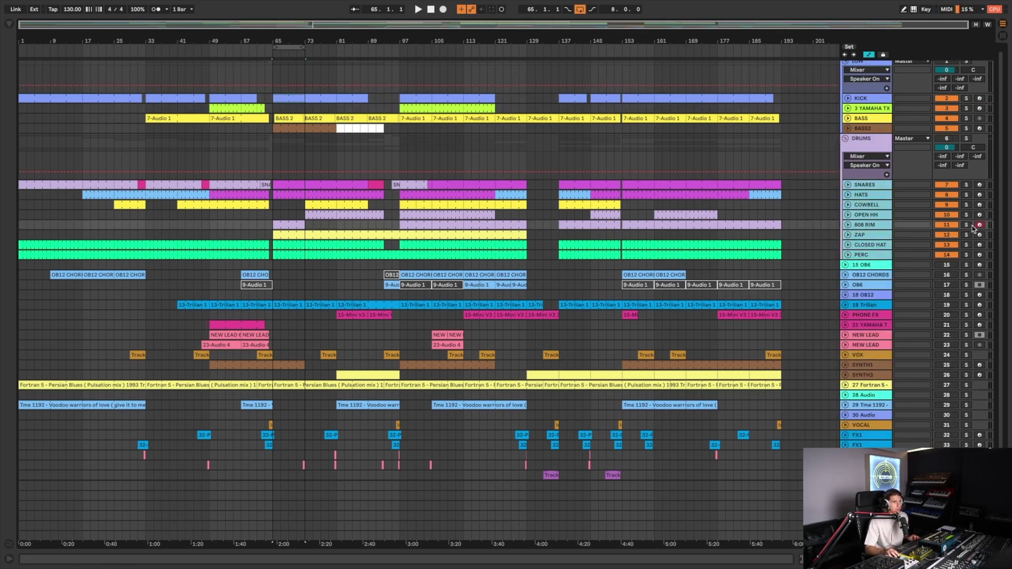
{"action": "left_click", "coordinate": [943, 225]}
{"action": "left_click", "coordinate": [872, 131]}
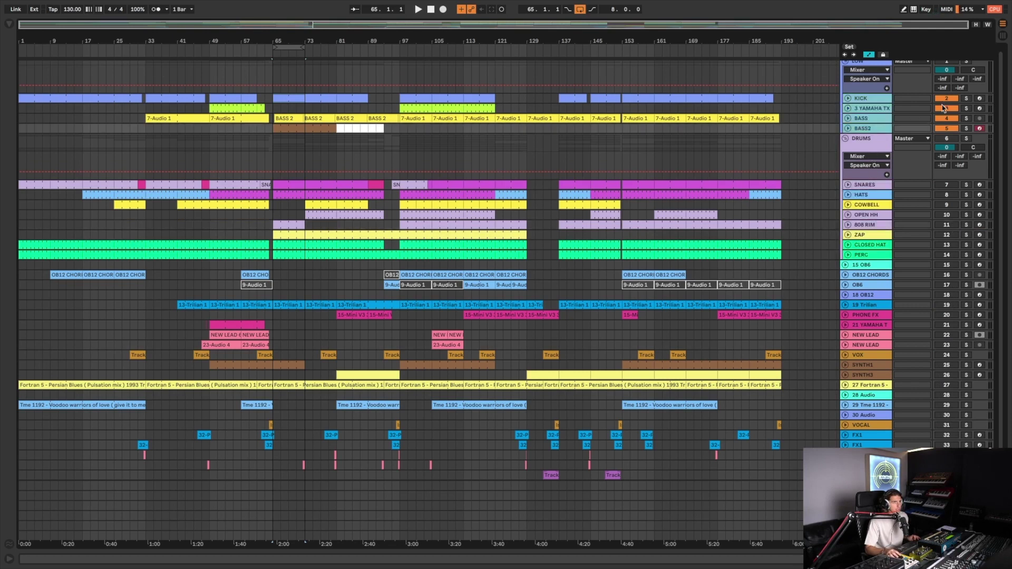
Step: Play the KICK clip from bar 65 and show the KICK track's device chain
{"action": "left_click", "coordinate": [291, 100]}
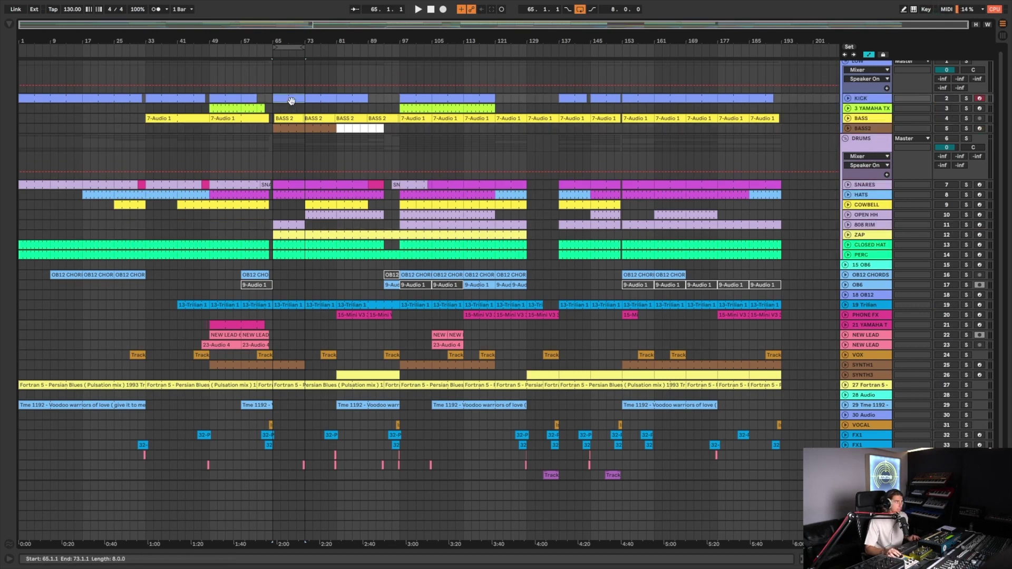
{"action": "scroll", "coordinate": [946, 104], "scroll_direction": "up", "scroll_amount": 1}
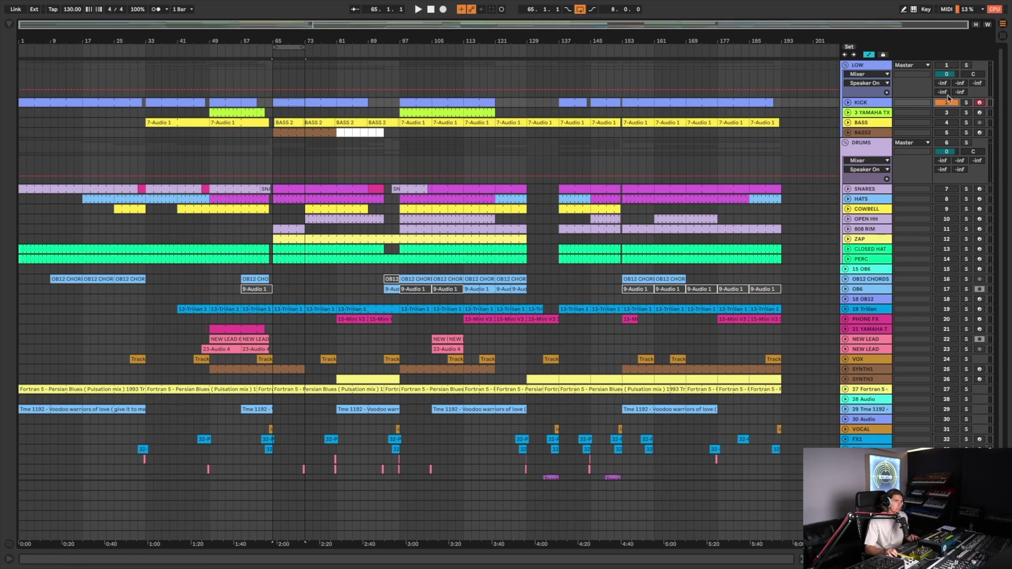
{"action": "key", "text": "space"}
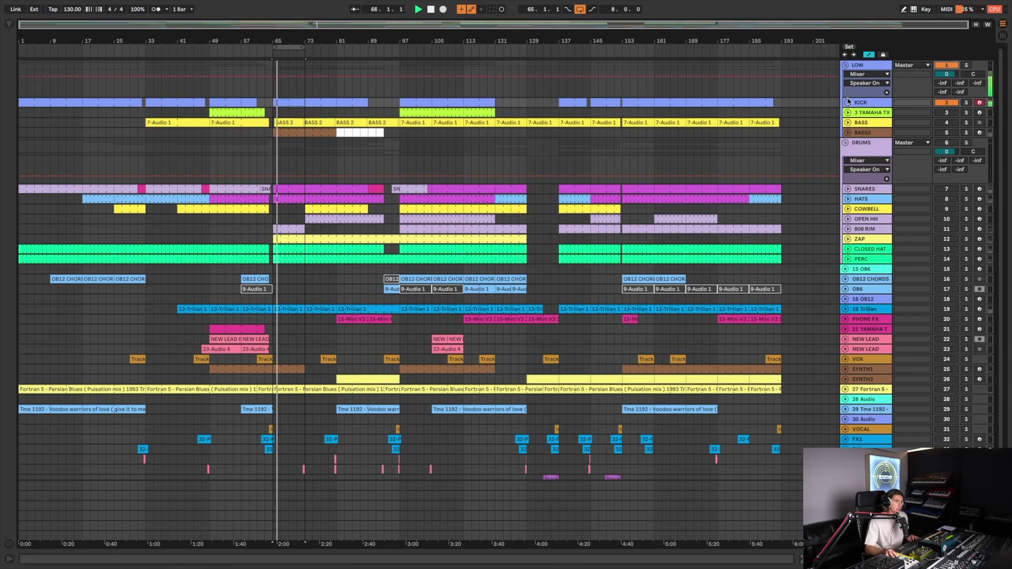
{"action": "key", "text": "ctrl+alt+l"}
Step: Solo KICK, open its Pro-Q 3 and A/B the EQ on and off
{"action": "left_click", "coordinate": [966, 102]}
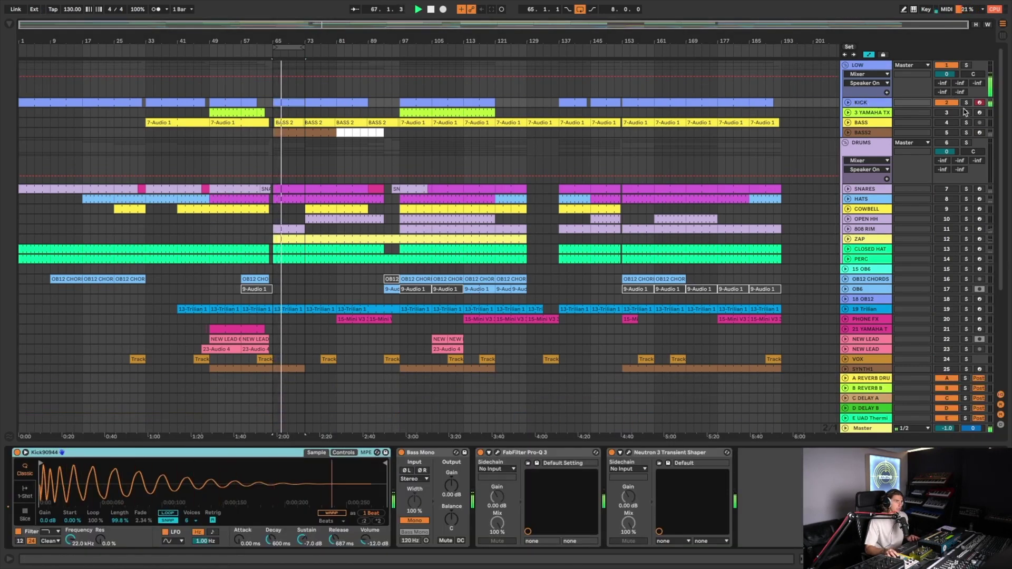
{"action": "left_click", "coordinate": [497, 452]}
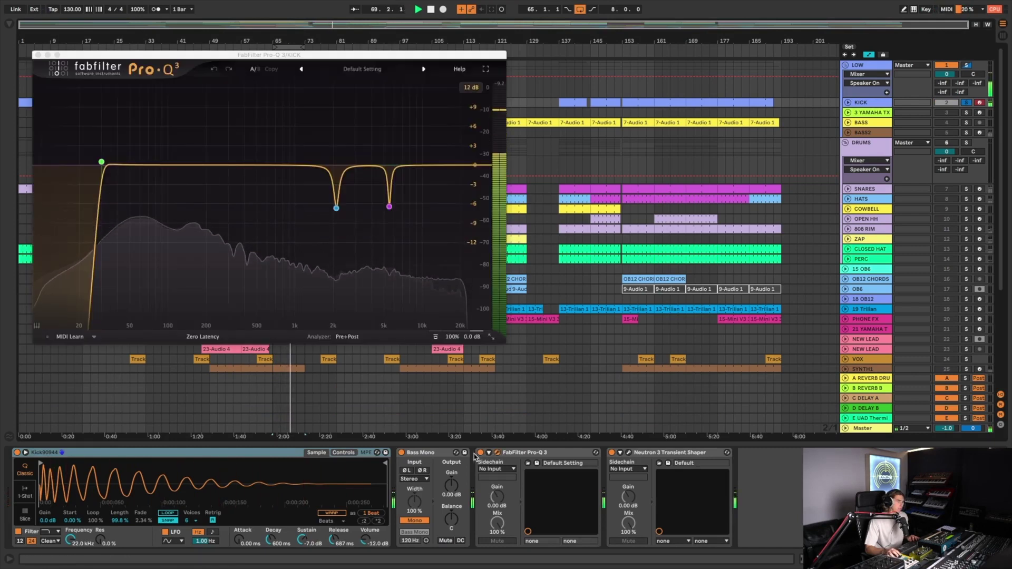
{"action": "left_click", "coordinate": [480, 452]}
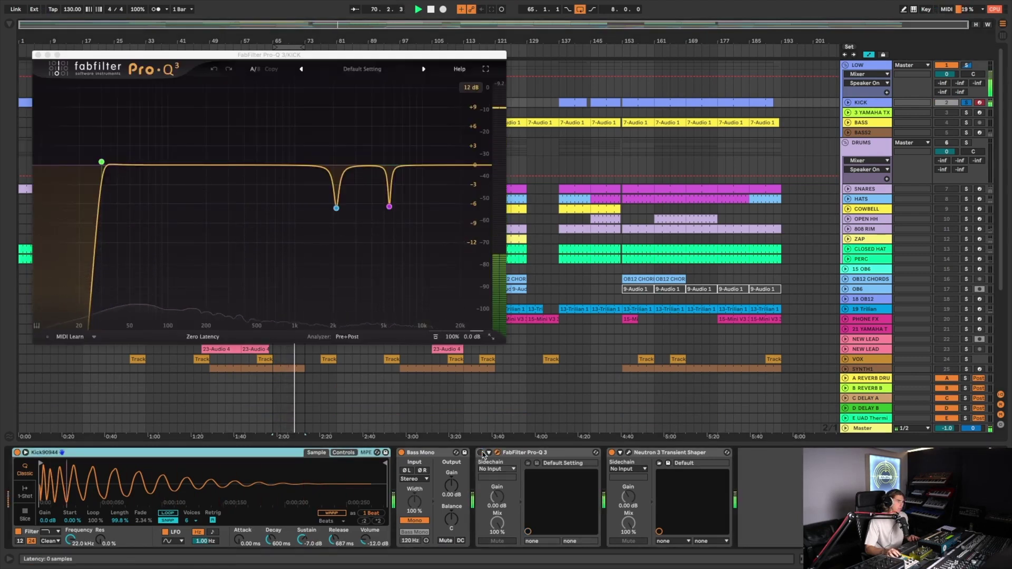
{"action": "left_click", "coordinate": [481, 453]}
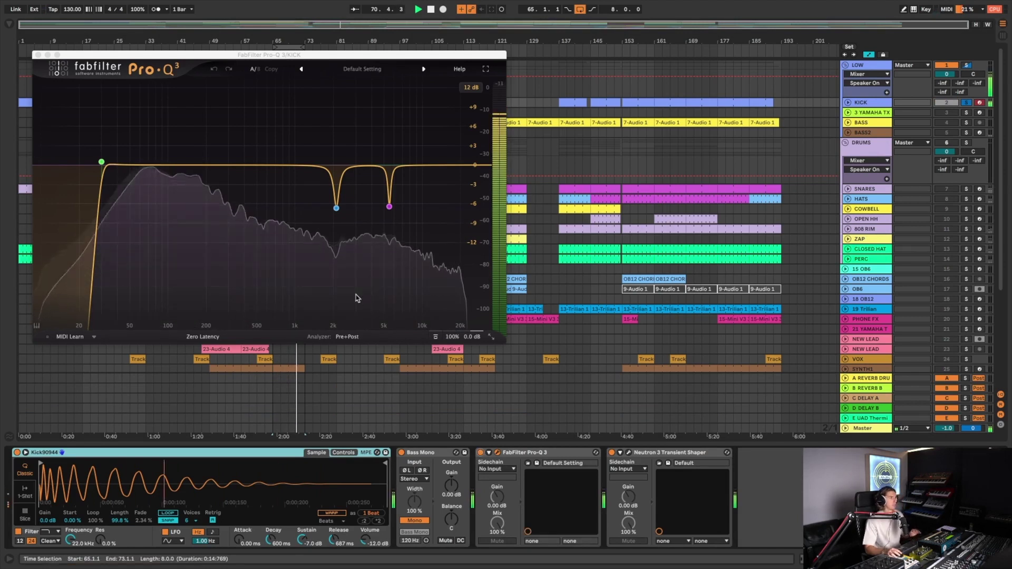
{"action": "left_click", "coordinate": [481, 453]}
{"action": "left_click", "coordinate": [481, 453]}
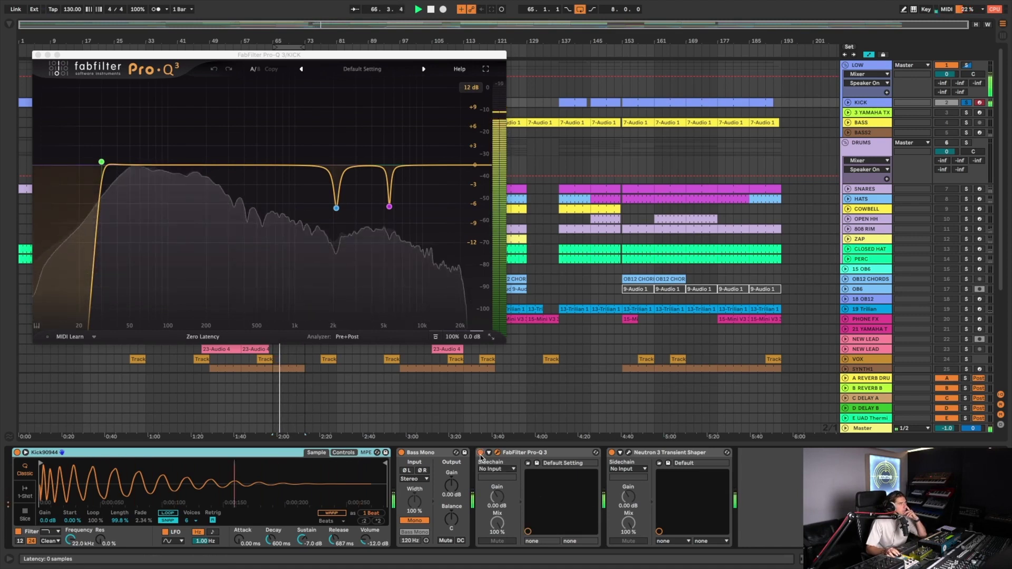
Step: Add a Q 9.3 bell near 377 Hz, audition its gain, bypass the band, and close Pro-Q 3
{"action": "mouse_move", "coordinate": [53, 247]}
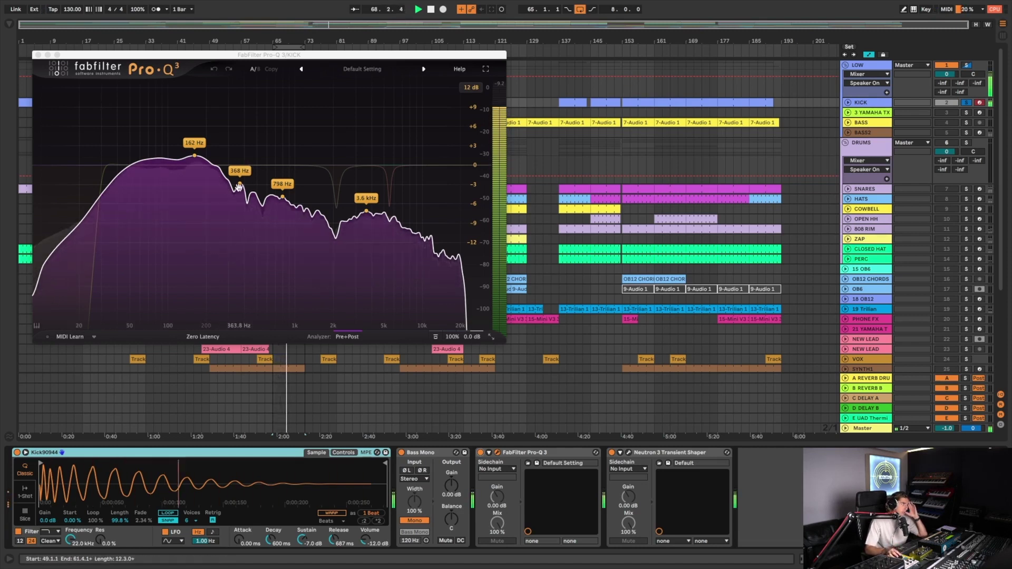
{"action": "left_click_drag", "start_coordinate": [239, 184], "coordinate": [241, 188]}
{"action": "left_click_drag", "start_coordinate": [287, 289], "coordinate": [282, 253]}
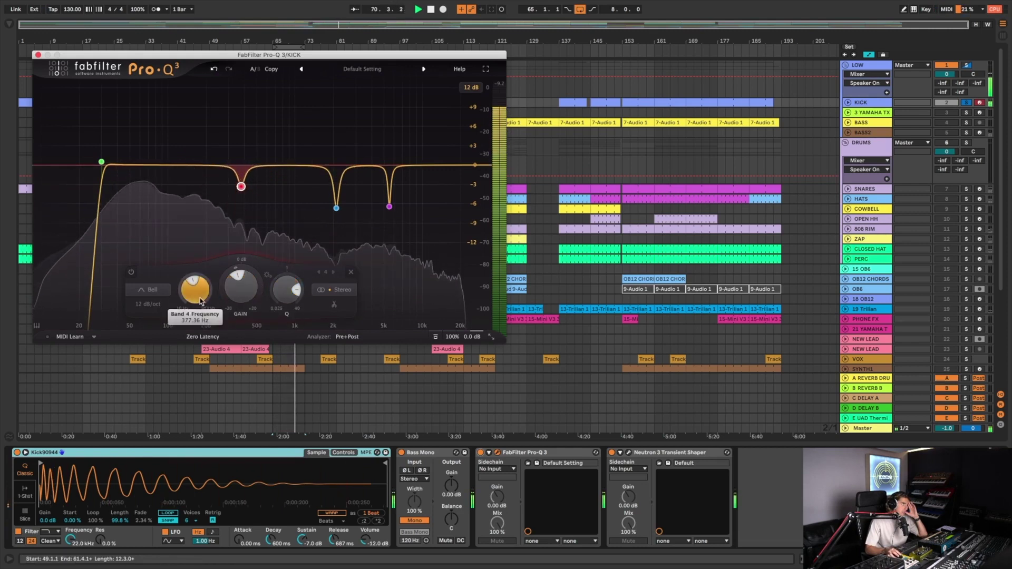
{"action": "mouse_move", "coordinate": [240, 286]}
{"action": "left_mouse_down"}
{"action": "mouse_move", "coordinate": [243, 223]}
{"action": "mouse_move", "coordinate": [243, 306]}
{"action": "left_mouse_up"}
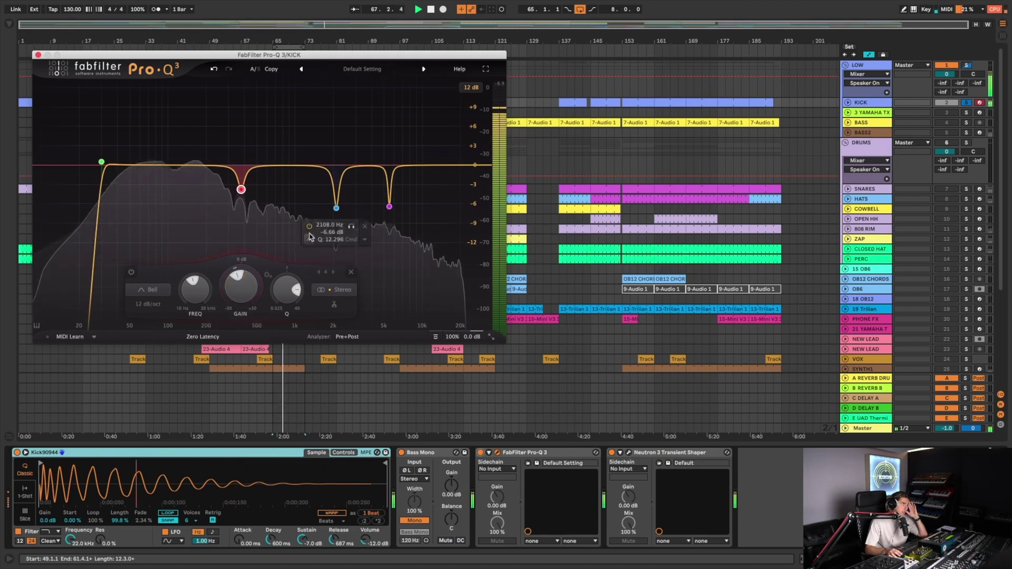
{"action": "left_click", "coordinate": [131, 273]}
{"action": "left_click", "coordinate": [132, 274]}
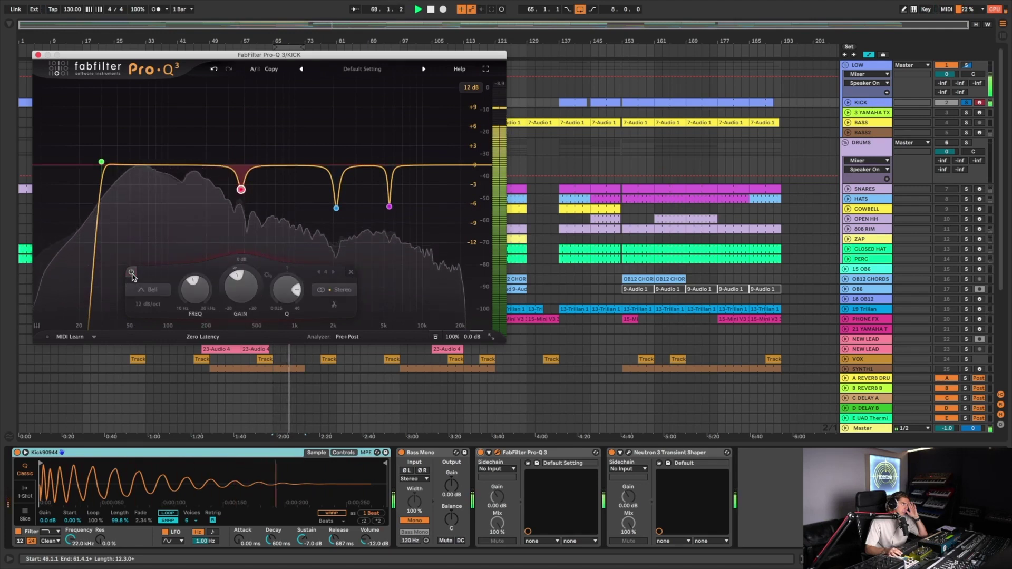
{"action": "left_click", "coordinate": [131, 274]}
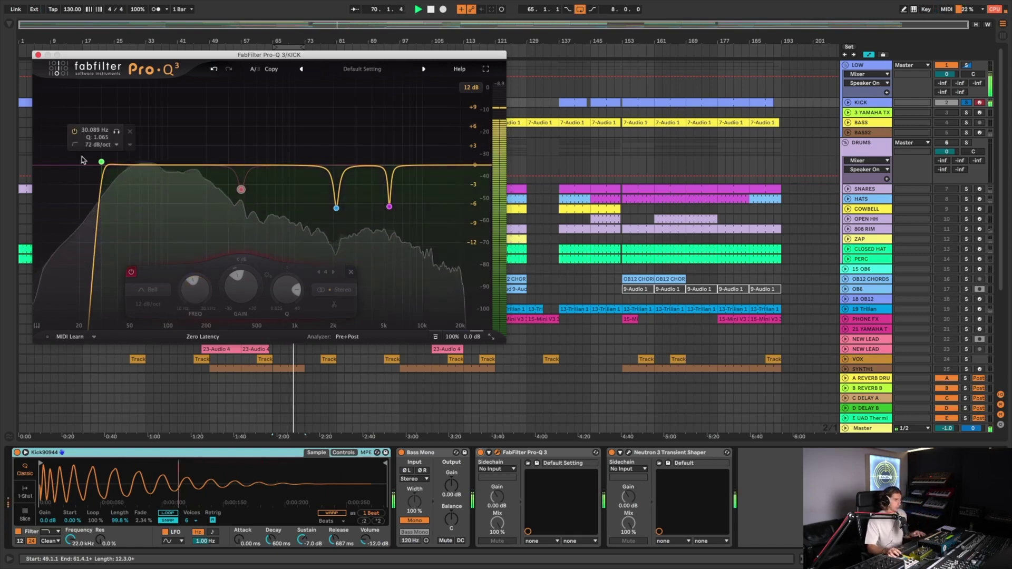
{"action": "key", "text": "super+alt+p"}
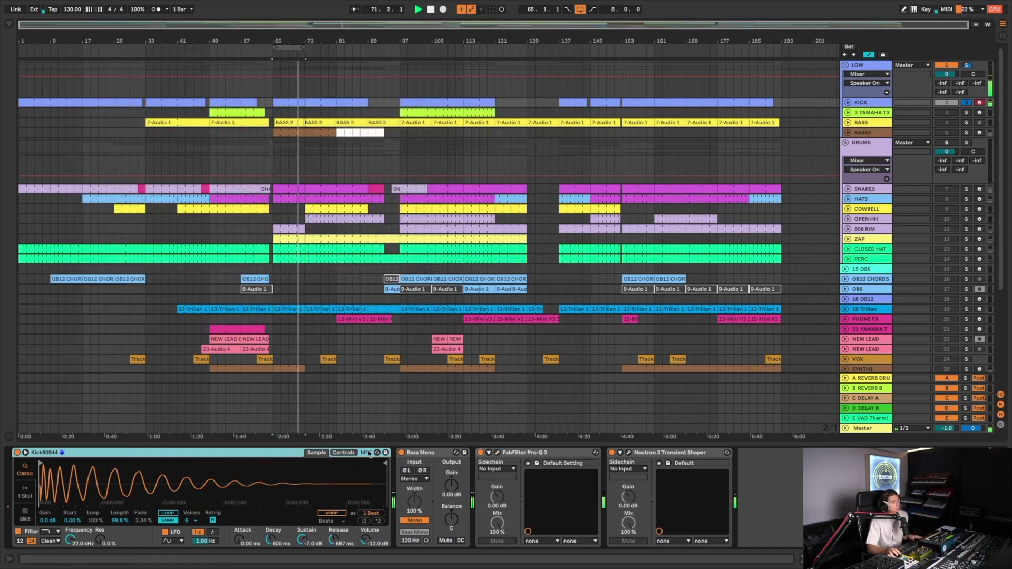
{"action": "left_click", "coordinate": [303, 543]}
{"action": "key", "text": "Delete"}
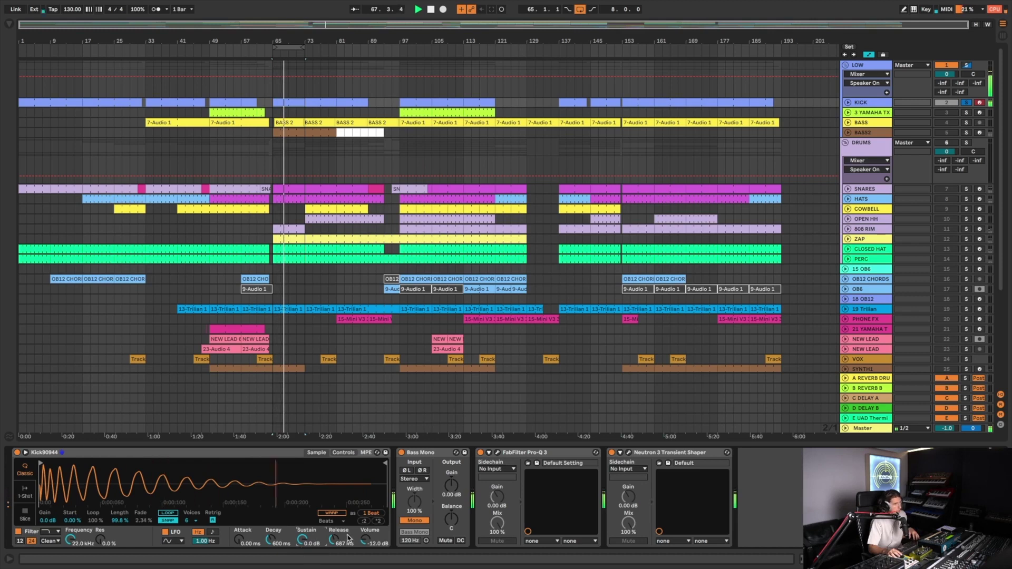
{"action": "left_click_drag", "start_coordinate": [309, 543], "coordinate": [307, 544]}
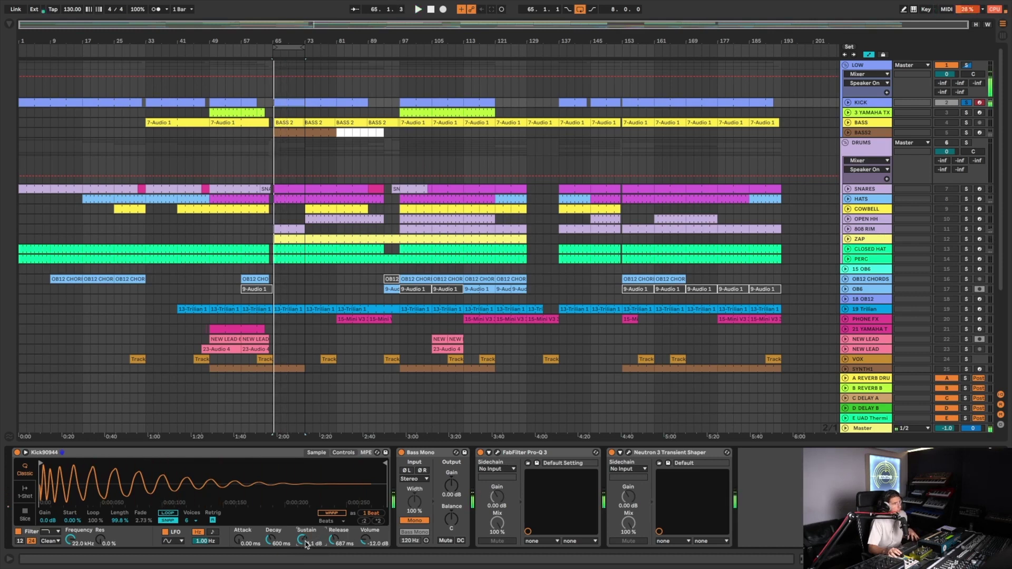
{"action": "left_click", "coordinate": [82, 7]}
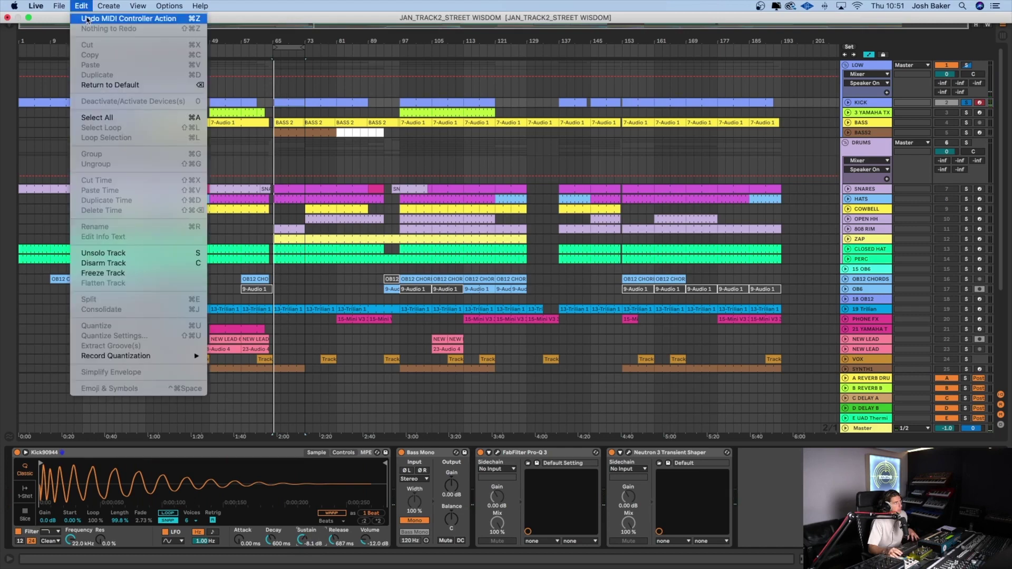
{"action": "left_click", "coordinate": [82, 7]}
{"action": "left_click", "coordinate": [83, 6]}
{"action": "left_click", "coordinate": [87, 19]}
{"action": "left_click", "coordinate": [282, 451]}
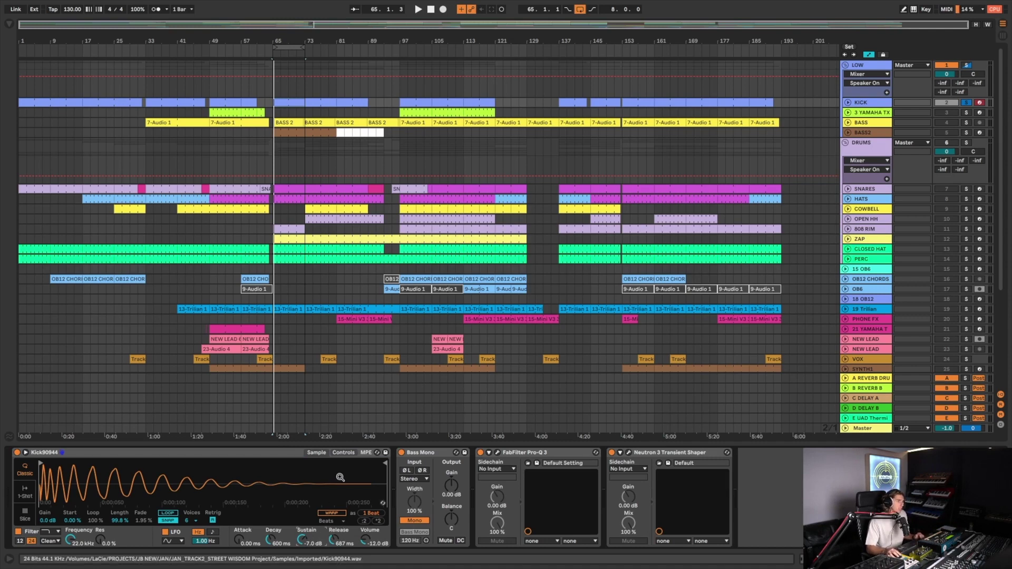
{"action": "left_click", "coordinate": [343, 452]}
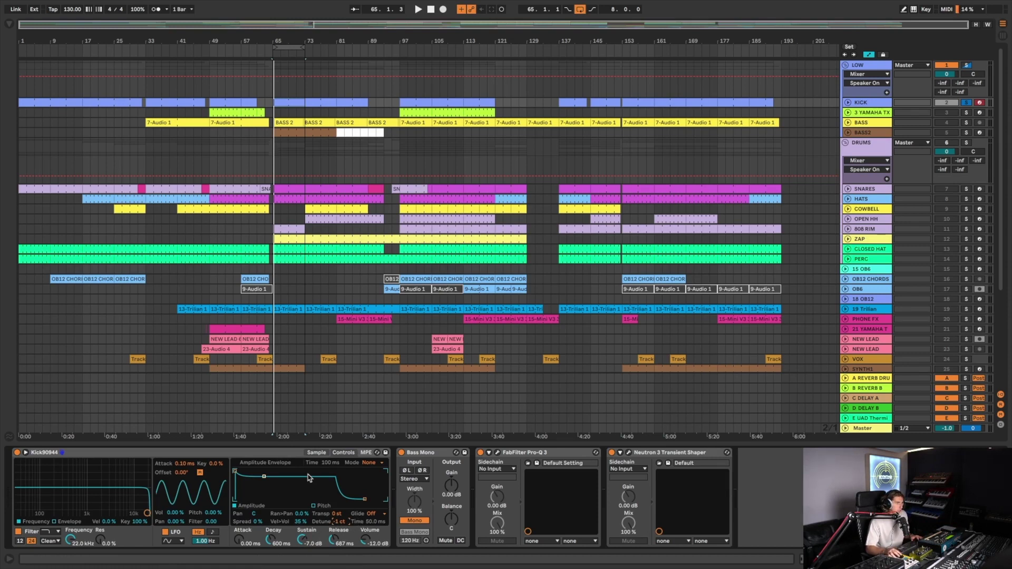
{"action": "left_click", "coordinate": [316, 453]}
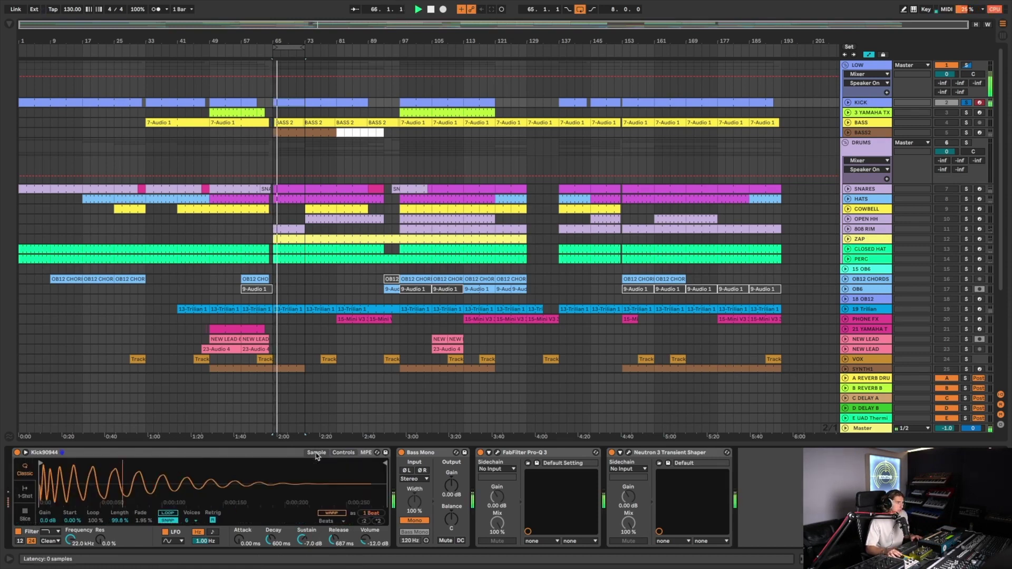
{"action": "key", "text": "space"}
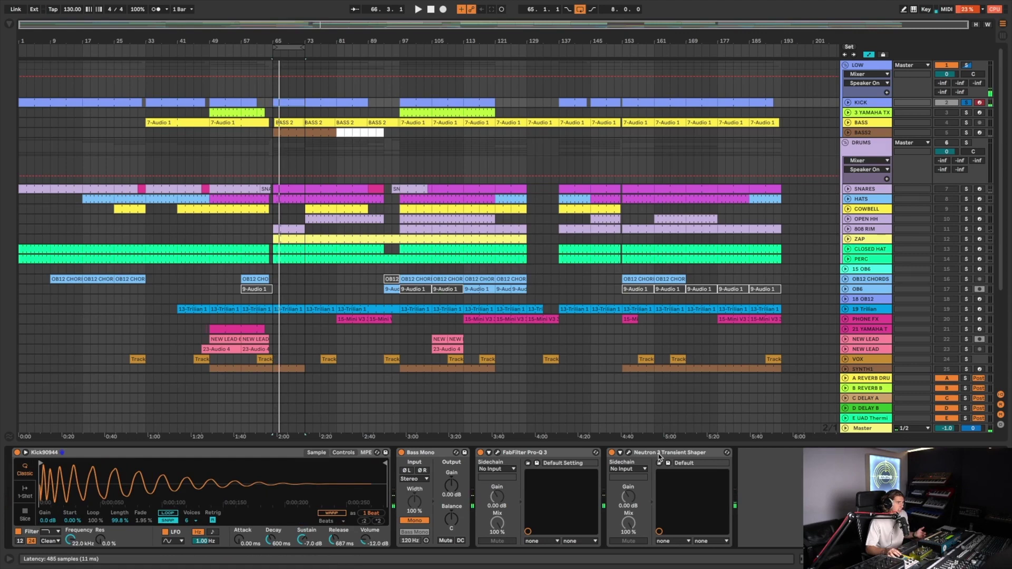
Step: Play from bar 65, switch KICK's Neutron Transient Shaper from Medium to Sharp, and close it
{"action": "left_click", "coordinate": [628, 453]}
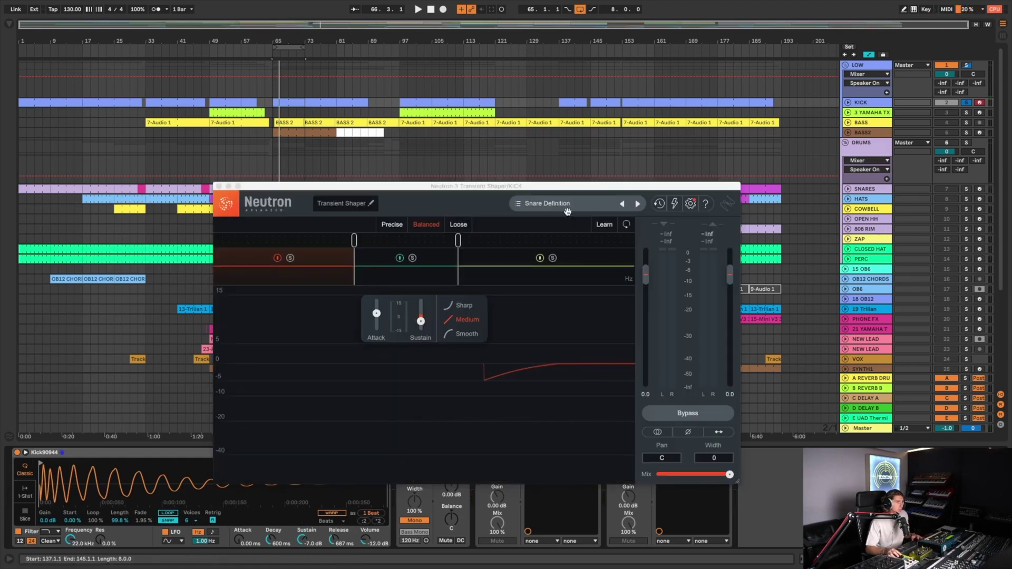
{"action": "key", "text": "space"}
{"action": "left_click_drag", "start_coordinate": [546, 187], "coordinate": [489, 110]}
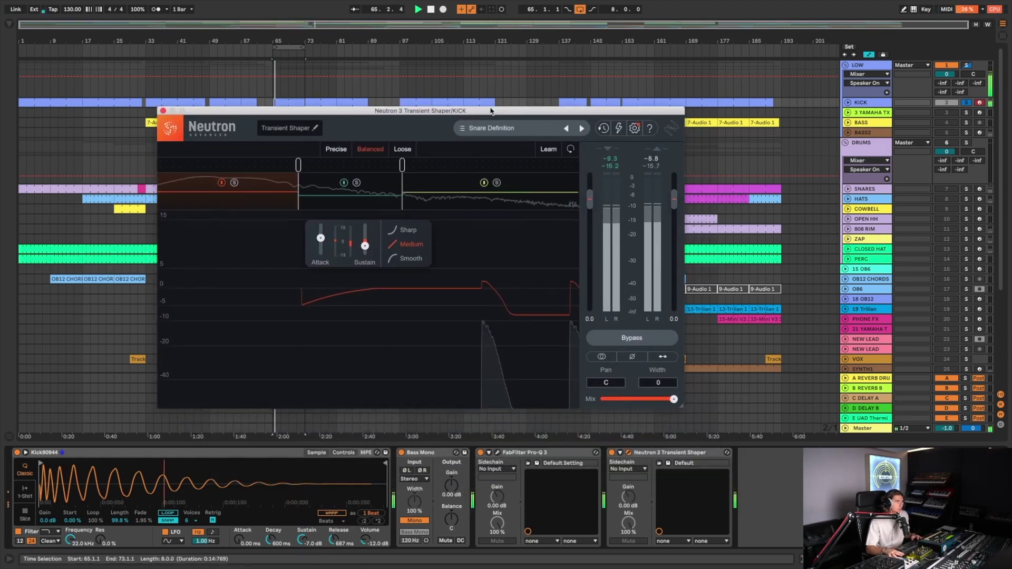
{"action": "left_click", "coordinate": [609, 455]}
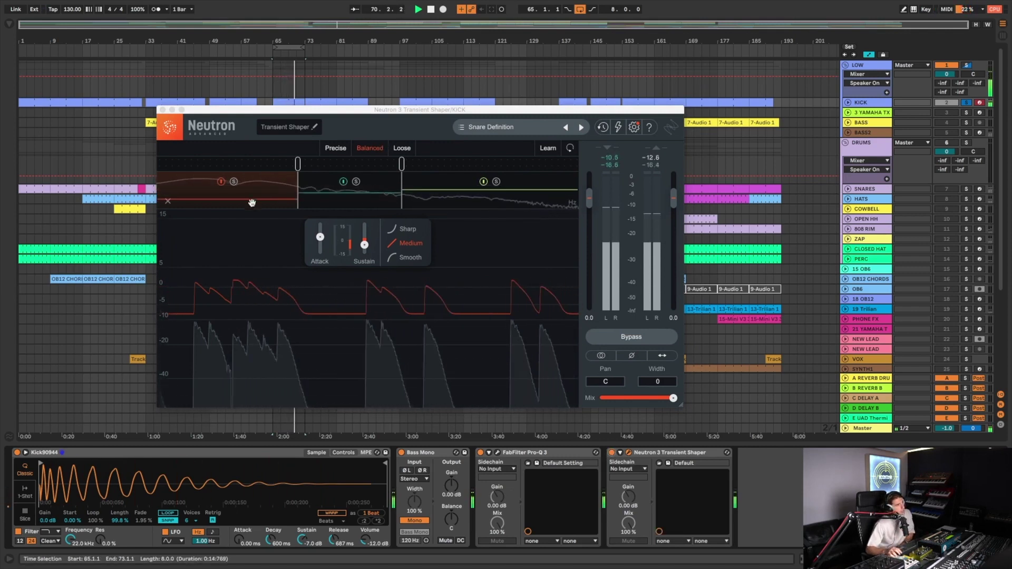
{"action": "left_click", "coordinate": [270, 187]}
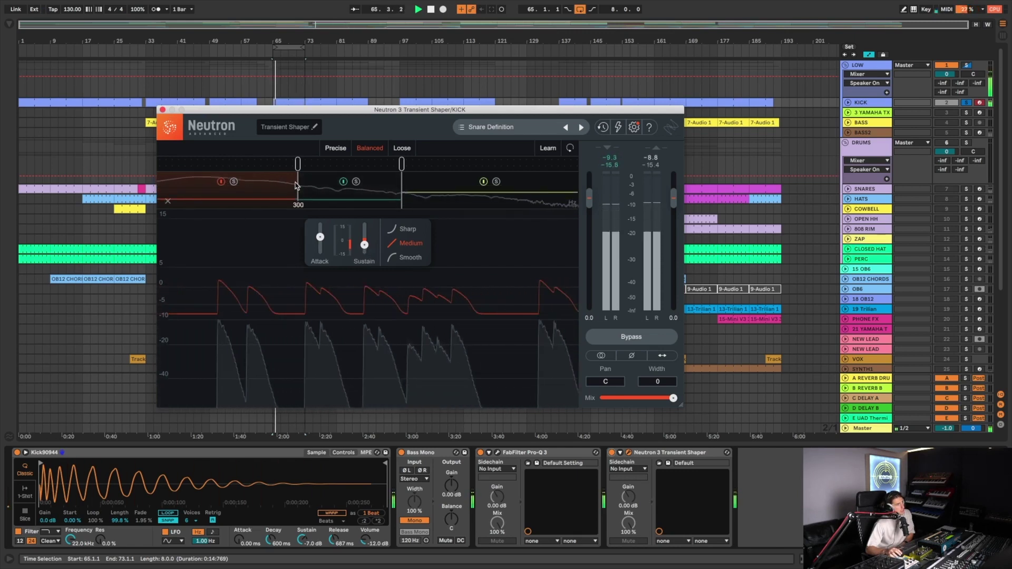
{"action": "mouse_move", "coordinate": [364, 249]}
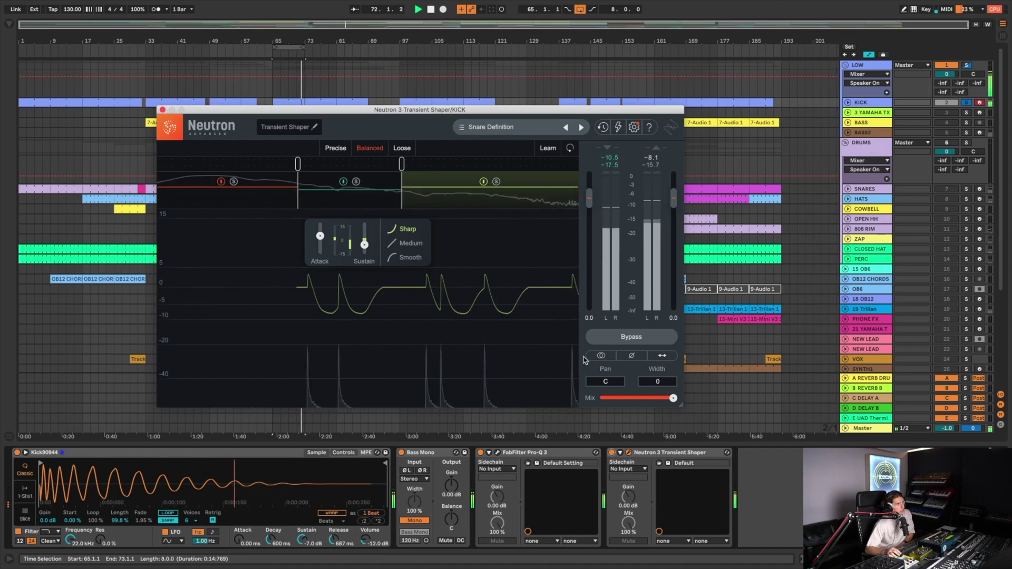
{"action": "left_click", "coordinate": [162, 109]}
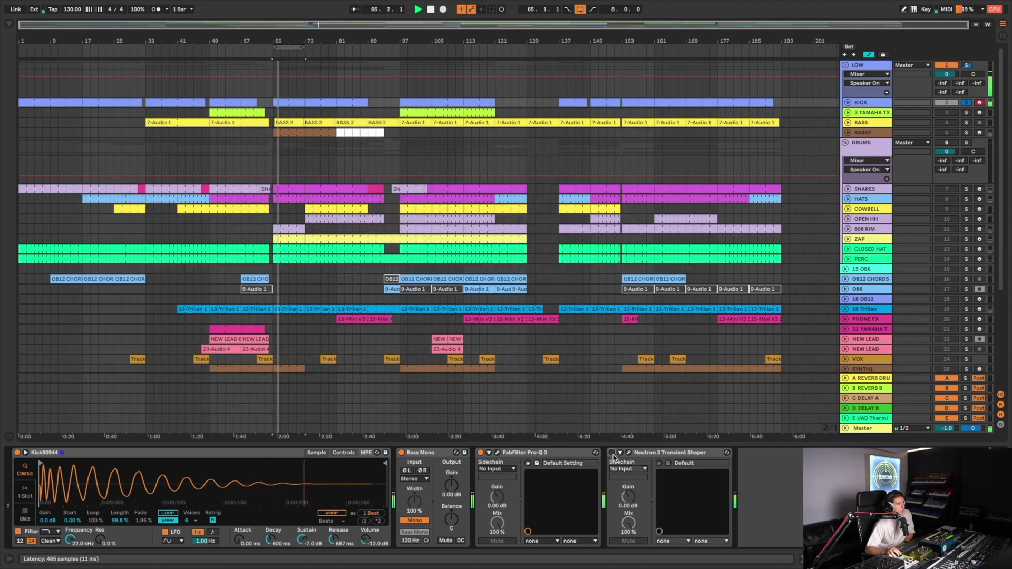
Step: Unsolo KICK, unfold SNARES to show its drum rack, and restart playback with DRUMS on
{"action": "left_click", "coordinate": [966, 103]}
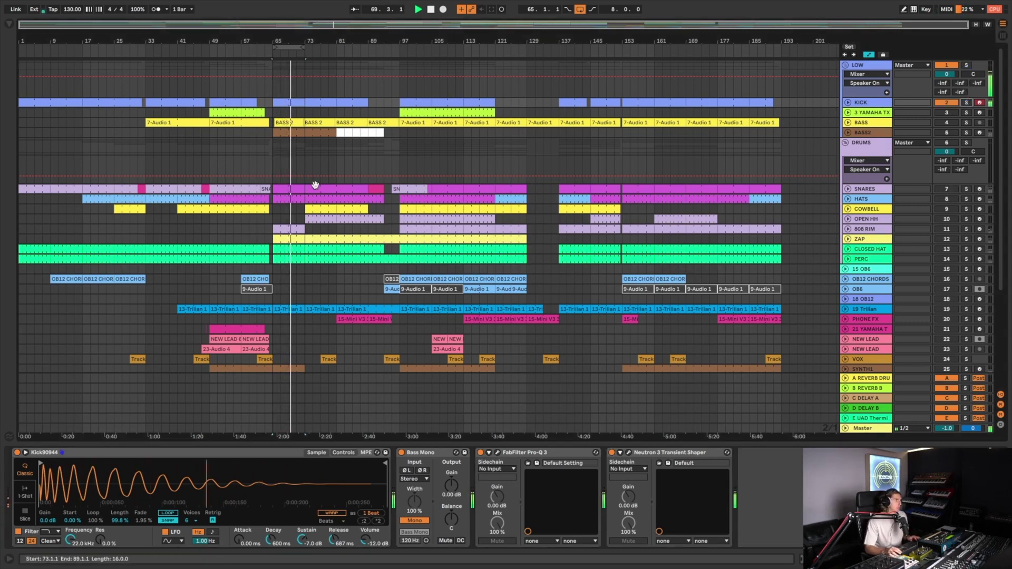
{"action": "left_click", "coordinate": [847, 189]}
{"action": "left_click", "coordinate": [940, 191]}
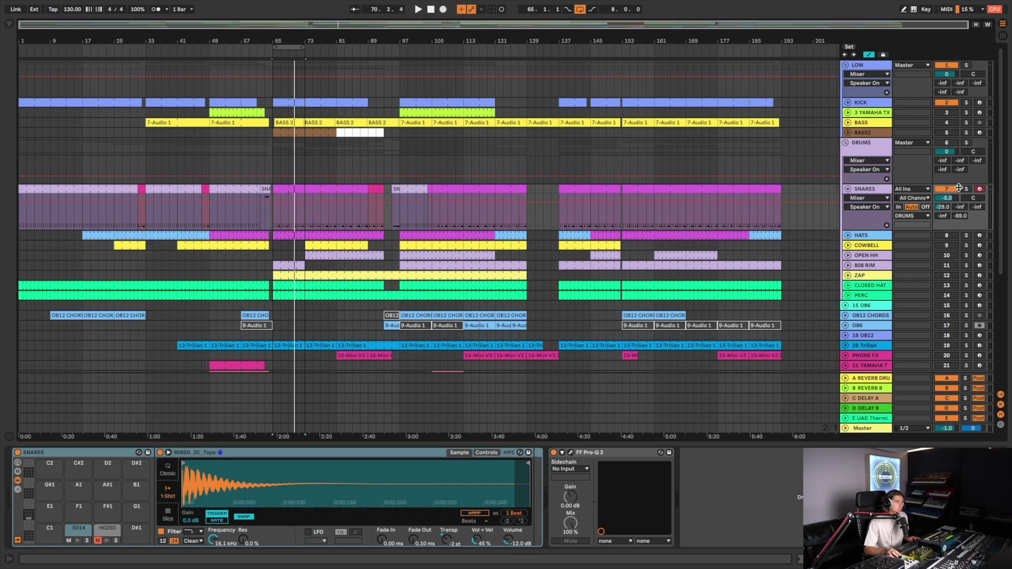
{"action": "key", "text": "space"}
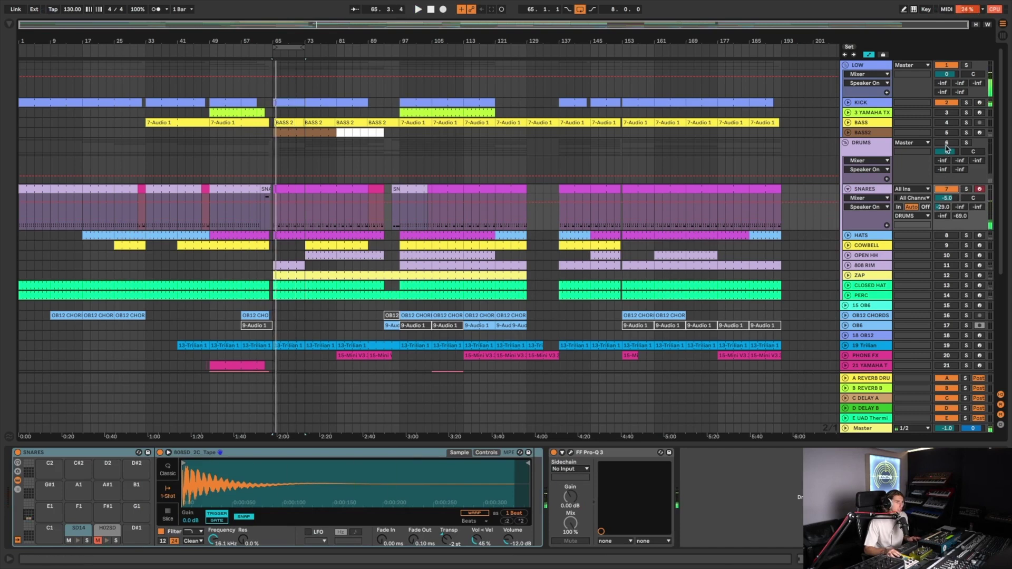
{"action": "left_click", "coordinate": [946, 143]}
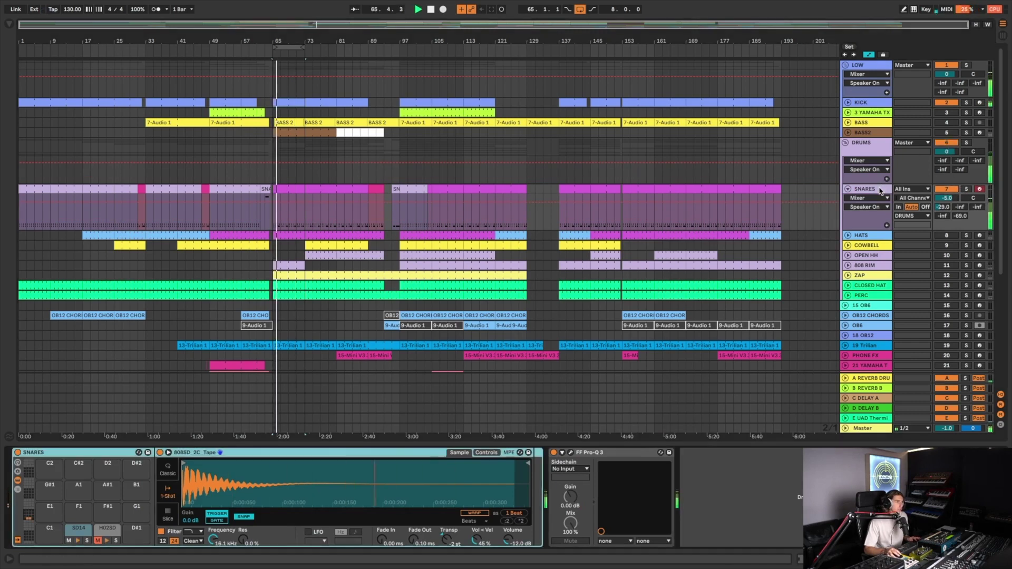
Step: Solo SNARES and bring up the options for the SD14 pad's sample
{"action": "key", "text": "s"}
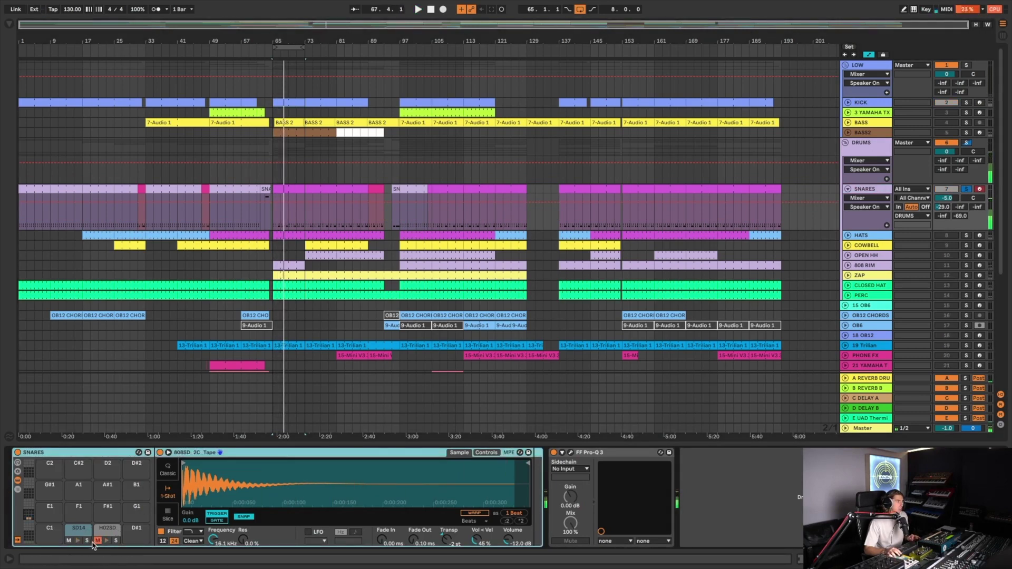
{"action": "left_click", "coordinate": [79, 529]}
{"action": "right_click", "coordinate": [264, 482]}
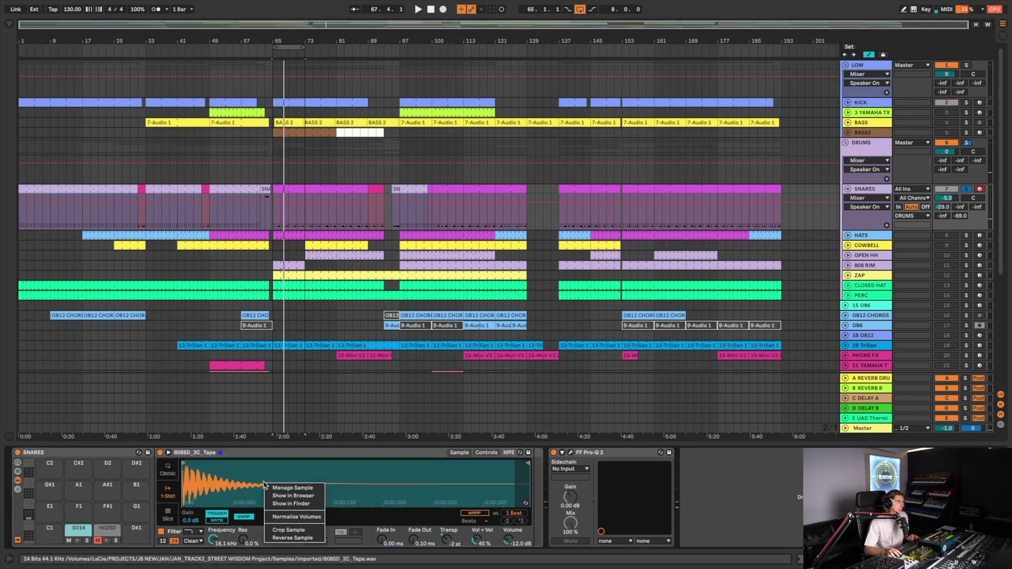
Step: Search the browser for '808sd 2c' and reveal 808SD_2C_Tape.wav in Finder
{"action": "left_click", "coordinate": [288, 495]}
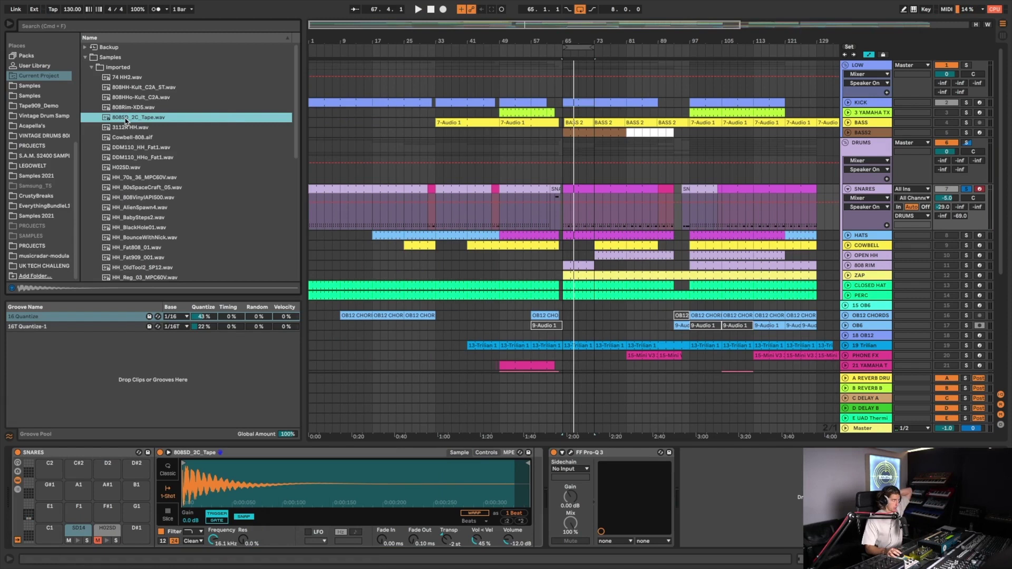
{"action": "right_click", "coordinate": [126, 121]}
{"action": "left_click", "coordinate": [86, 27]}
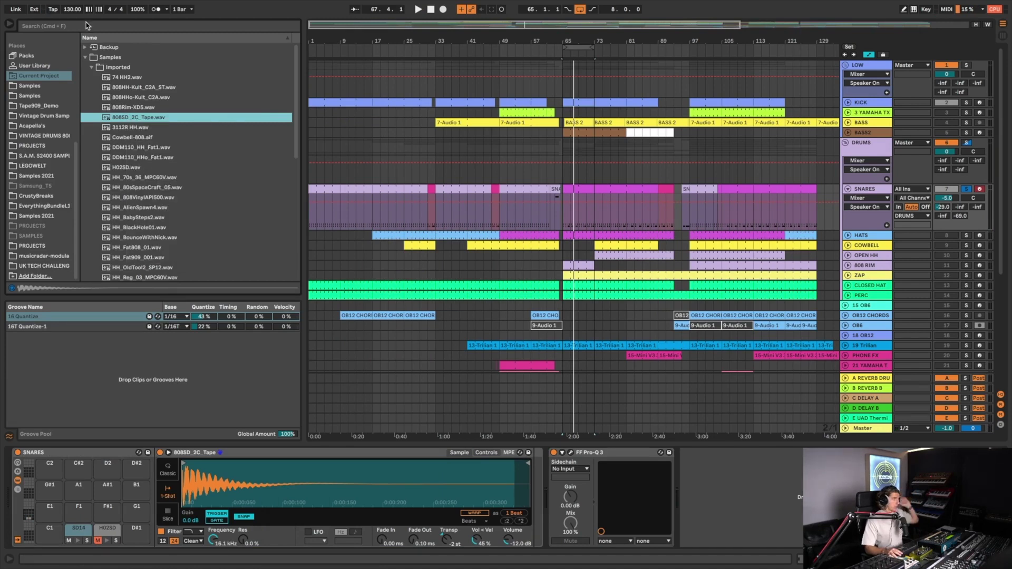
{"action": "left_click", "coordinate": [85, 28]}
{"action": "type", "text": "808"}
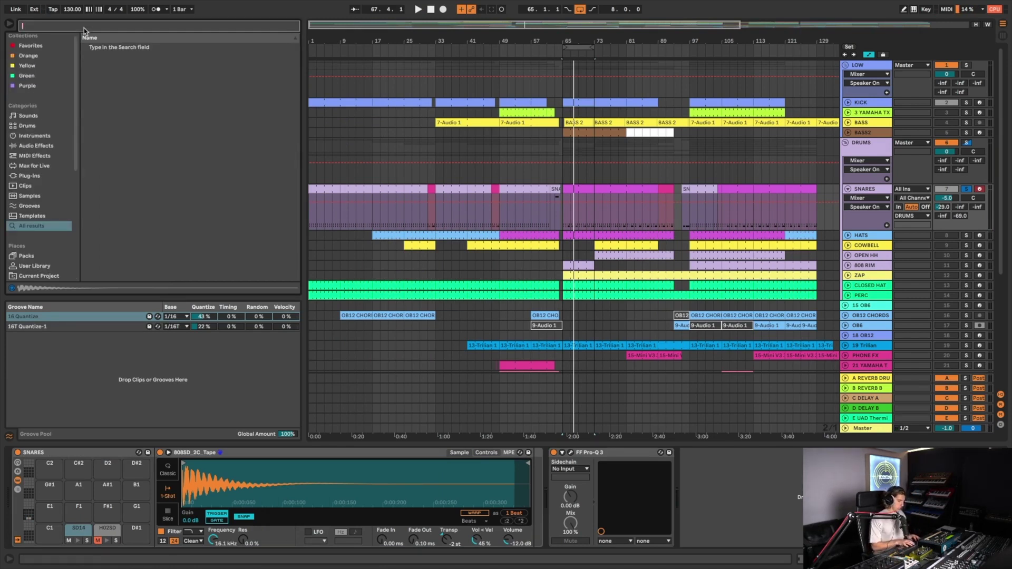
{"action": "type", "text": "sd"}
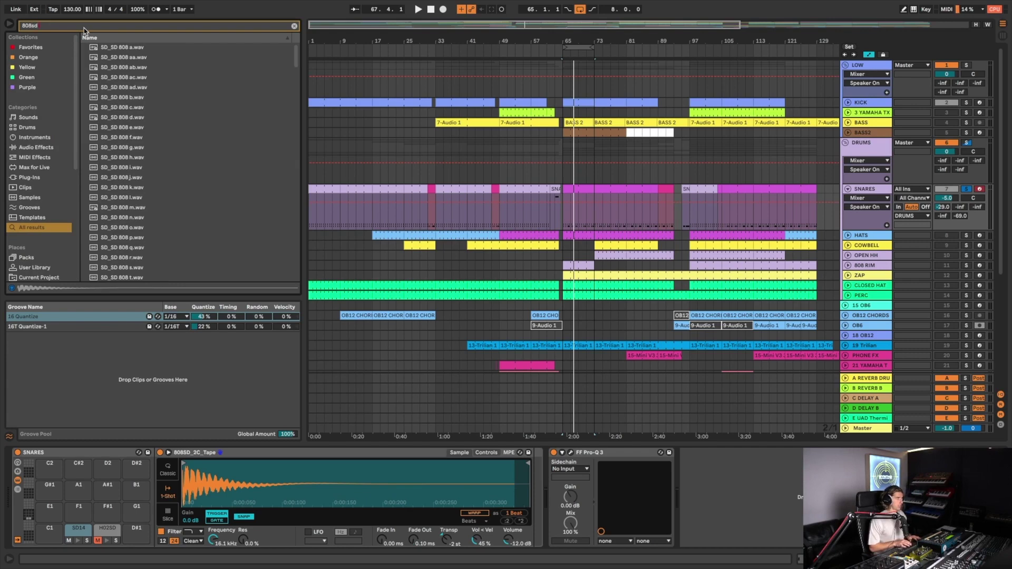
{"action": "type", "text": " 2c"}
{"action": "left_click", "coordinate": [154, 67]}
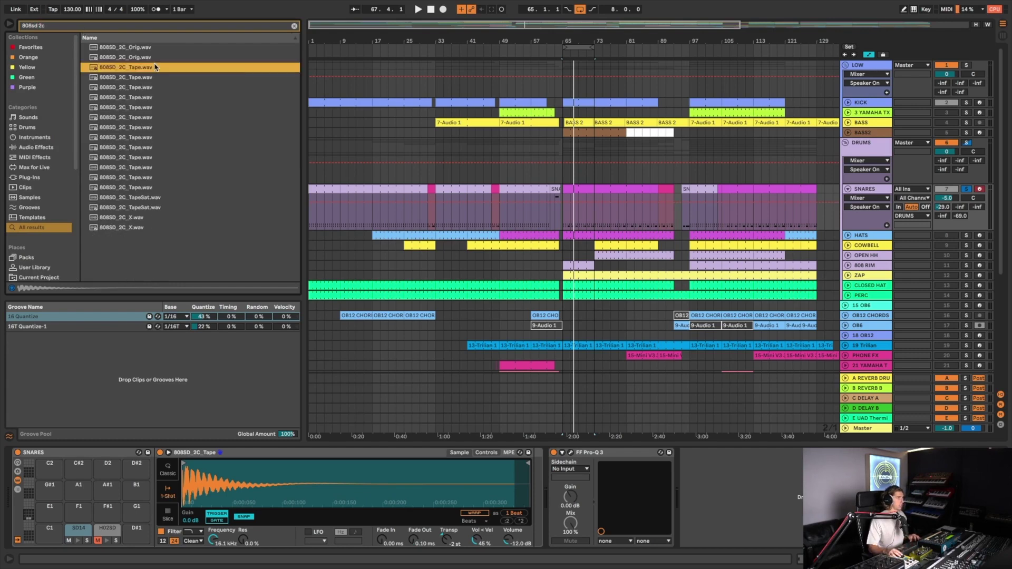
{"action": "right_click", "coordinate": [142, 68]}
{"action": "left_click", "coordinate": [167, 132]}
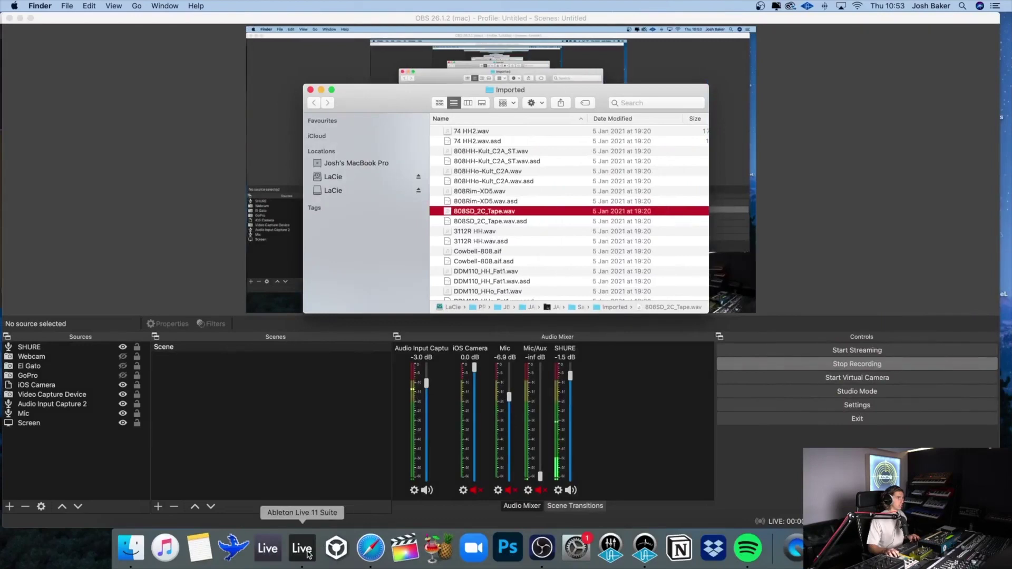
{"action": "left_click", "coordinate": [308, 553]}
Step: Show the sample in the project's Imported samples folder, clear the search, and hide the browser
{"action": "right_click", "coordinate": [146, 68]}
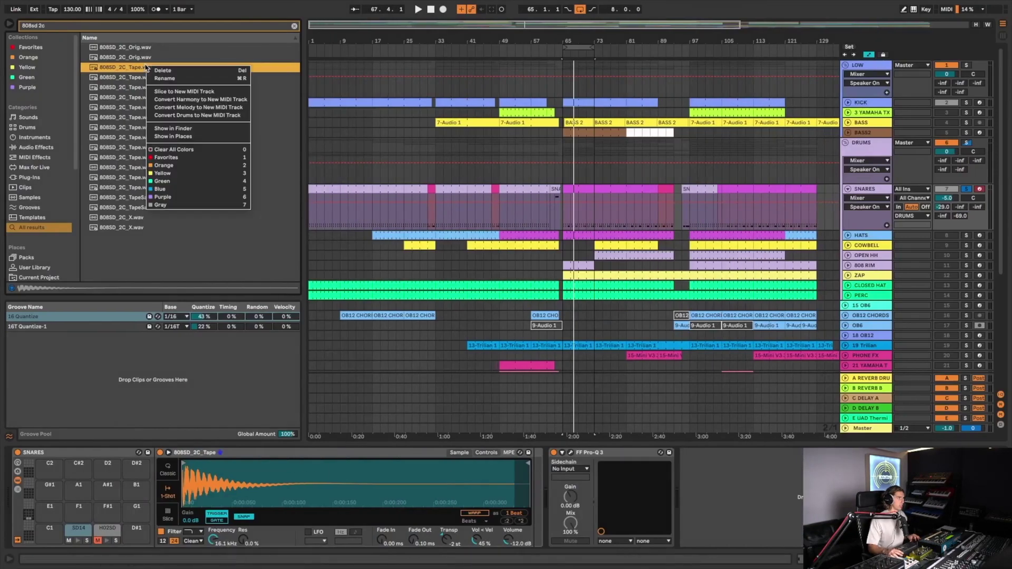
{"action": "left_click", "coordinate": [185, 137]}
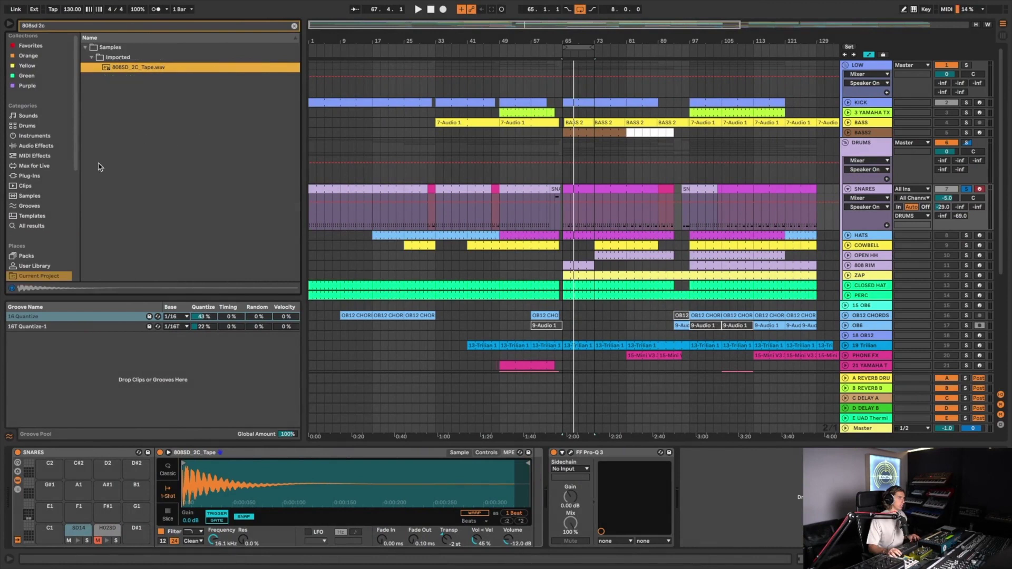
{"action": "right_click", "coordinate": [205, 485]}
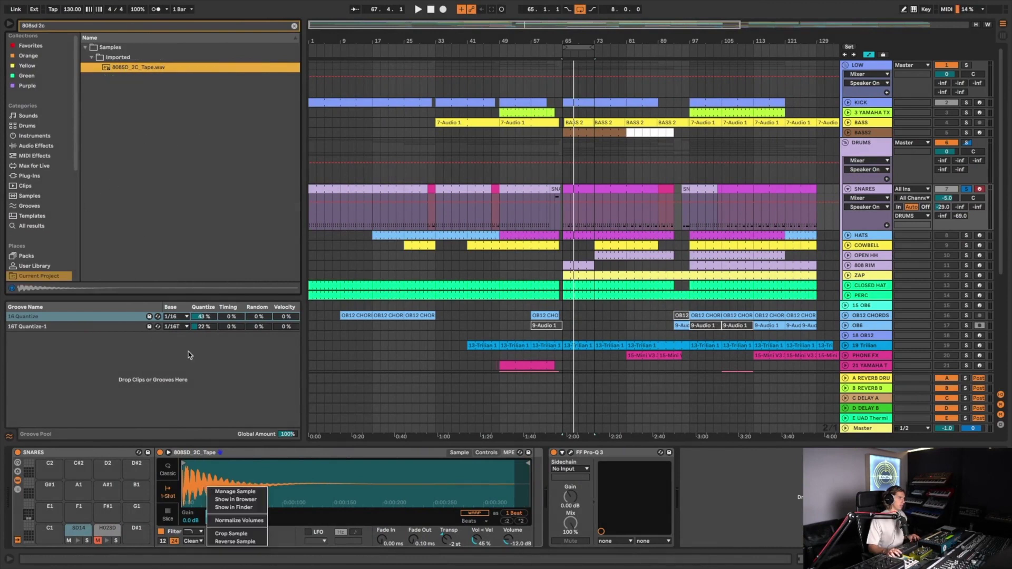
{"action": "key", "text": "Escape"}
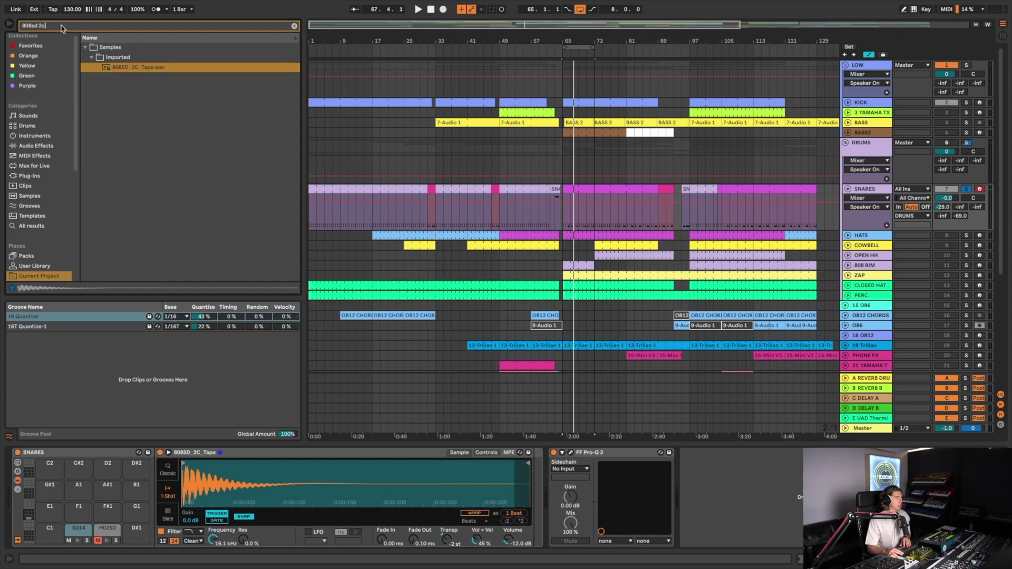
{"action": "left_click", "coordinate": [34, 24]}
{"action": "key", "text": "BackSpace"}
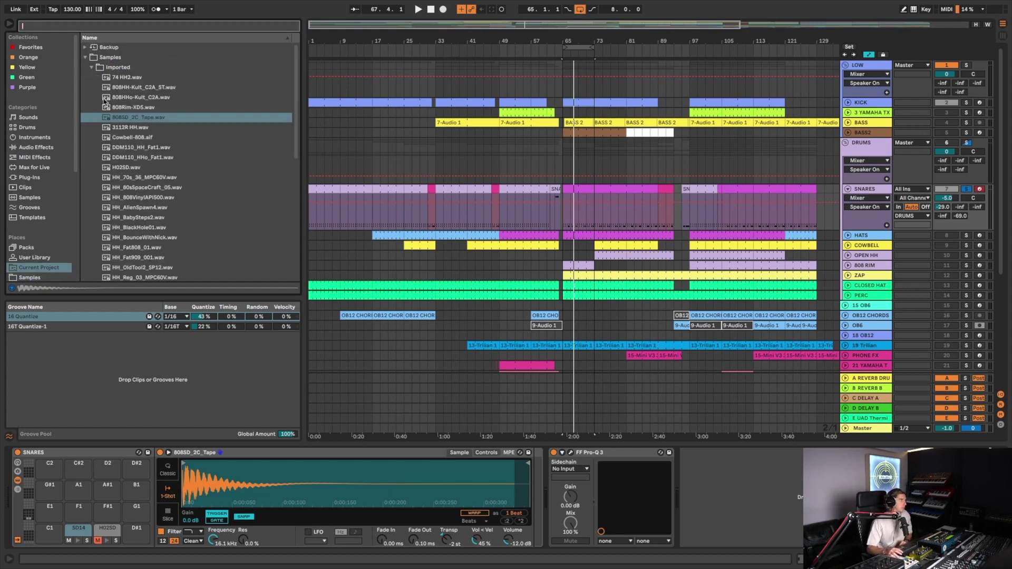
{"action": "left_click", "coordinate": [85, 57]}
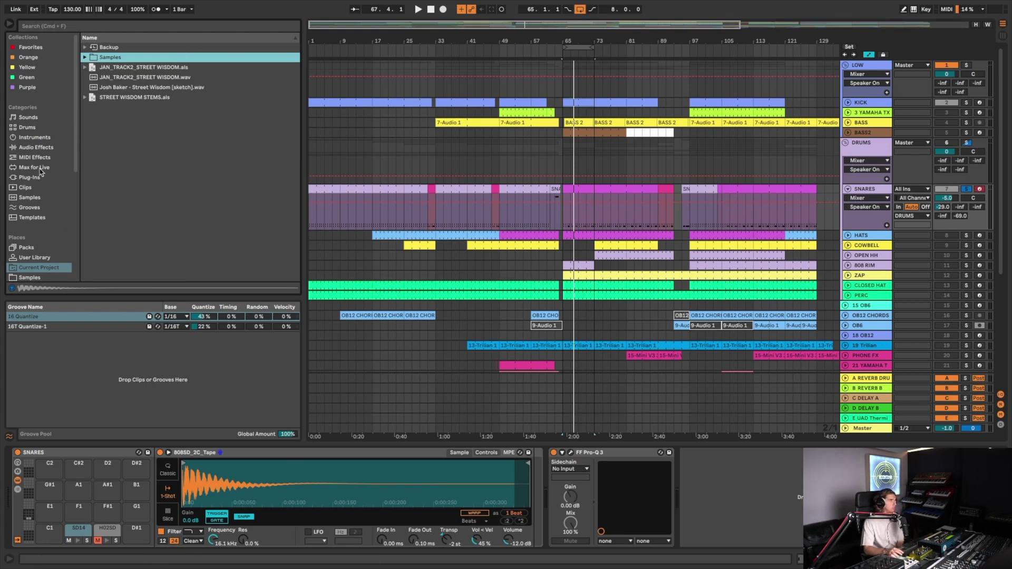
{"action": "left_click", "coordinate": [37, 147]}
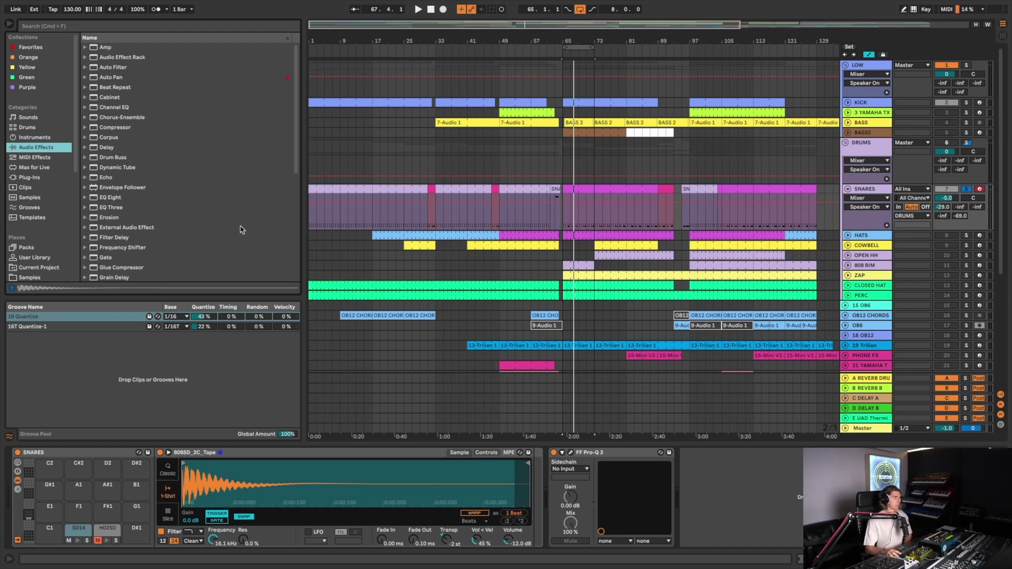
{"action": "left_click", "coordinate": [6, 23]}
Step: Play the bars 65–73 loop with DRUMS on and check the snare's Pro-Q 3
{"action": "left_click", "coordinate": [284, 46]}
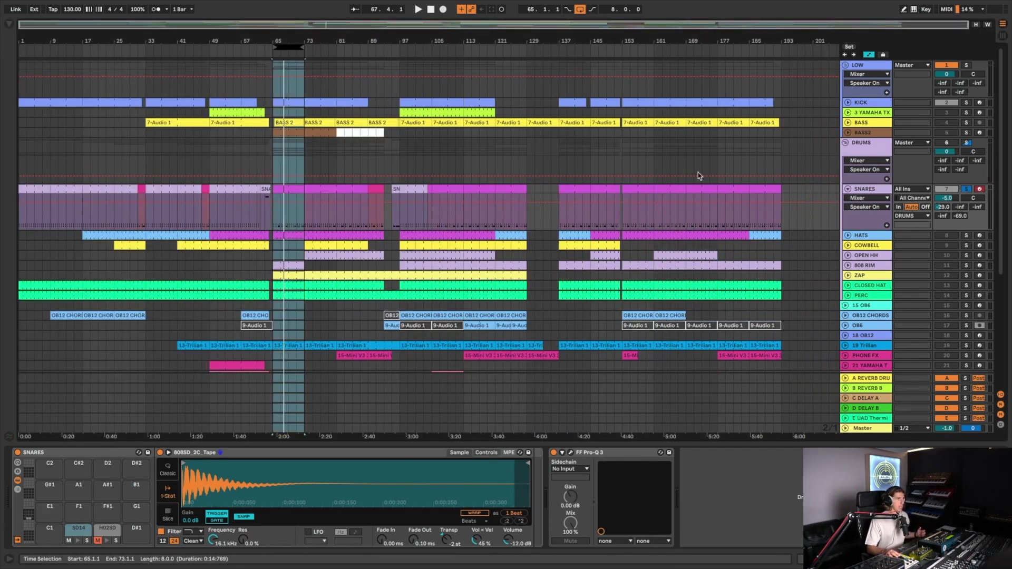
{"action": "key", "text": "space"}
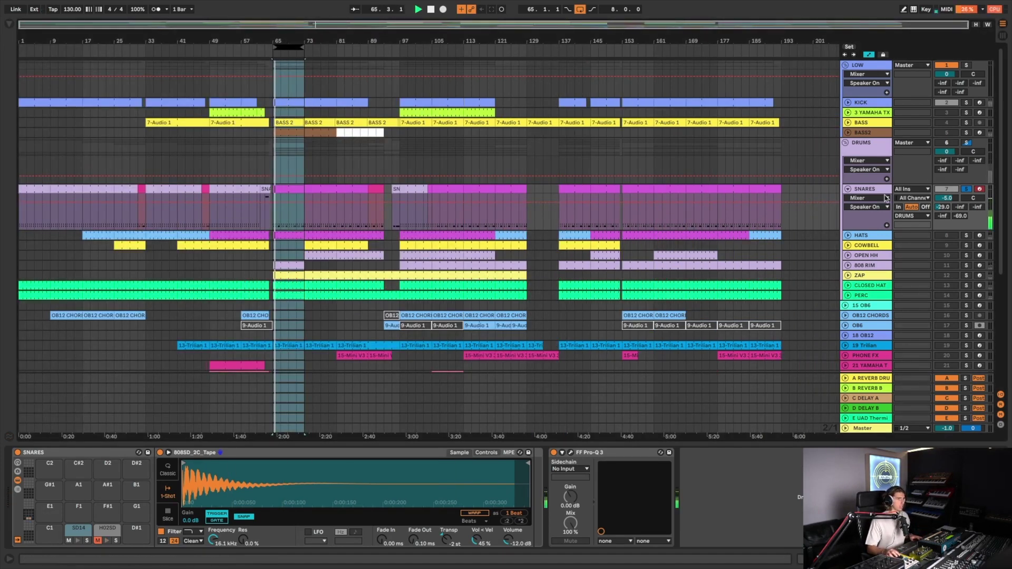
{"action": "left_click", "coordinate": [946, 142]}
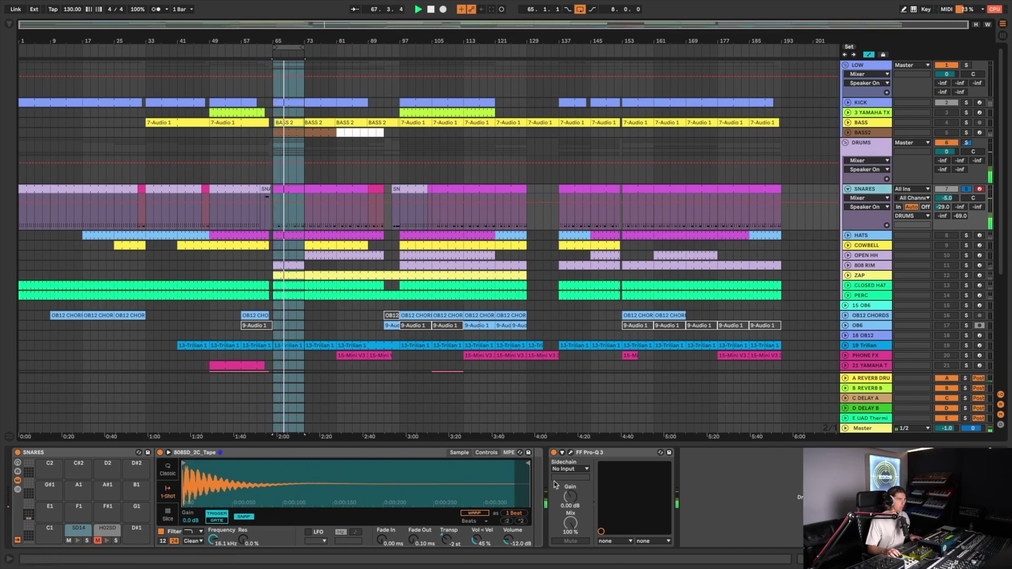
{"action": "left_click", "coordinate": [570, 452]}
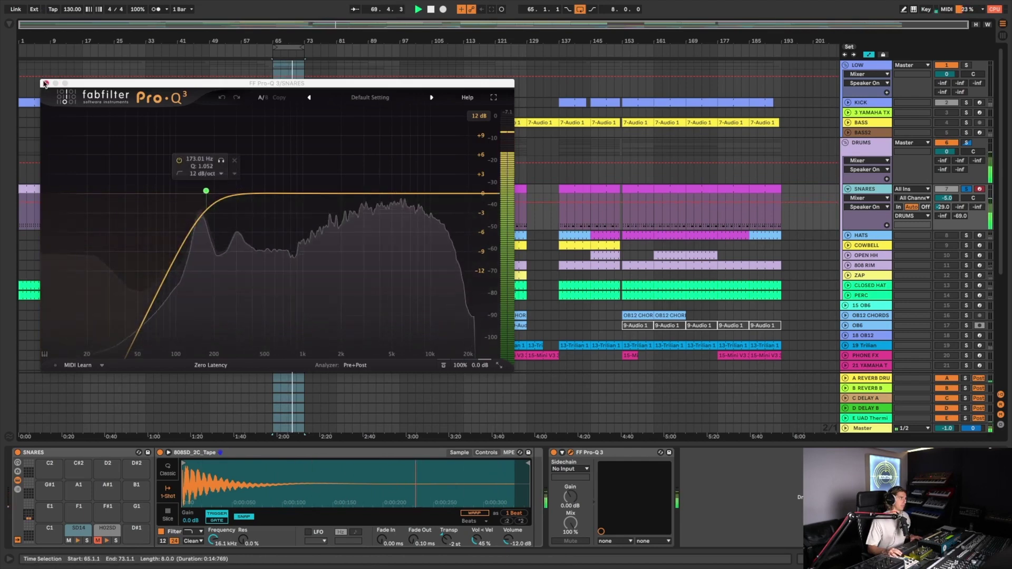
{"action": "key", "text": "super+alt+p"}
Step: Unsolo SNARES, show its A-REVERB DRUMS send automation, select the DRUMS group, and fold LOW
{"action": "left_click", "coordinate": [967, 189]}
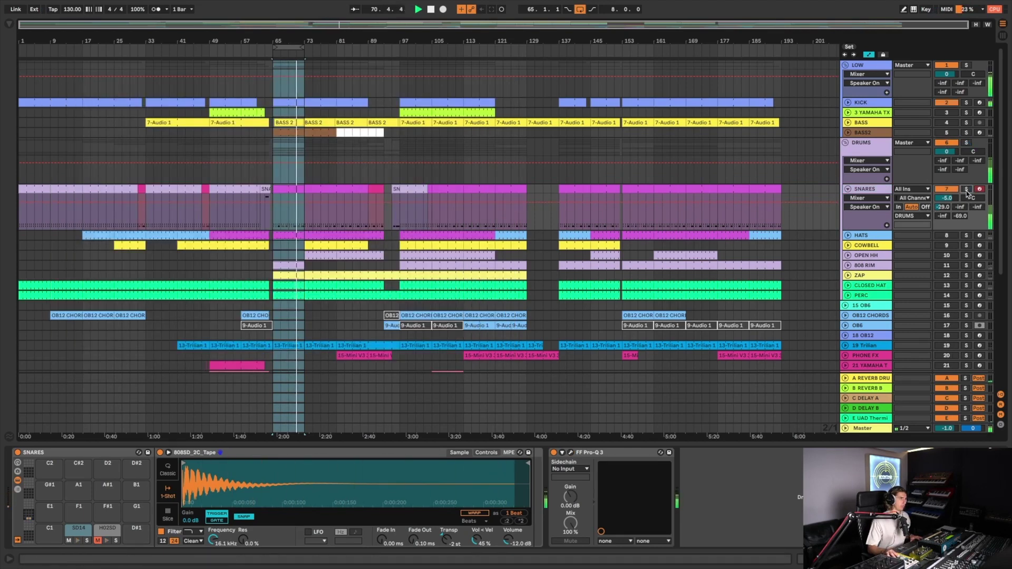
{"action": "left_click", "coordinate": [944, 207]}
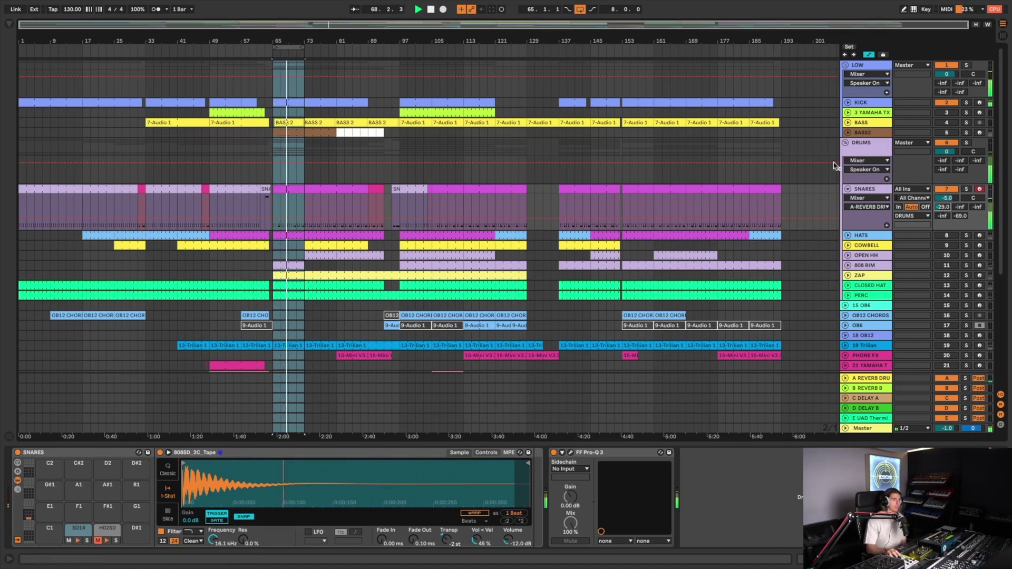
{"action": "left_click", "coordinate": [862, 145]}
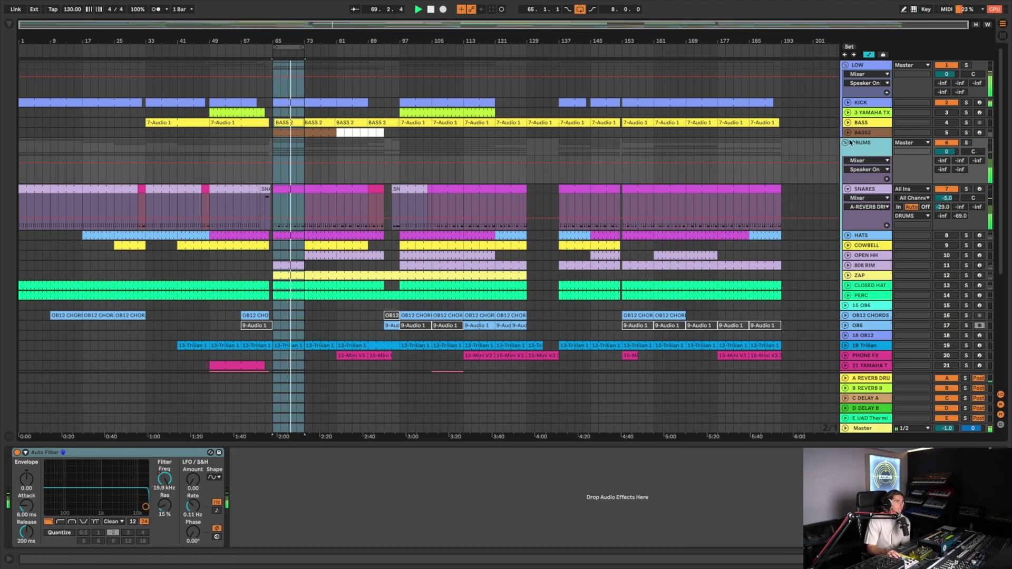
{"action": "left_click", "coordinate": [845, 65]}
Step: Fold SNARES, inspect the HATS drum rack pads with a brief solo, then fold HATS
{"action": "left_click", "coordinate": [847, 123]}
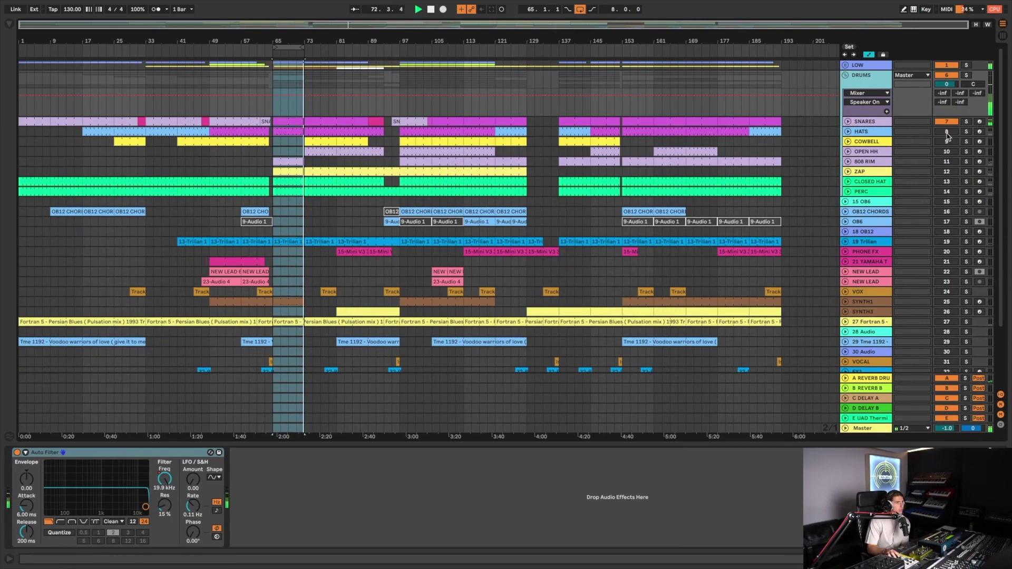
{"action": "left_click", "coordinate": [847, 132]}
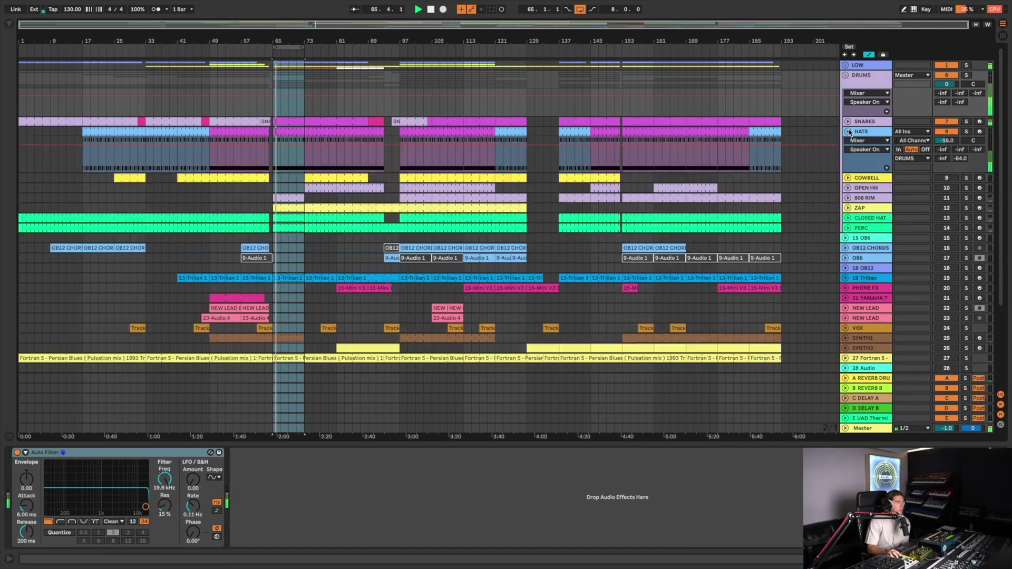
{"action": "left_click", "coordinate": [867, 132]}
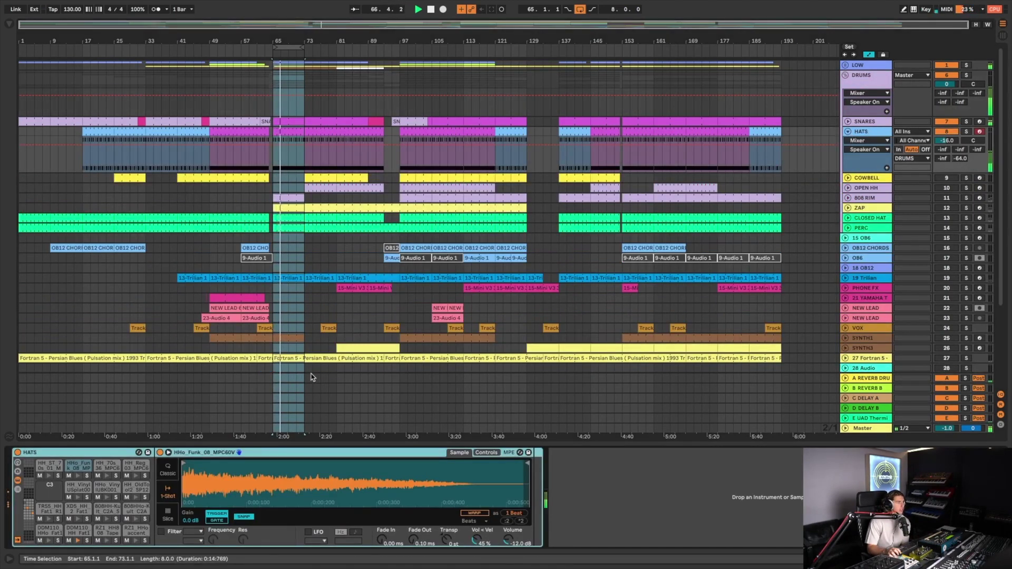
{"action": "left_click", "coordinate": [27, 516]}
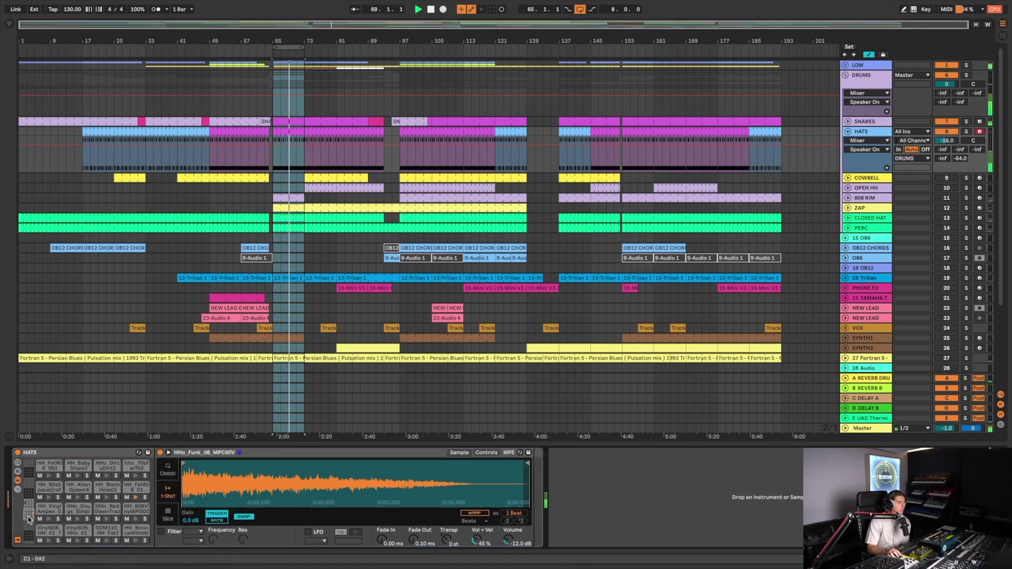
{"action": "left_click", "coordinate": [968, 132]}
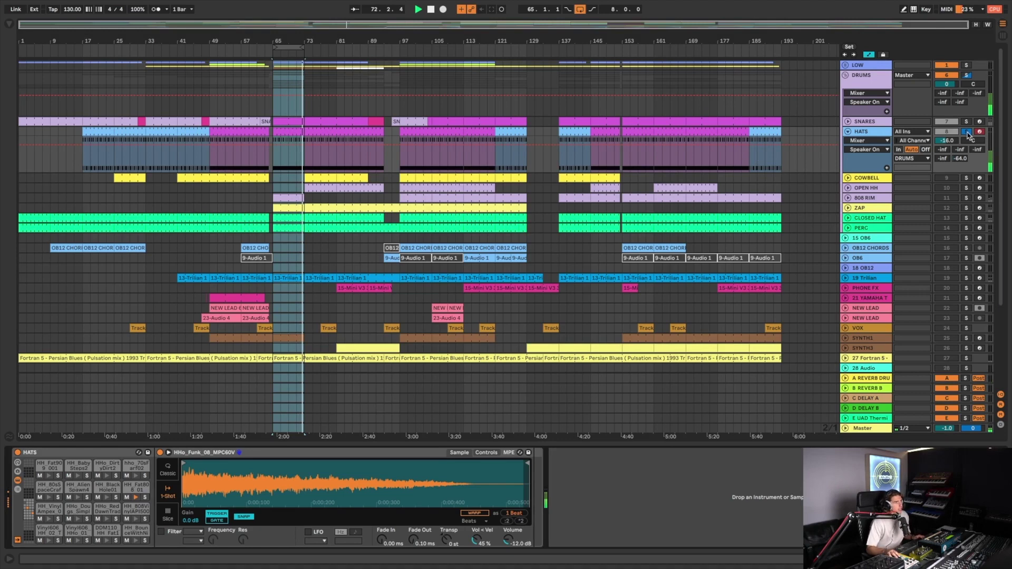
{"action": "left_click", "coordinate": [967, 131]}
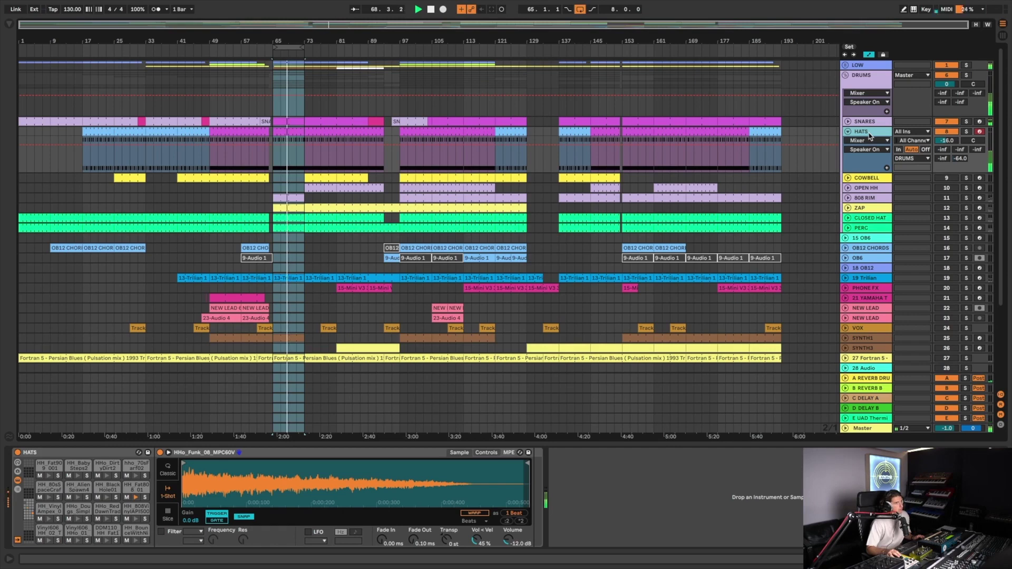
{"action": "left_click", "coordinate": [847, 132]}
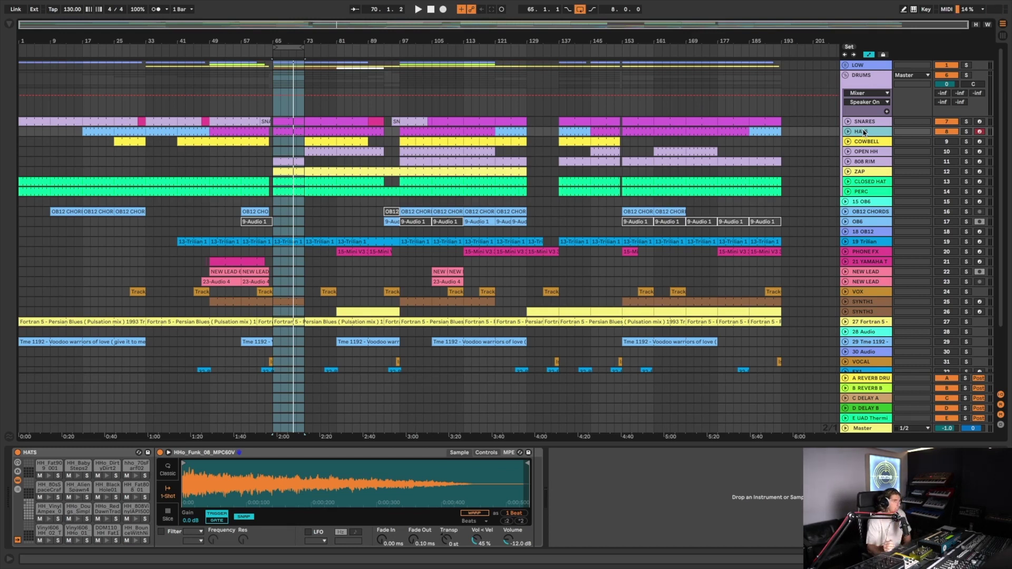
Step: Check the COWBELL instrument, return to HATS, solo it and start playback
{"action": "left_click", "coordinate": [870, 143]}
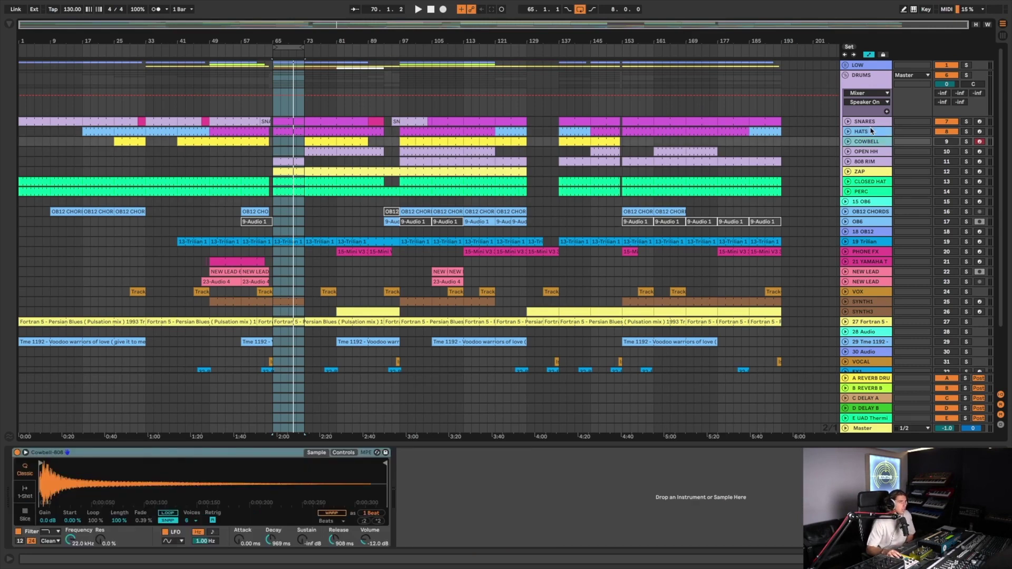
{"action": "left_click", "coordinate": [869, 132]}
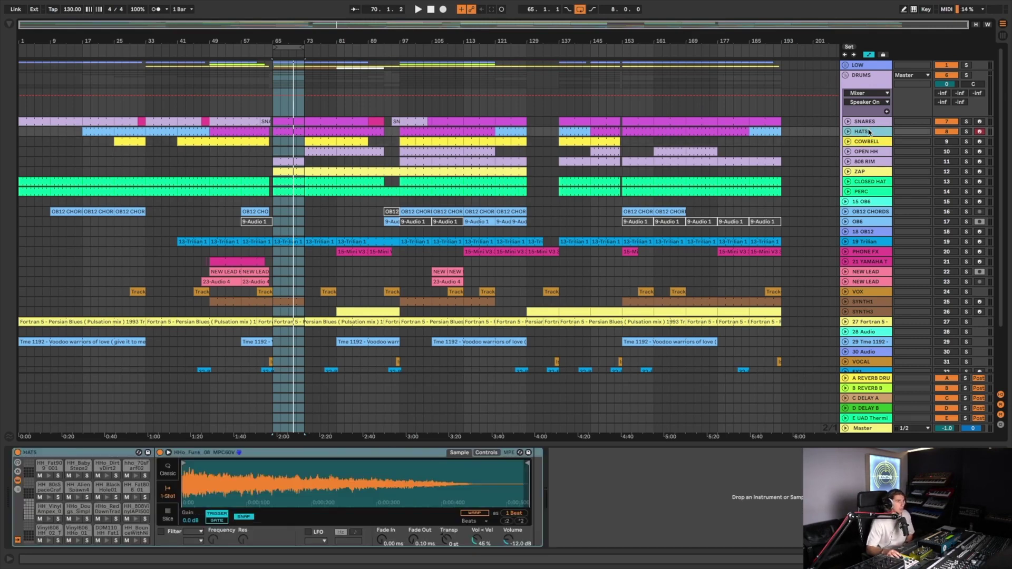
{"action": "left_click", "coordinate": [966, 132]}
{"action": "key", "text": "space"}
Step: Load EQ Eight onto HATS via an 'eq' search, set its low cut to 212 Hz, and hide the browser
{"action": "key", "text": "ctrl+alt+b"}
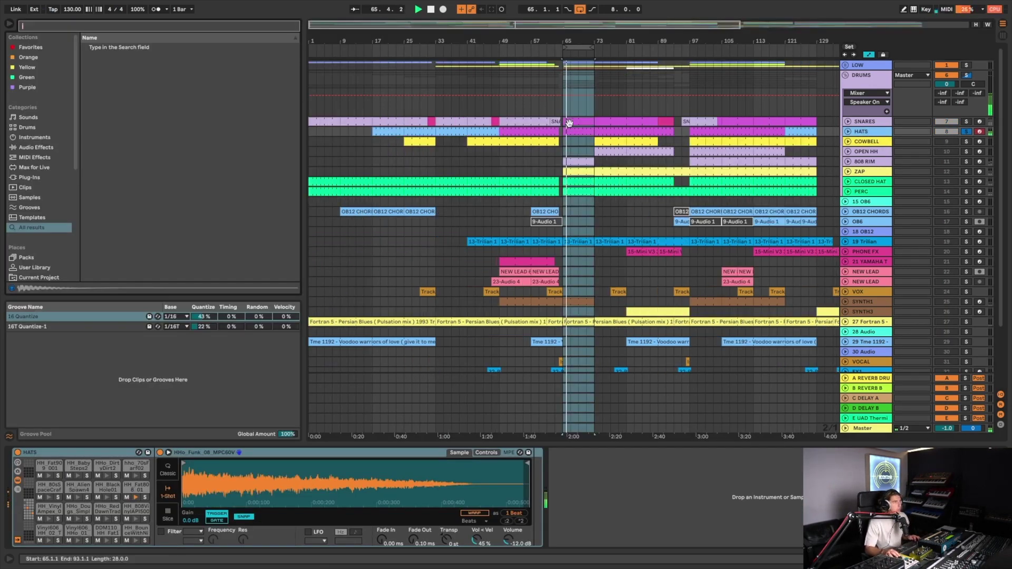
{"action": "type", "text": "eq"}
{"action": "key", "text": "Down"}
{"action": "key", "text": "Down"}
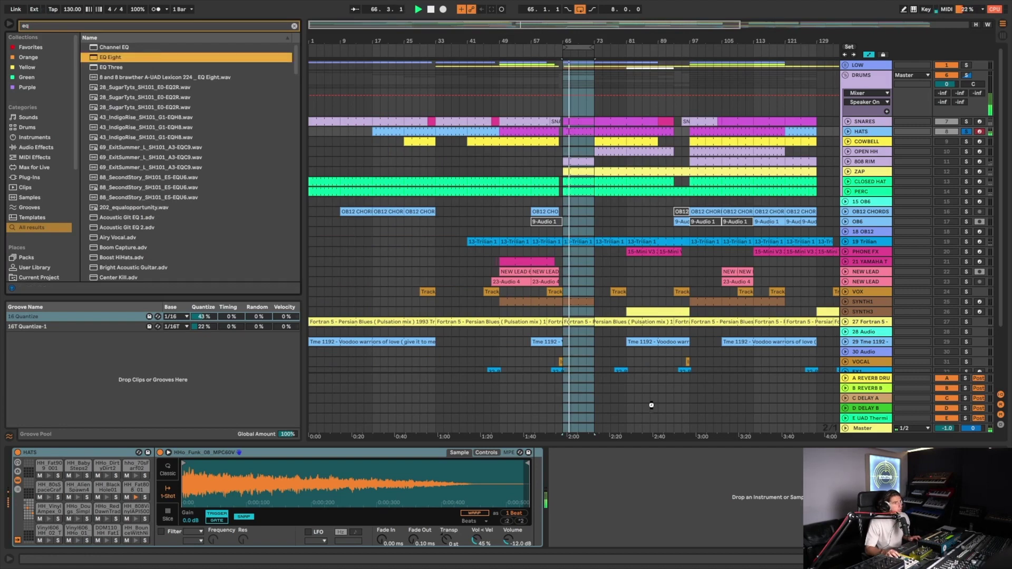
{"action": "key", "text": "Return"}
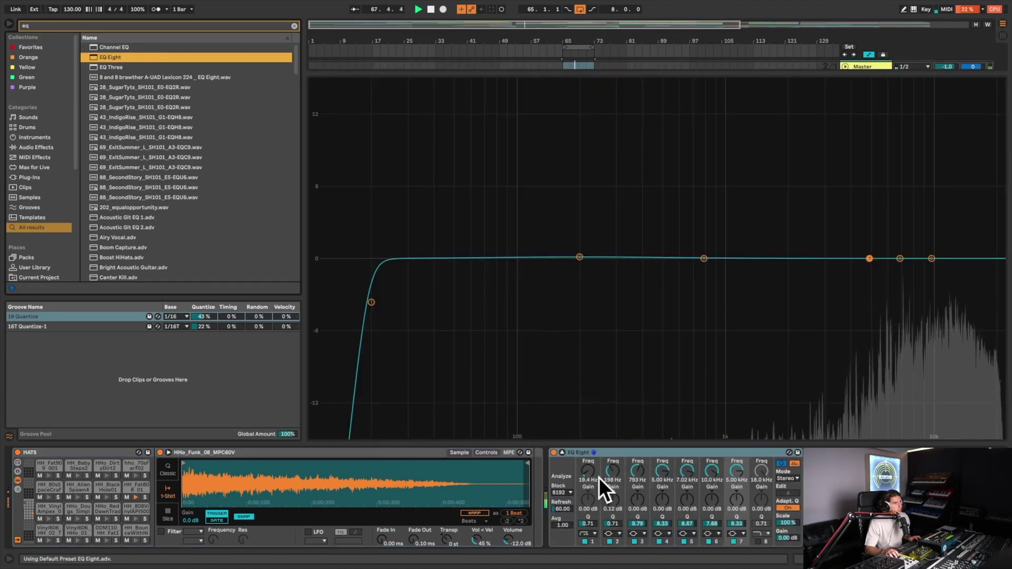
{"action": "mouse_move", "coordinate": [598, 478]}
{"action": "left_mouse_down"}
{"action": "mouse_move", "coordinate": [599, 427]}
{"action": "mouse_move", "coordinate": [598, 478]}
{"action": "left_mouse_up"}
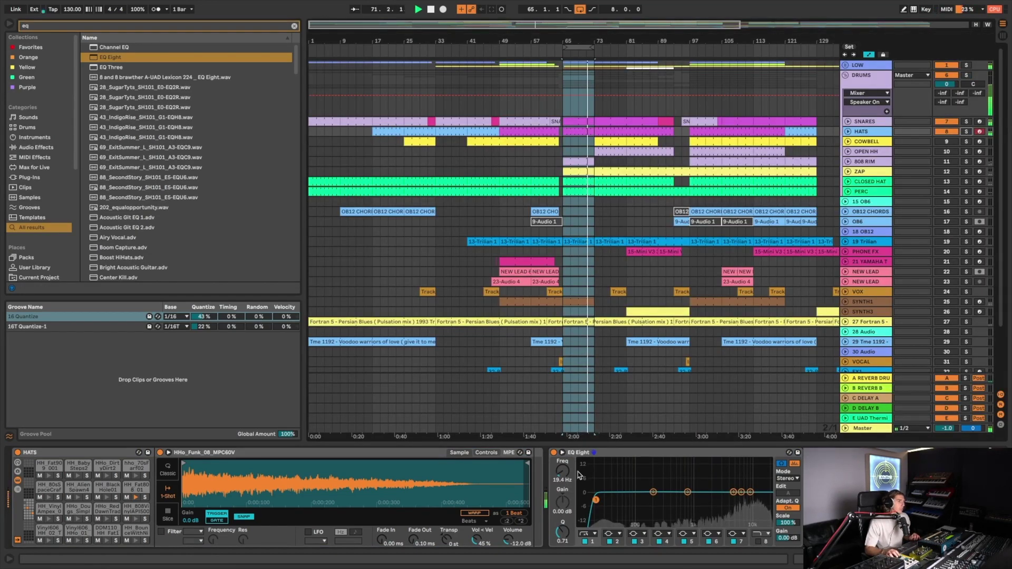
{"action": "left_click_drag", "start_coordinate": [556, 470], "coordinate": [556, 451]}
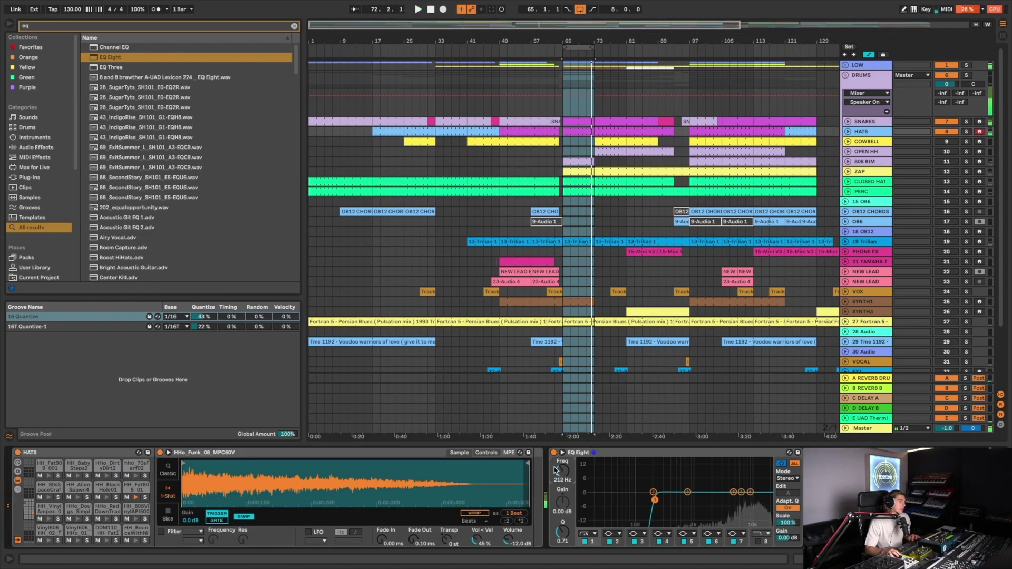
{"action": "left_click", "coordinate": [11, 22]}
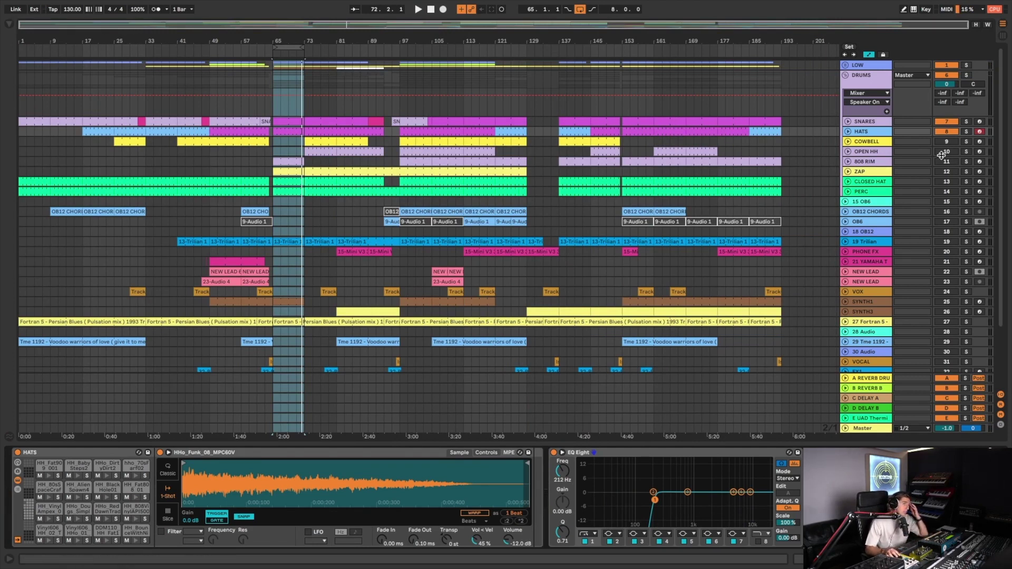
{"action": "scroll", "coordinate": [913, 163], "scroll_direction": "down", "scroll_amount": 1}
Step: Play the set with HATS soloed and open the HATS clip at bar 65 for note editing
{"action": "scroll", "coordinate": [874, 142], "scroll_direction": "down", "scroll_amount": 3}
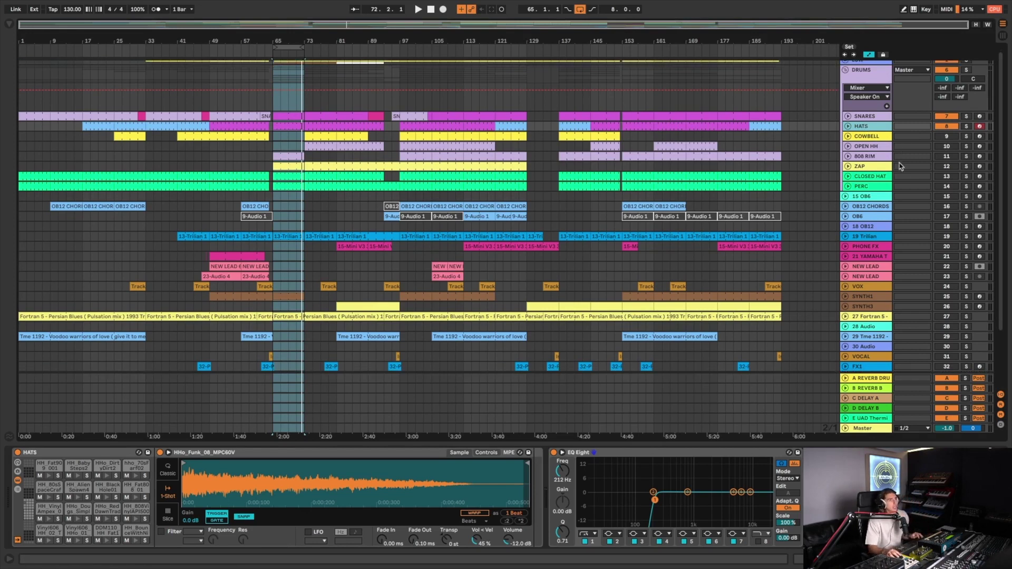
{"action": "key", "text": "space"}
{"action": "left_click", "coordinate": [966, 126]}
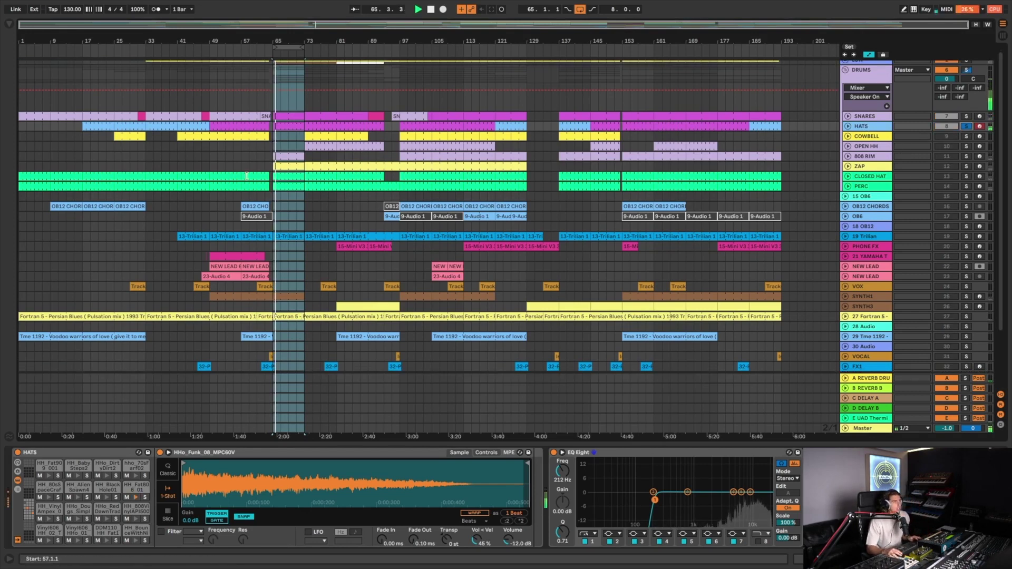
{"action": "double_click", "coordinate": [288, 127]}
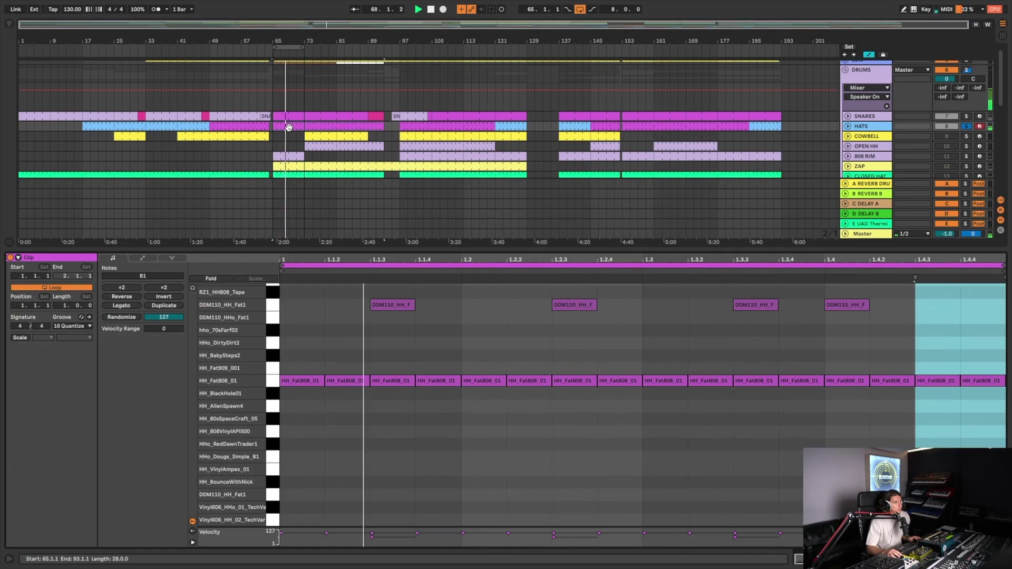
Step: Show the Groove Pool with the clip's 16 Quantize groove at 43% quantize
{"action": "left_click", "coordinate": [72, 326]}
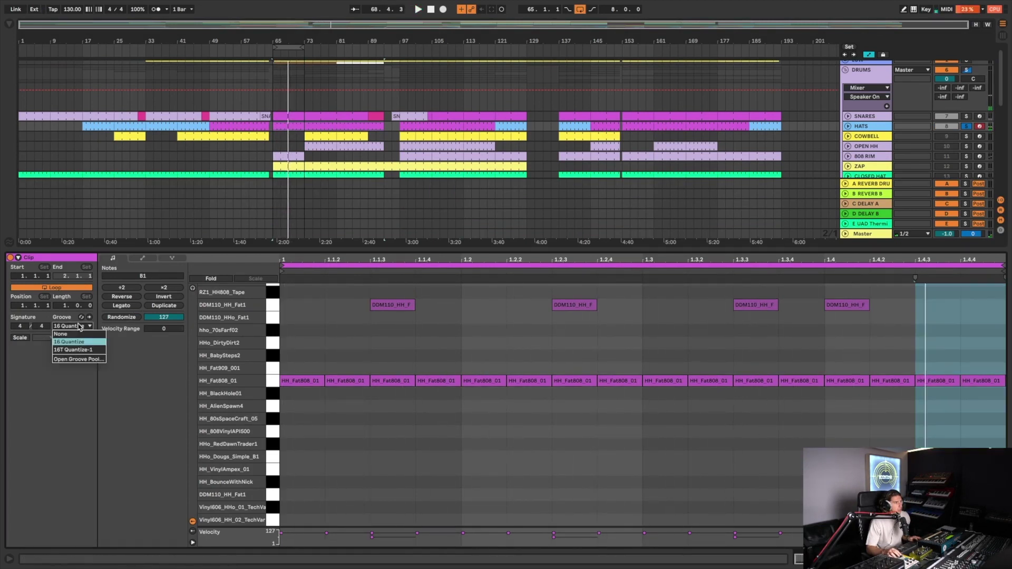
{"action": "left_click", "coordinate": [9, 242]}
{"action": "left_click", "coordinate": [9, 243]}
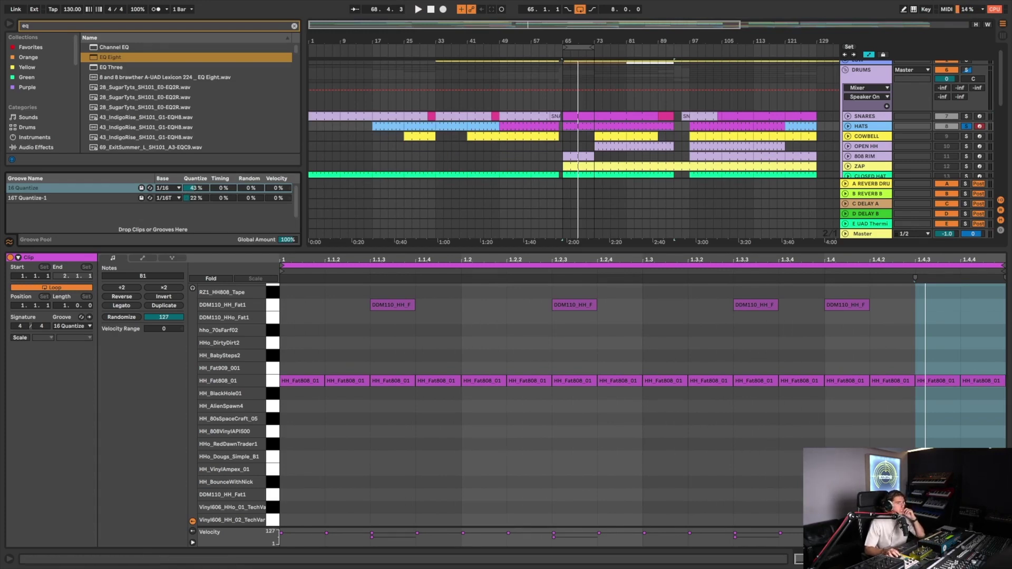
Step: Open the bar-65 snare clip, solo SNARES instead of HATS and play it
{"action": "key", "text": "ctrl+alt+l"}
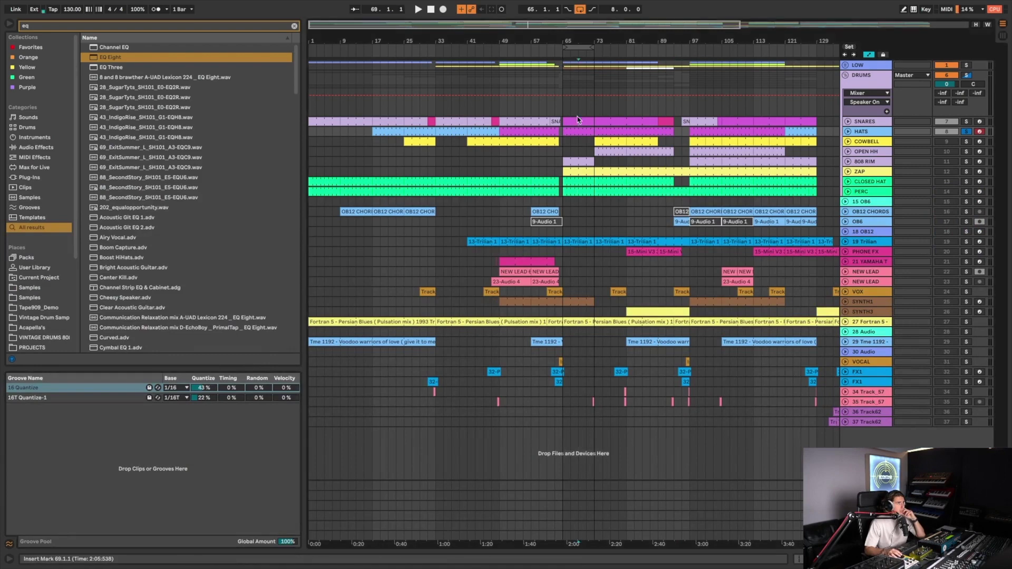
{"action": "double_click", "coordinate": [575, 119]}
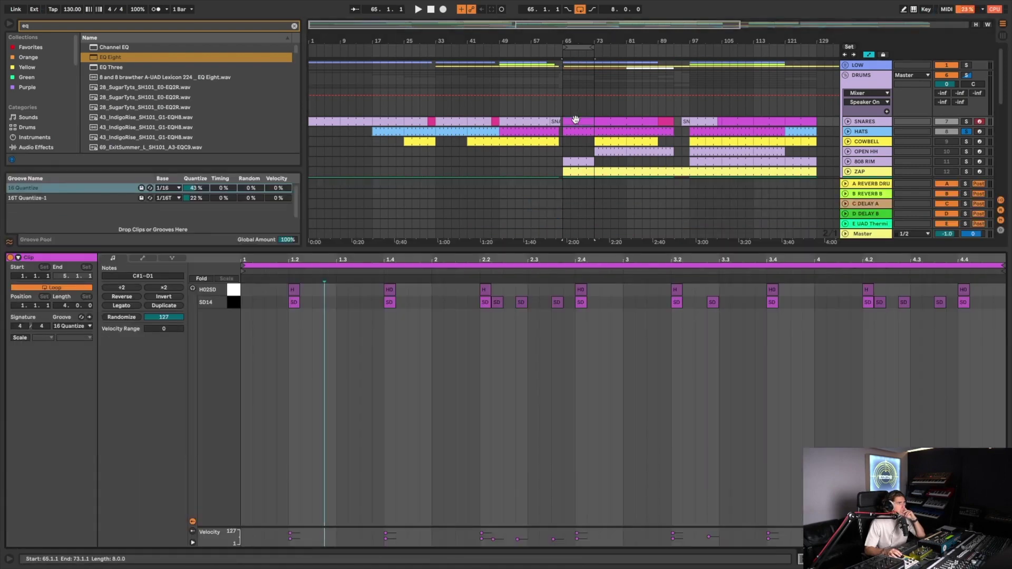
{"action": "left_click", "coordinate": [965, 122]}
{"action": "key", "text": "space"}
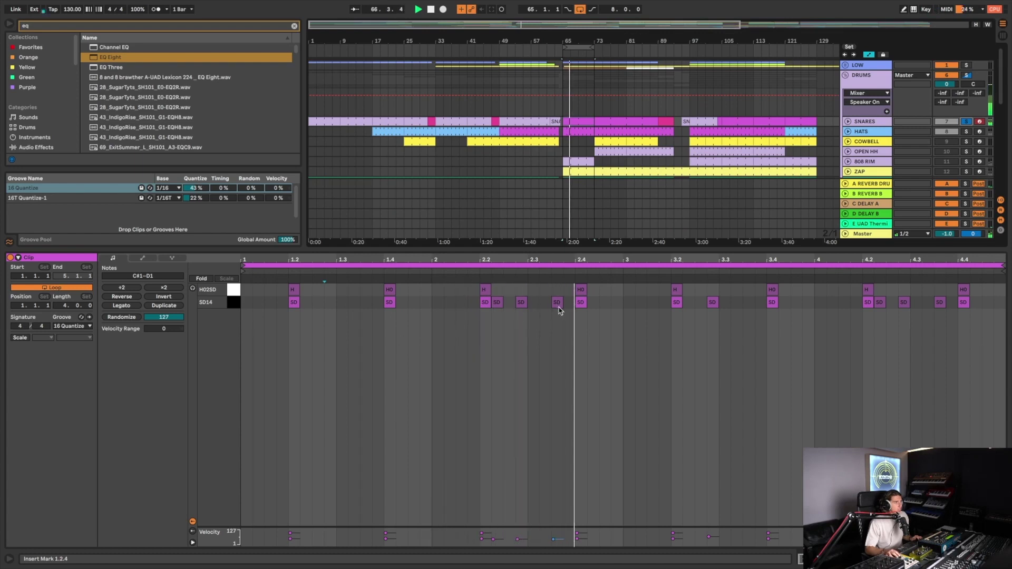
Step: Select the three quiet SD14 ghost notes near beat 2.2 and replay the loop to hear them
{"action": "key", "text": "space"}
{"action": "left_click_drag", "start_coordinate": [492, 317], "coordinate": [564, 291]}
{"action": "key", "text": "space"}
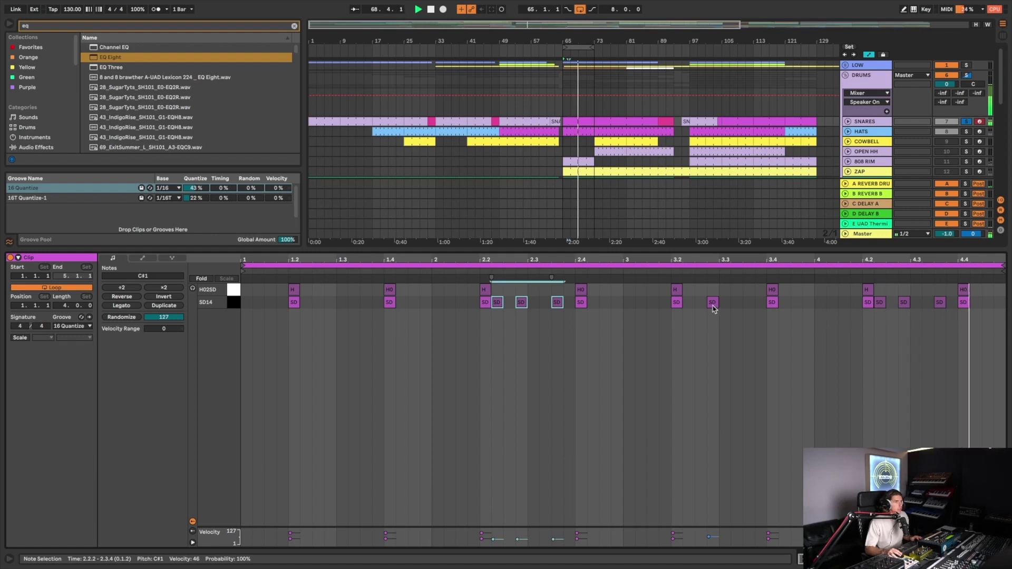
{"action": "key", "text": "space"}
{"action": "key", "text": "space"}
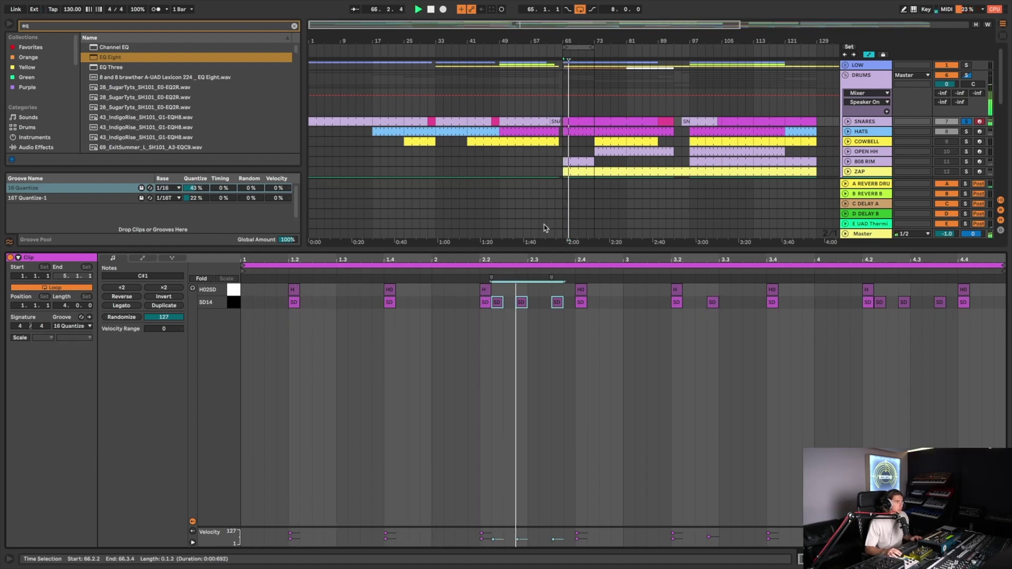
{"action": "left_click", "coordinate": [598, 212]}
Step: Audition the HATS clips at bar 65 and bar 33 from a new start point
{"action": "left_click", "coordinate": [582, 133]}
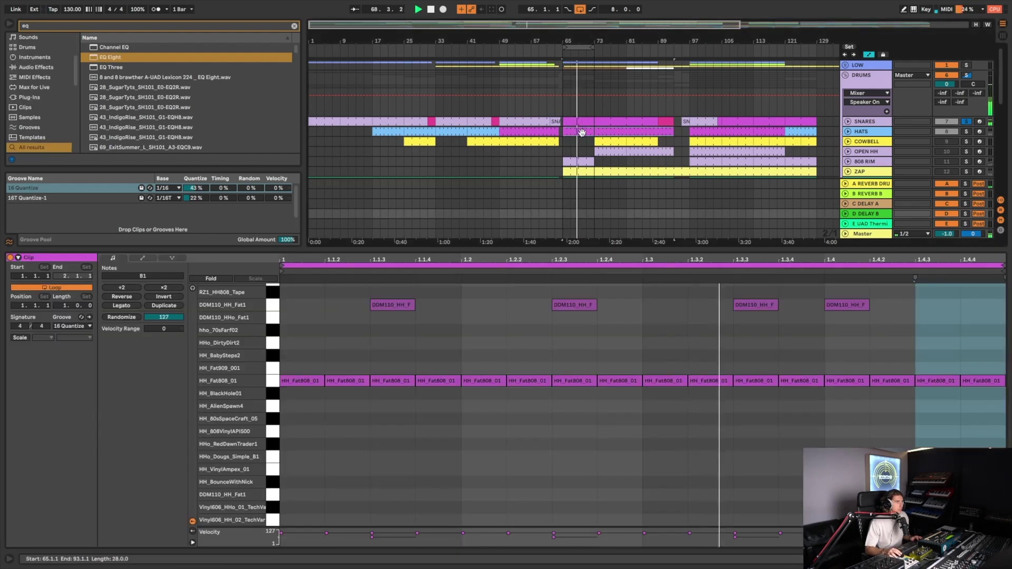
{"action": "key", "text": "space"}
{"action": "left_click", "coordinate": [454, 132]}
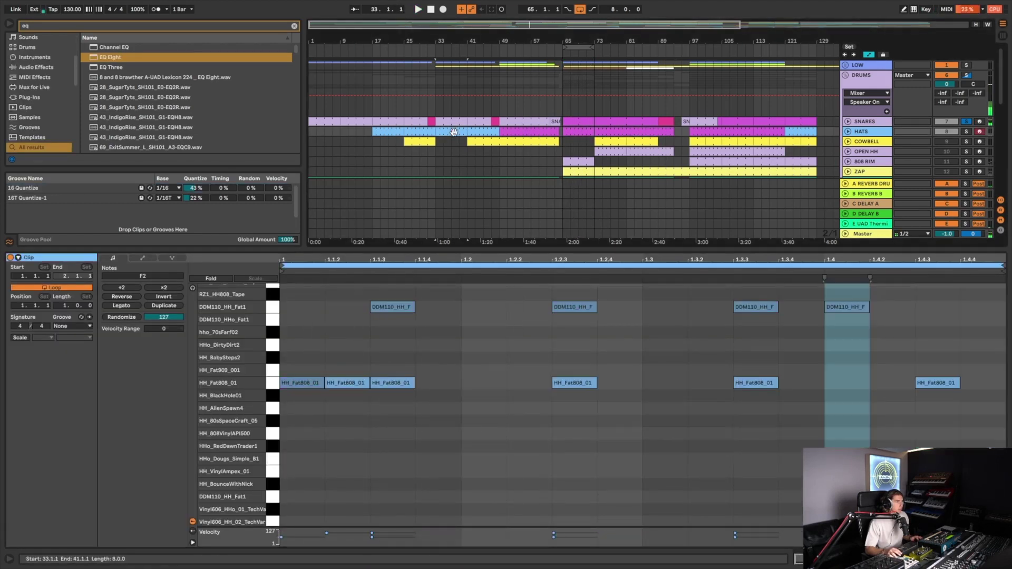
{"action": "key", "text": "space"}
{"action": "left_click", "coordinate": [448, 129]}
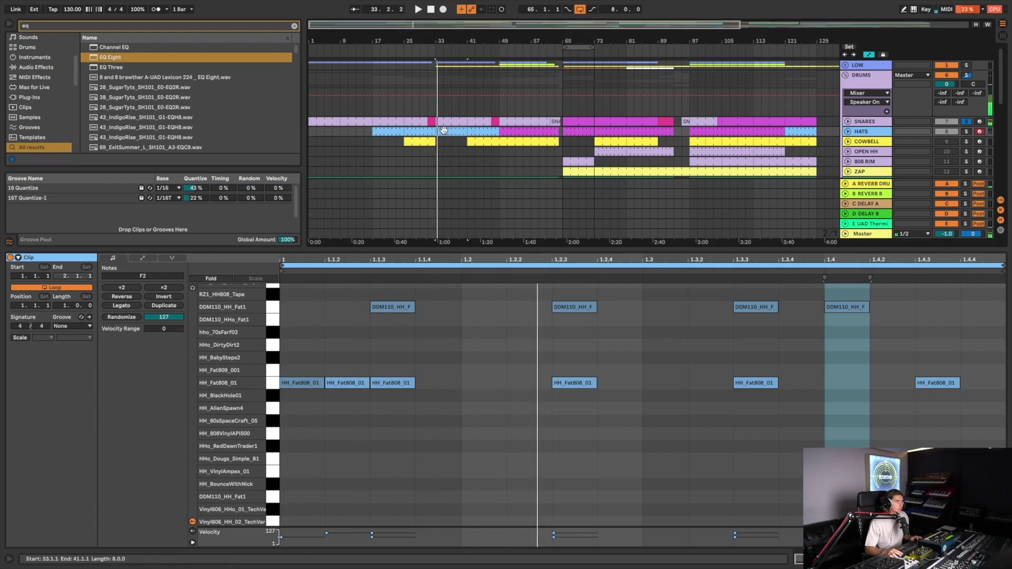
{"action": "key", "text": "space"}
Step: Audition the SNARES clips at bars 33, 49, 47, 65, 25 and 31, then hide editor and browser
{"action": "left_click", "coordinate": [443, 119]}
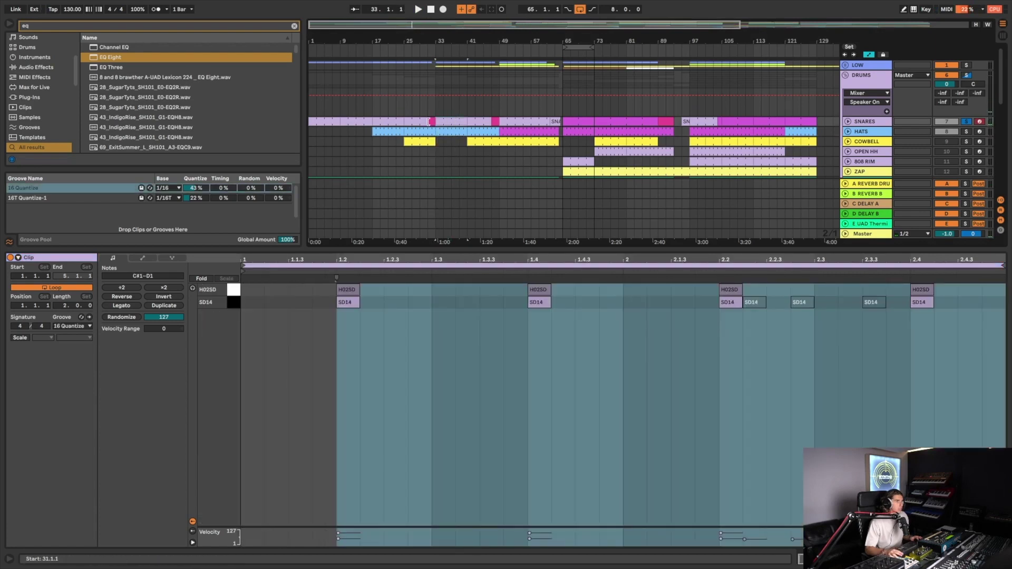
{"action": "key", "text": "space"}
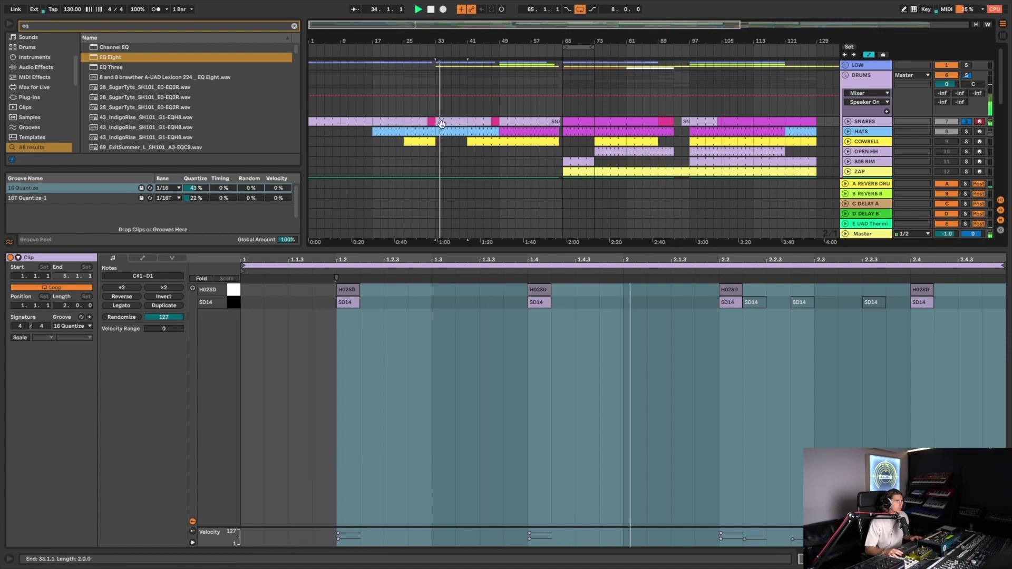
{"action": "left_click", "coordinate": [508, 122]}
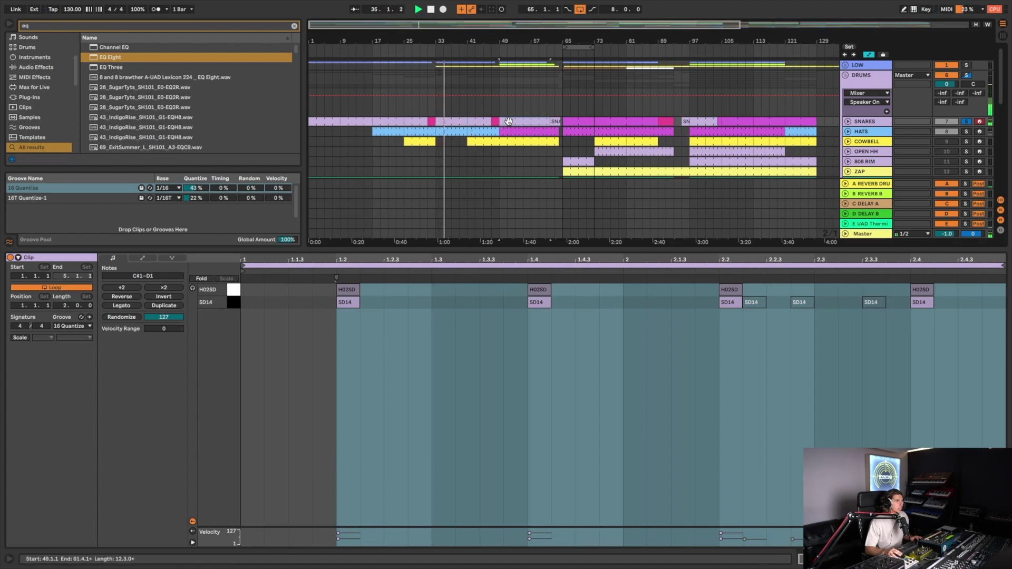
{"action": "left_click", "coordinate": [494, 119]}
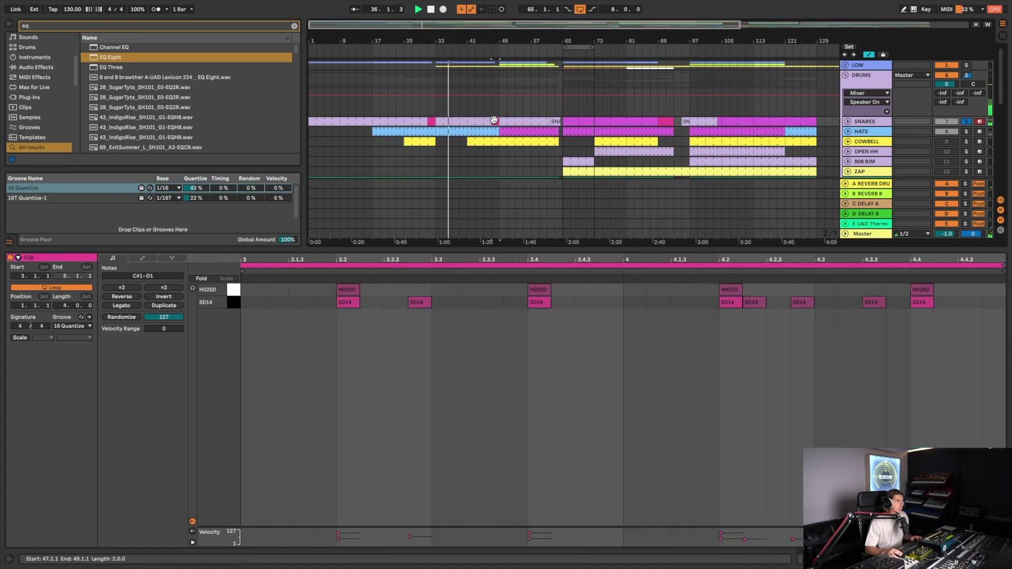
{"action": "left_click", "coordinate": [569, 119]}
{"action": "left_click", "coordinate": [406, 124]}
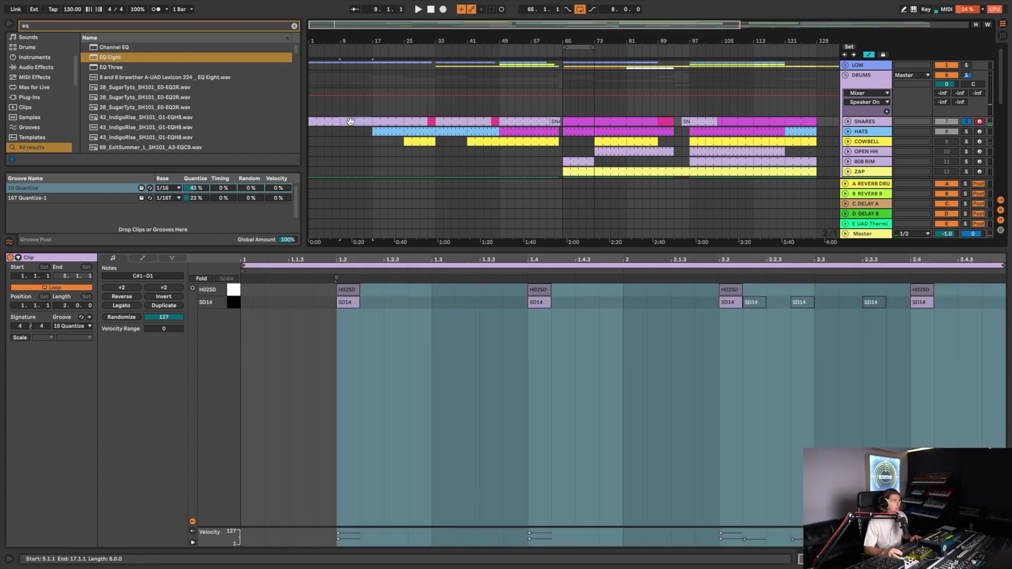
{"action": "left_click", "coordinate": [430, 122]}
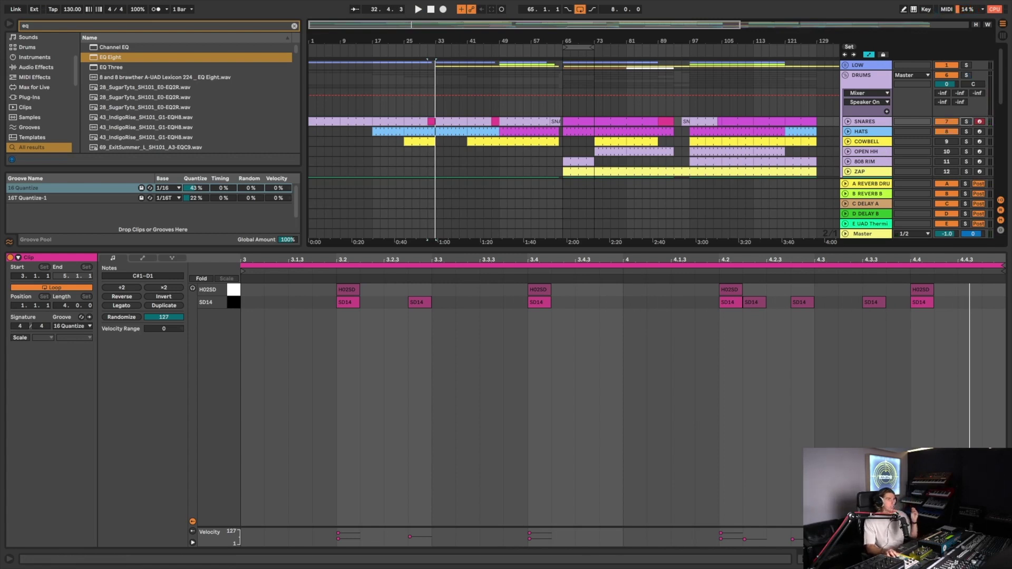
{"action": "key", "text": "super+alt+l"}
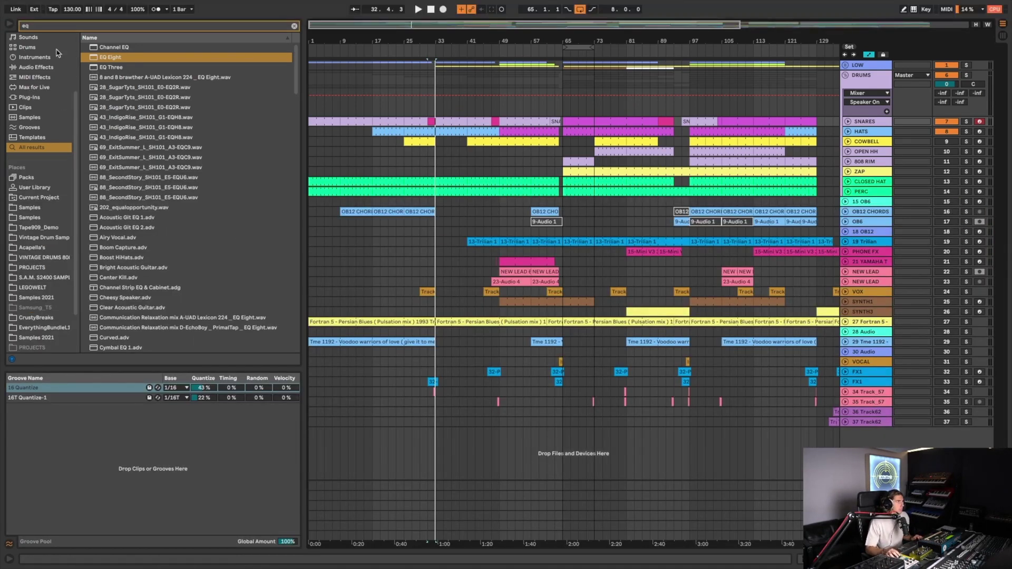
{"action": "left_click", "coordinate": [10, 25]}
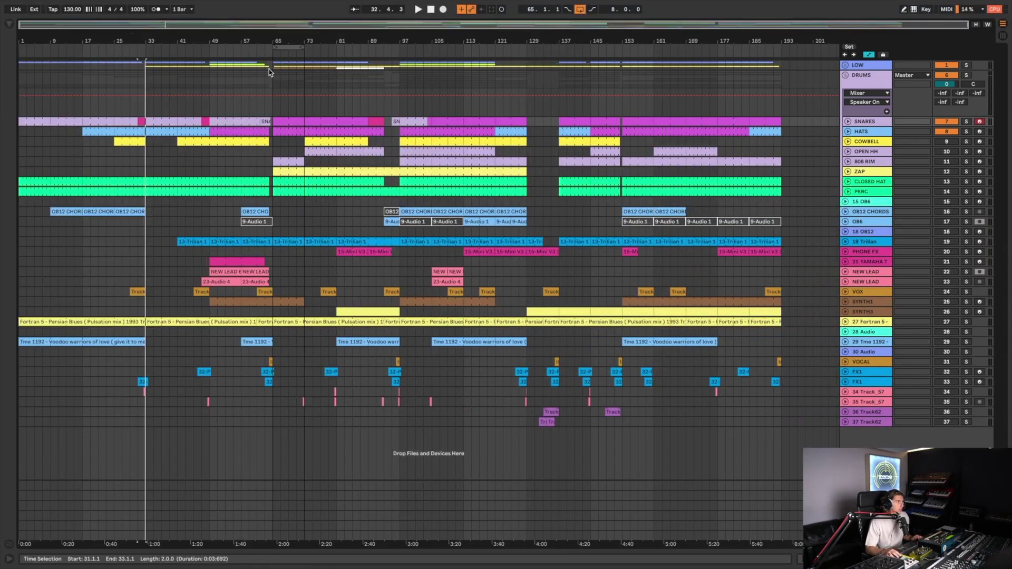
Step: Play and open the HATS clips at bars 33–41 and bar 49 to view their notes
{"action": "left_click", "coordinate": [284, 47]}
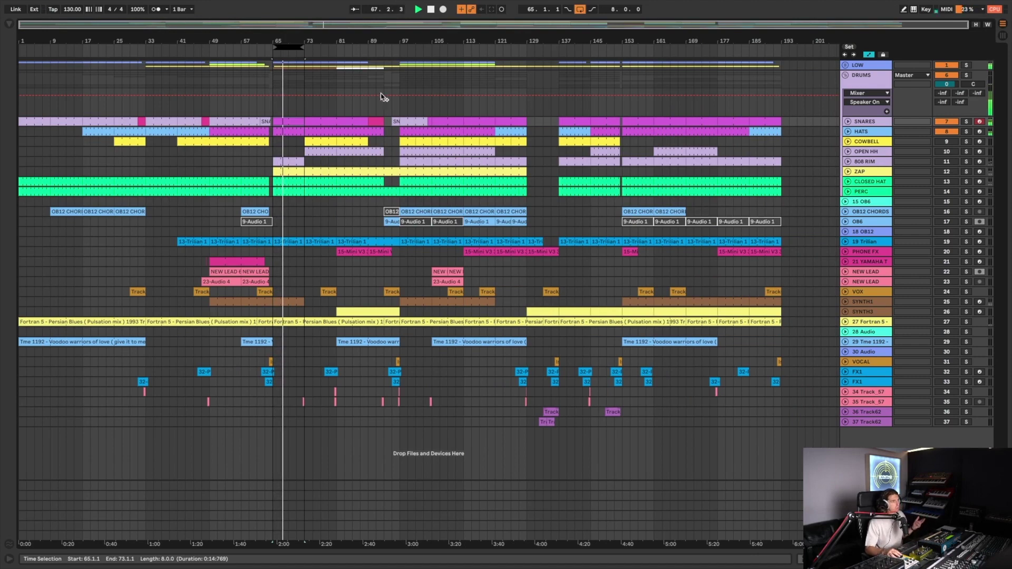
{"action": "left_click", "coordinate": [162, 132]}
{"action": "double_click", "coordinate": [162, 131]}
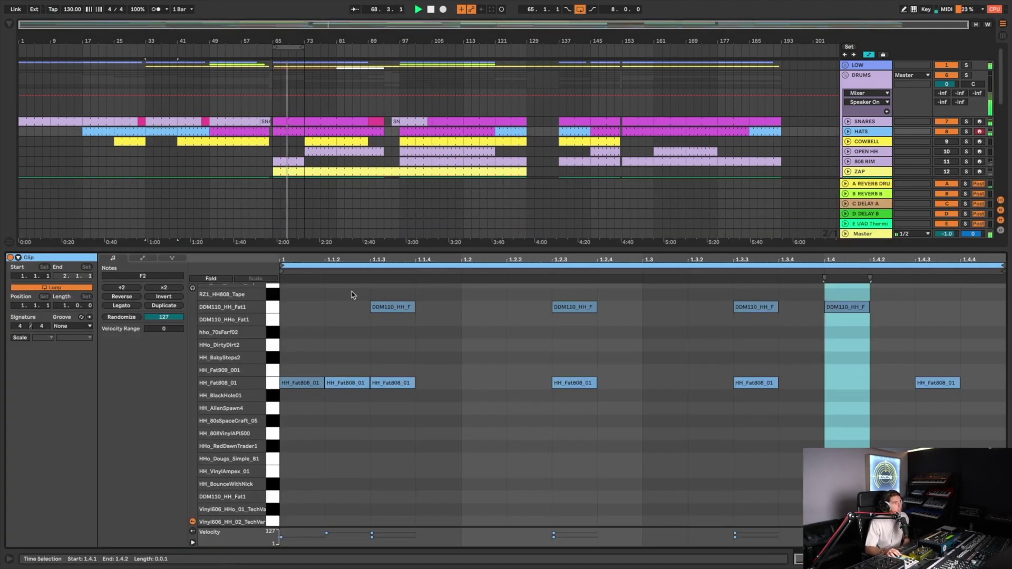
{"action": "key", "text": "space"}
{"action": "key", "text": "space"}
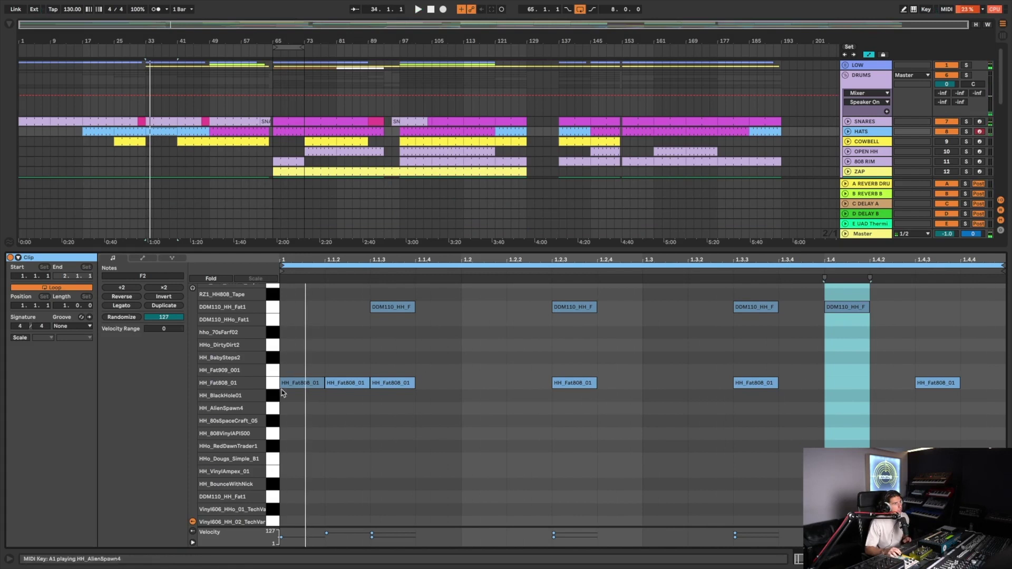
{"action": "left_click", "coordinate": [216, 131]}
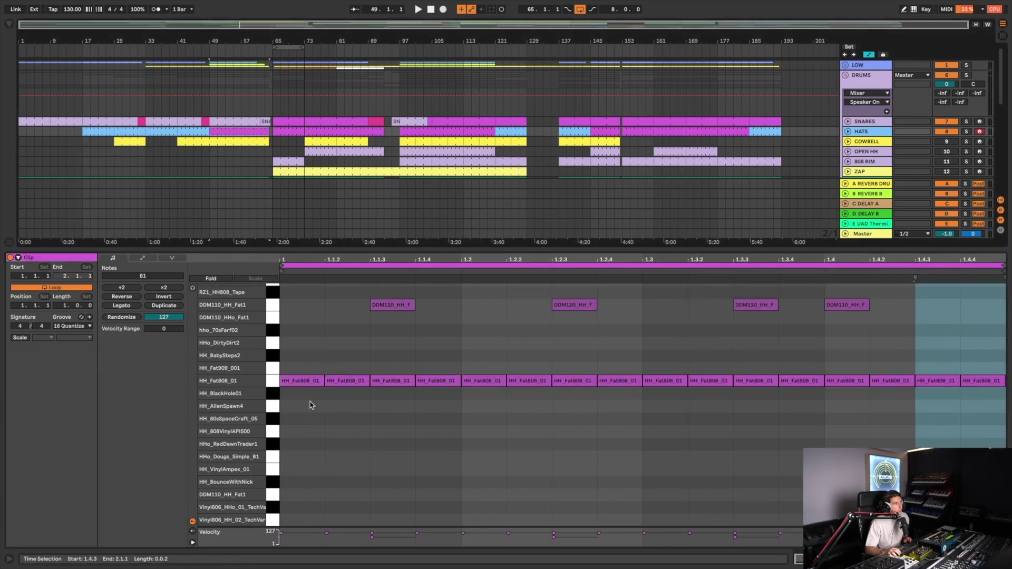
{"action": "key", "text": "space"}
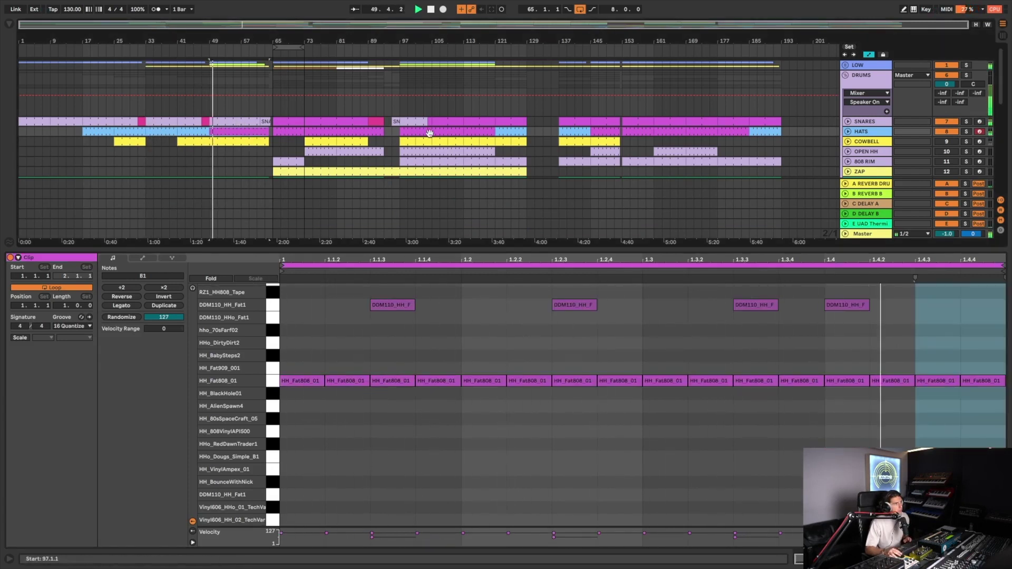
Step: Check velocities in the bars 41–49 HATS clip, then expand CLOSED HAT in the arrangement
{"action": "left_click", "coordinate": [198, 131]}
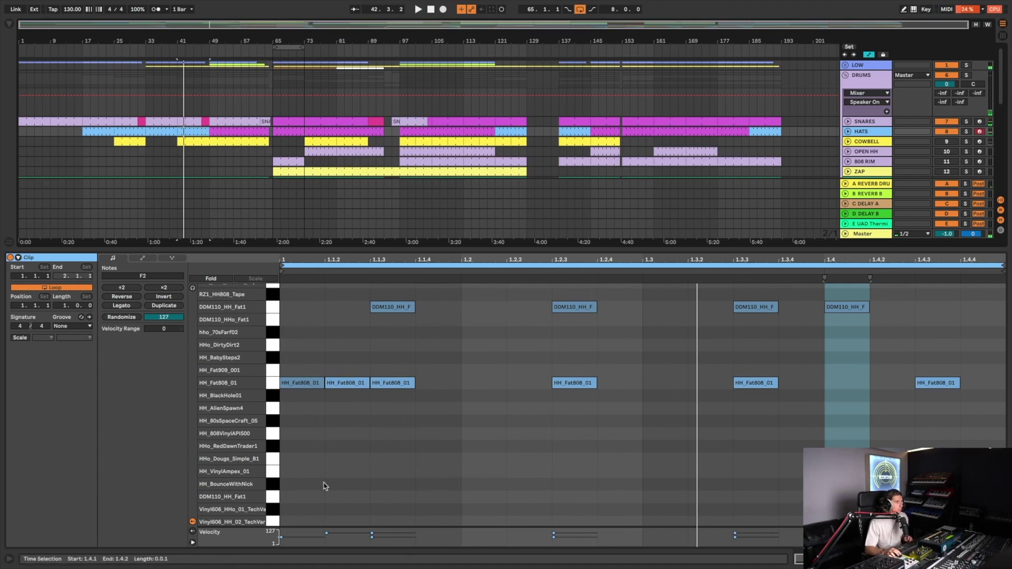
{"action": "left_click_drag", "start_coordinate": [336, 526], "coordinate": [340, 425]}
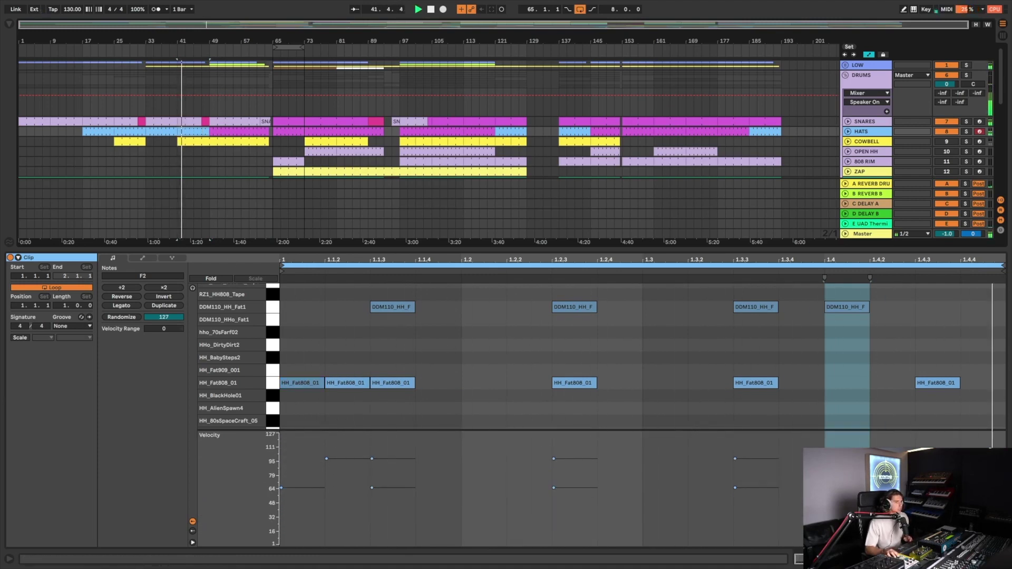
{"action": "key", "text": "ctrl+alt+l"}
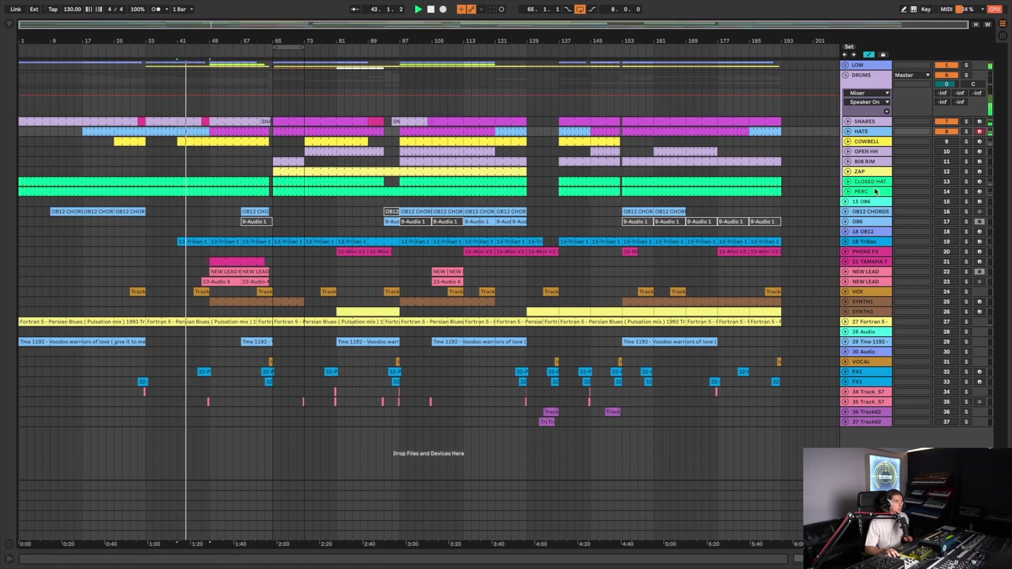
{"action": "left_click", "coordinate": [894, 185]}
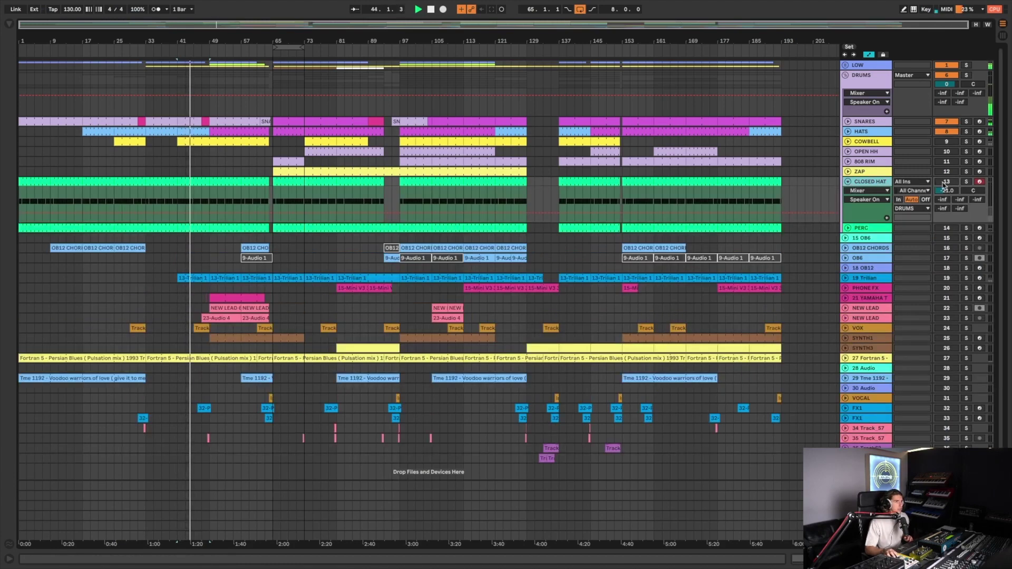
Step: Solo CLOSED HAT with HATS, unsolo them, fold CLOSED HAT and select PERC's 74 HH2 rack
{"action": "double_click", "coordinate": [887, 183]}
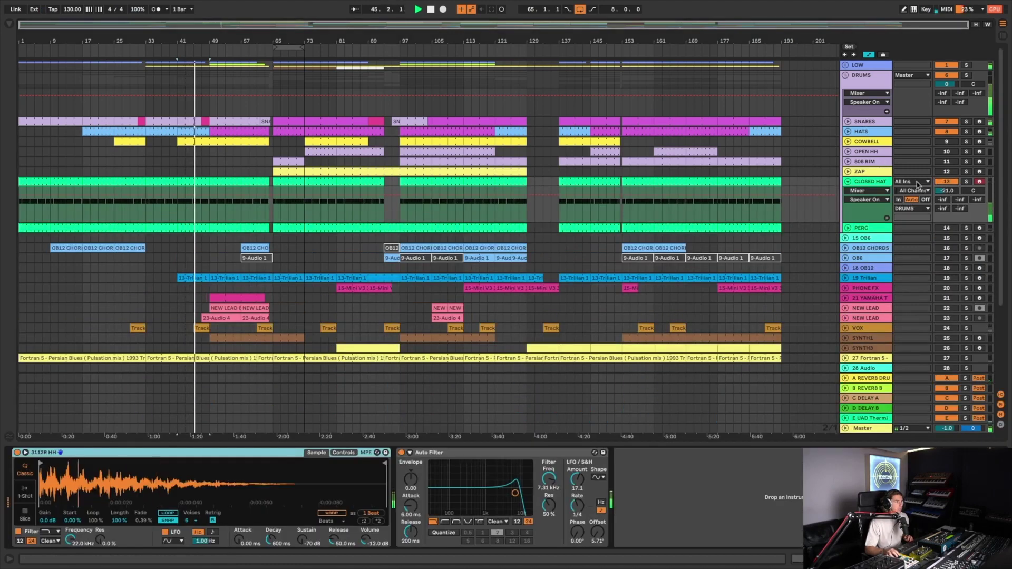
{"action": "left_click", "coordinate": [966, 181]}
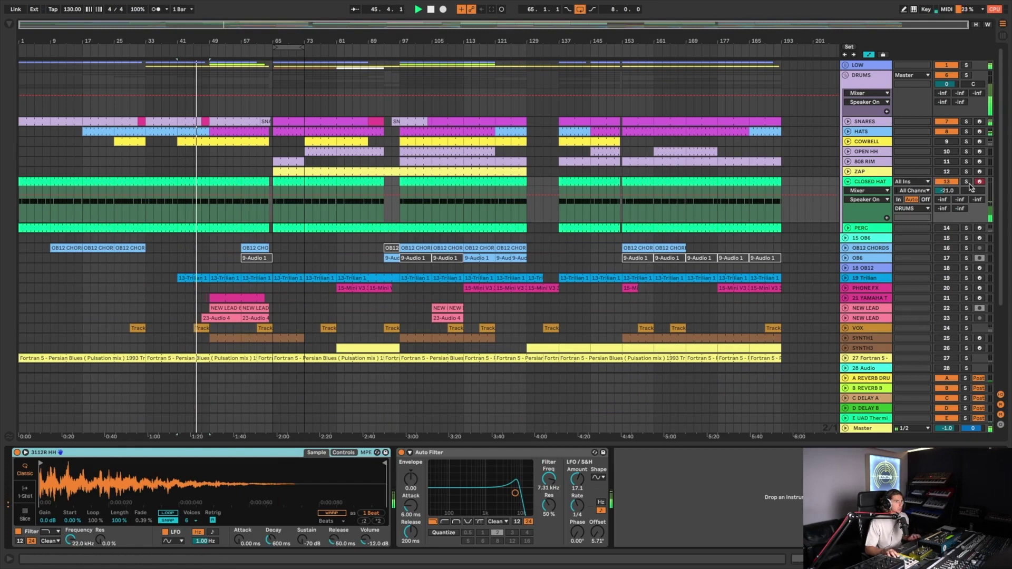
{"action": "left_click", "coordinate": [966, 131]}
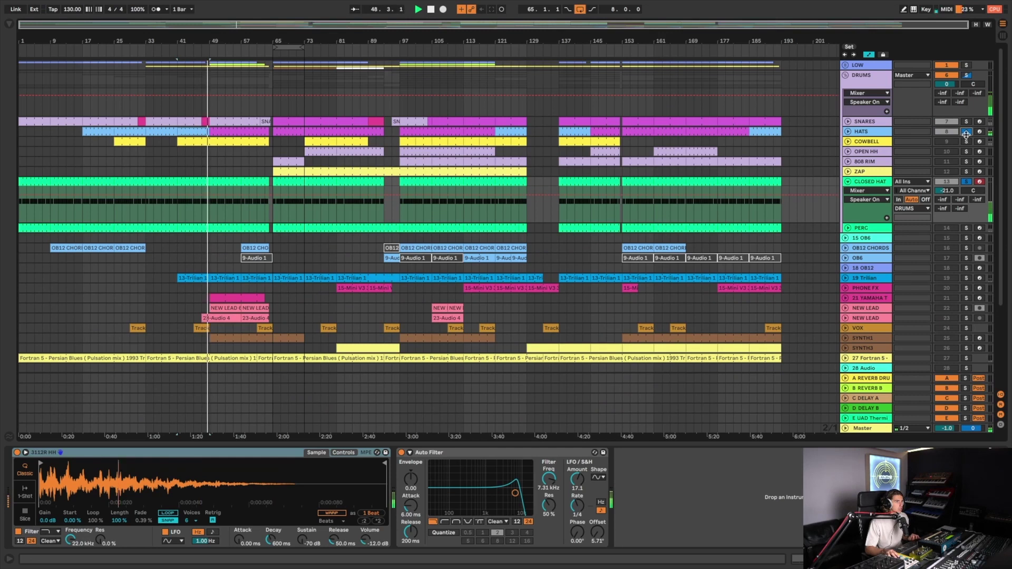
{"action": "left_click", "coordinate": [966, 132]}
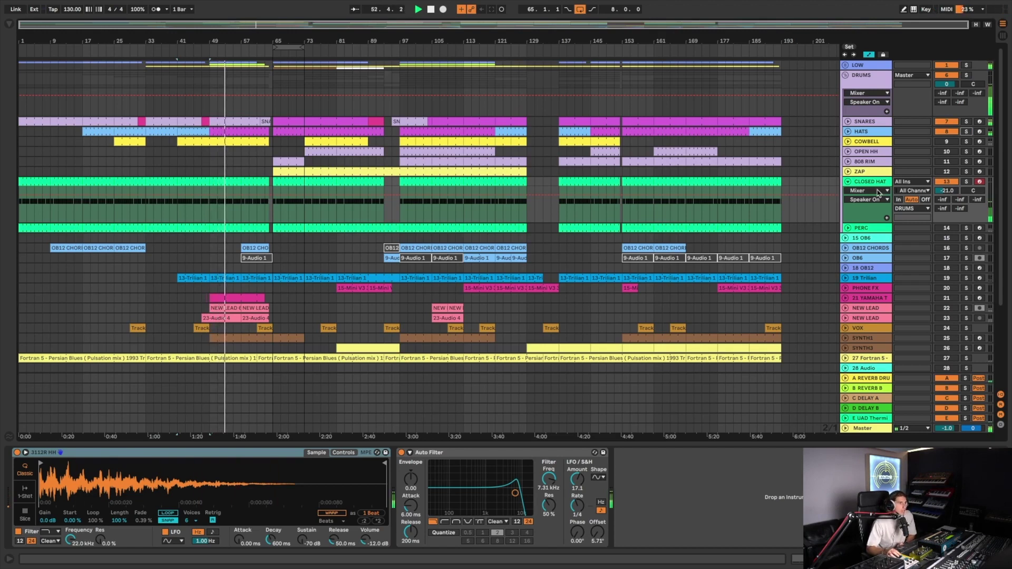
{"action": "left_click", "coordinate": [848, 182]}
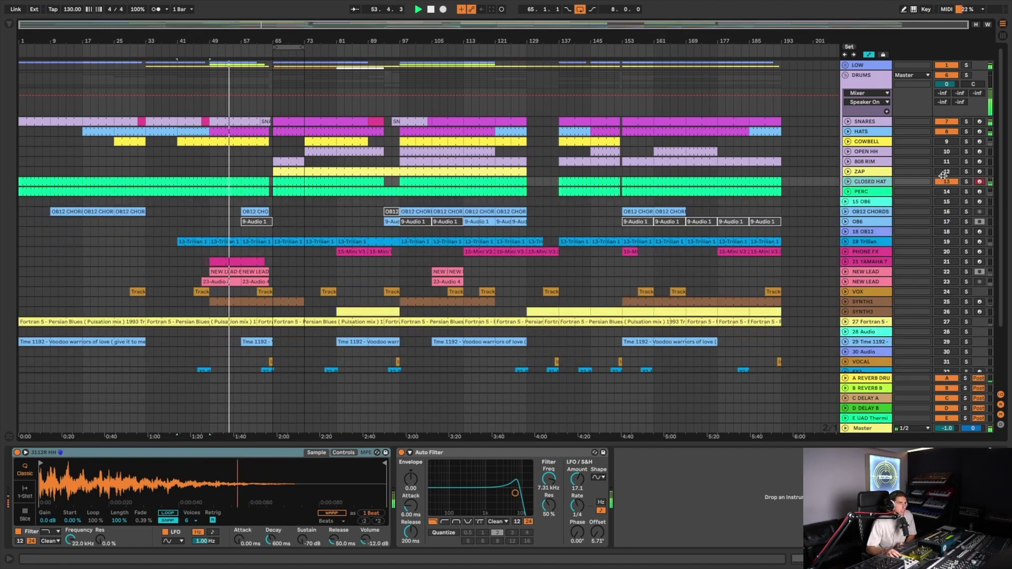
{"action": "left_click", "coordinate": [877, 192]}
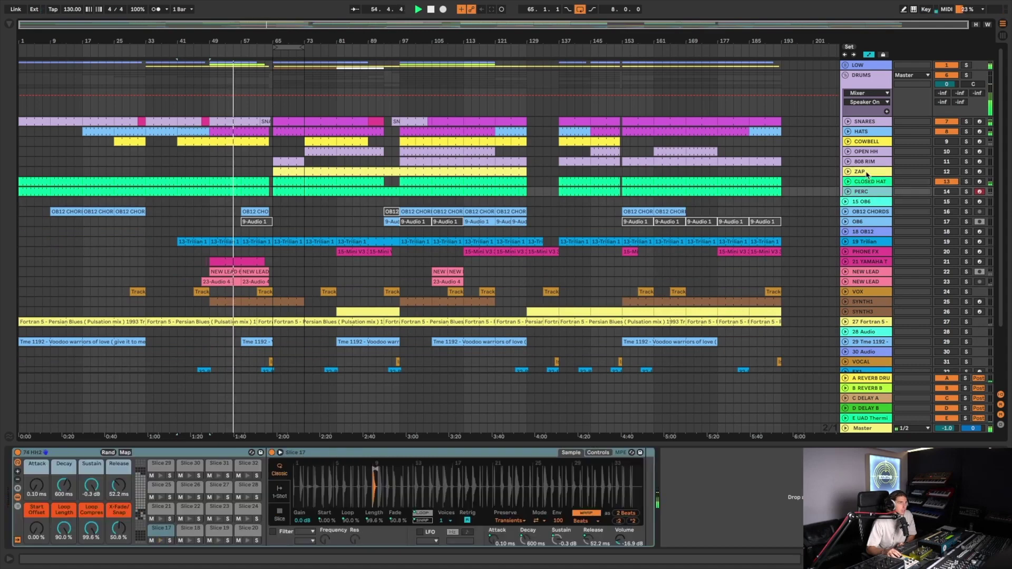
Step: Unfold the PERC track to full height, arm it and solo it to listen
{"action": "left_click", "coordinate": [864, 183]}
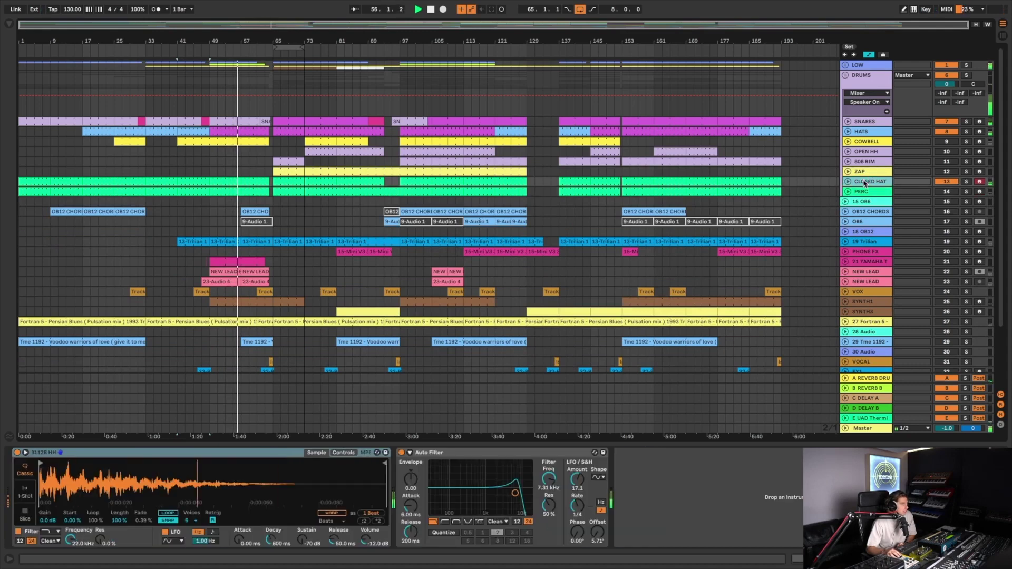
{"action": "left_click", "coordinate": [846, 193], "text": "shift"}
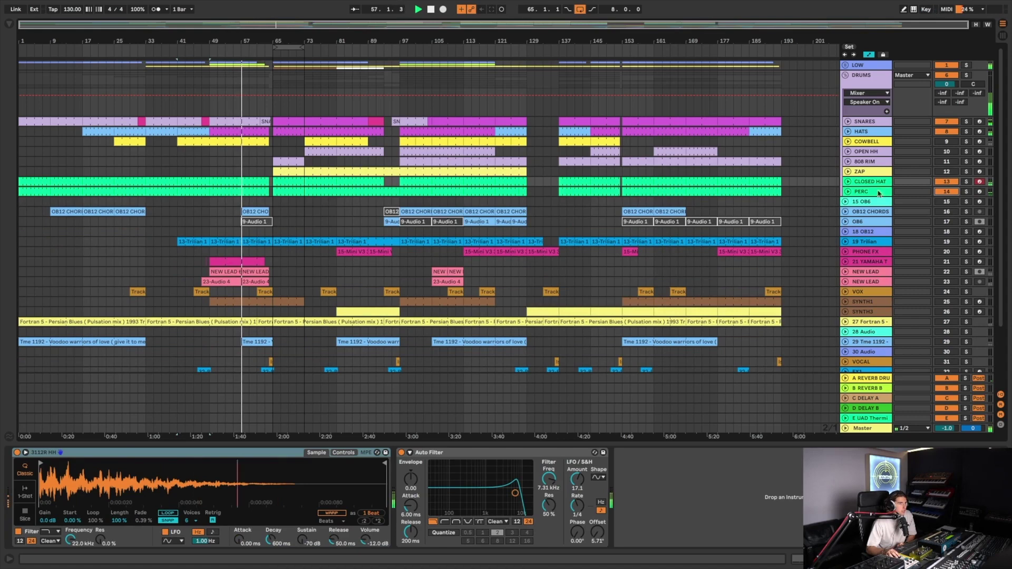
{"action": "left_click", "coordinate": [846, 192]}
{"action": "left_click", "coordinate": [966, 191]}
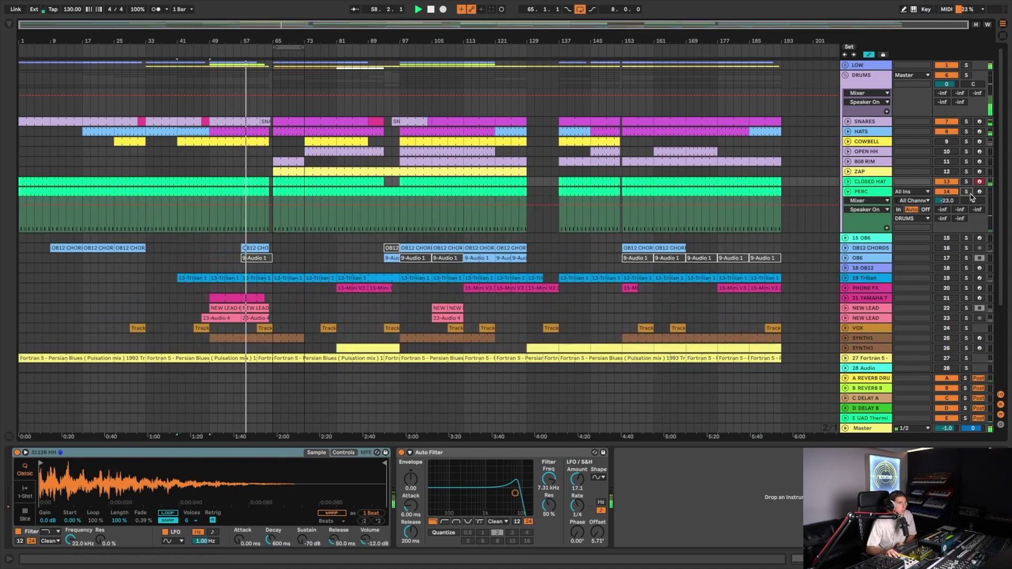
{"action": "left_click", "coordinate": [979, 192]}
{"action": "left_click", "coordinate": [472, 217]}
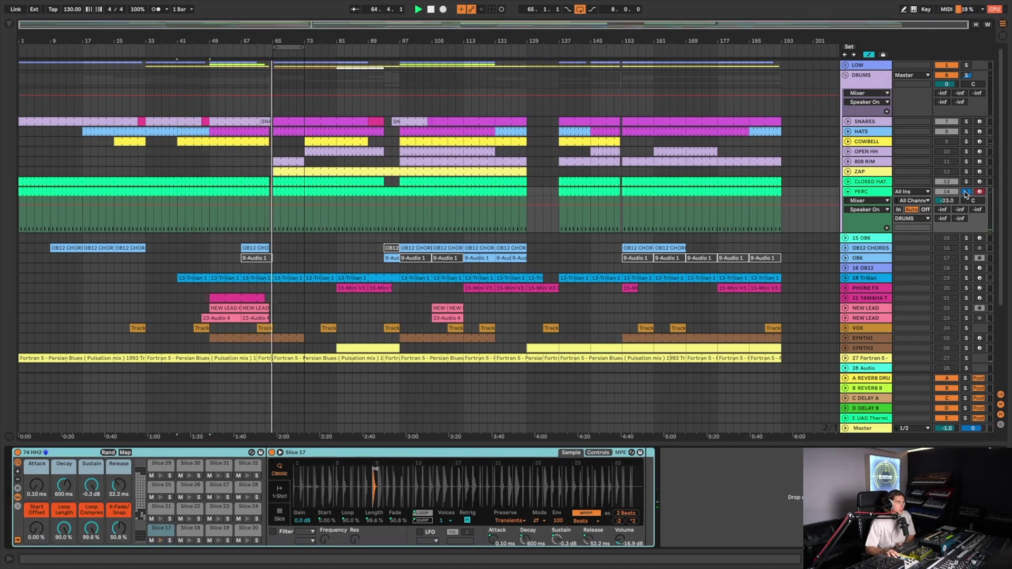
Step: Unsolo PERC and return to CLOSED HAT's 3112R HH sampler and Auto Filter chain
{"action": "left_click", "coordinate": [966, 192]}
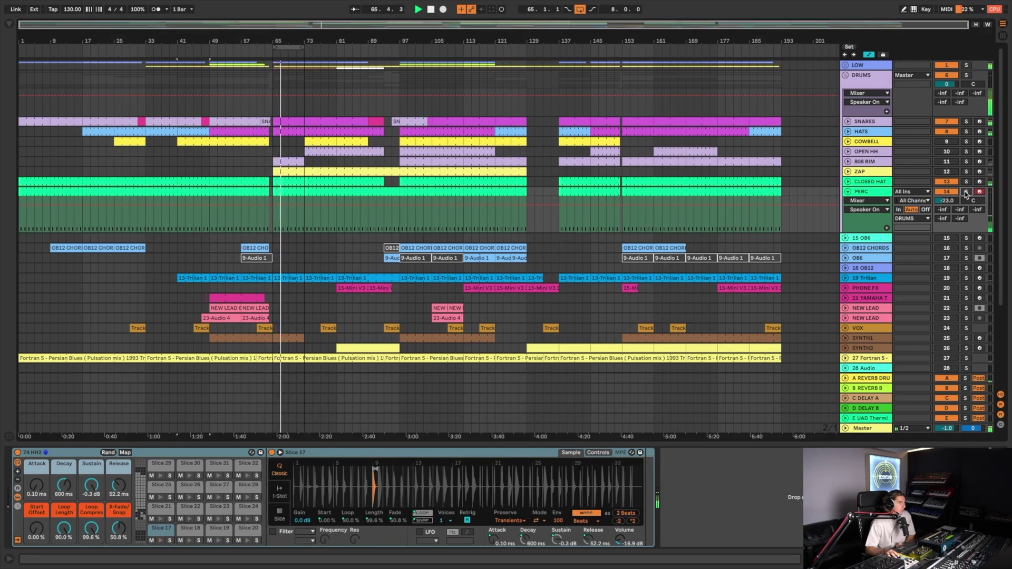
{"action": "left_click", "coordinate": [888, 183]}
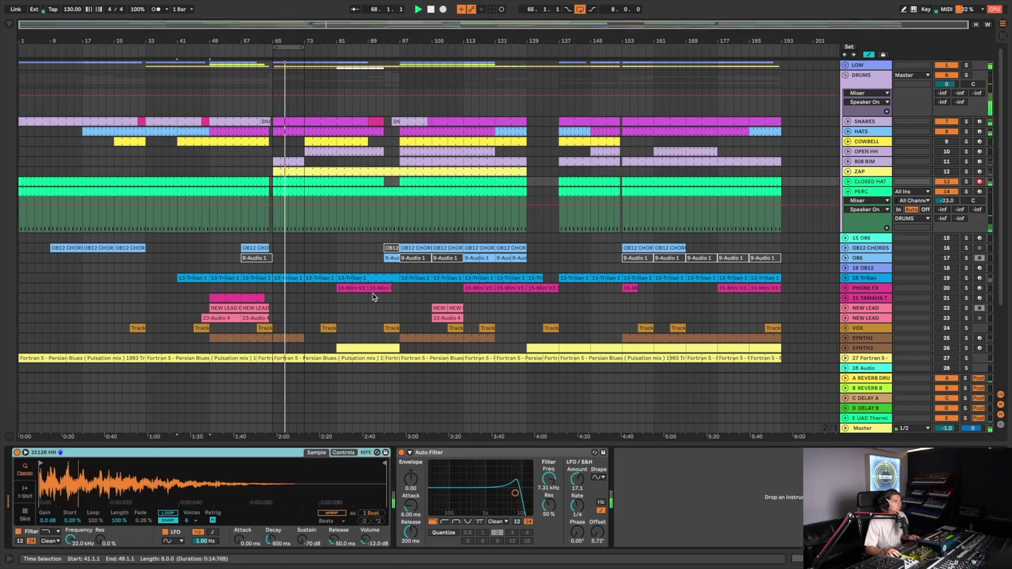
{"action": "key", "text": "ctrl+f"}
Step: Drop EQ Eight onto CLOSED HAT and lower band 1's low cut to 19.4 Hz
{"action": "left_click", "coordinate": [122, 59]}
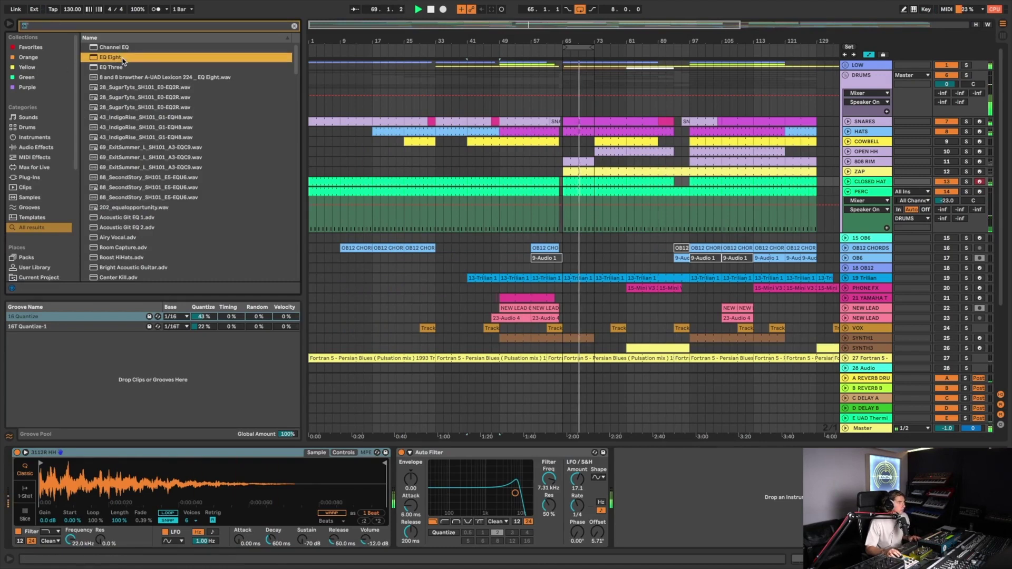
{"action": "left_click_drag", "start_coordinate": [680, 541], "coordinate": [682, 541]}
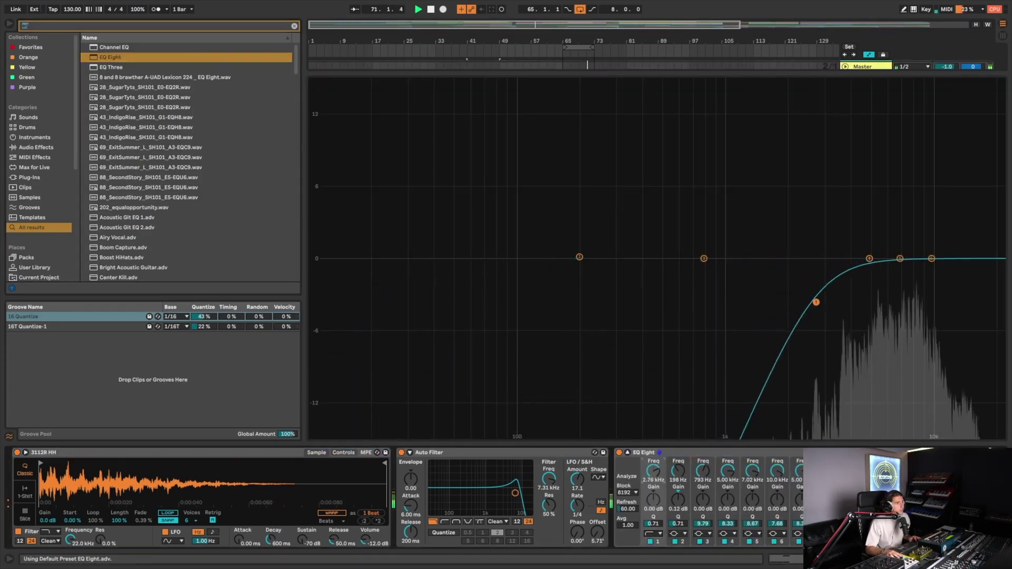
{"action": "left_click_drag", "start_coordinate": [837, 302], "coordinate": [372, 300]}
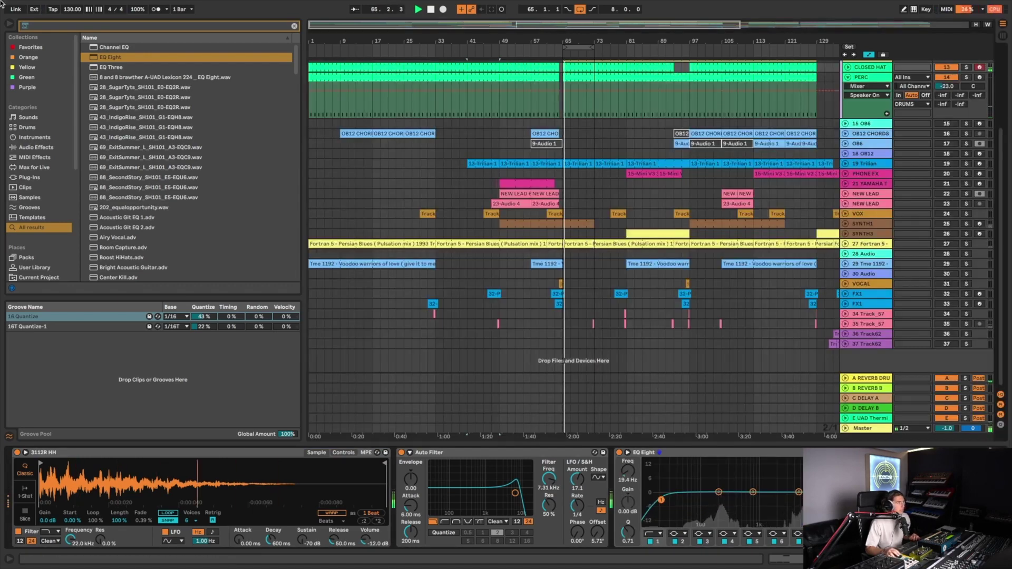
{"action": "key", "text": "ctrl+alt+b"}
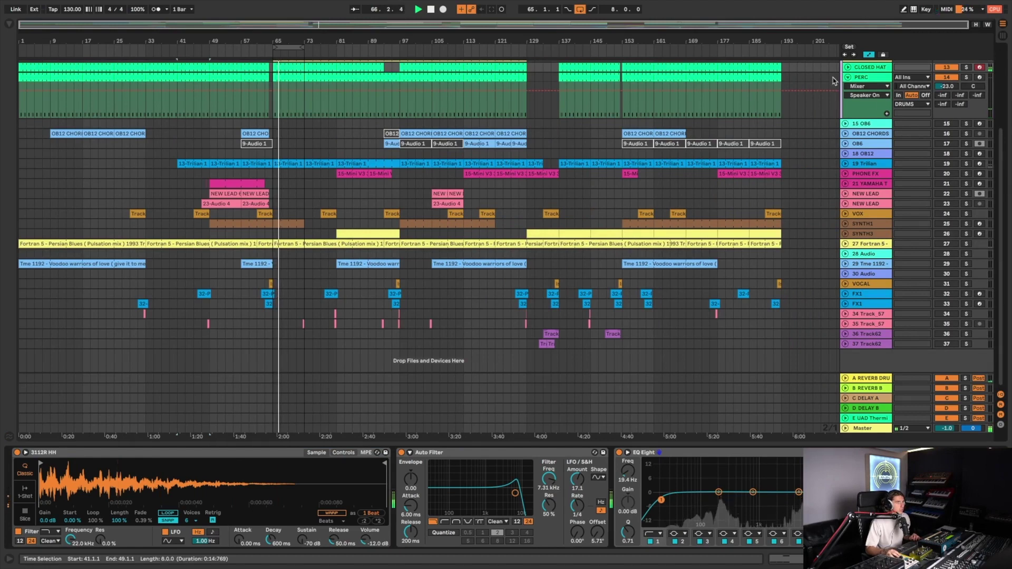
{"action": "left_click", "coordinate": [849, 80]}
Step: Select and arm OPEN HH, then select the 808 RIM clip and play from bar 65
{"action": "scroll", "coordinate": [862, 130], "scroll_direction": "up", "scroll_amount": 5}
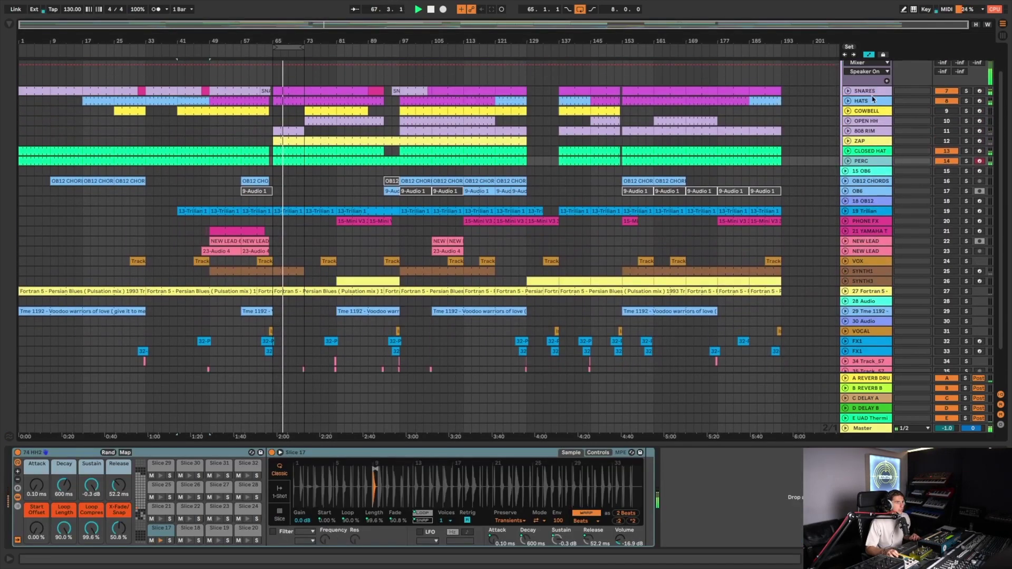
{"action": "left_click", "coordinate": [866, 127]}
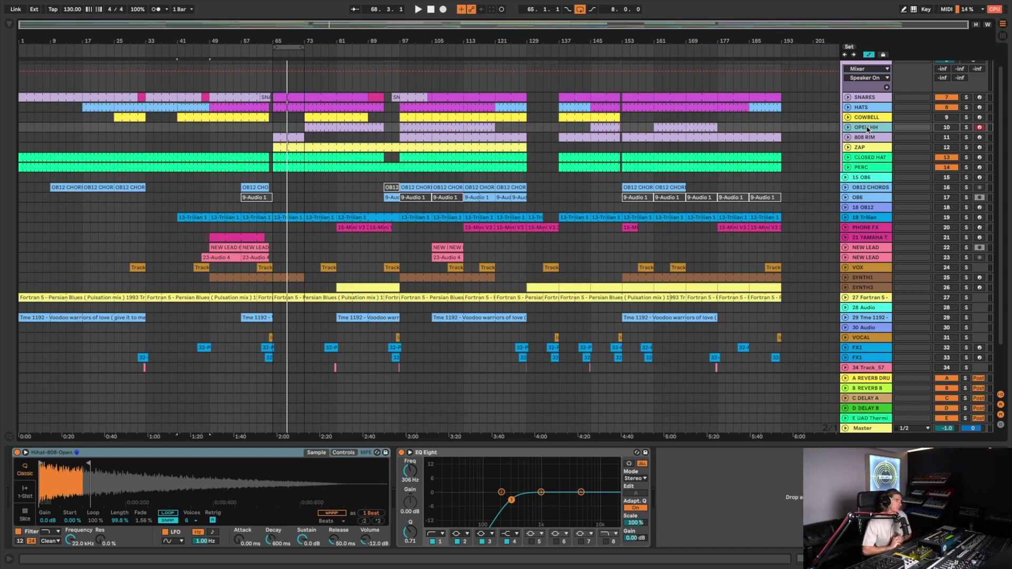
{"action": "scroll", "coordinate": [791, 193], "scroll_direction": "up", "scroll_amount": 2}
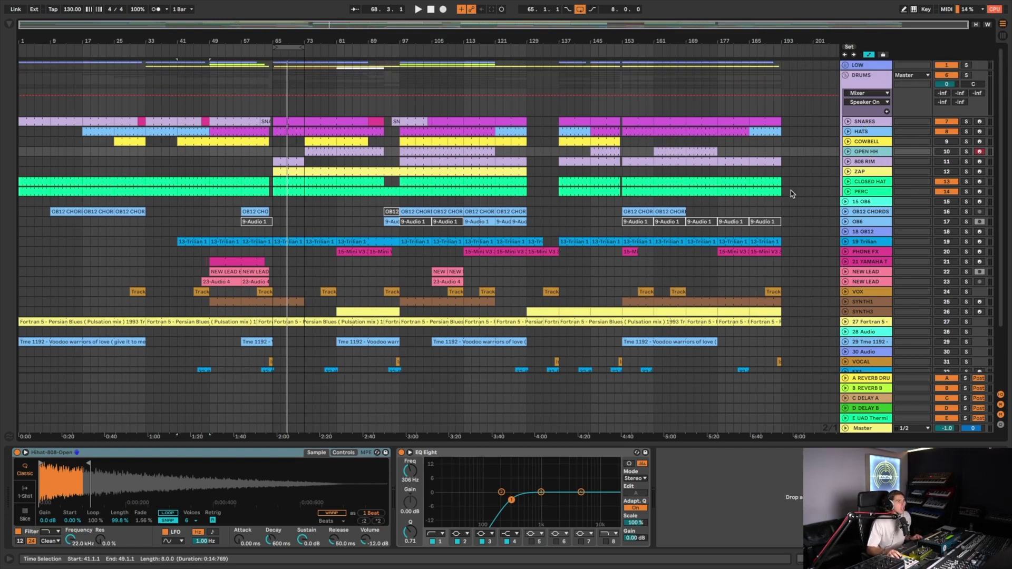
{"action": "left_click", "coordinate": [292, 161]}
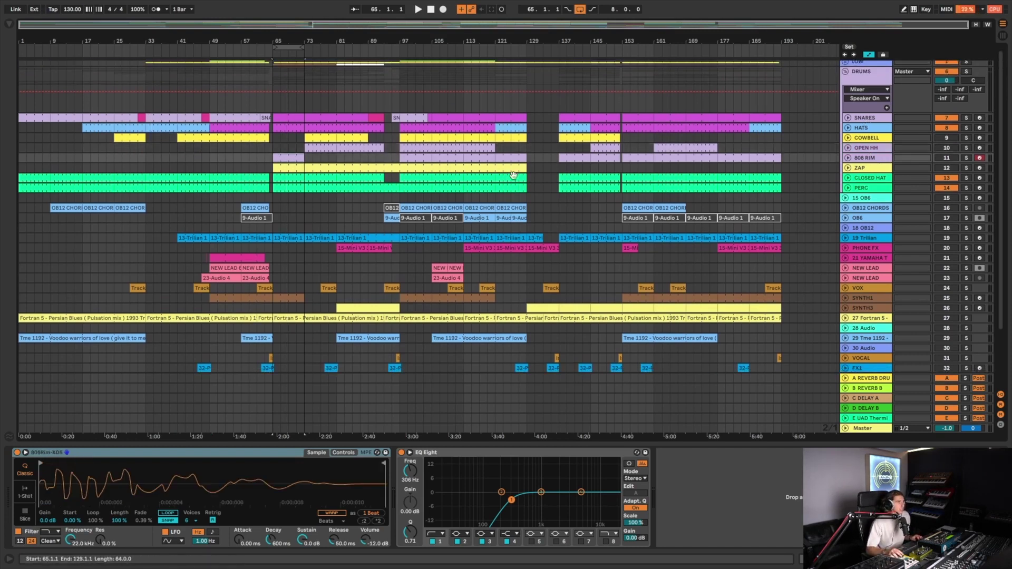
{"action": "key", "text": "space"}
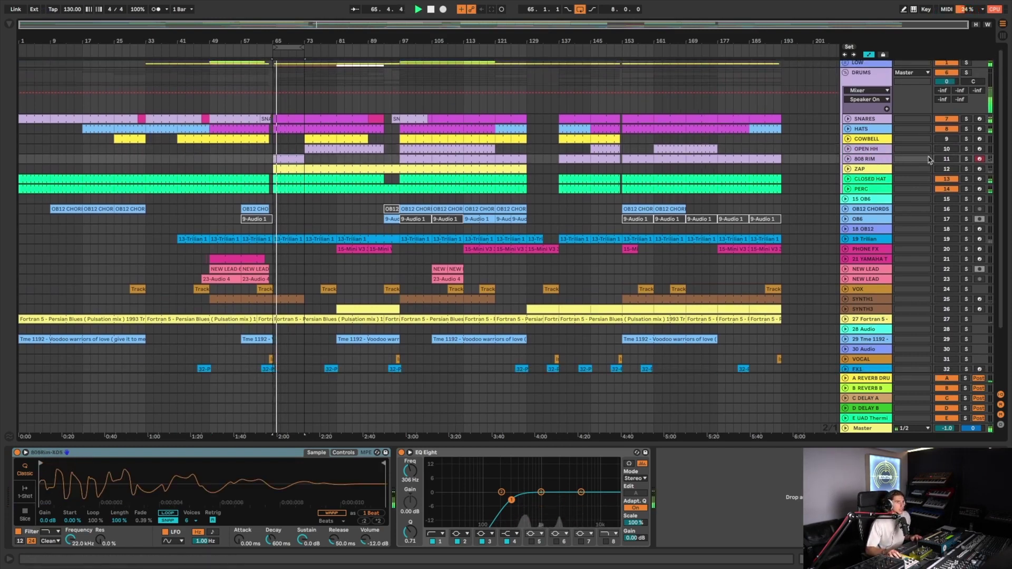
Step: Unsolo the DRUMS group and view PERC, CLOSED HAT, OPEN HH and COWBELL devices in turn
{"action": "left_click", "coordinate": [966, 72]}
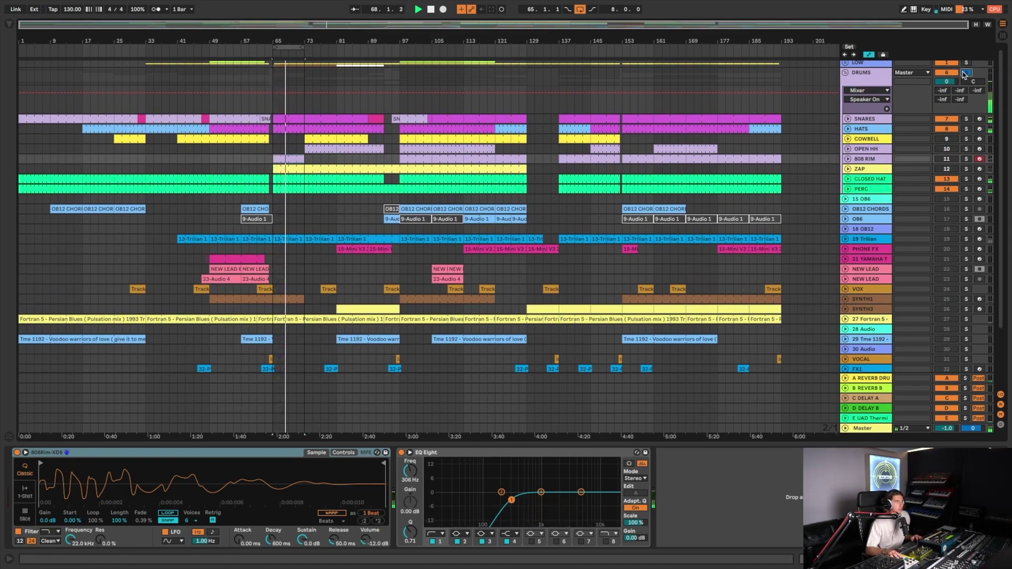
{"action": "left_click", "coordinate": [965, 73]}
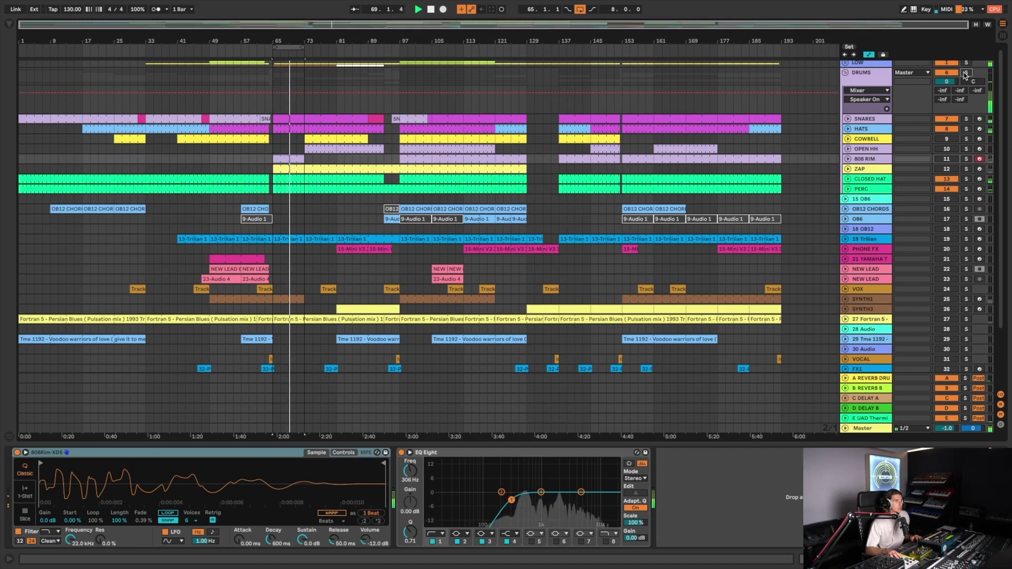
{"action": "left_click", "coordinate": [878, 189]}
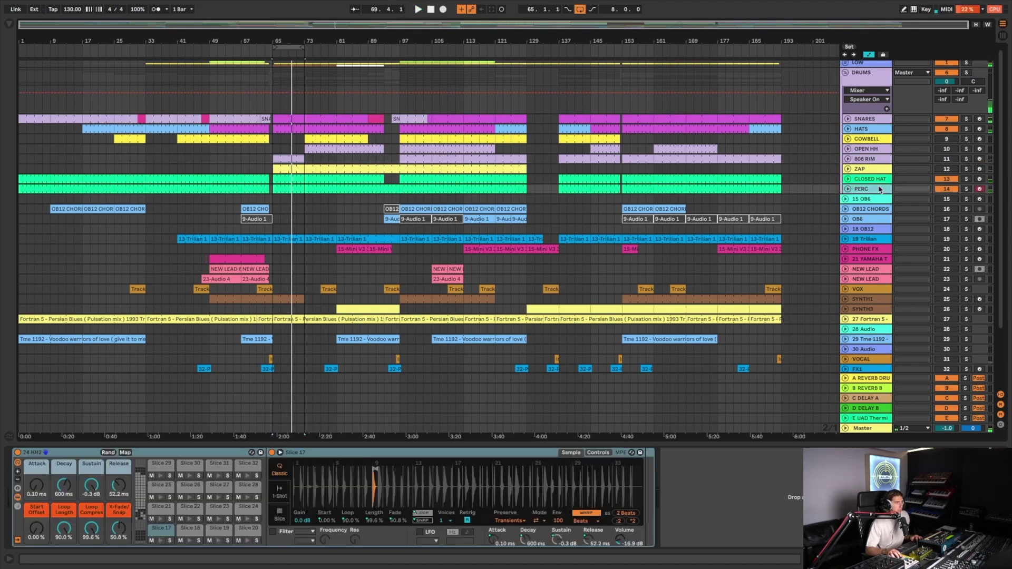
{"action": "left_click", "coordinate": [879, 180]}
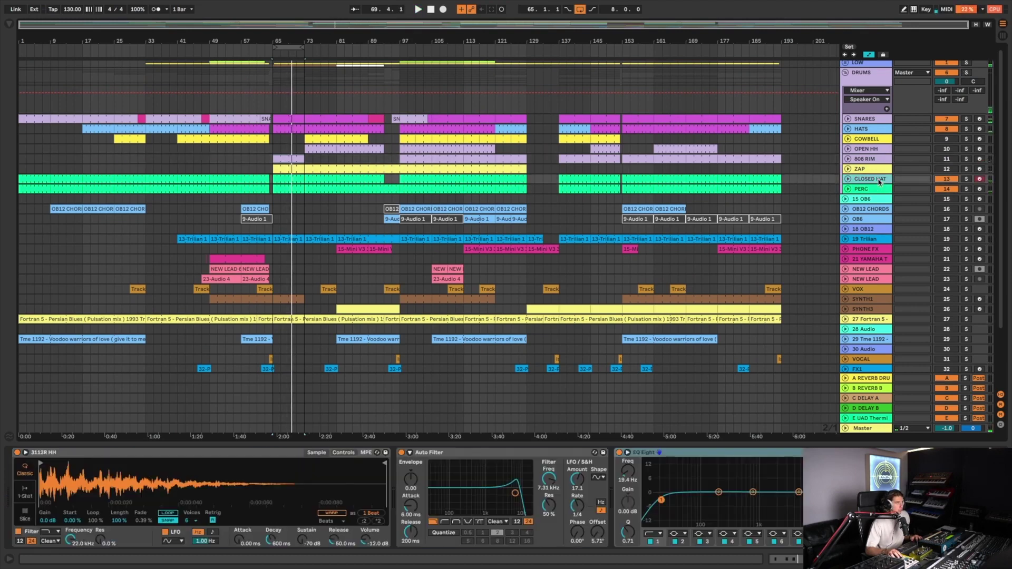
{"action": "left_click", "coordinate": [875, 151]}
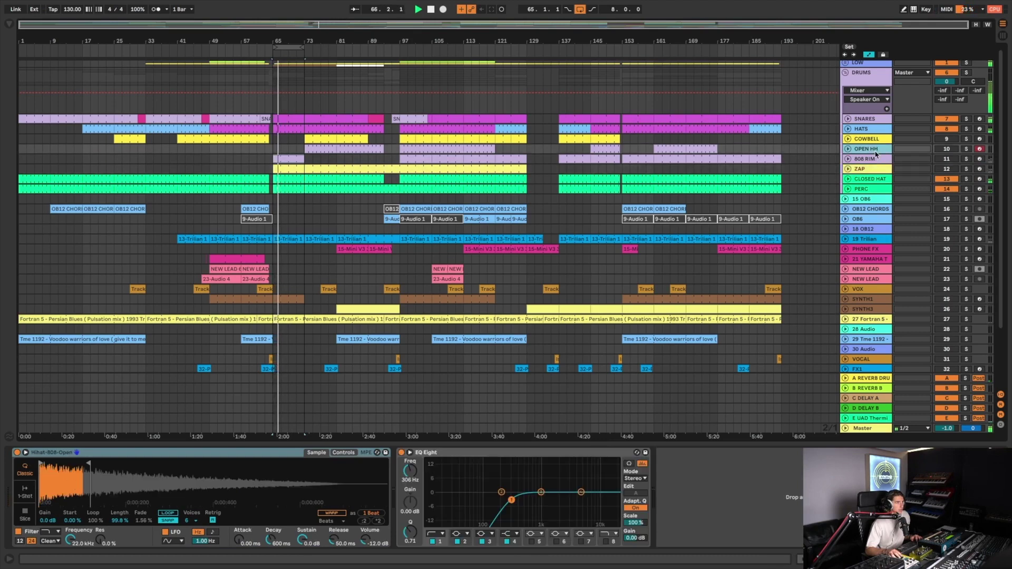
{"action": "left_click", "coordinate": [877, 140]}
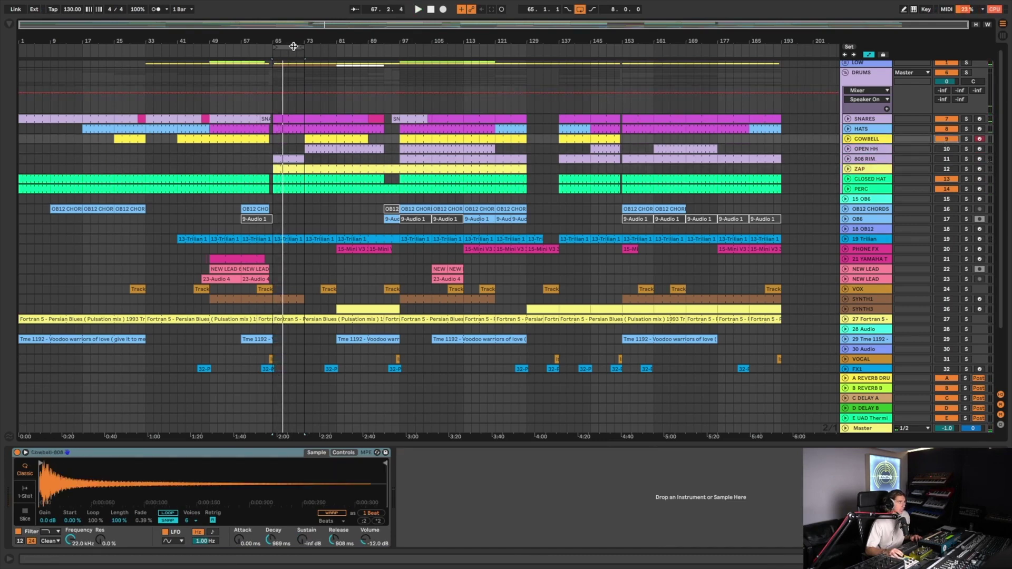
Step: Loop from bar 49, show COWBELL's D-DELAY B send automation and open its bar-41 clip
{"action": "left_click_drag", "start_coordinate": [293, 46], "coordinate": [260, 49]}
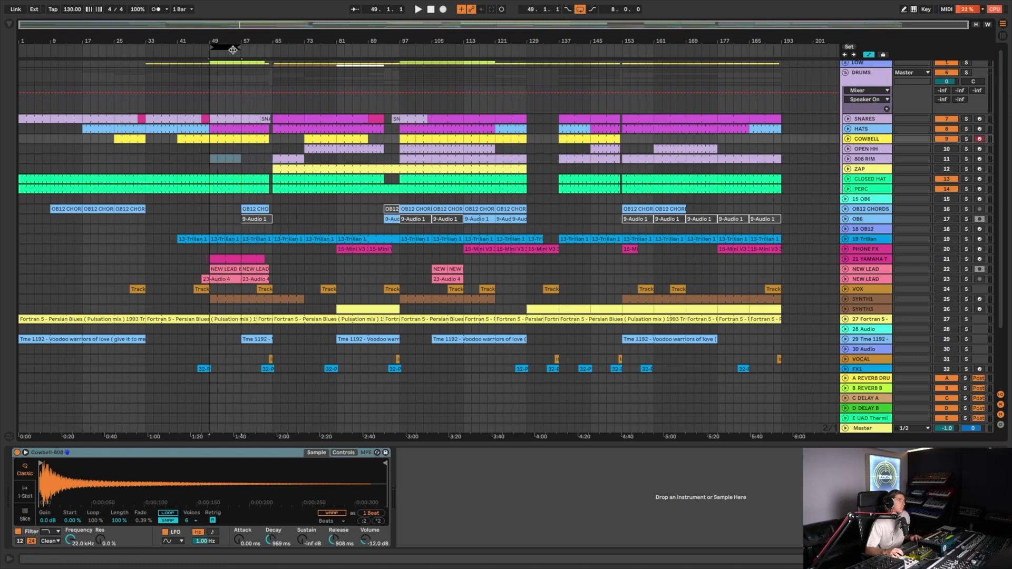
{"action": "key", "text": "space"}
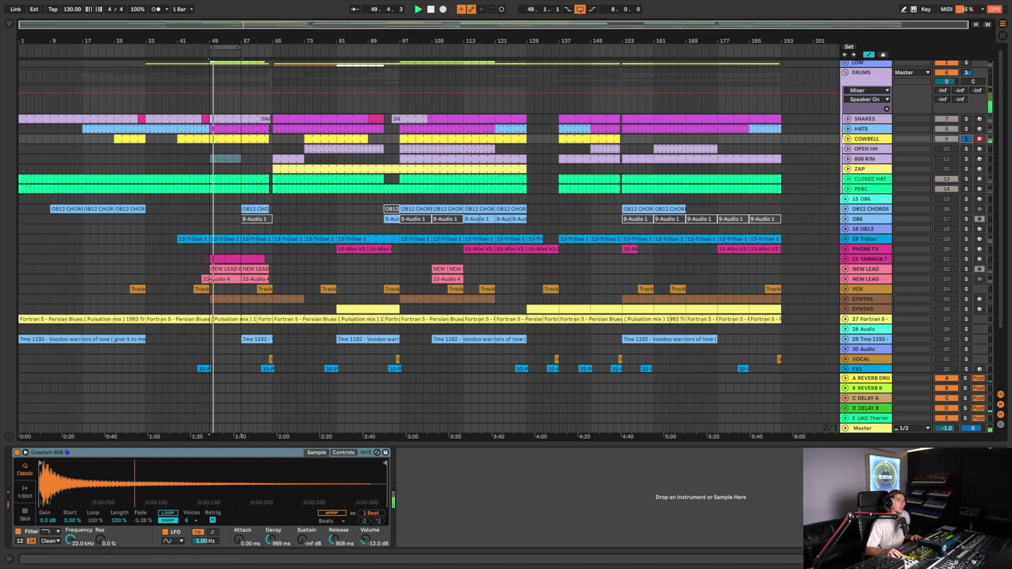
{"action": "left_click_drag", "start_coordinate": [943, 143], "coordinate": [943, 179]}
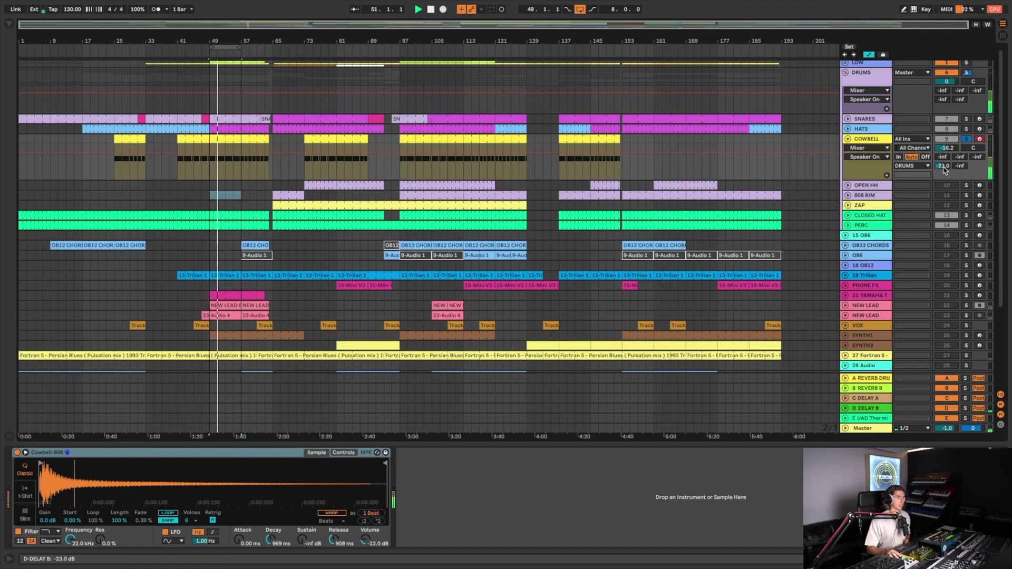
{"action": "left_click", "coordinate": [943, 167]}
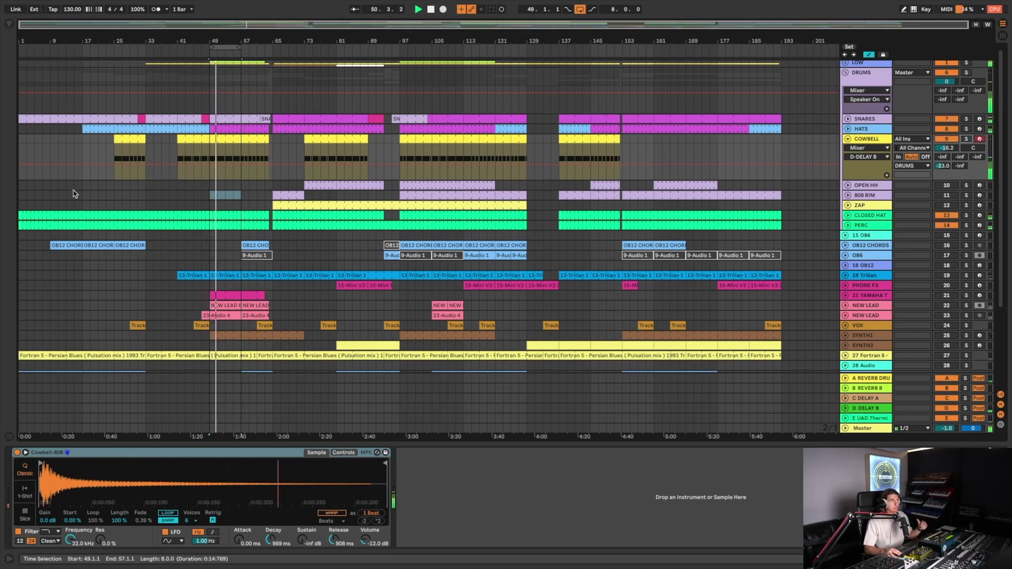
{"action": "double_click", "coordinate": [229, 138]}
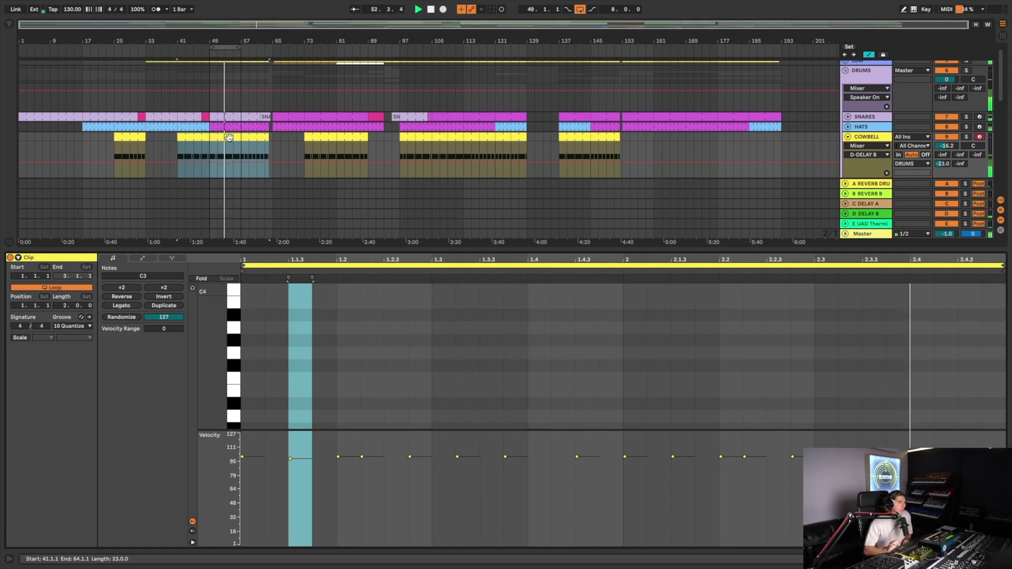
{"action": "left_click", "coordinate": [327, 464]}
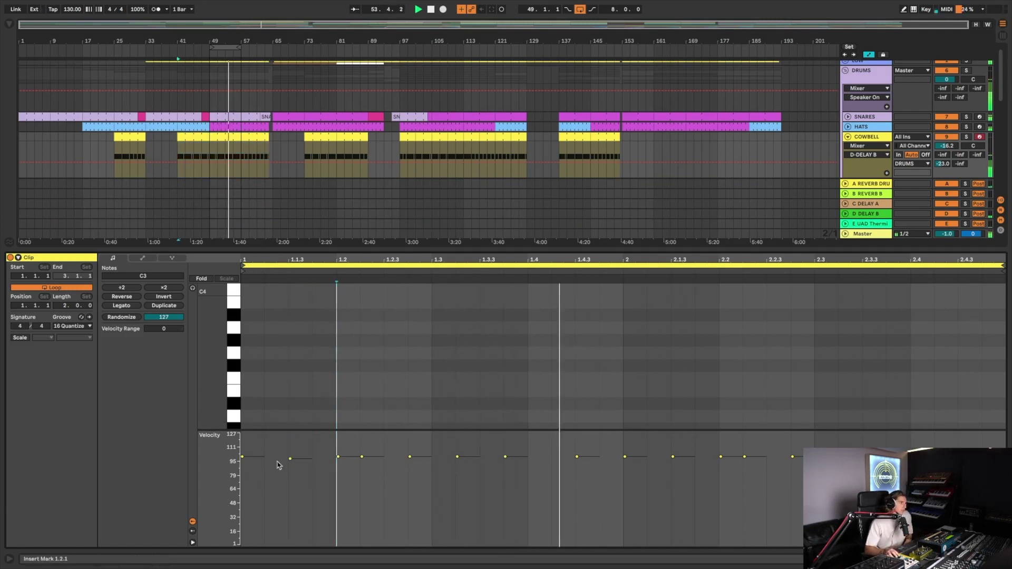
{"action": "scroll", "coordinate": [289, 389], "scroll_direction": "down", "scroll_amount": 3}
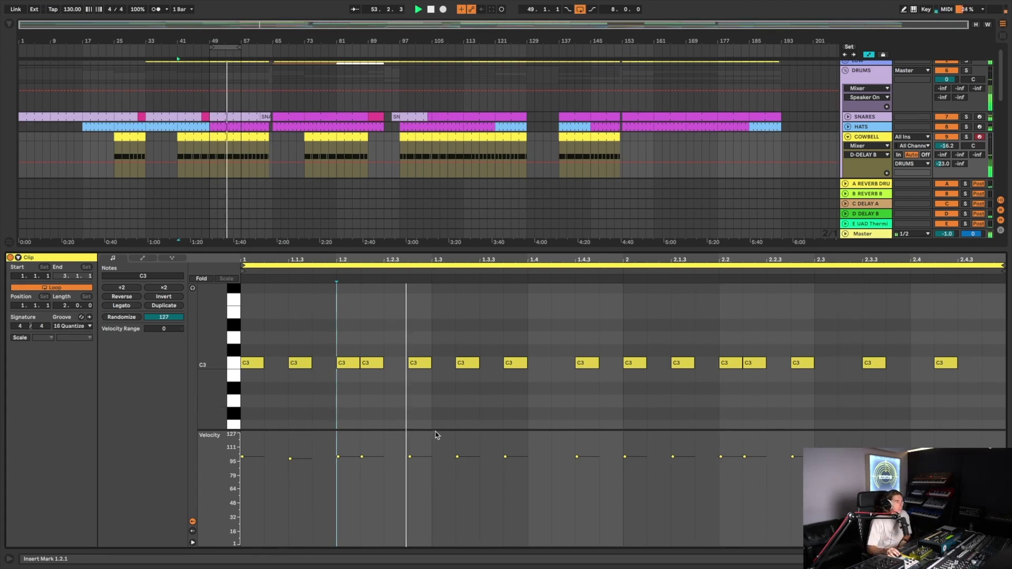
{"action": "key", "text": "shift+Tab"}
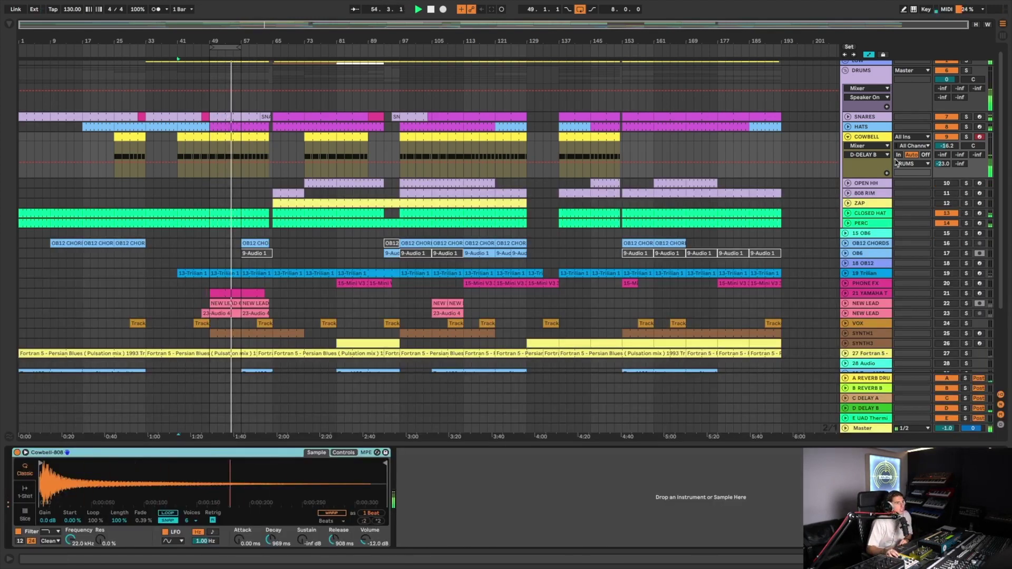
Step: Fold COWBELL, move the loop to bar 65 and play with 808 RIM's instrument shown
{"action": "left_click", "coordinate": [847, 136]}
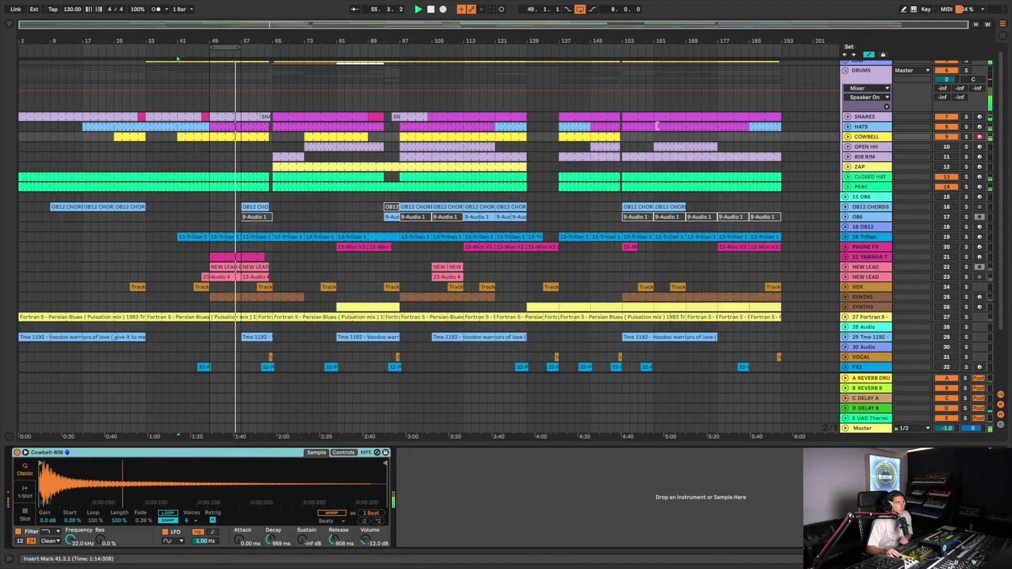
{"action": "key", "text": "space"}
{"action": "left_click", "coordinate": [229, 46]}
{"action": "left_click_drag", "start_coordinate": [229, 46], "coordinate": [292, 44]}
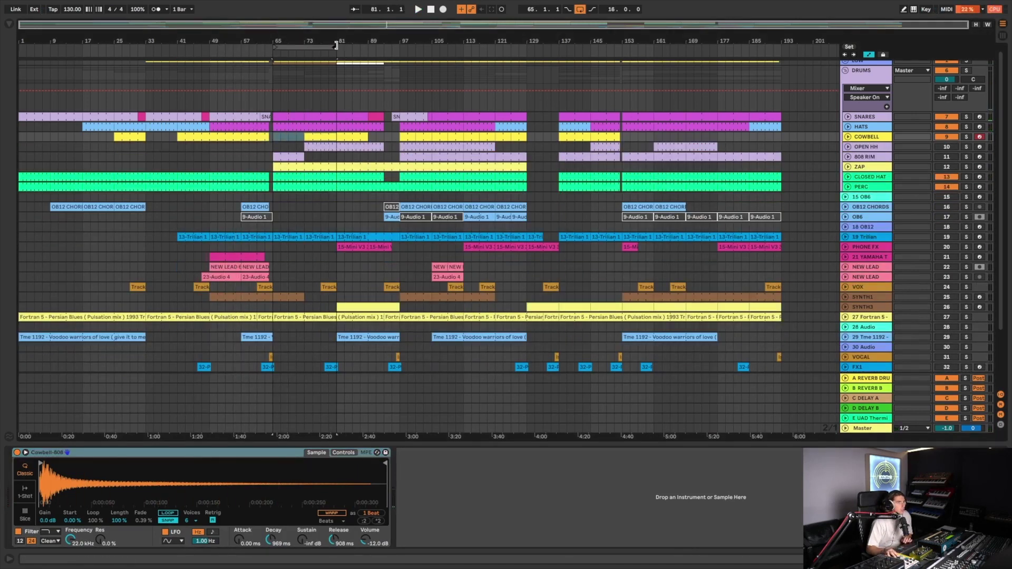
{"action": "left_click", "coordinate": [866, 157]}
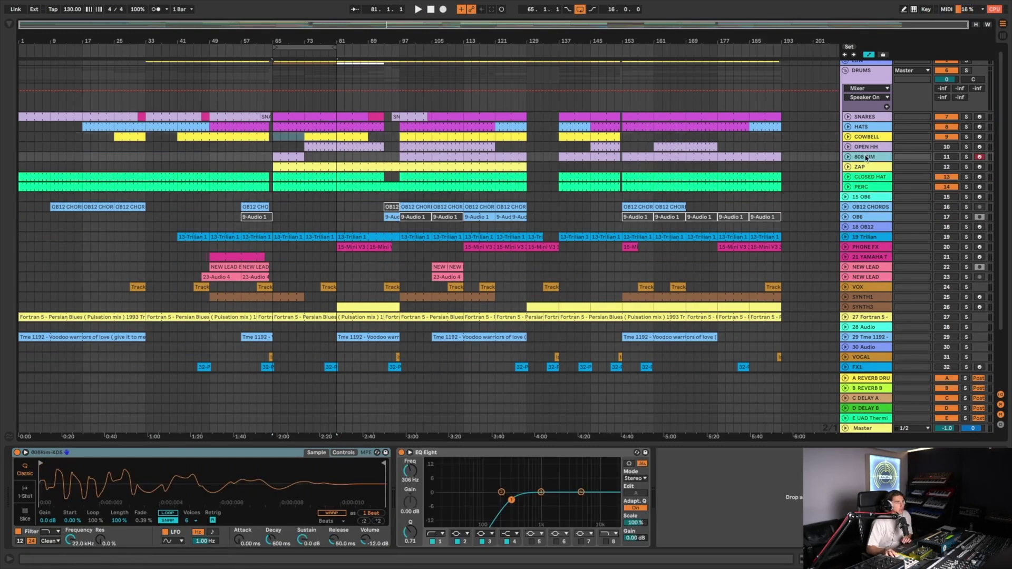
{"action": "key", "text": "space"}
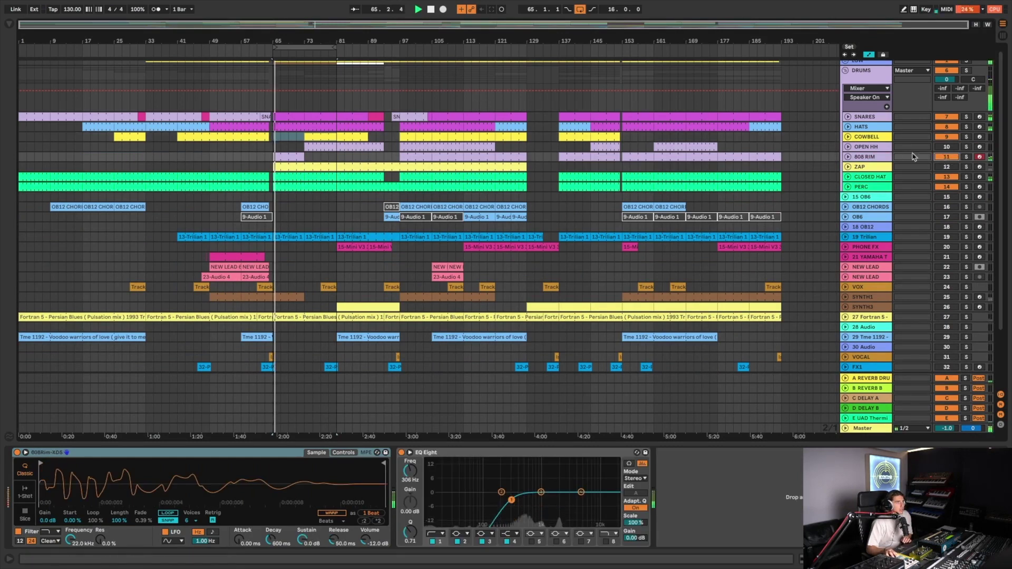
Step: Glance at a cowbell clip's notes, then unfold the 808 RIM lane with its 808Rim-XDS chain
{"action": "left_click", "coordinate": [254, 137]}
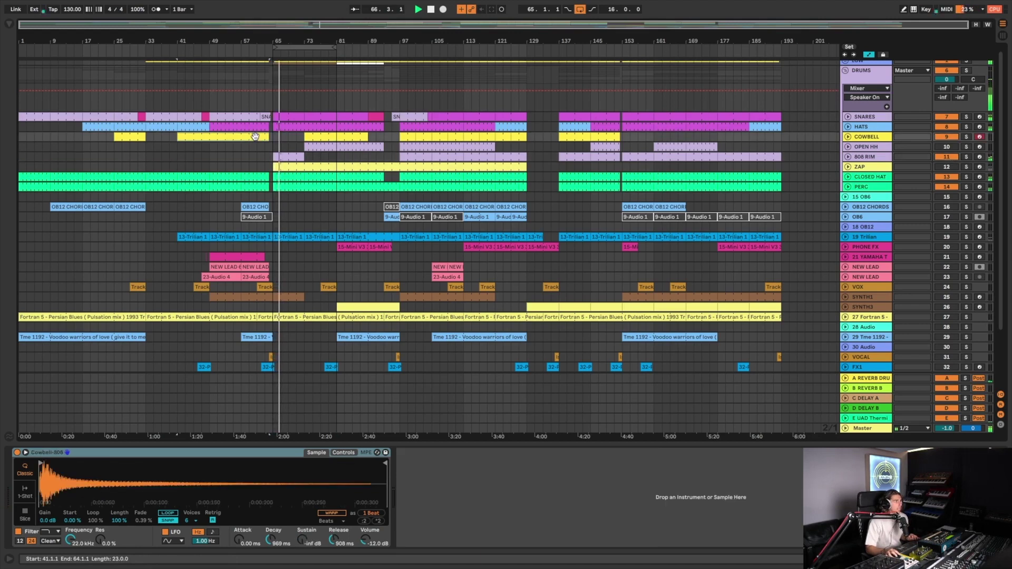
{"action": "double_click", "coordinate": [254, 136]}
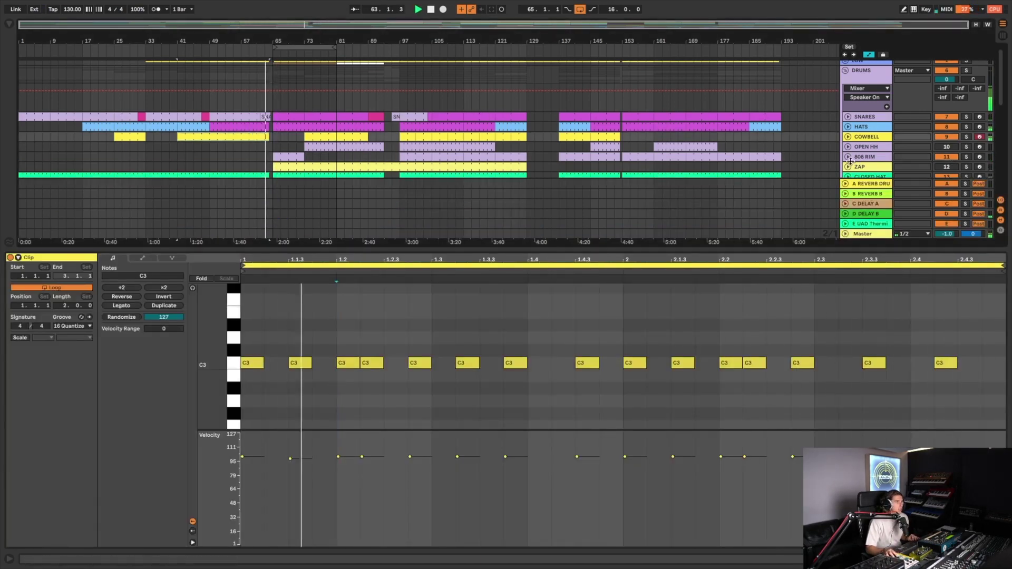
{"action": "left_click", "coordinate": [866, 157]}
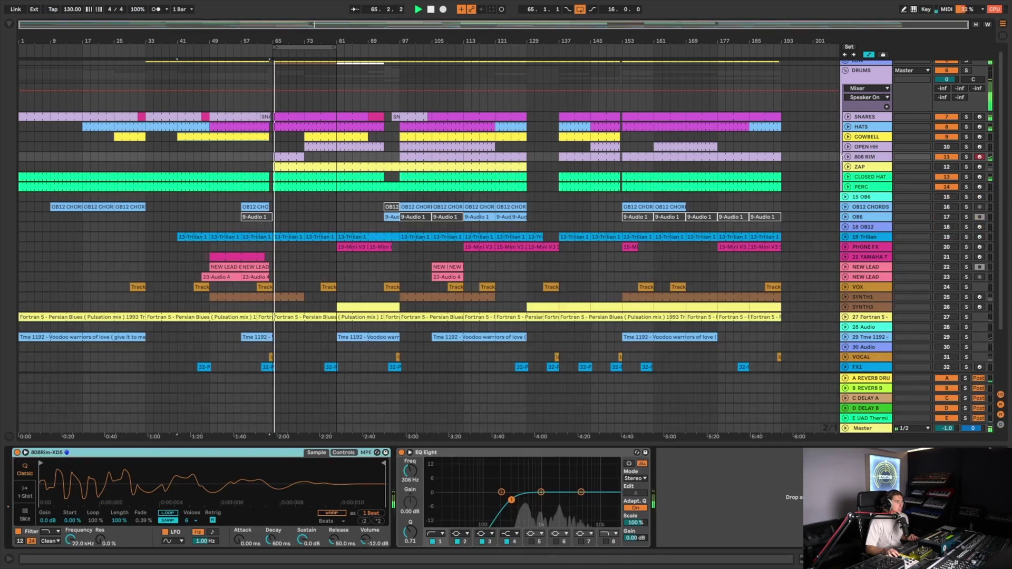
{"action": "left_click", "coordinate": [847, 157]}
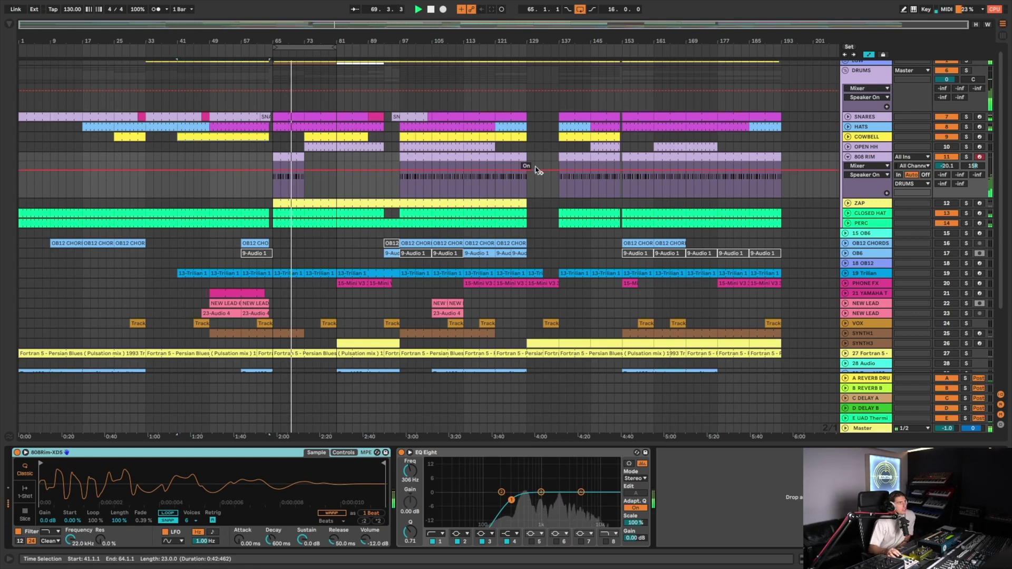
Step: Reactivate the OPEN HH track and fold the 808 RIM track
{"action": "left_click", "coordinate": [945, 148]}
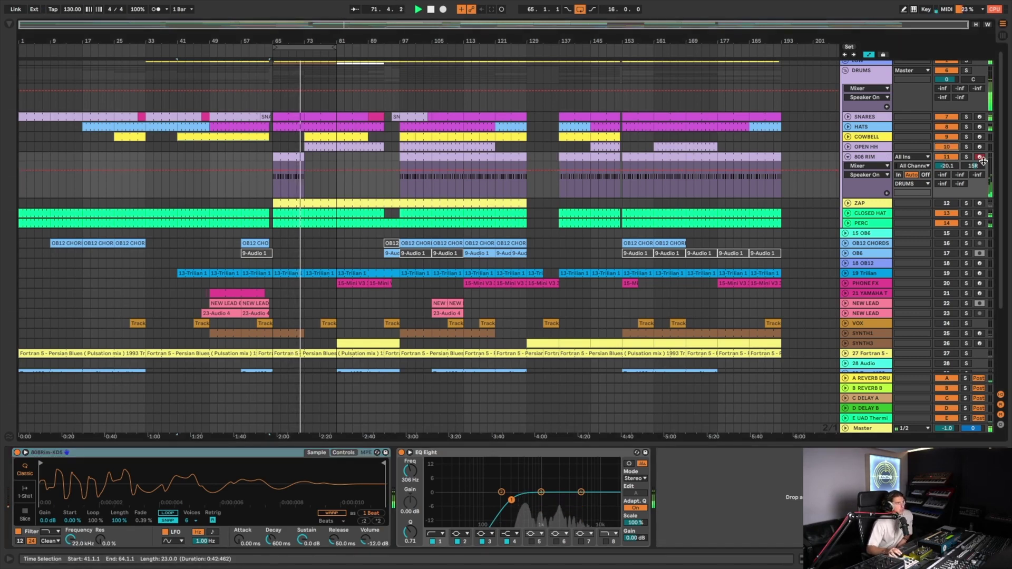
{"action": "scroll", "coordinate": [982, 161], "scroll_direction": "up", "scroll_amount": 1}
{"action": "left_click", "coordinate": [847, 163]}
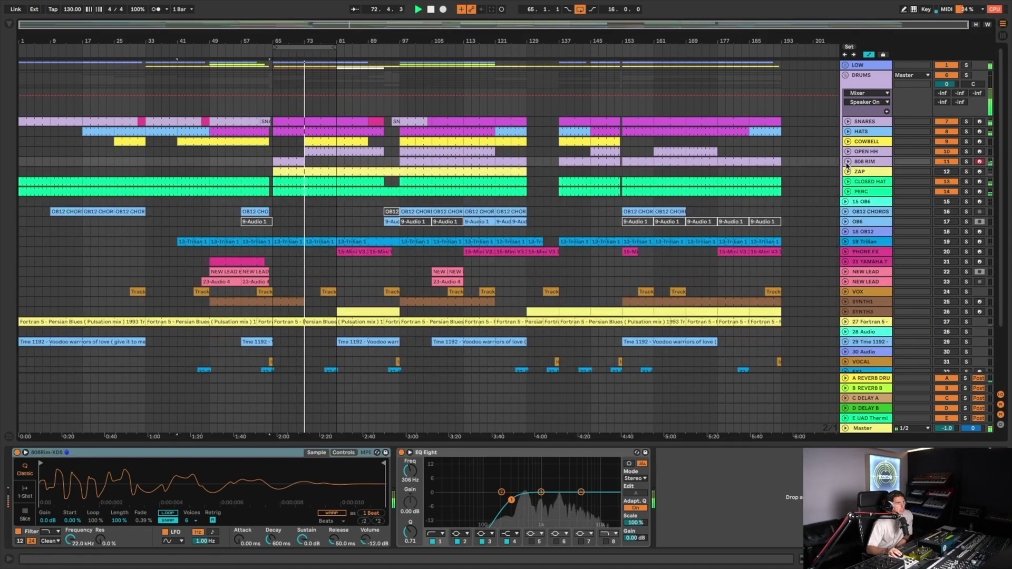
Step: Show OPEN HH's Hihat-808-Open sampler and EQ Eight, soloing it briefly
{"action": "left_click", "coordinate": [869, 152]}
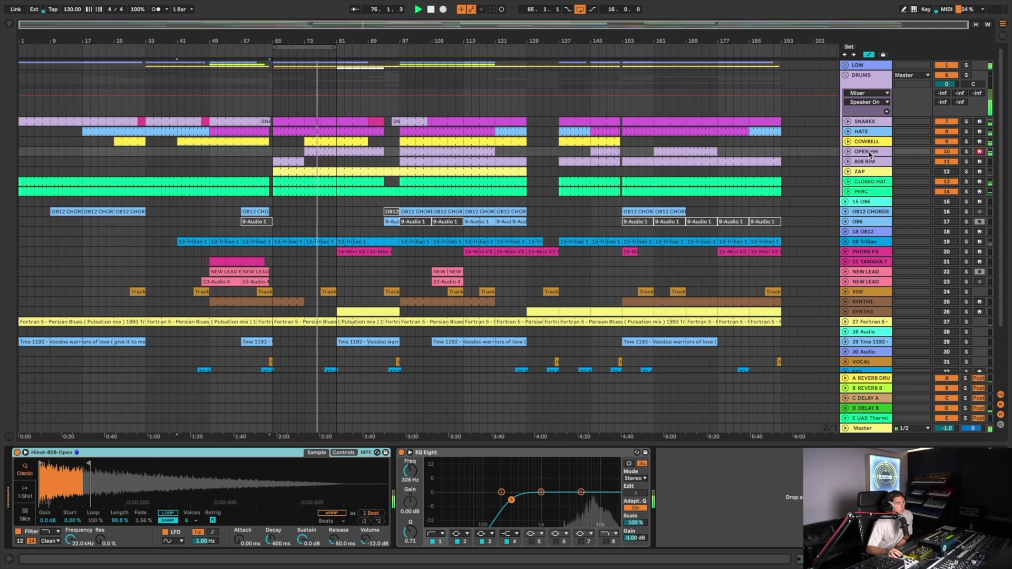
{"action": "left_click", "coordinate": [965, 151]}
{"action": "left_click", "coordinate": [965, 152]}
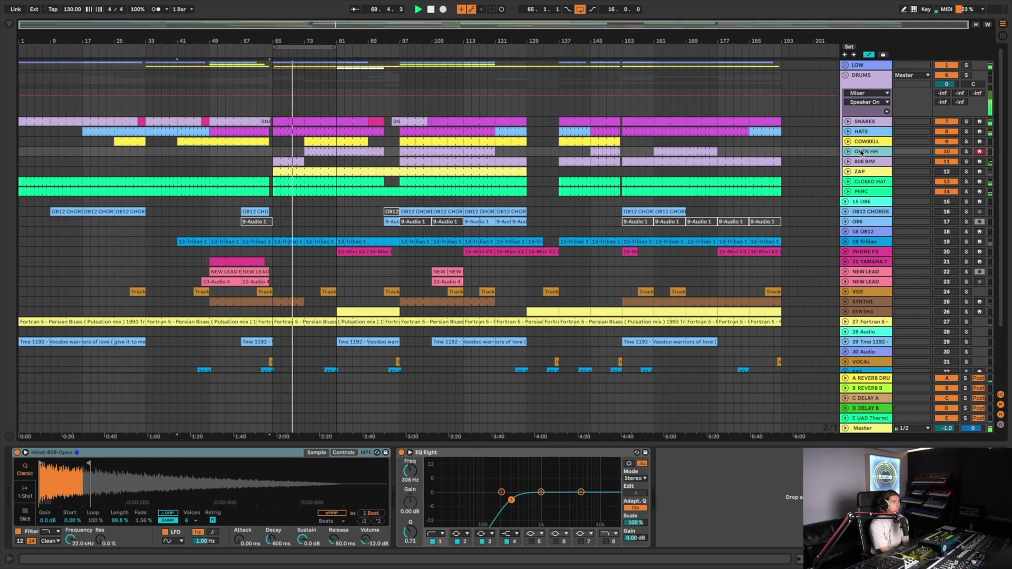
Step: Inspect the ZAP track's instrument, soloing it, then fold it back
{"action": "left_click", "coordinate": [859, 171]}
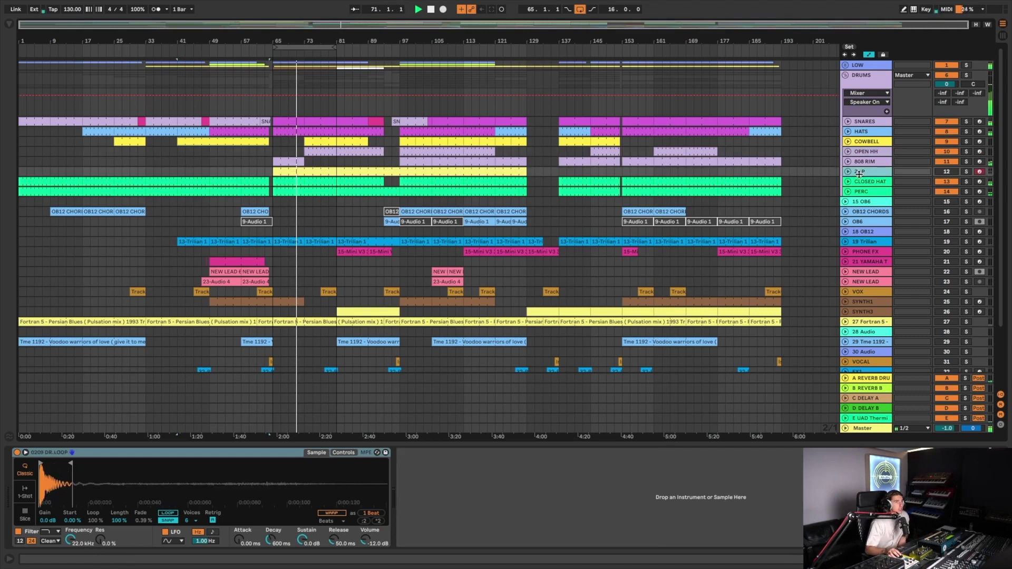
{"action": "left_click", "coordinate": [847, 172]}
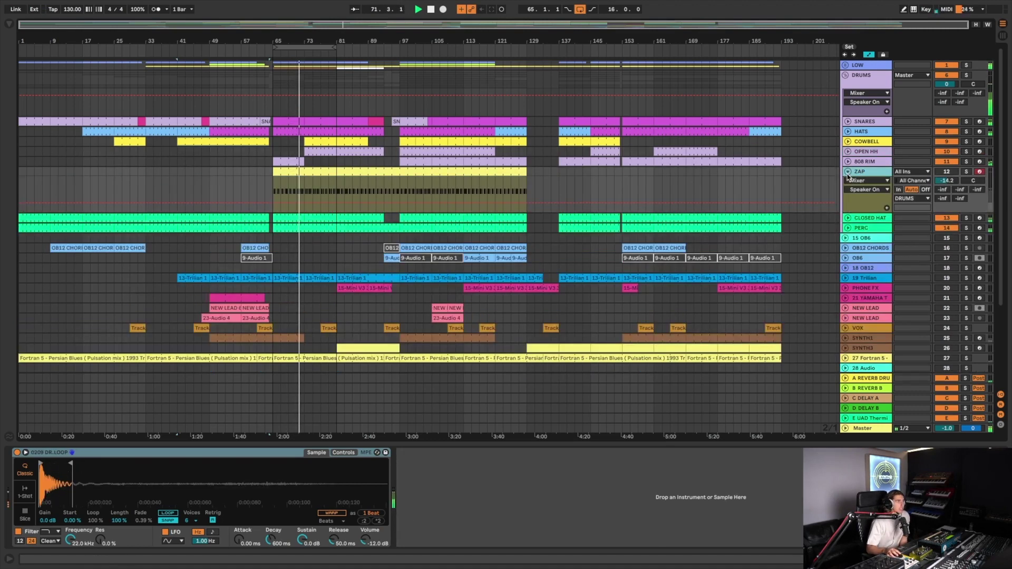
{"action": "left_click", "coordinate": [965, 172]}
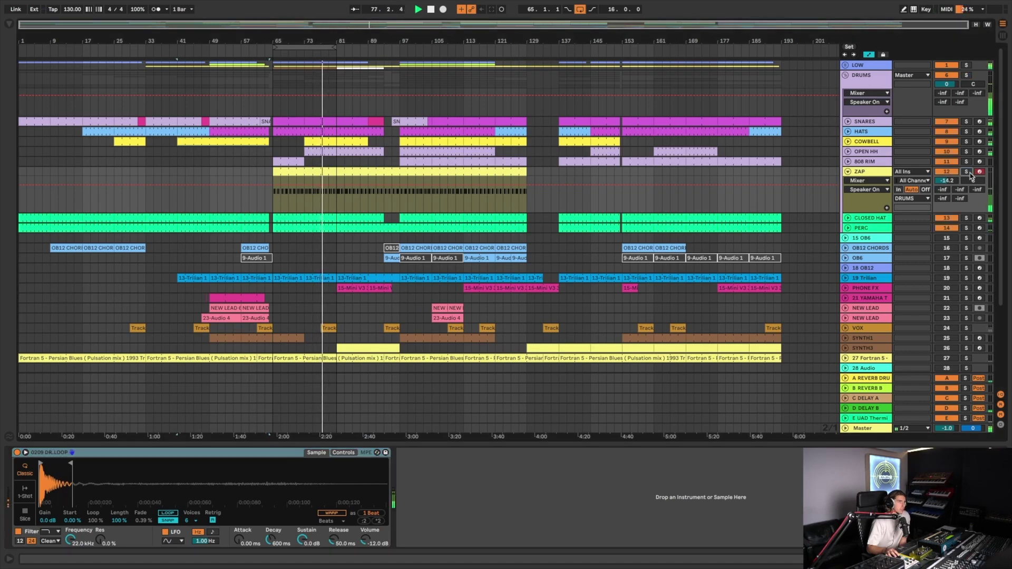
{"action": "left_click", "coordinate": [848, 172]}
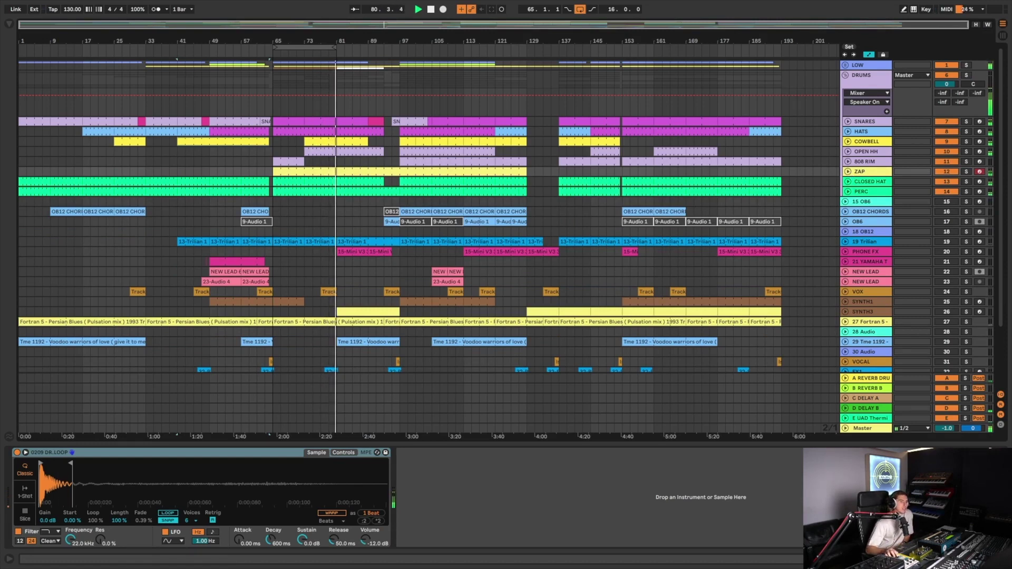
Step: Hide the Detail View, fold DRUMS and unfold the LOW group to show its tracks
{"action": "key", "text": "ctrl+alt+l"}
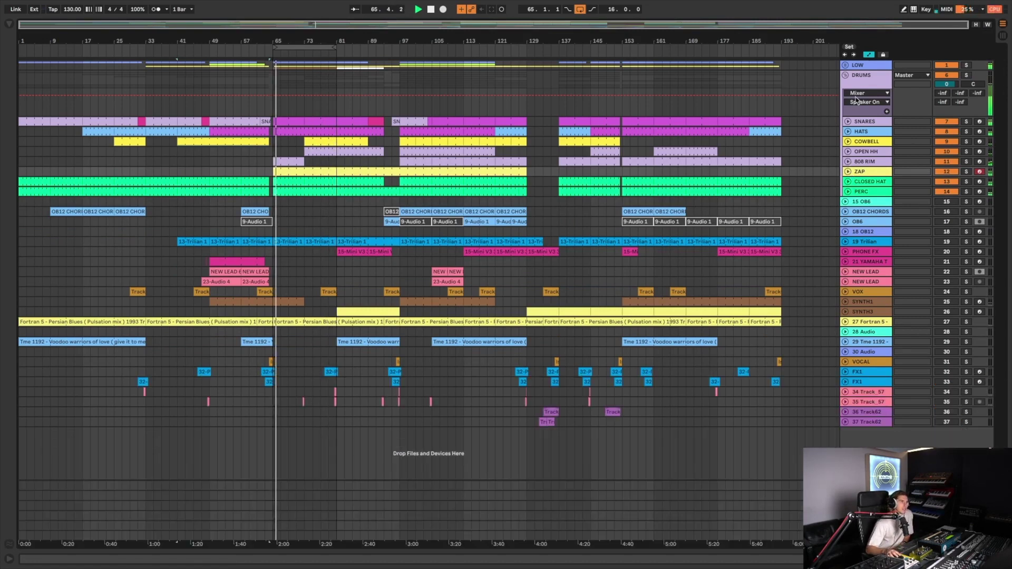
{"action": "left_click", "coordinate": [846, 75]}
{"action": "left_click", "coordinate": [845, 65]}
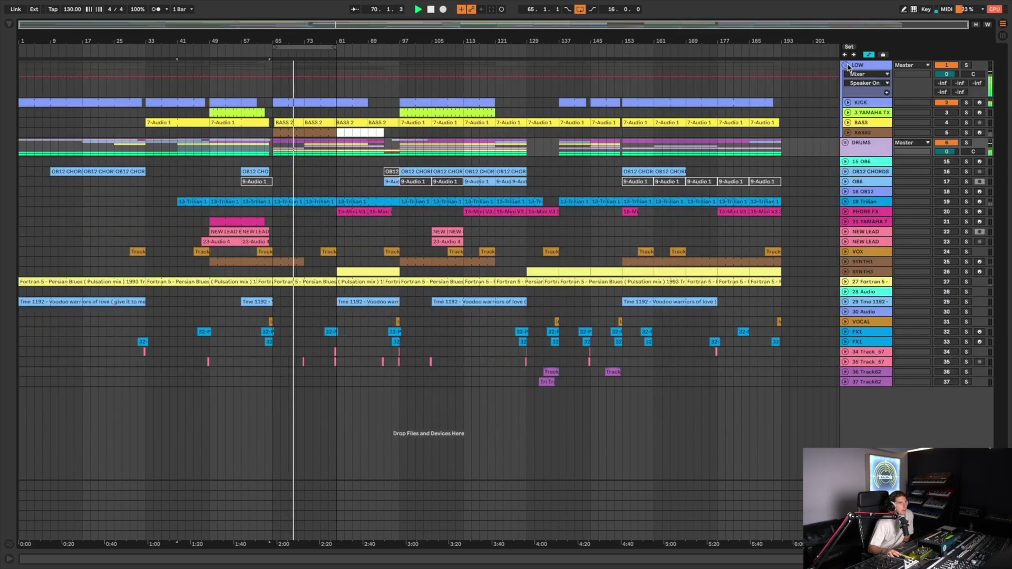
{"action": "left_click", "coordinate": [846, 64]}
{"action": "left_click", "coordinate": [845, 65]}
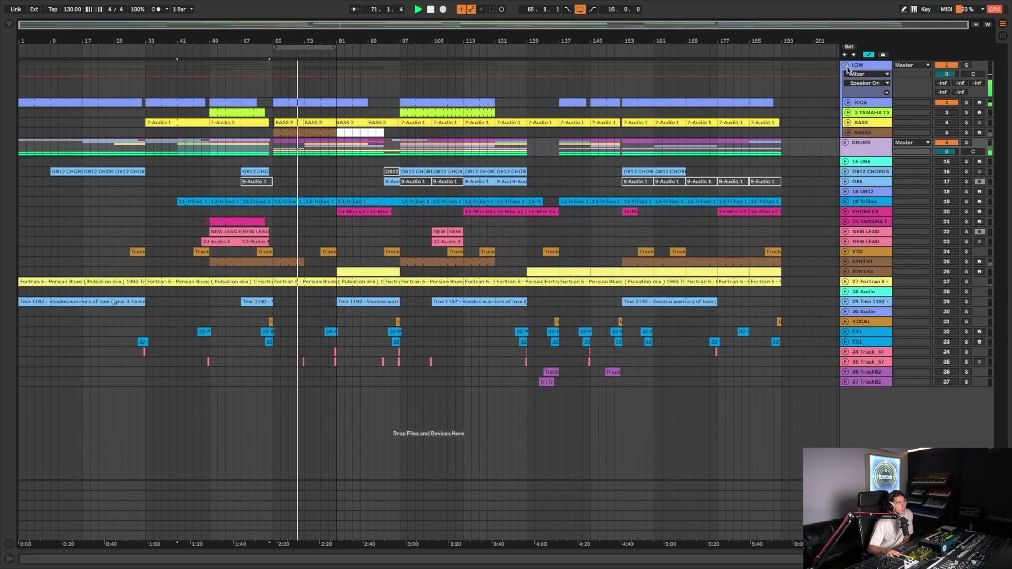
Step: Restart playback from around bar 31
{"action": "key", "text": "space"}
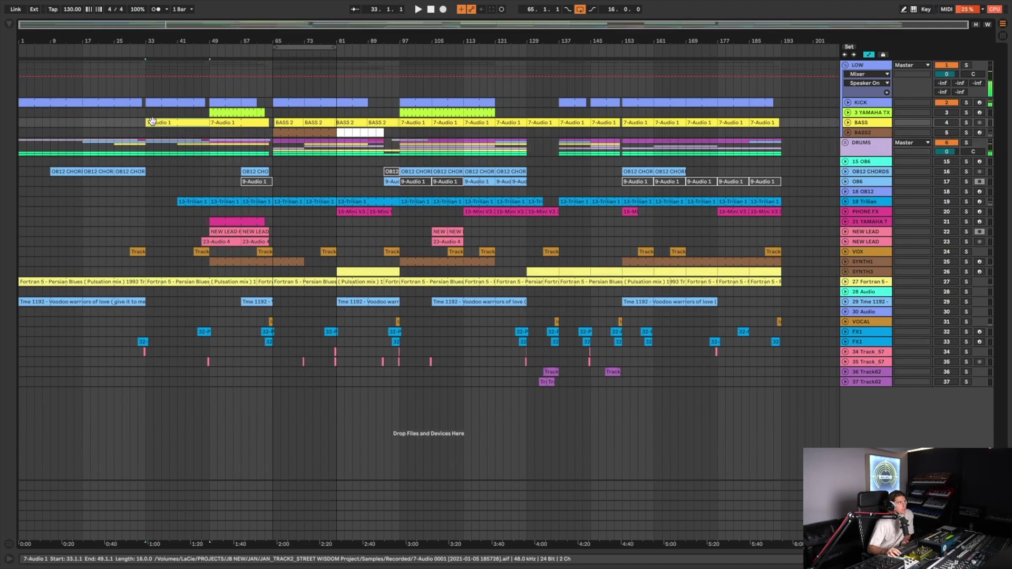
{"action": "left_click", "coordinate": [140, 95]}
{"action": "key", "text": "space"}
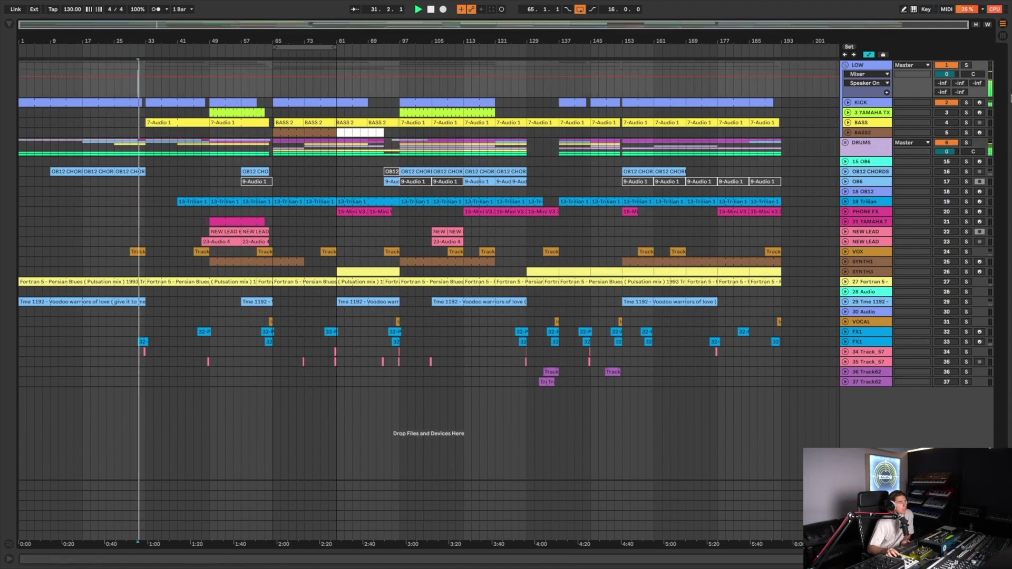
Step: Expand and solo the BASS track and inspect its FabFilter Pro-Q 3 EQ
{"action": "left_click", "coordinate": [848, 122]}
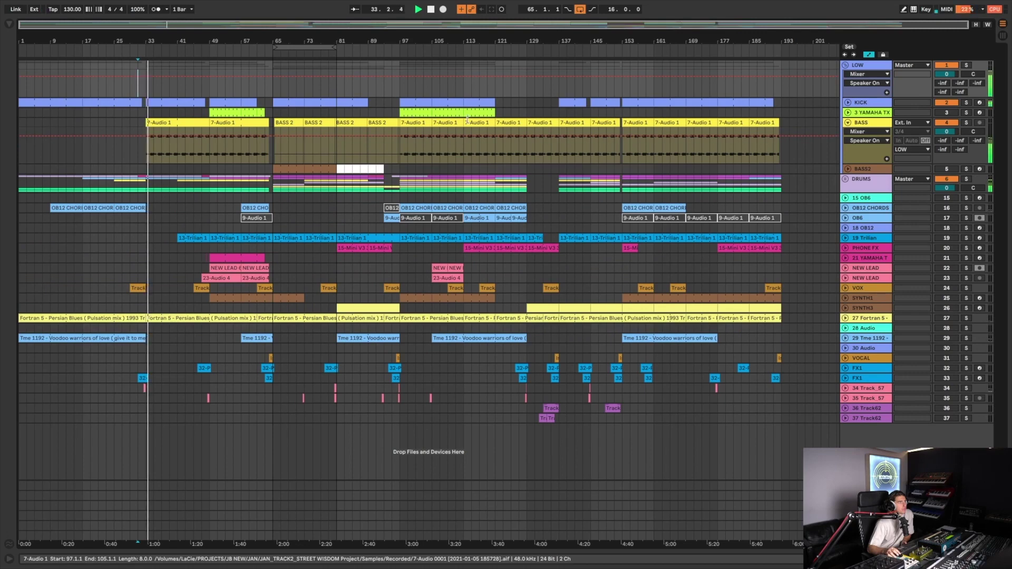
{"action": "left_click", "coordinate": [965, 122]}
{"action": "double_click", "coordinate": [875, 127]}
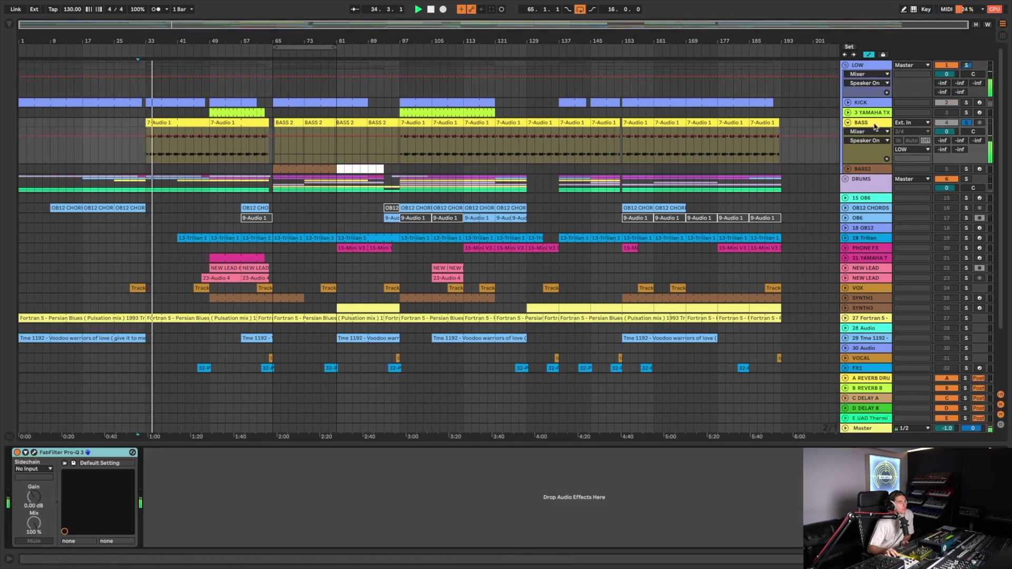
{"action": "left_click", "coordinate": [34, 453]}
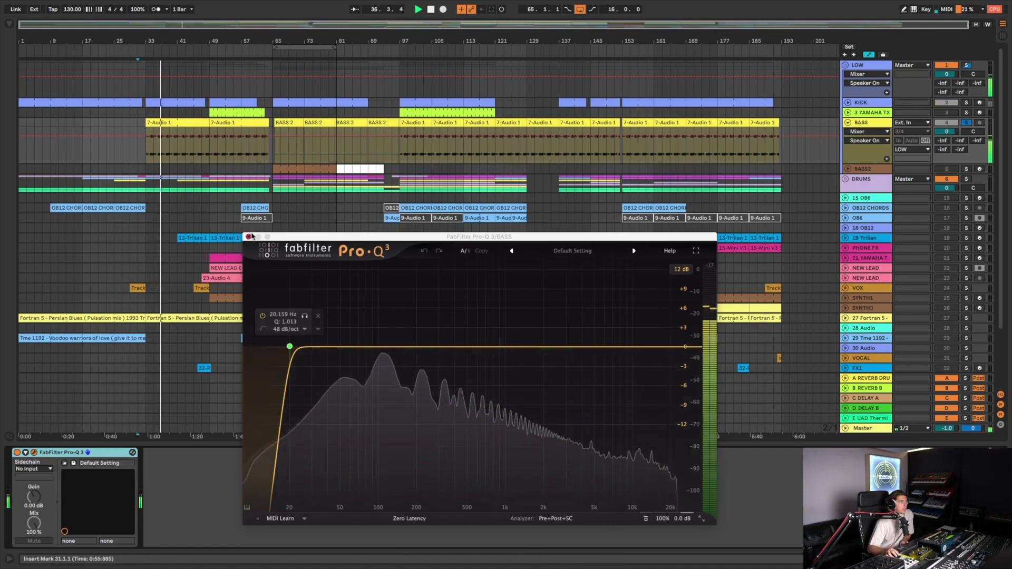
{"action": "left_click", "coordinate": [248, 237]}
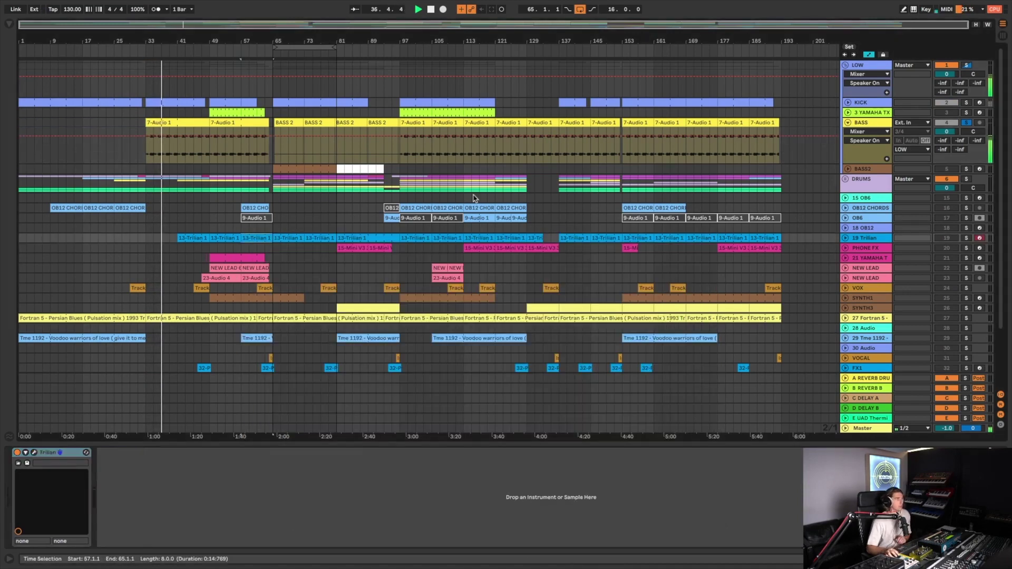
Step: Briefly solo the LOW group, then select the 3 YAMAHA TX track to see its devices
{"action": "left_click", "coordinate": [966, 66]}
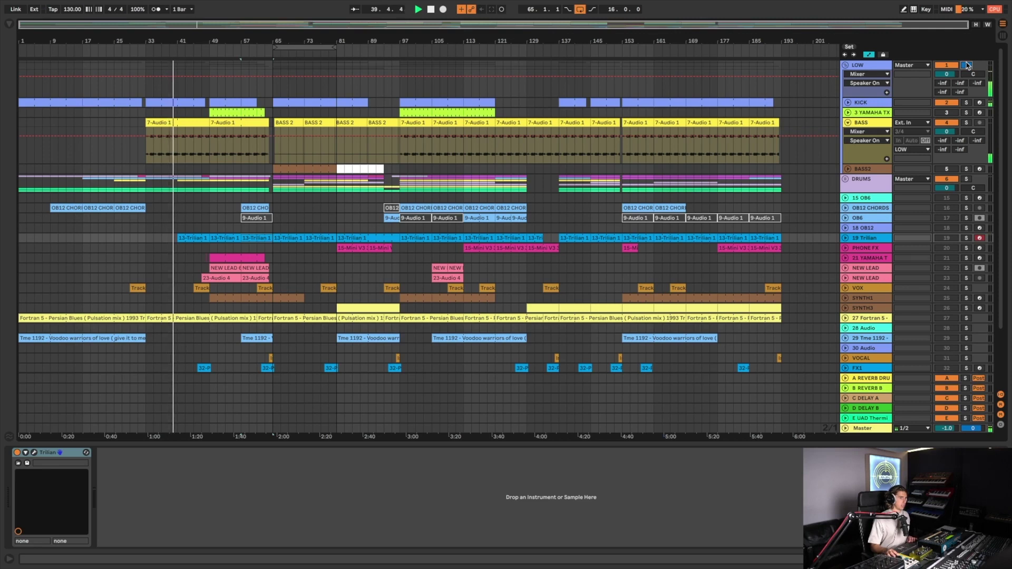
{"action": "left_click", "coordinate": [966, 65]}
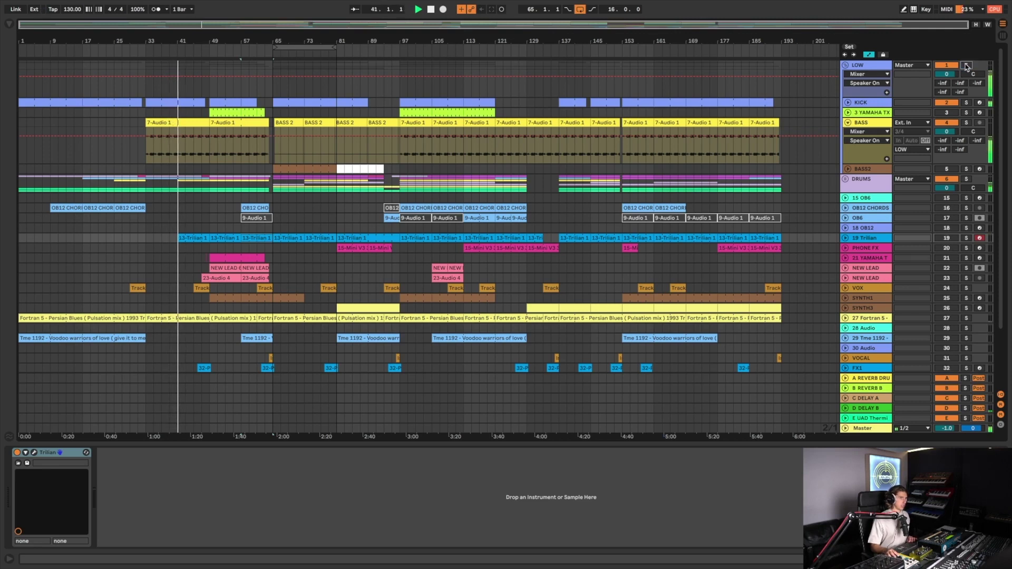
{"action": "left_click", "coordinate": [871, 113]}
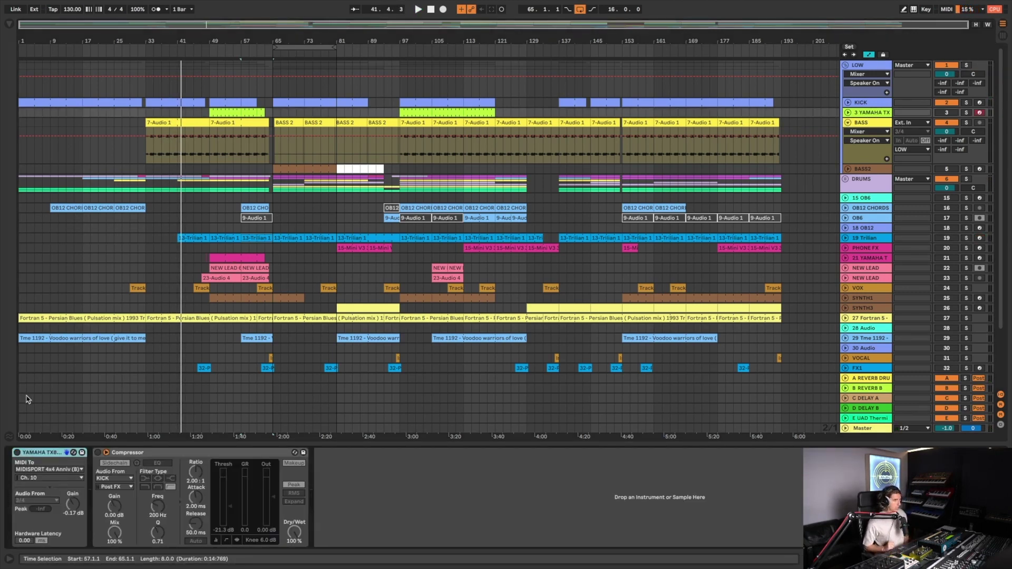
Step: Play from bar 33 with the YAMAHA TX Compressor shown, then select the YAMAHA TX clip at bar 49
{"action": "left_click", "coordinate": [174, 122]}
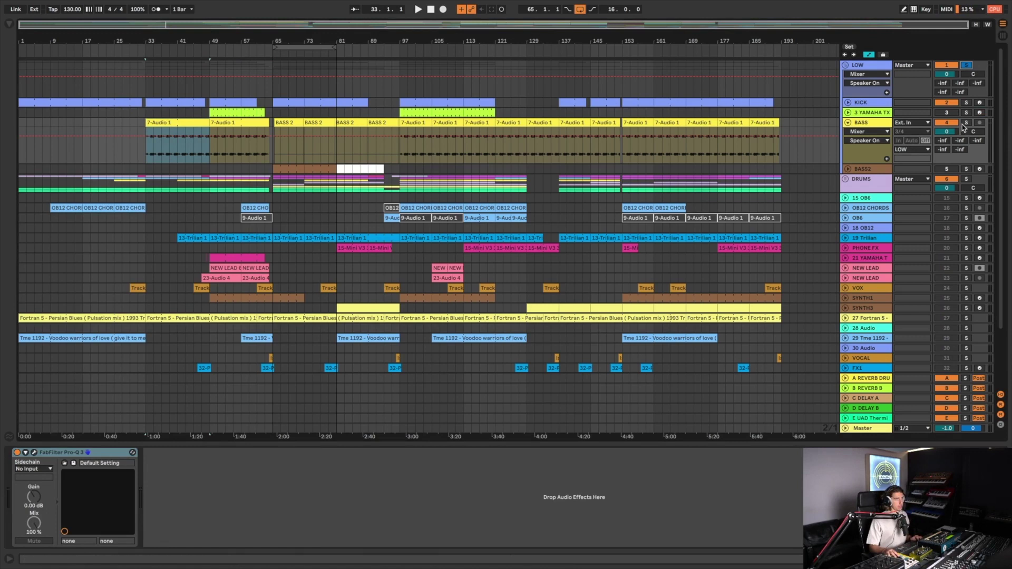
{"action": "left_click", "coordinate": [875, 113]}
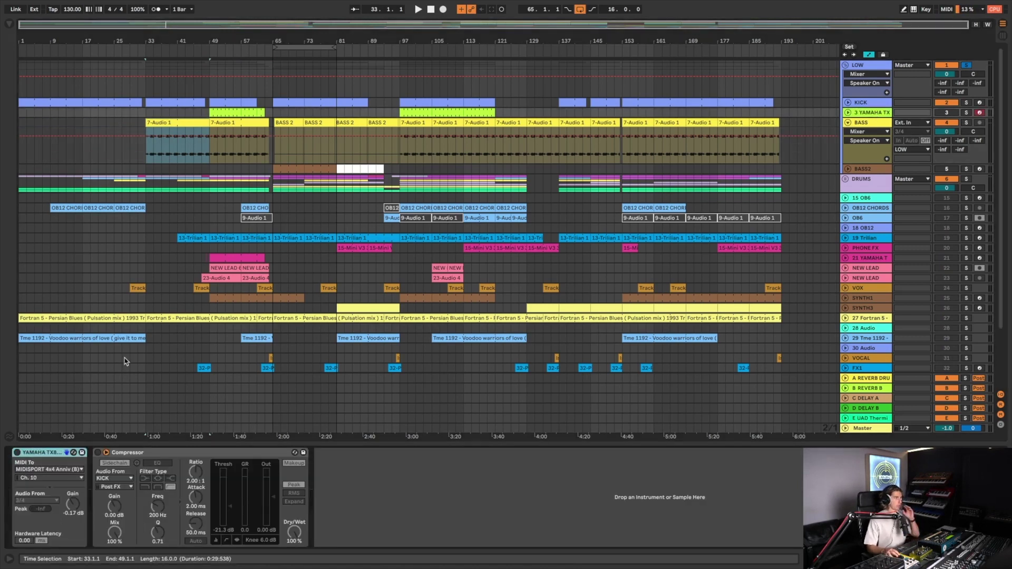
{"action": "left_click", "coordinate": [233, 454]}
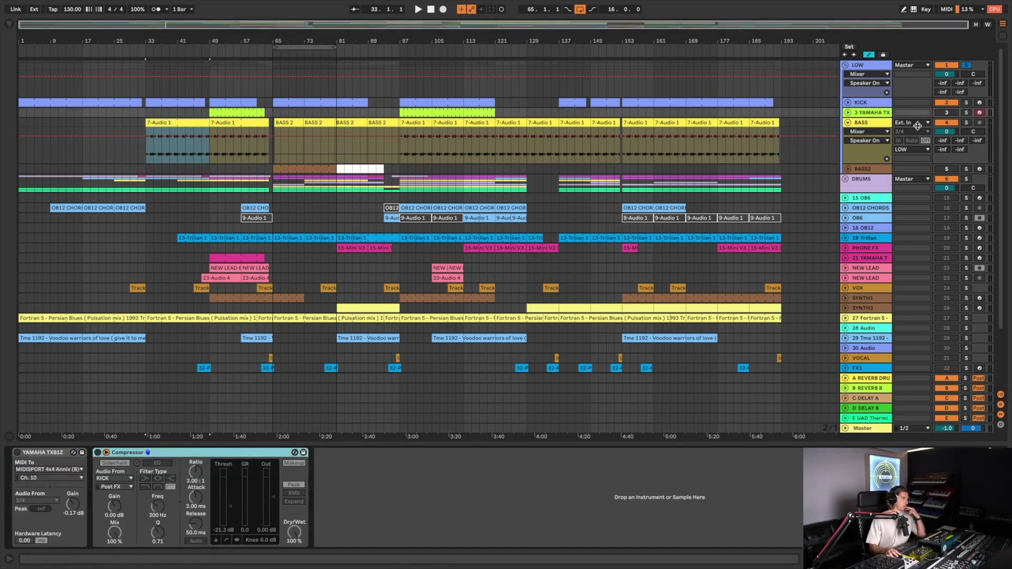
{"action": "key", "text": "space"}
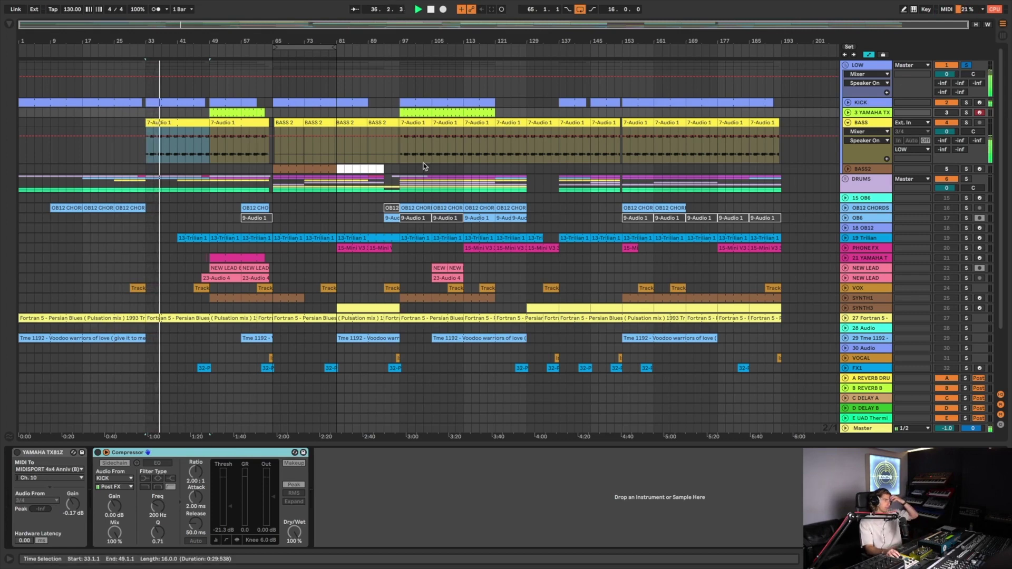
{"action": "left_click", "coordinate": [216, 109]}
Step: Open the bar-49 YAMAHA TX clip's notes in the editor
{"action": "double_click", "coordinate": [216, 109]}
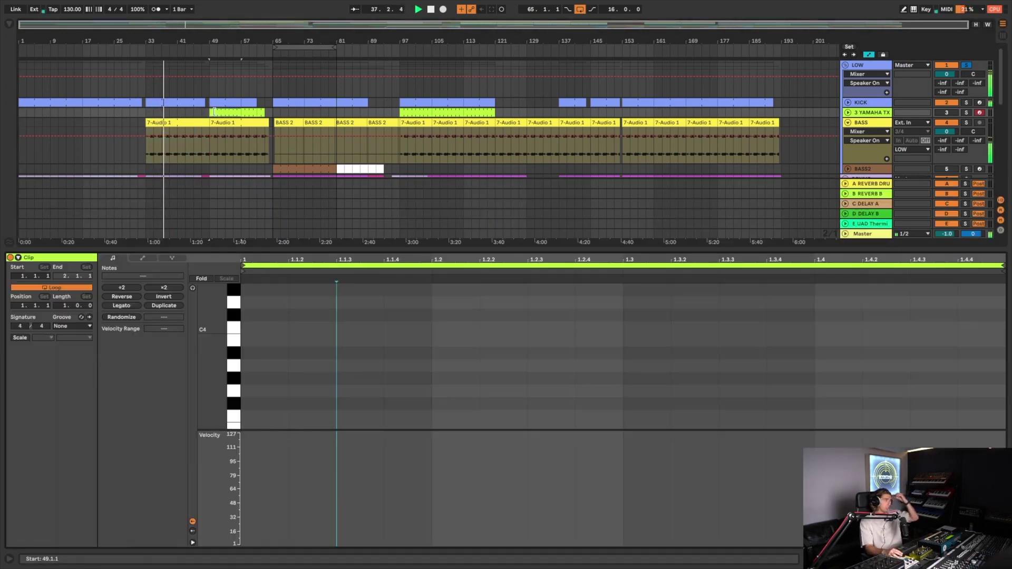
{"action": "scroll", "coordinate": [465, 324], "scroll_direction": "down", "scroll_amount": 3}
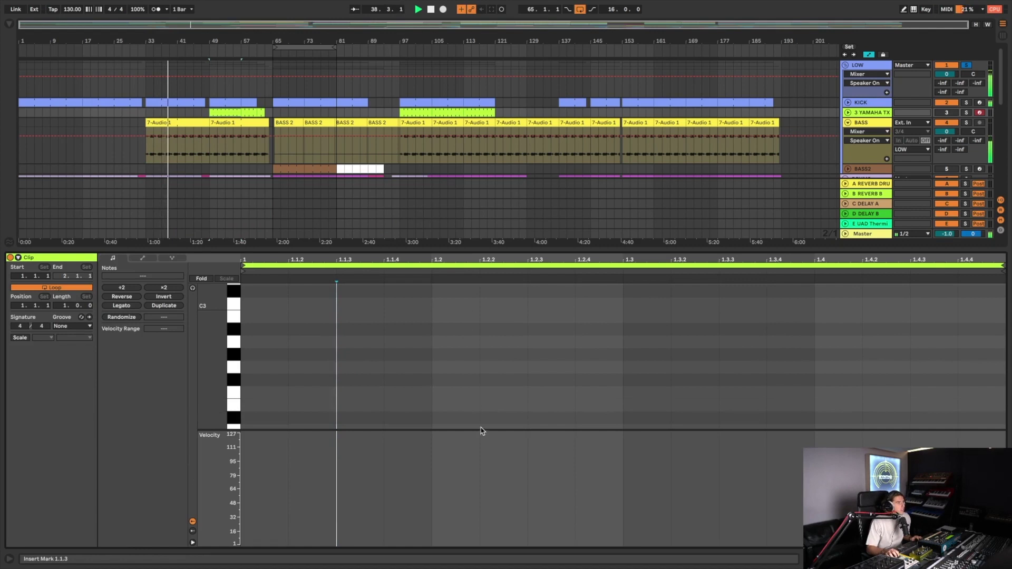
{"action": "left_click_drag", "start_coordinate": [481, 435], "coordinate": [464, 503]}
{"action": "scroll", "coordinate": [459, 409], "scroll_direction": "down", "scroll_amount": 5}
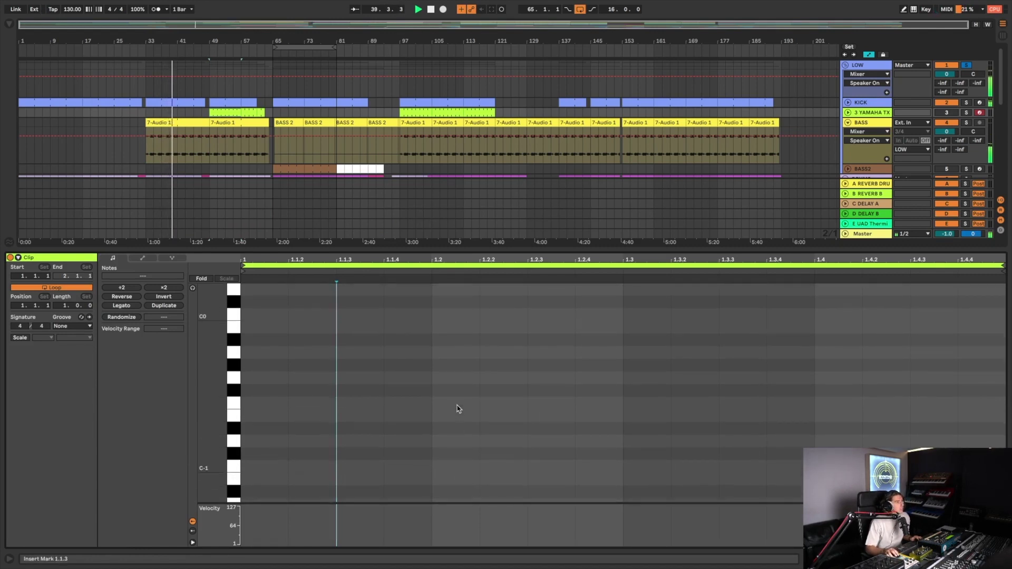
Step: In Session View, view a YAMAHA TX clip, toggling between its device chain and note editor
{"action": "left_click", "coordinate": [1001, 37]}
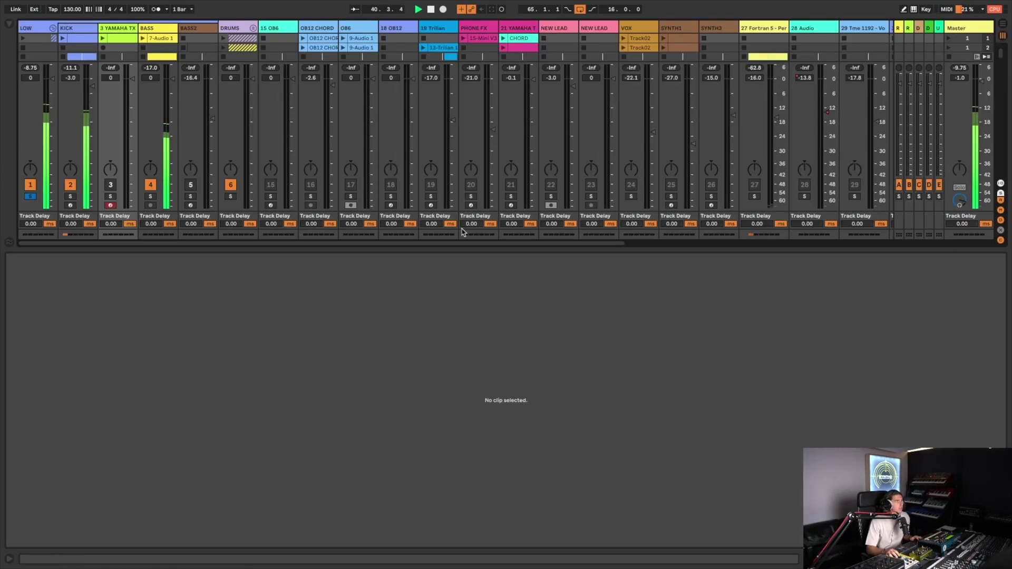
{"action": "left_click", "coordinate": [121, 36]}
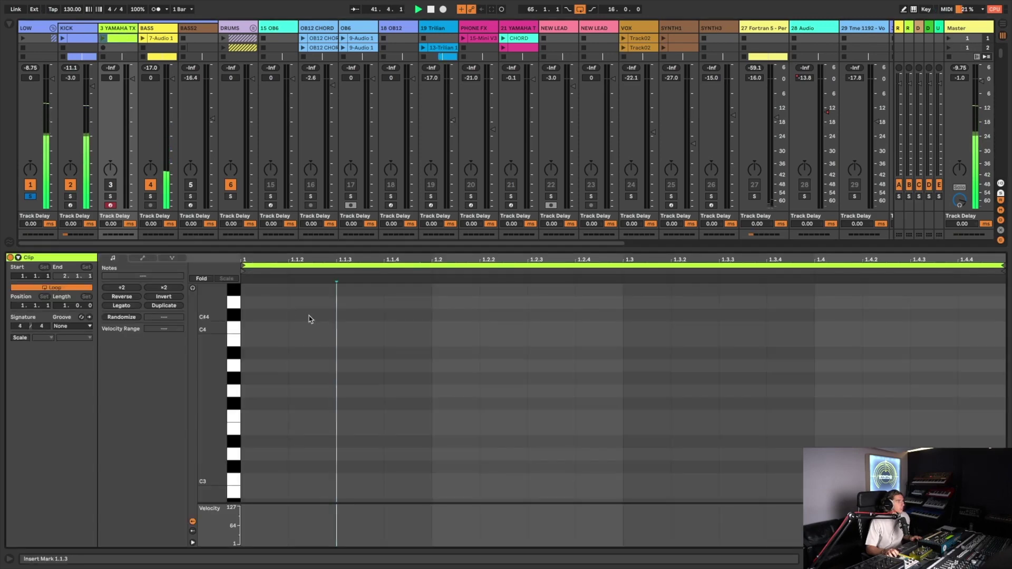
{"action": "scroll", "coordinate": [305, 316], "scroll_direction": "down", "scroll_amount": 5}
{"action": "left_click", "coordinate": [123, 30]}
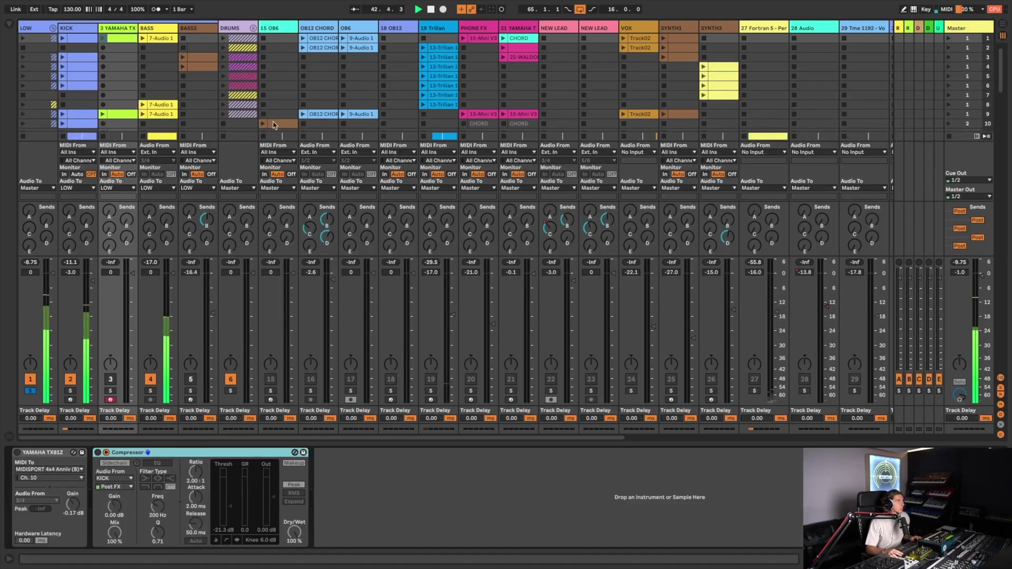
{"action": "left_click", "coordinate": [118, 121]}
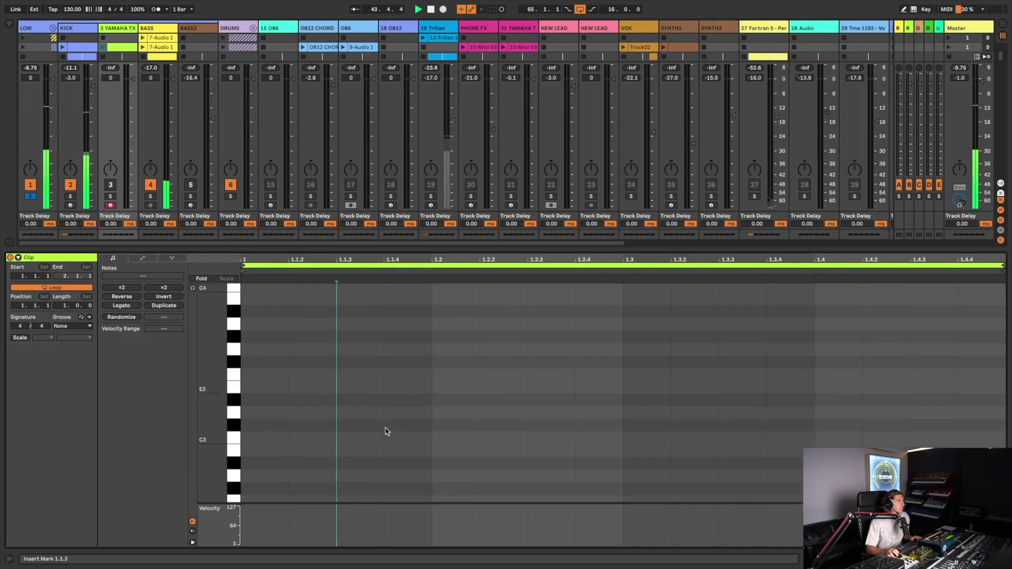
{"action": "scroll", "coordinate": [385, 431], "scroll_direction": "up", "scroll_amount": 15}
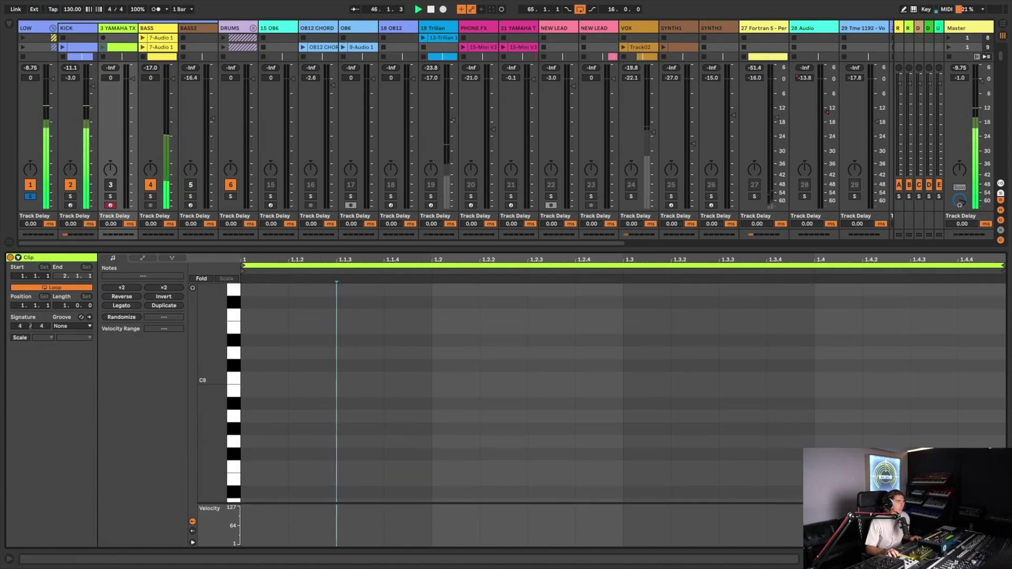
Step: Open the BASS clip in scene 11 to show its D#2–C3 bassline
{"action": "key", "text": "ctrl+alt+l"}
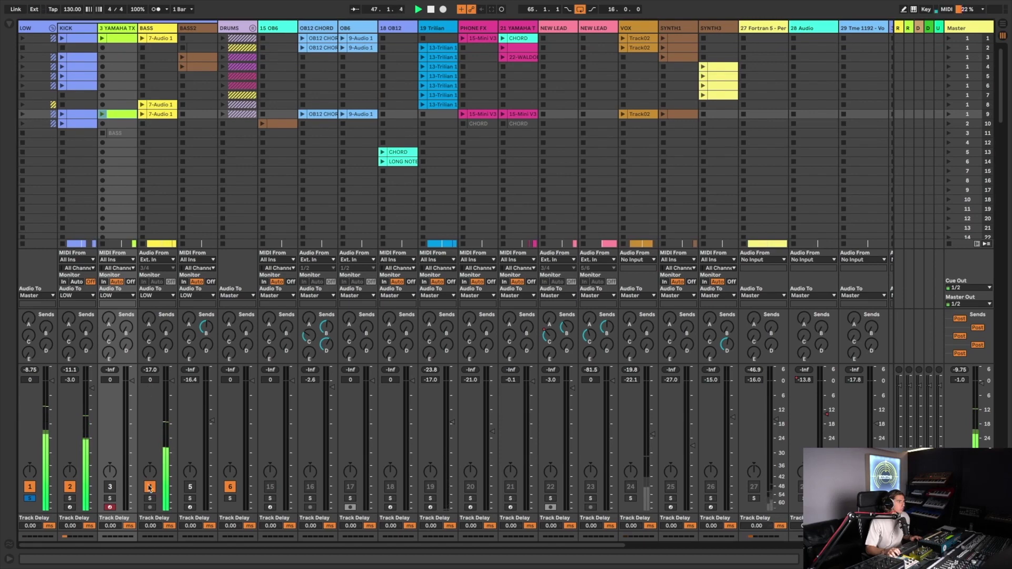
{"action": "left_click", "coordinate": [116, 133]}
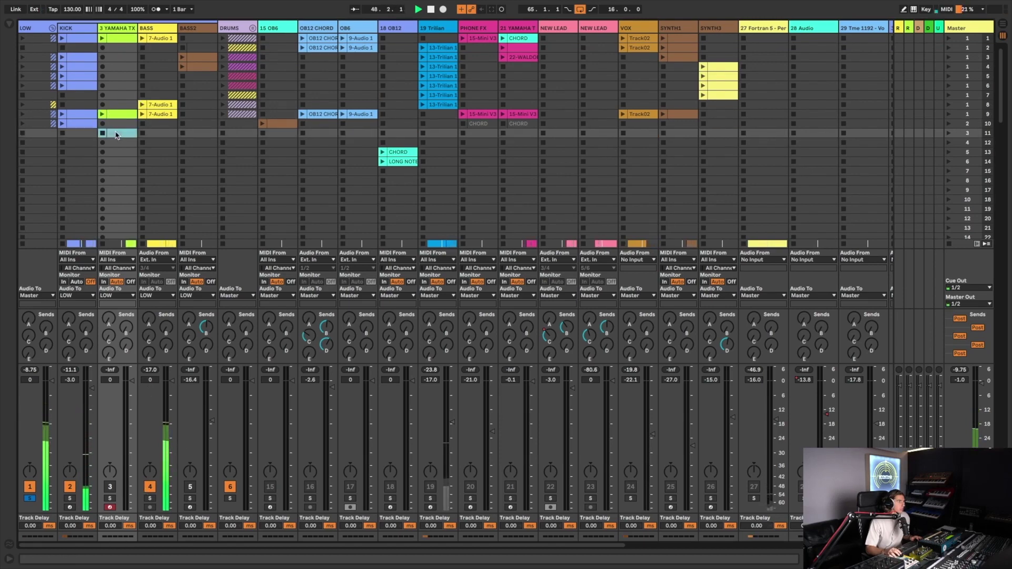
{"action": "key", "text": "ctrl+alt+l"}
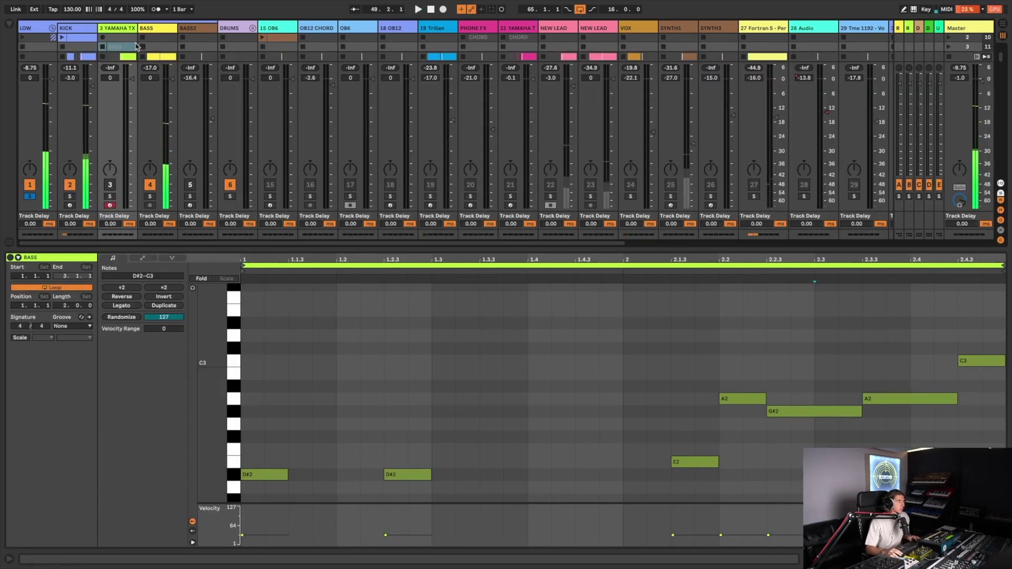
Step: Back in Arrangement View, play the YAMAHA TX BASS clip from bar 33
{"action": "left_click", "coordinate": [1000, 24]}
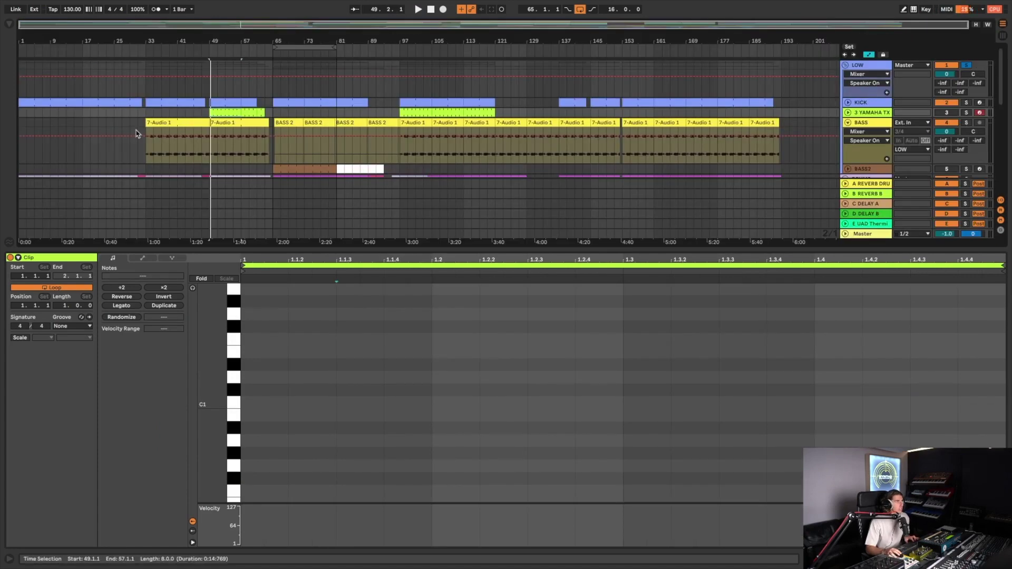
{"action": "left_click", "coordinate": [145, 112]}
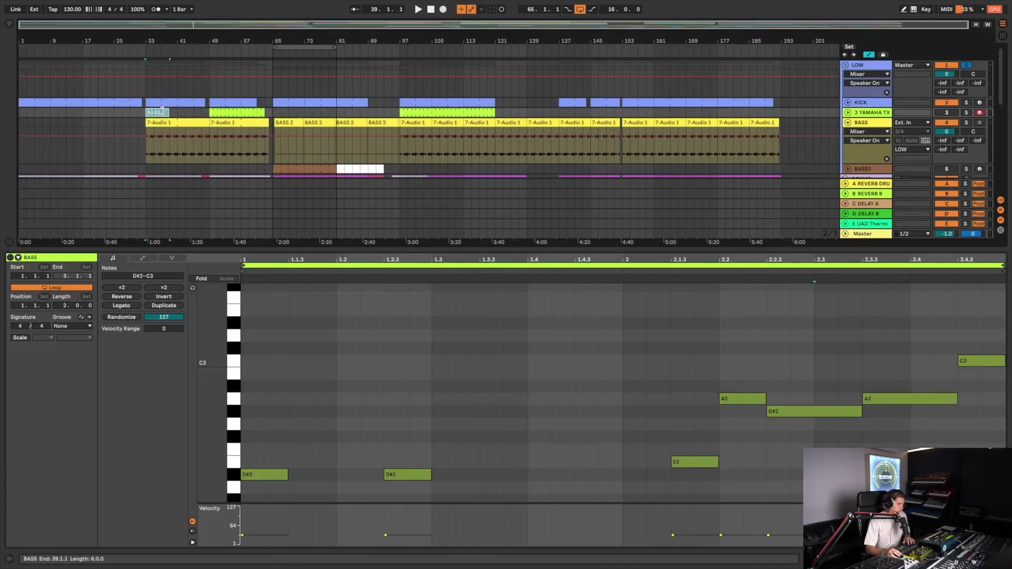
{"action": "key", "text": "space"}
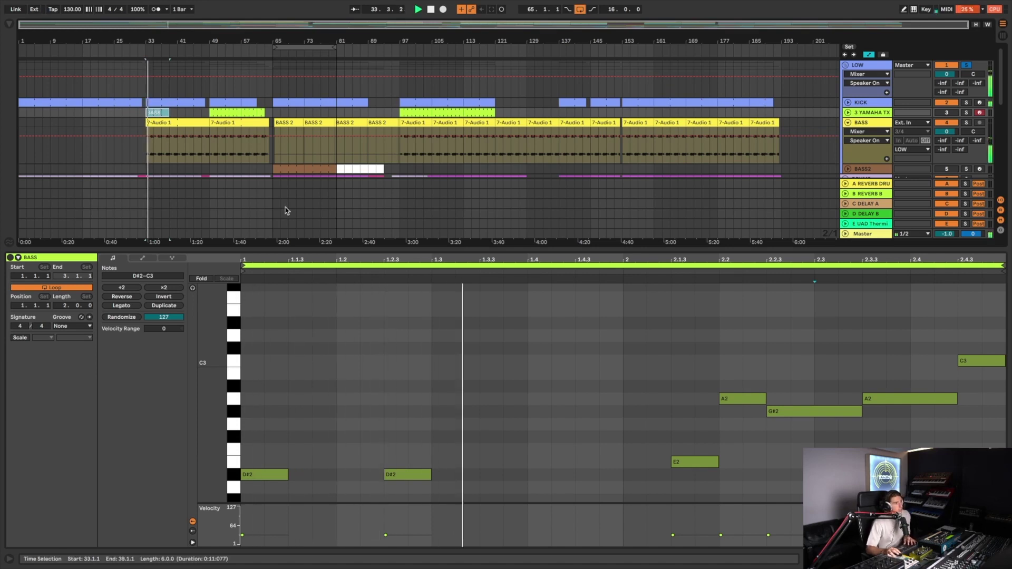
Step: Close the note editor to see all tracks and unsolo the LOW group
{"action": "scroll", "coordinate": [638, 403], "scroll_direction": "up", "scroll_amount": 1}
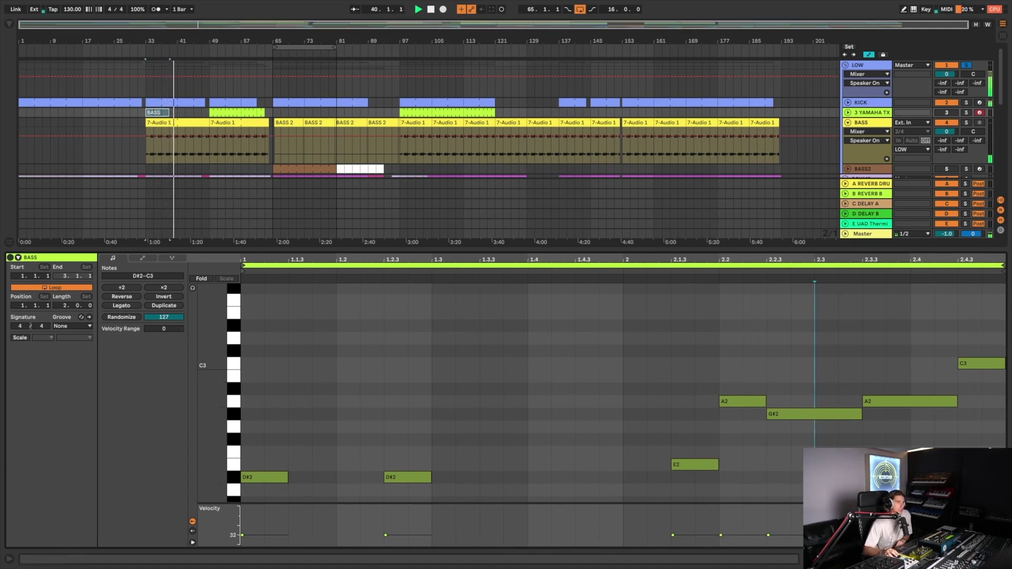
{"action": "key", "text": "ctrl+alt+l"}
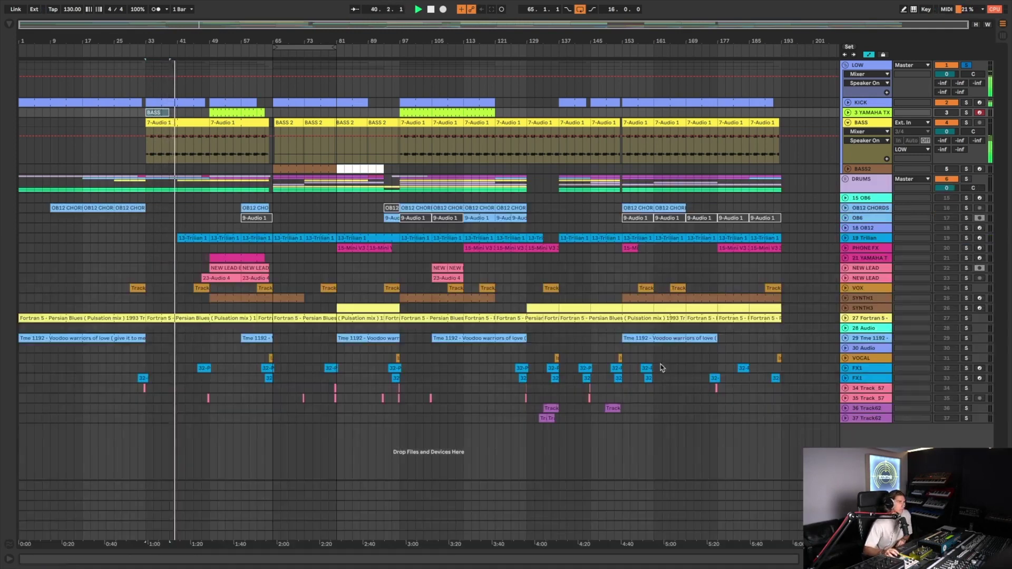
{"action": "left_click", "coordinate": [967, 65]}
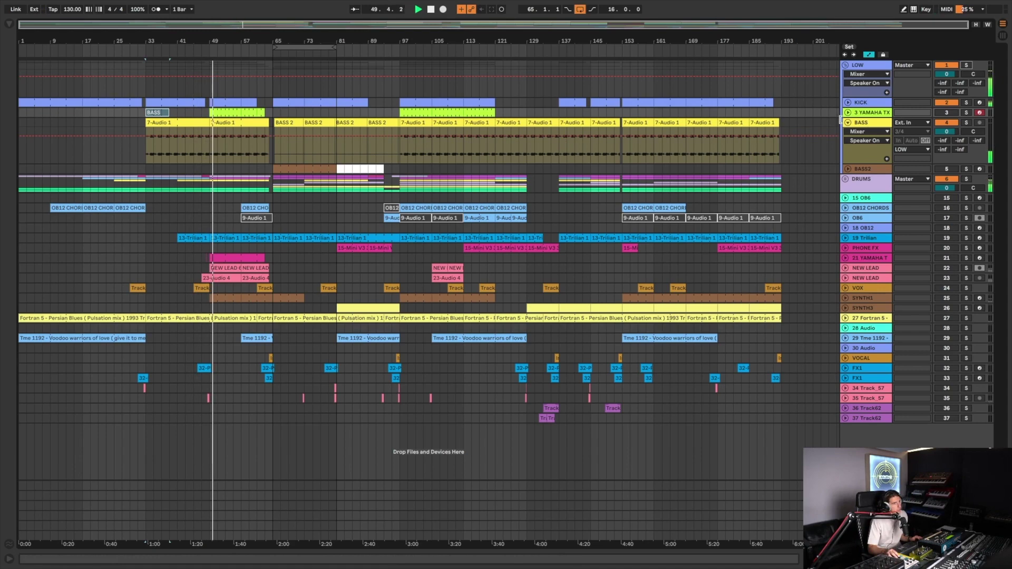
Step: Collapse BASS, select bars 1 to 65 on the 18 OB12 track, then select Fortran 5
{"action": "left_click", "coordinate": [847, 122]}
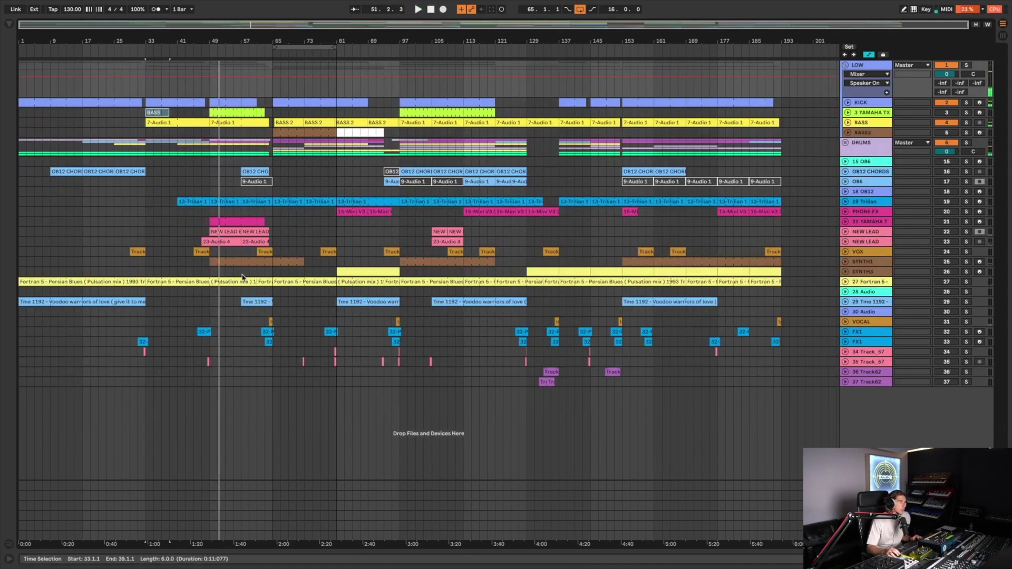
{"action": "left_click", "coordinate": [267, 182]}
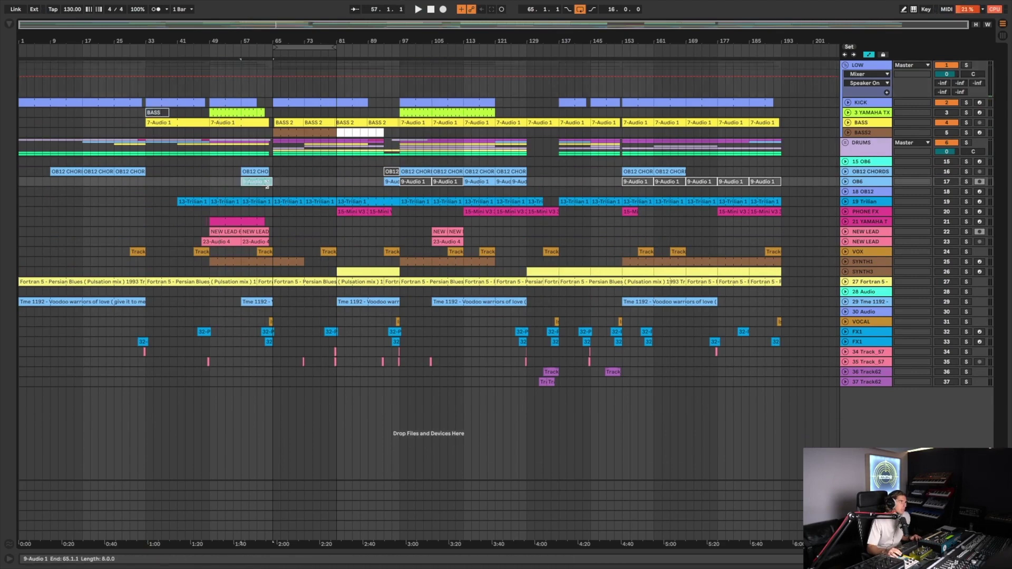
{"action": "left_click_drag", "start_coordinate": [273, 192], "coordinate": [19, 192]}
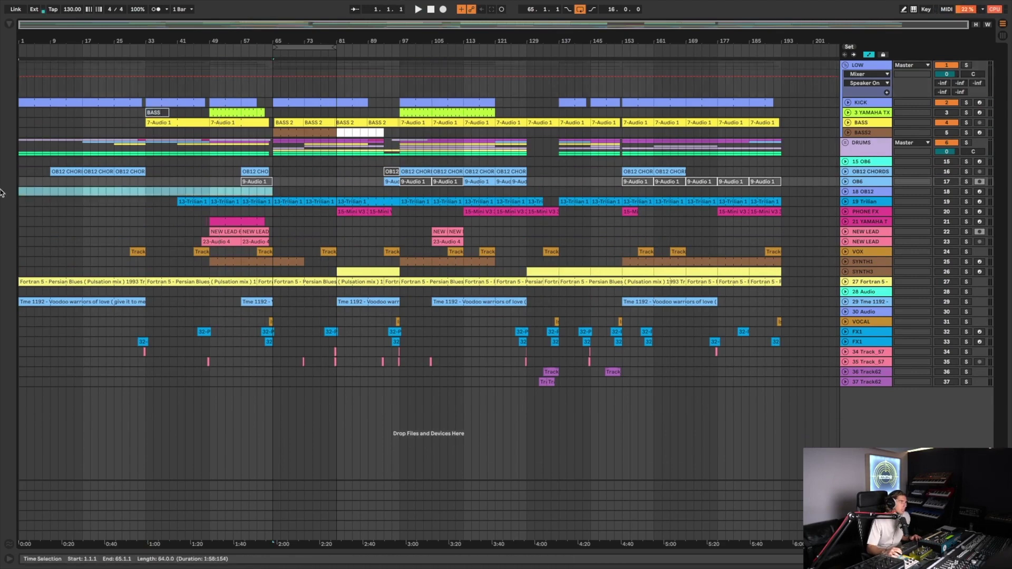
{"action": "left_click", "coordinate": [866, 283]}
Step: Unfold and solo Fortran 5, play it, show its Auto Filter and EQ Eight, then unsolo
{"action": "left_click", "coordinate": [845, 282]}
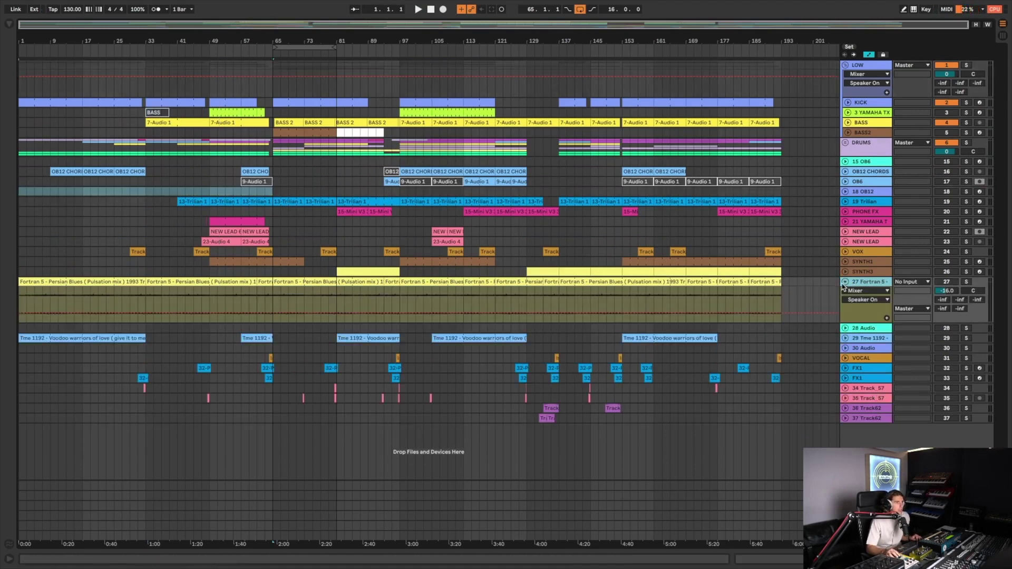
{"action": "left_click", "coordinate": [966, 281]}
{"action": "key", "text": "space"}
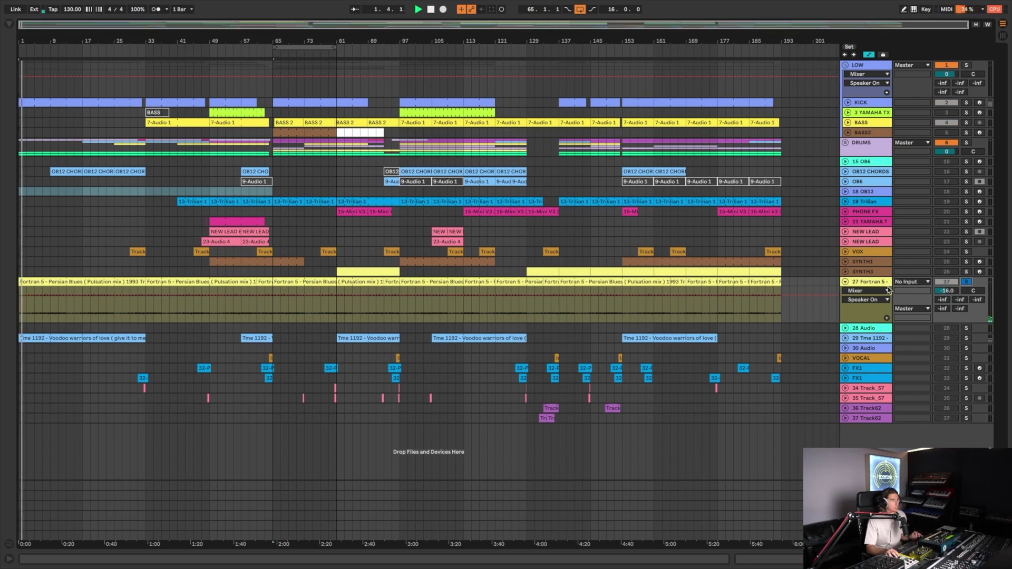
{"action": "key", "text": "shift+Tab"}
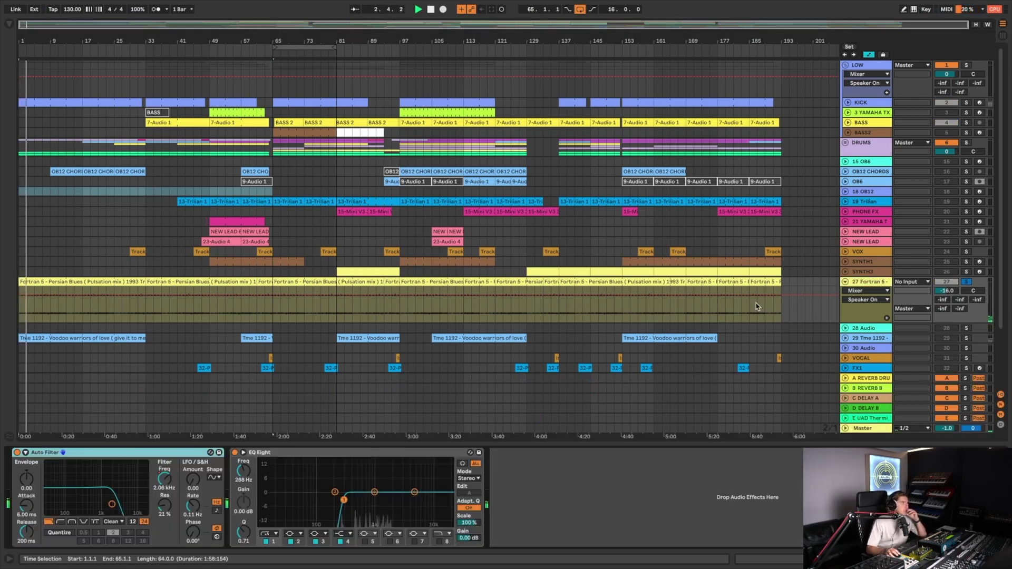
{"action": "left_click", "coordinate": [966, 283]}
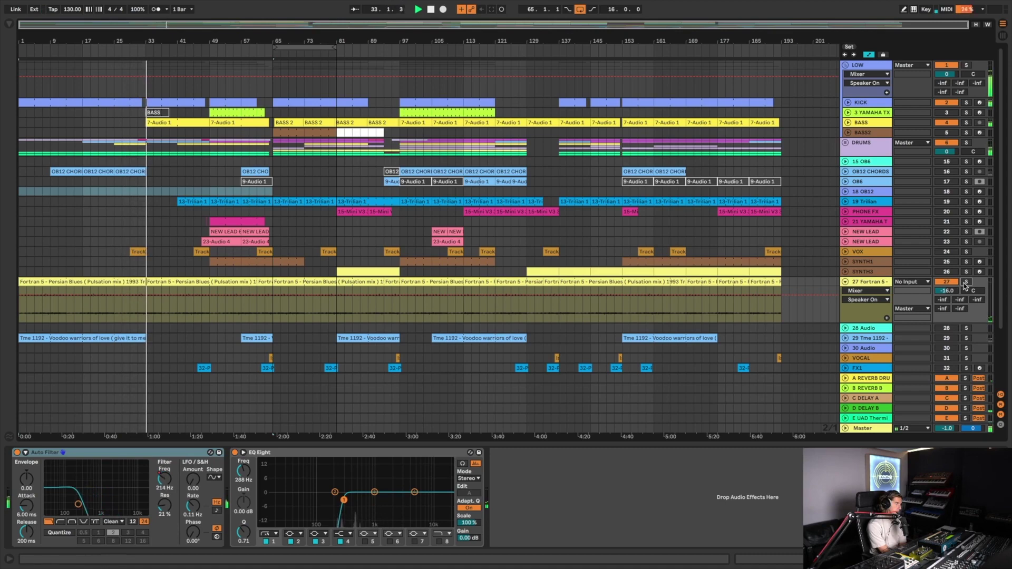
Step: Unfold the DRUMS group and play with the snare clip open in the editor
{"action": "left_click", "coordinate": [845, 143]}
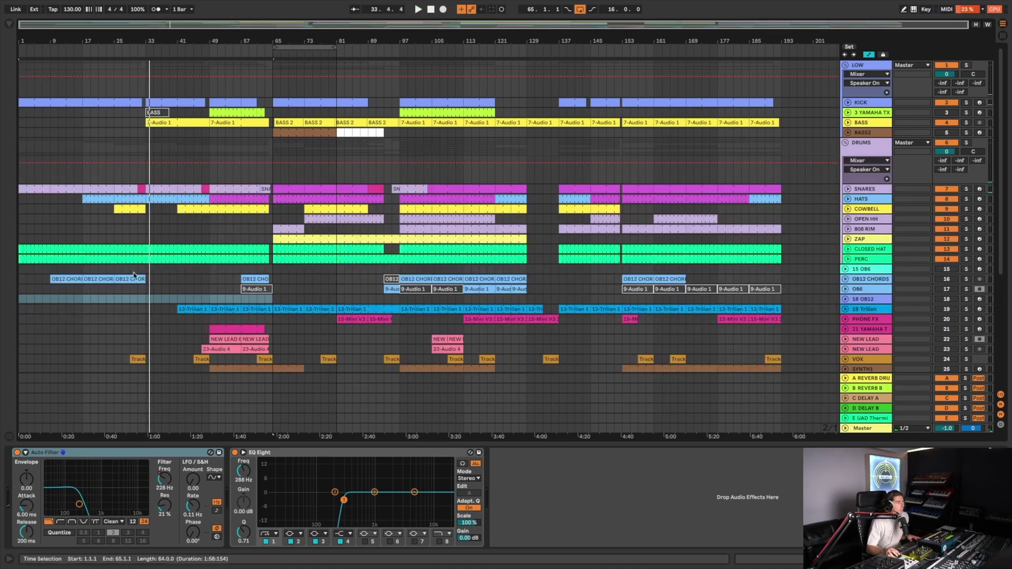
{"action": "double_click", "coordinate": [141, 190]}
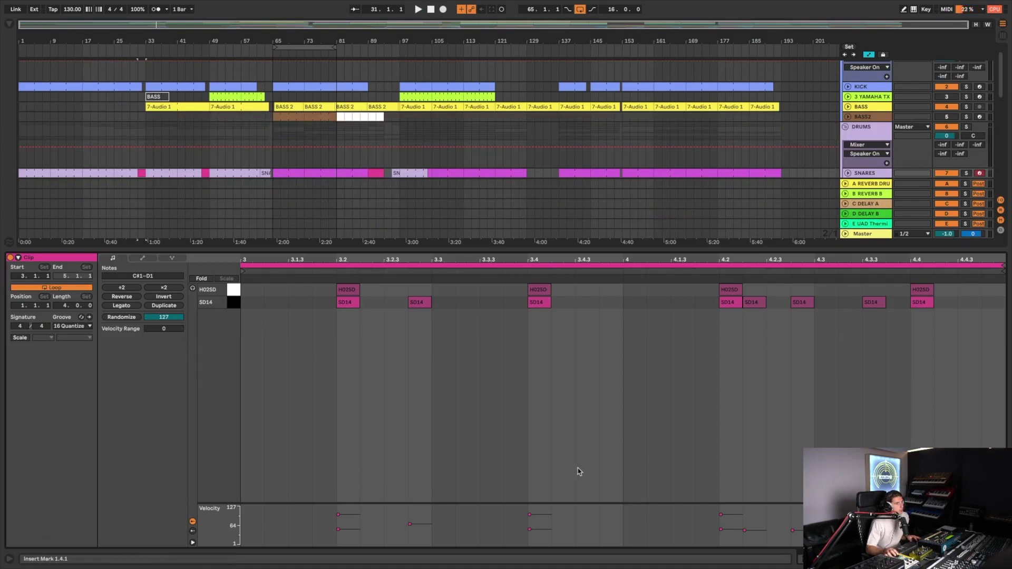
{"action": "key", "text": "space"}
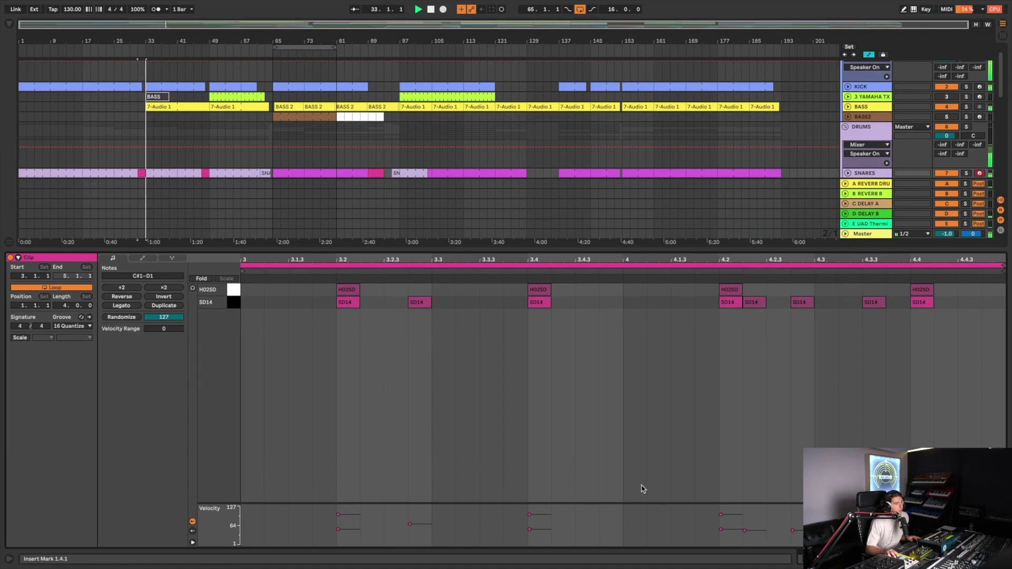
Step: Close the clip editor and fold the Fortran 5 track back to one row
{"action": "mouse_move", "coordinate": [642, 567]}
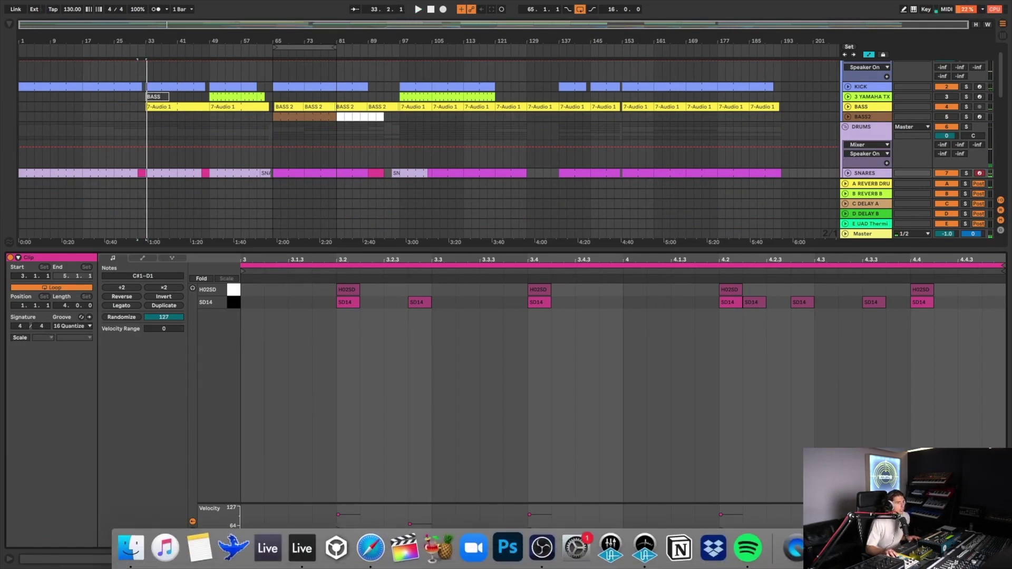
{"action": "key", "text": "super+alt+l"}
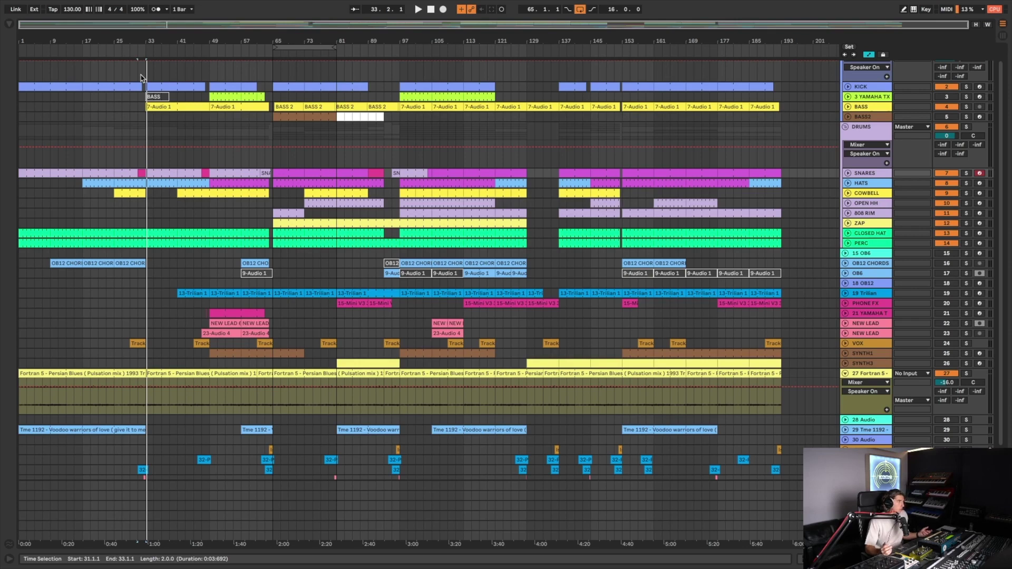
{"action": "left_click", "coordinate": [845, 374]}
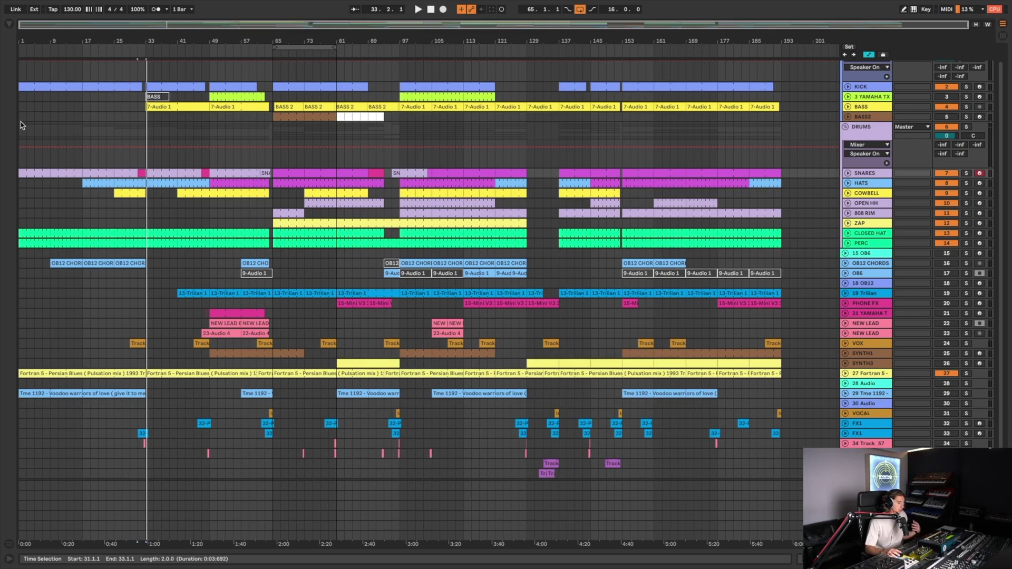
Step: Return to the song start and fold the LOW and DRUMS groups
{"action": "key", "text": "Home"}
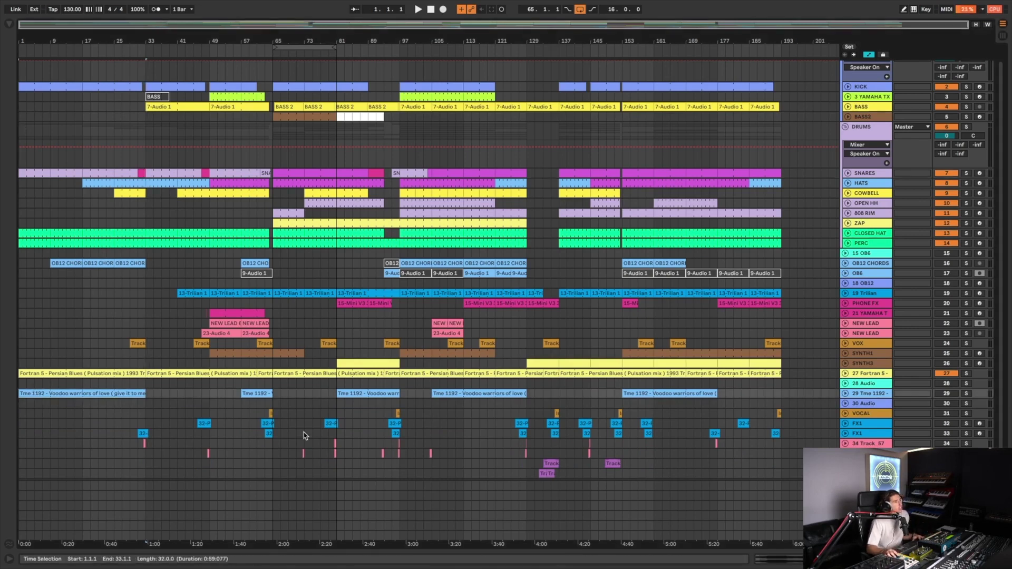
{"action": "scroll", "coordinate": [854, 127], "scroll_direction": "up", "scroll_amount": 1}
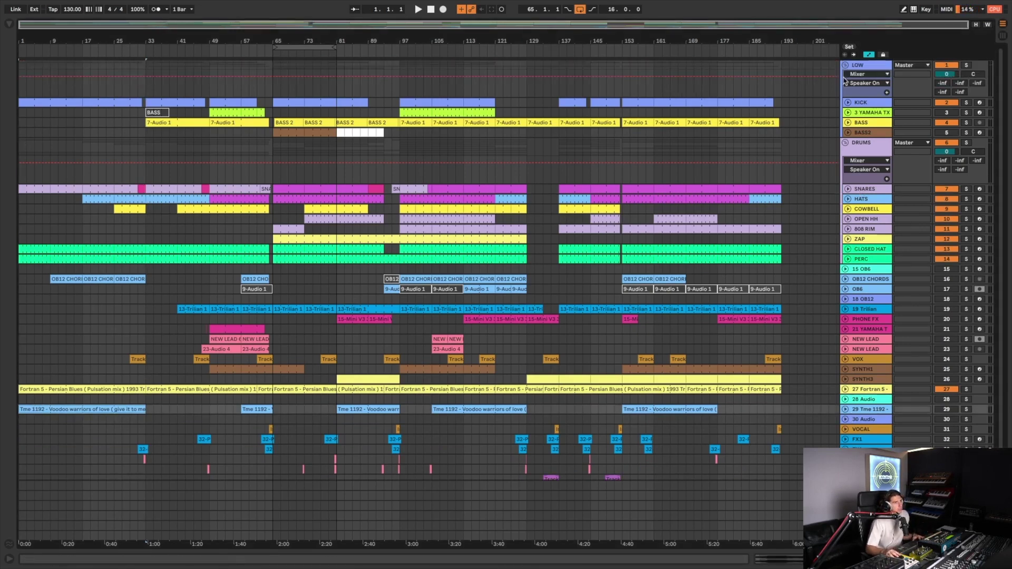
{"action": "left_click", "coordinate": [845, 65]}
{"action": "left_click", "coordinate": [845, 74]}
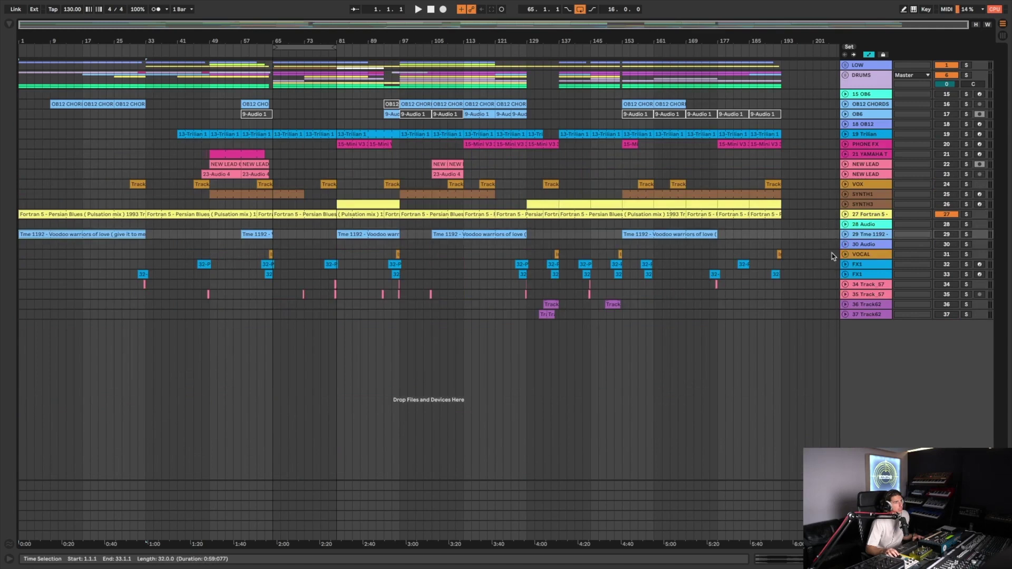
Step: Unfold, enable and solo the 29 Tme 1192 track, then play from the start
{"action": "left_click", "coordinate": [844, 234]}
{"action": "left_click", "coordinate": [946, 235]}
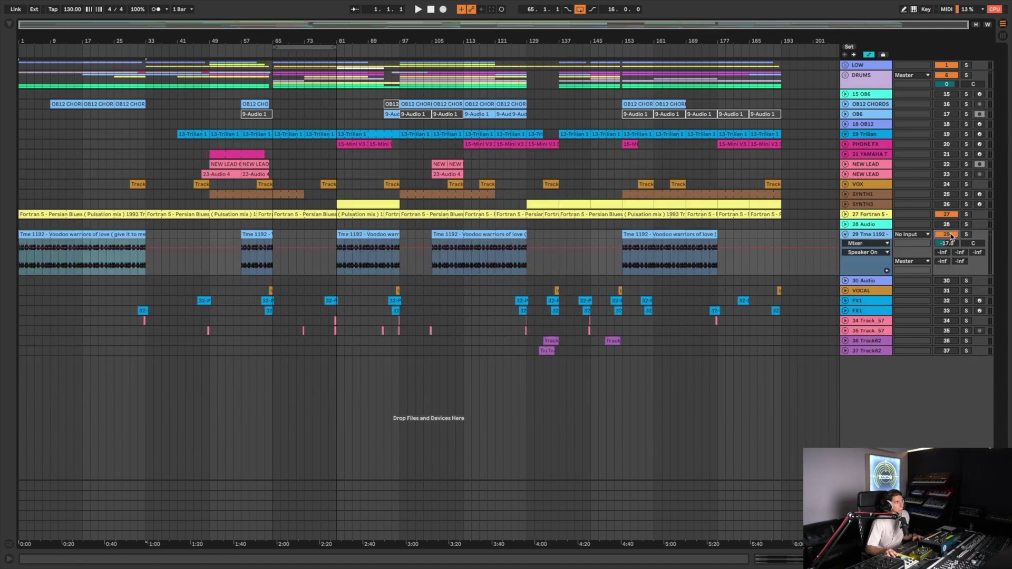
{"action": "left_click", "coordinate": [966, 234]}
{"action": "key", "text": "space"}
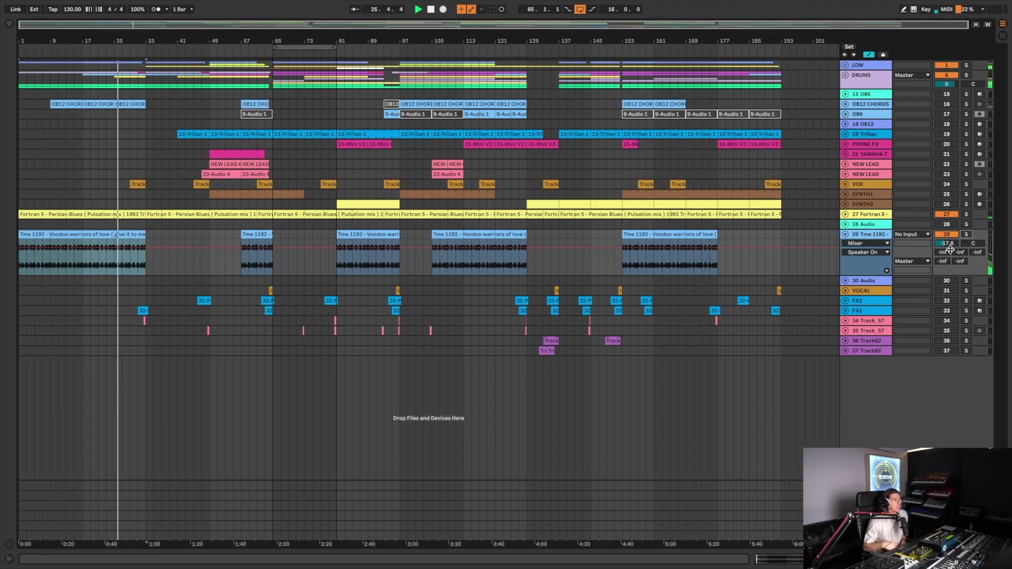
Step: Copy the CHORD clip from track 18 in Session View and paste it onto 15 OB6 at bar 9
{"action": "left_click", "coordinate": [845, 234]}
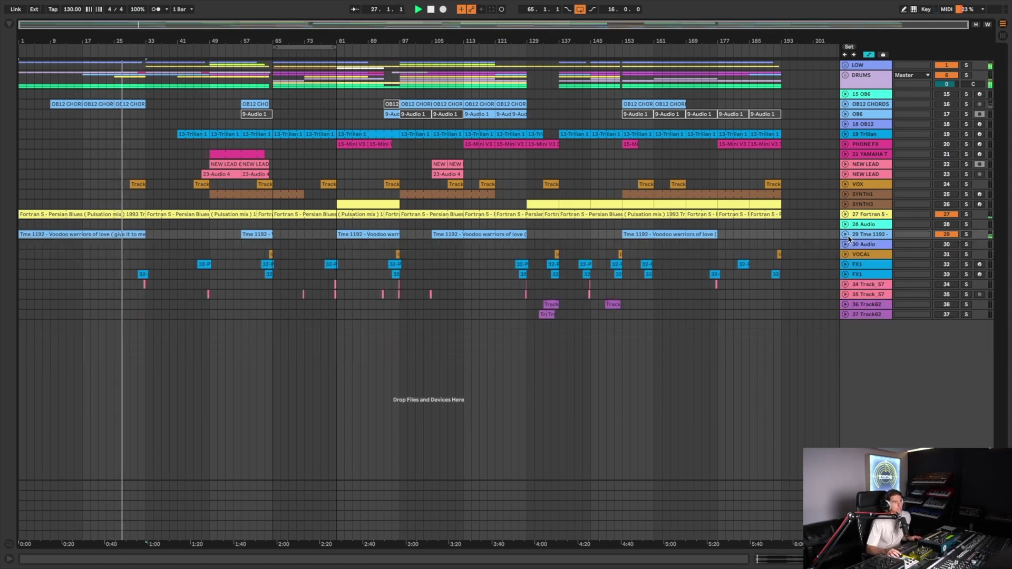
{"action": "left_click", "coordinate": [844, 103]}
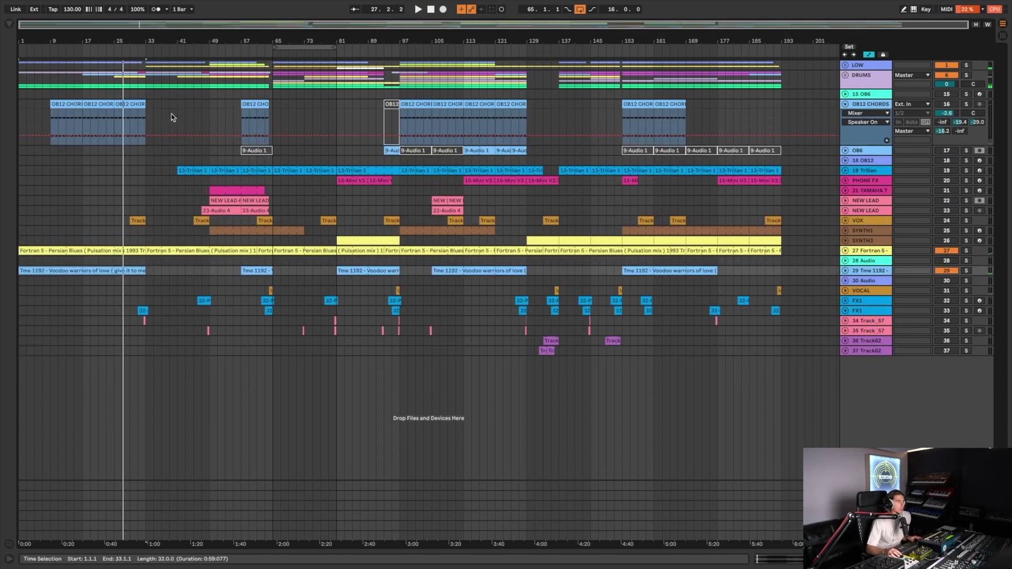
{"action": "left_click", "coordinate": [64, 103]}
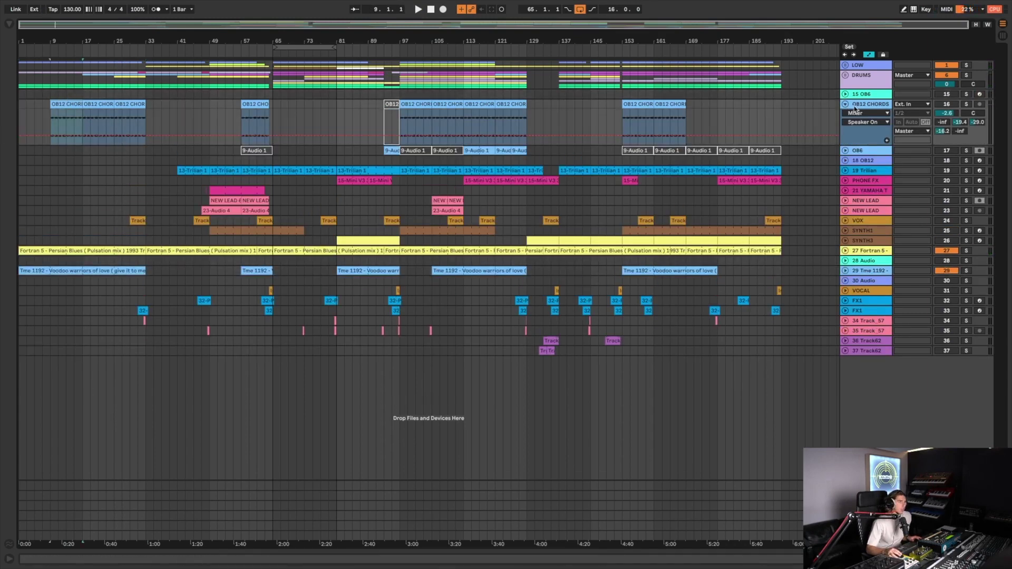
{"action": "left_click", "coordinate": [1001, 34]}
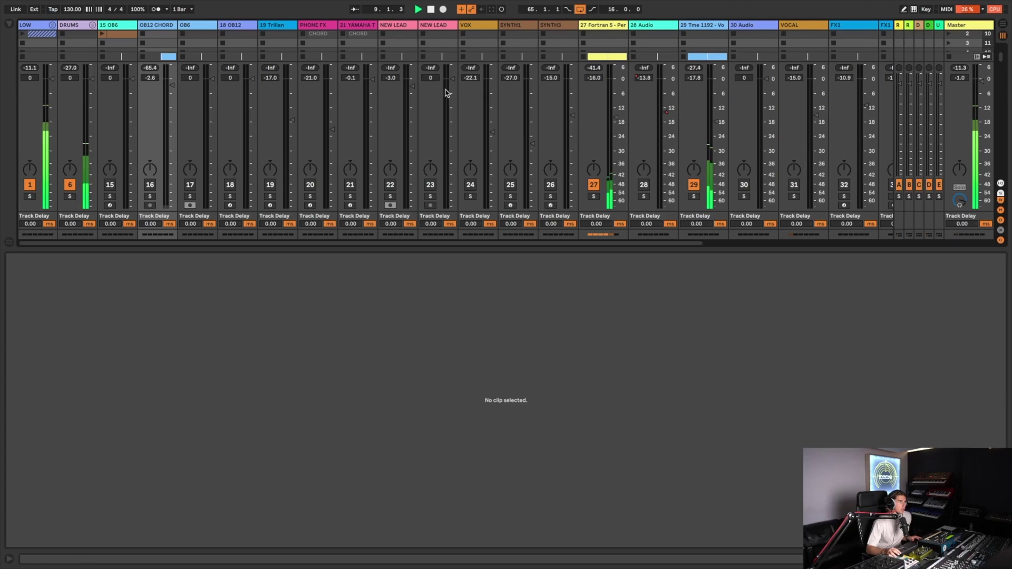
{"action": "left_click", "coordinate": [192, 29]}
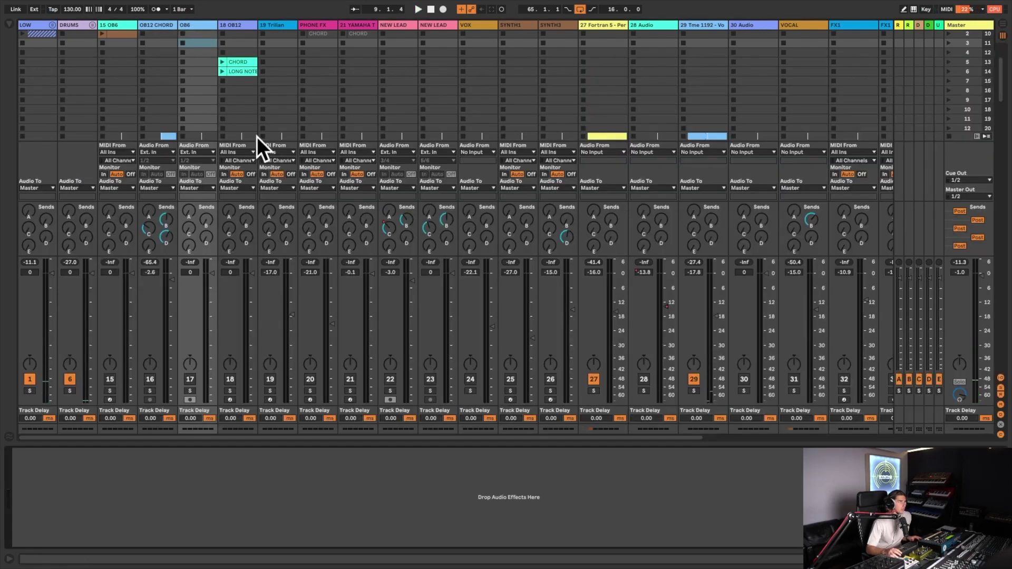
{"action": "double_click", "coordinate": [239, 62]}
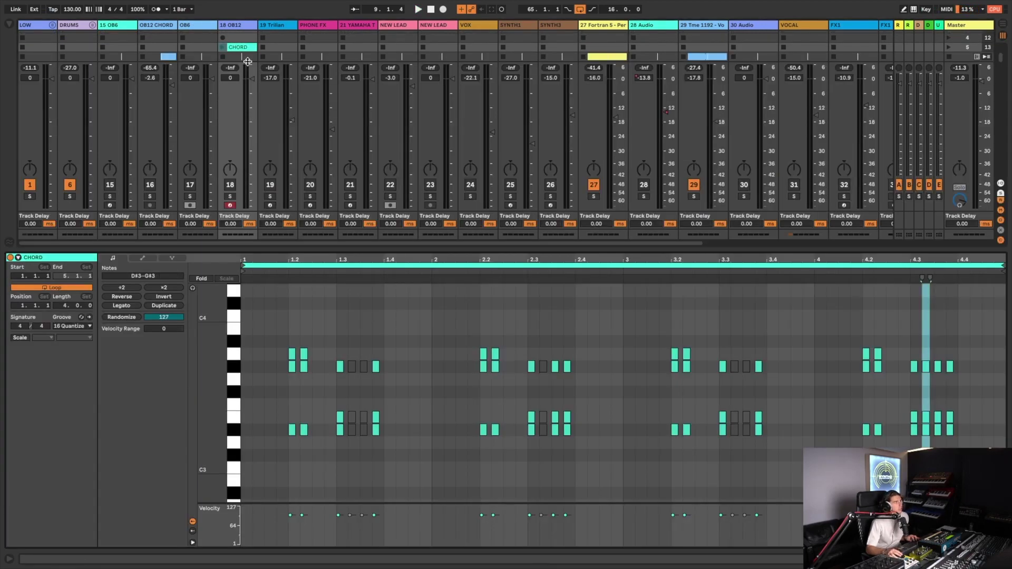
{"action": "left_click", "coordinate": [1003, 26]}
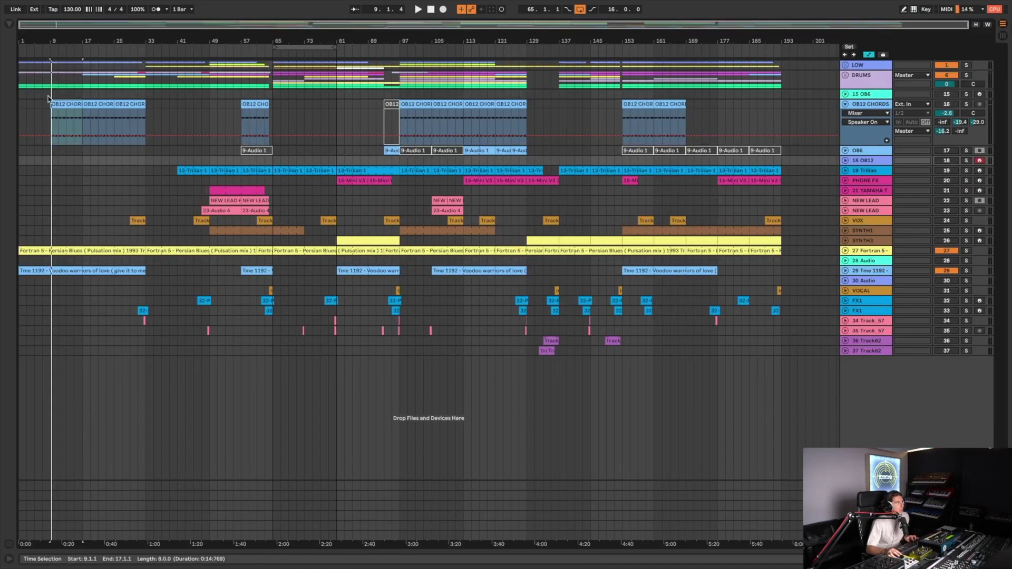
{"action": "key", "text": "ctrl+v"}
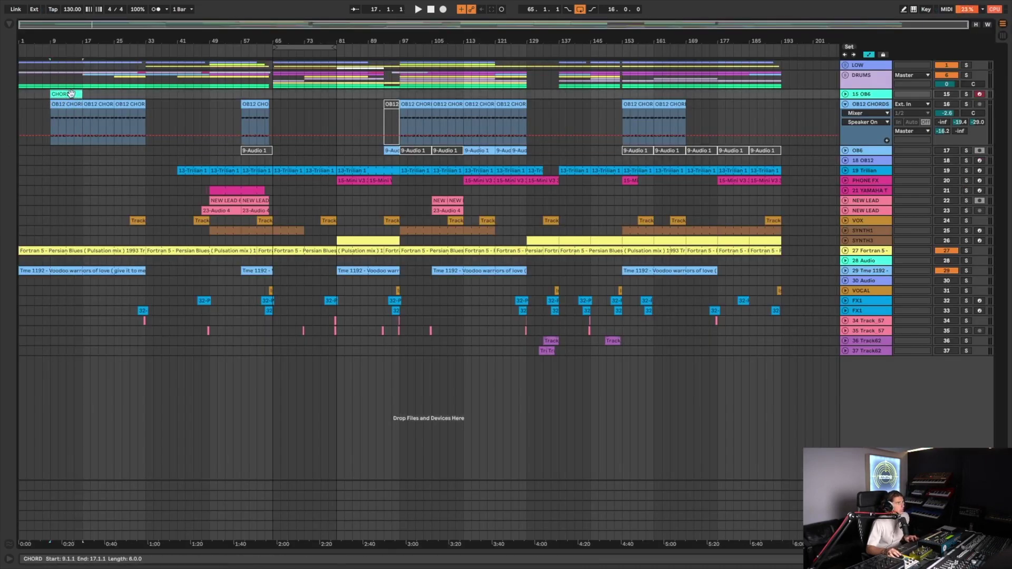
Step: Check the pasted CHORD clip's stab notes, then fold OB12 CHORDS back to one row
{"action": "double_click", "coordinate": [71, 94]}
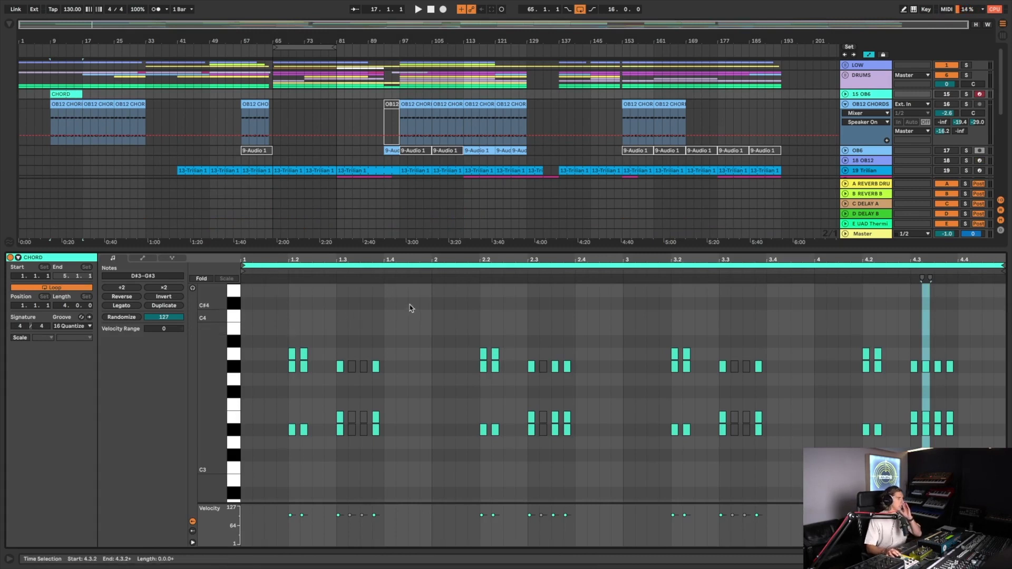
{"action": "scroll", "coordinate": [411, 309], "scroll_direction": "down", "scroll_amount": 1}
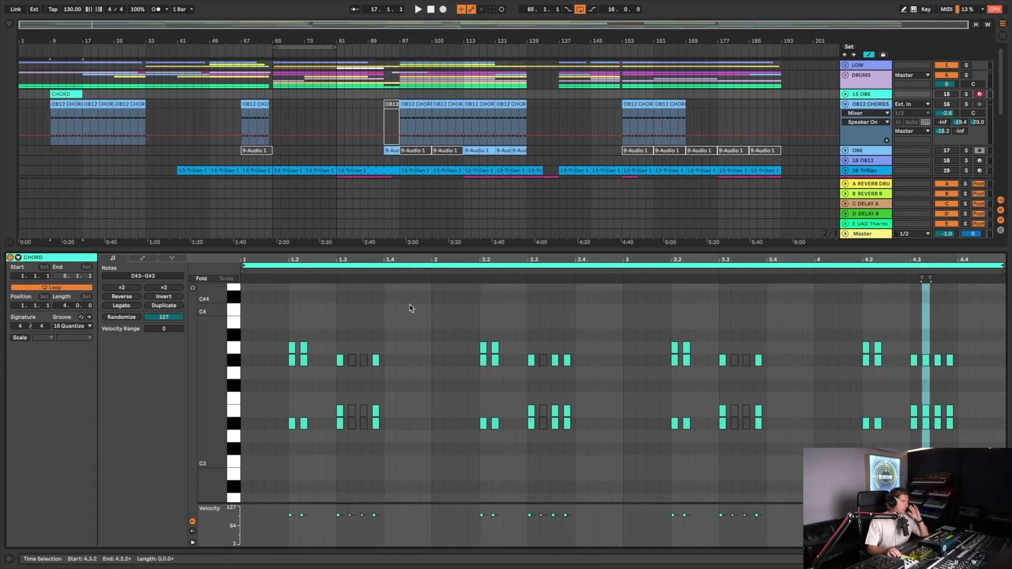
{"action": "key", "text": "ctrl+alt+l"}
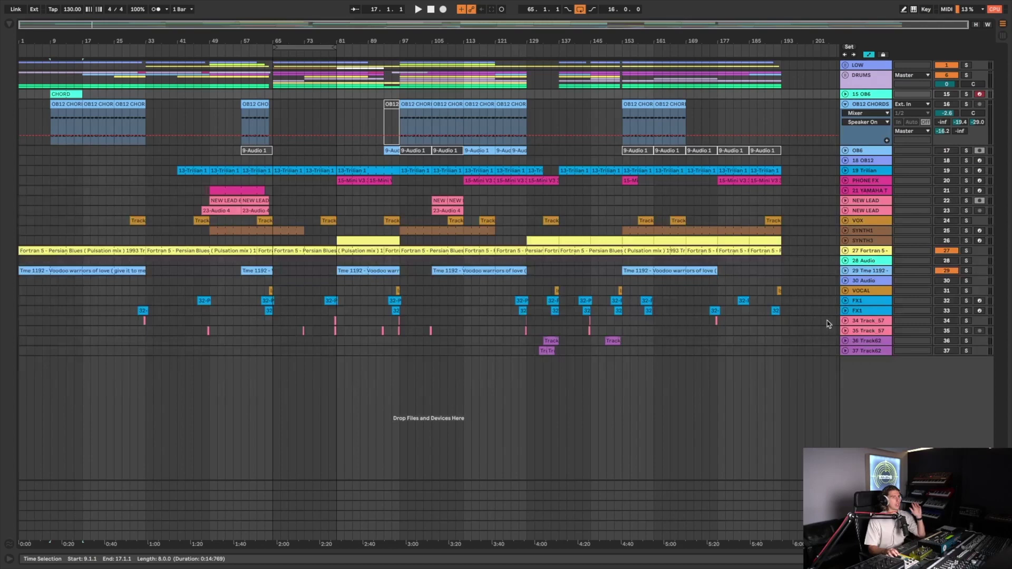
{"action": "left_click", "coordinate": [845, 105]}
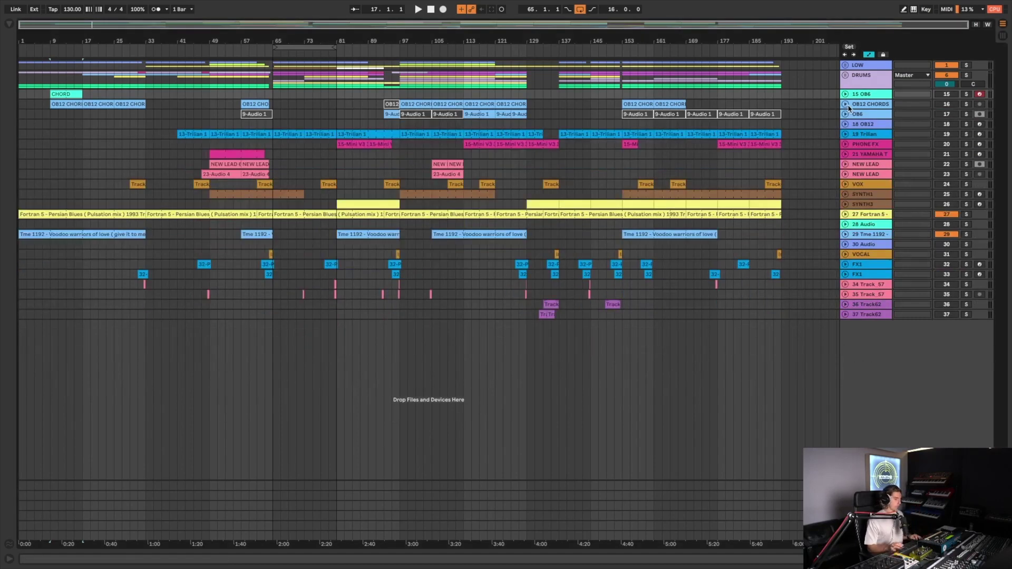
{"action": "key", "text": "ctrl+f"}
Step: Add Omnisphere from the browser on a new MIDI track
{"action": "type", "text": "omnsi"}
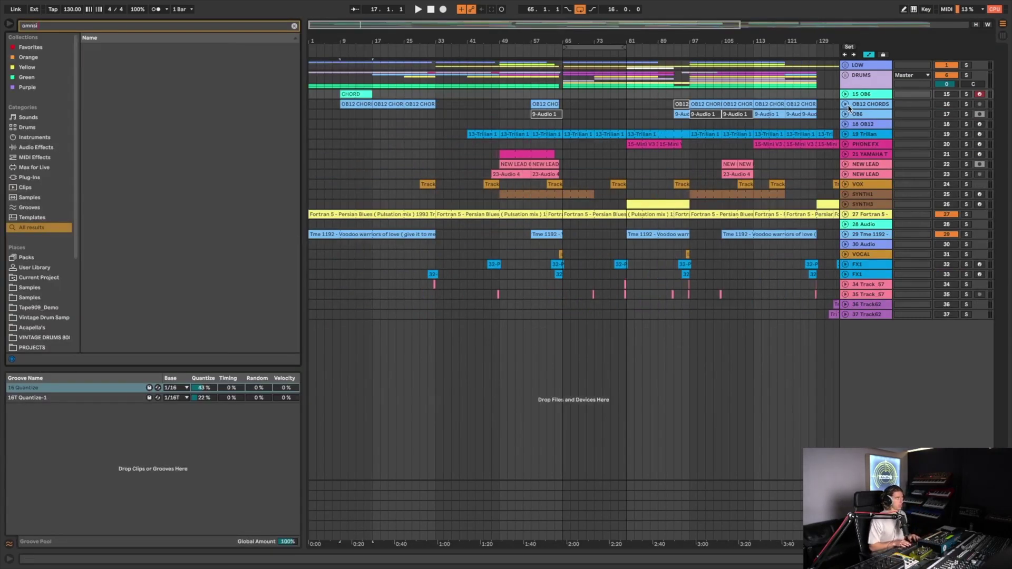
{"action": "type", "text": "omni"}
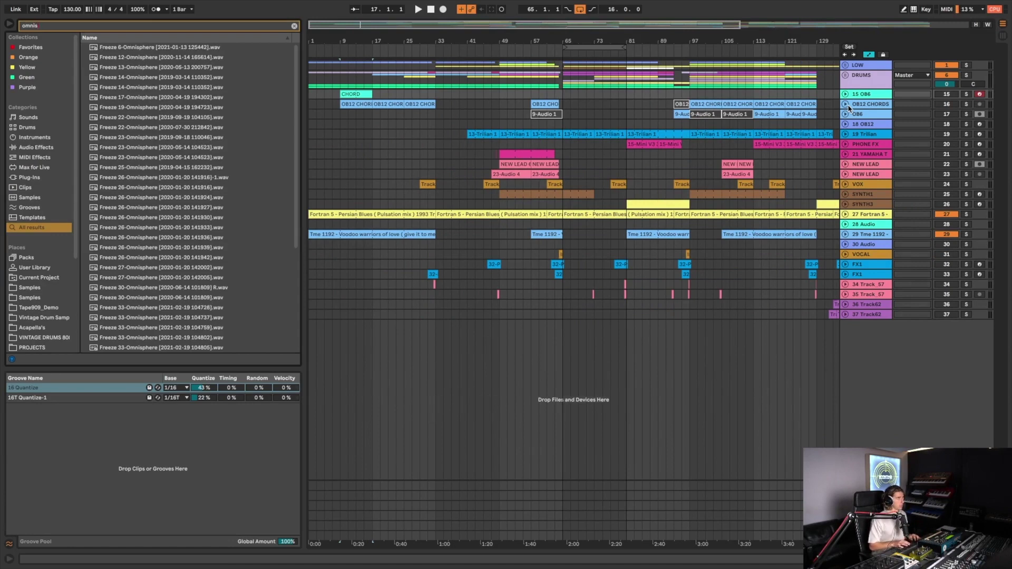
{"action": "scroll", "coordinate": [132, 339], "scroll_direction": "down", "scroll_amount": 5}
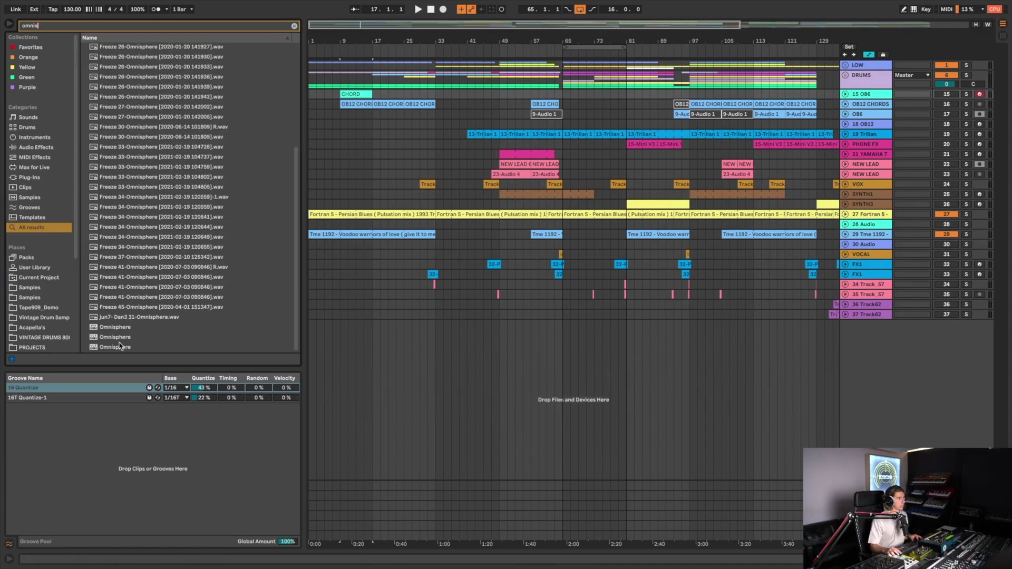
{"action": "left_click_drag", "start_coordinate": [119, 338], "coordinate": [854, 373]}
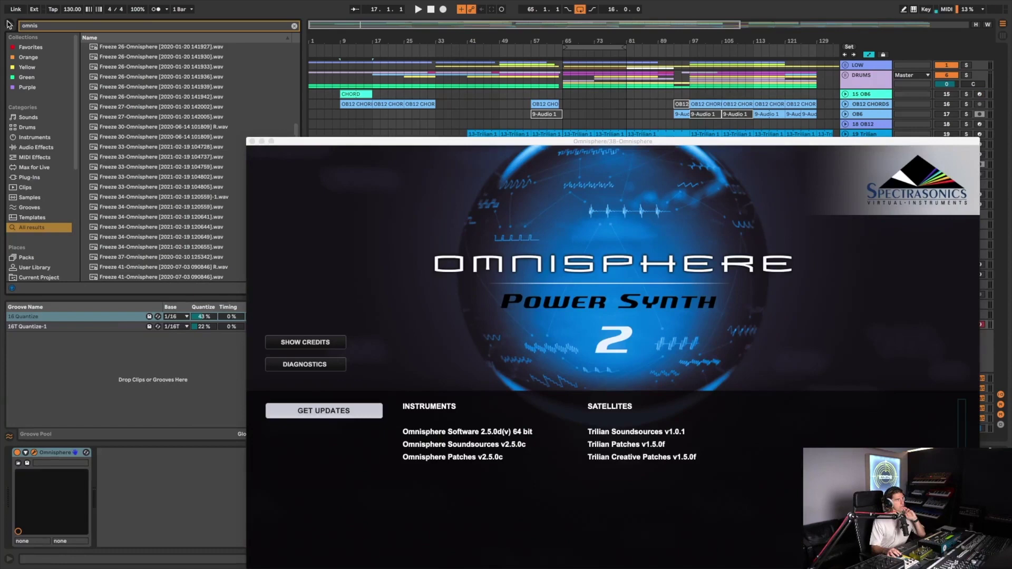
Step: Search Omnisphere patches for 'brass', audition several, and load Big Ol' Oberheim Swell
{"action": "left_click", "coordinate": [9, 26]}
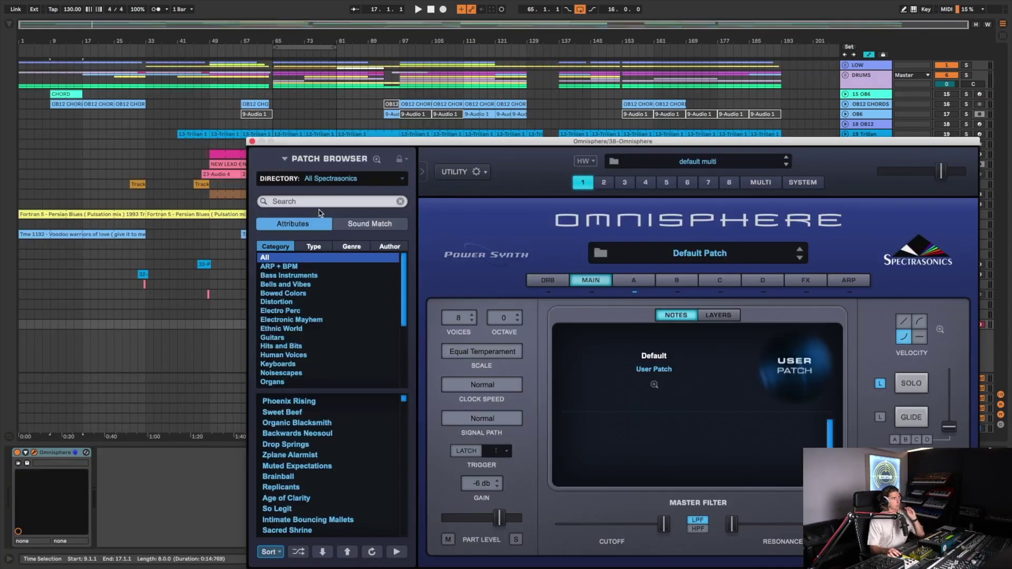
{"action": "left_click", "coordinate": [317, 203]}
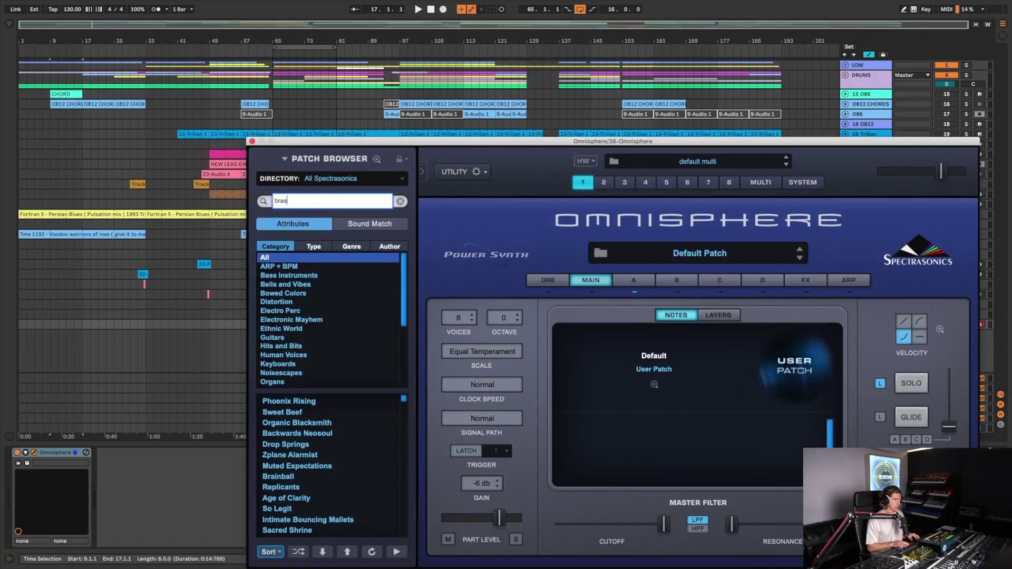
{"action": "key", "text": "Return"}
{"action": "left_click", "coordinate": [319, 411]}
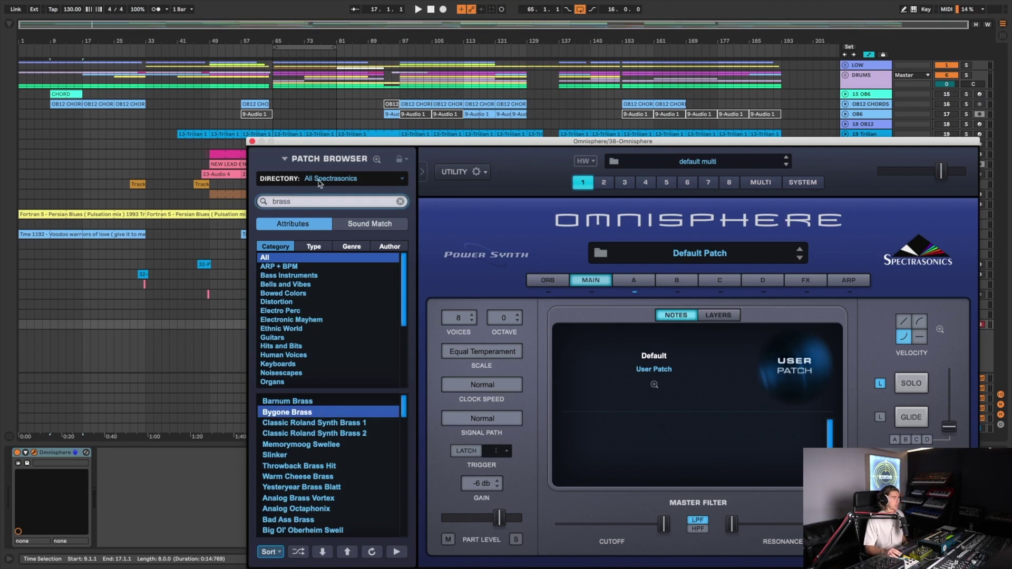
{"action": "left_click", "coordinate": [357, 498]}
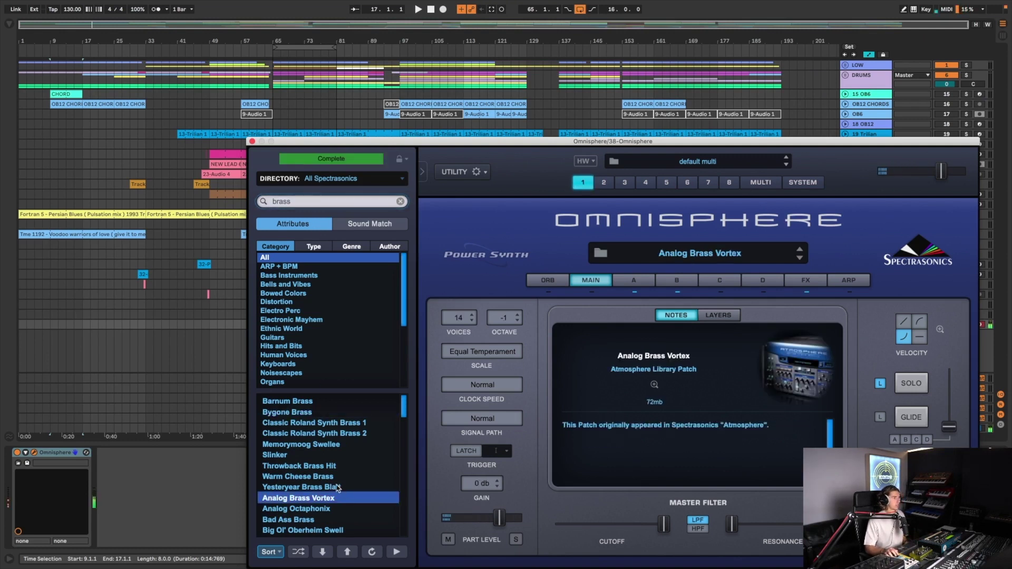
{"action": "left_click", "coordinate": [333, 477]}
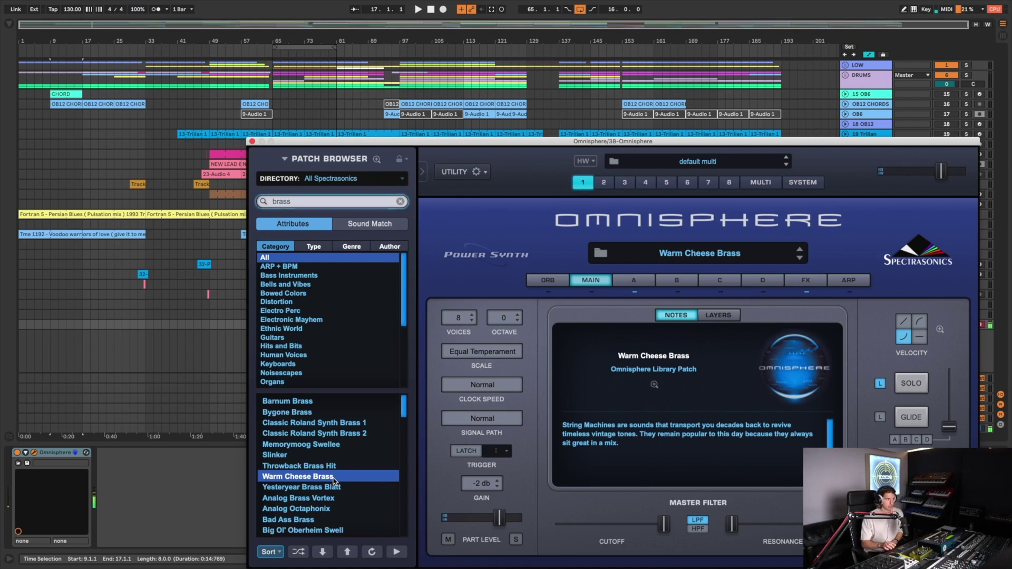
{"action": "left_click", "coordinate": [327, 519]}
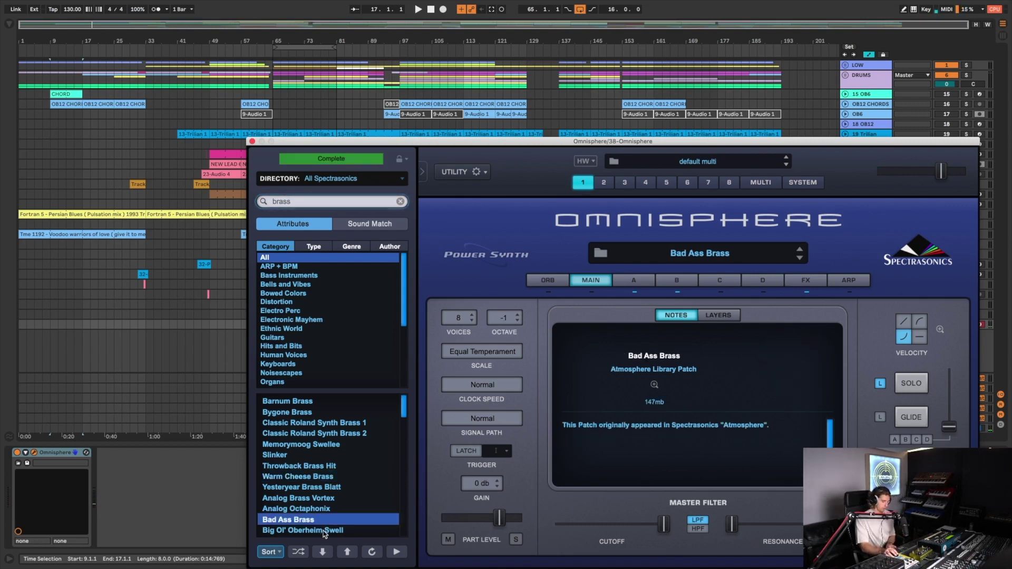
{"action": "left_click", "coordinate": [325, 531]}
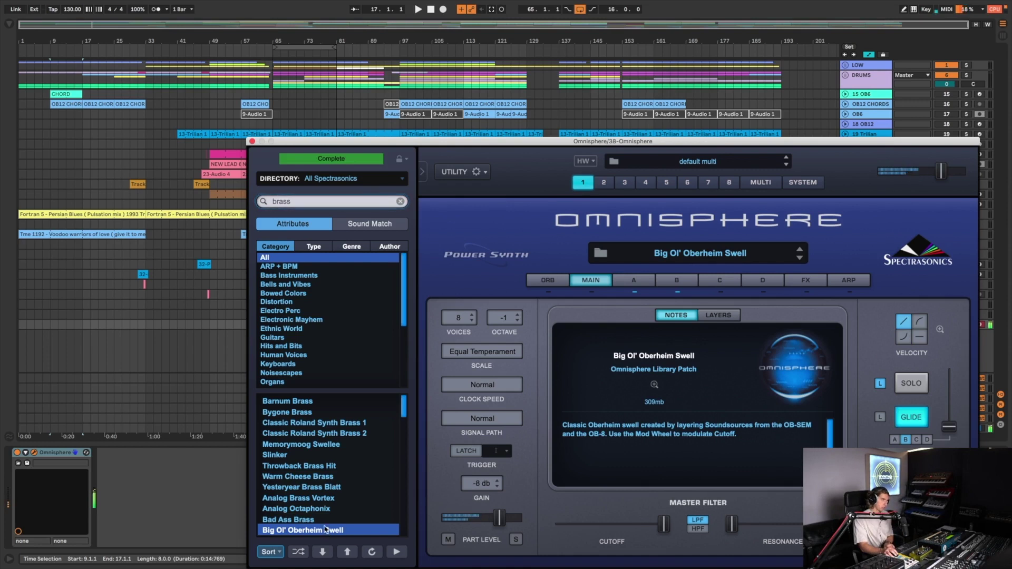
Step: Inspect the patch's layers A and B, then close the Omnisphere window
{"action": "left_click", "coordinate": [638, 281]}
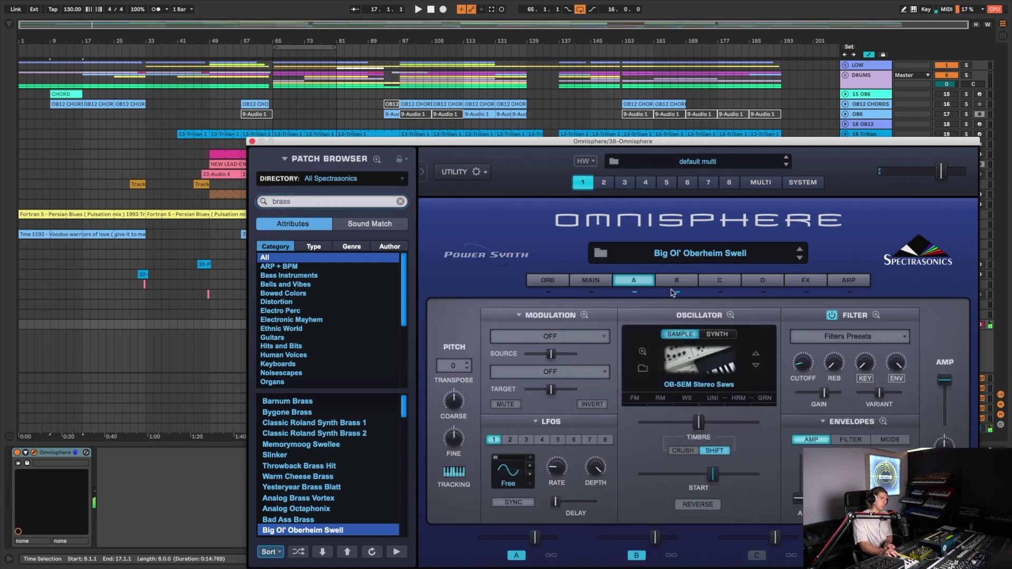
{"action": "mouse_move", "coordinate": [822, 459]}
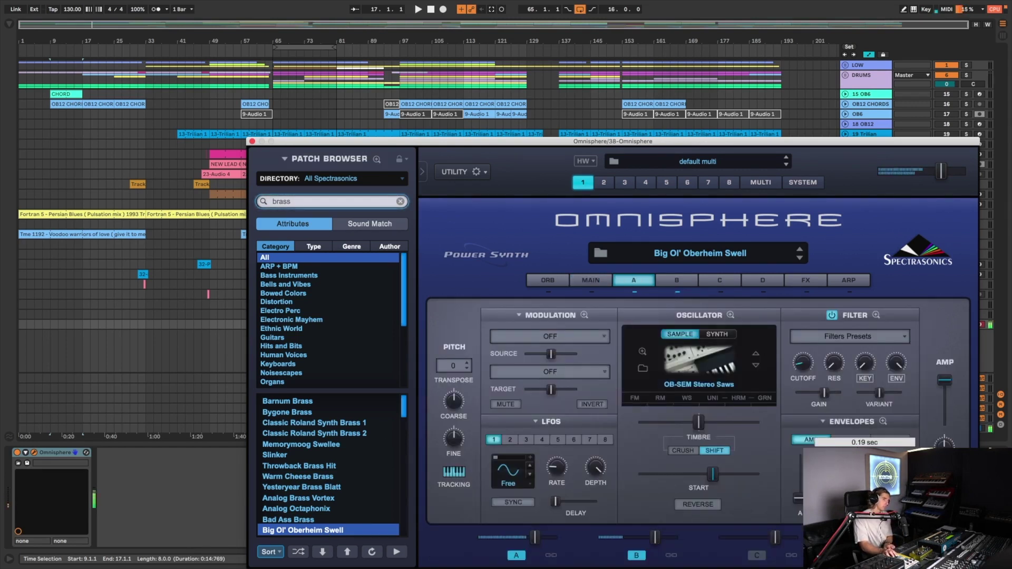
{"action": "left_click", "coordinate": [676, 280]}
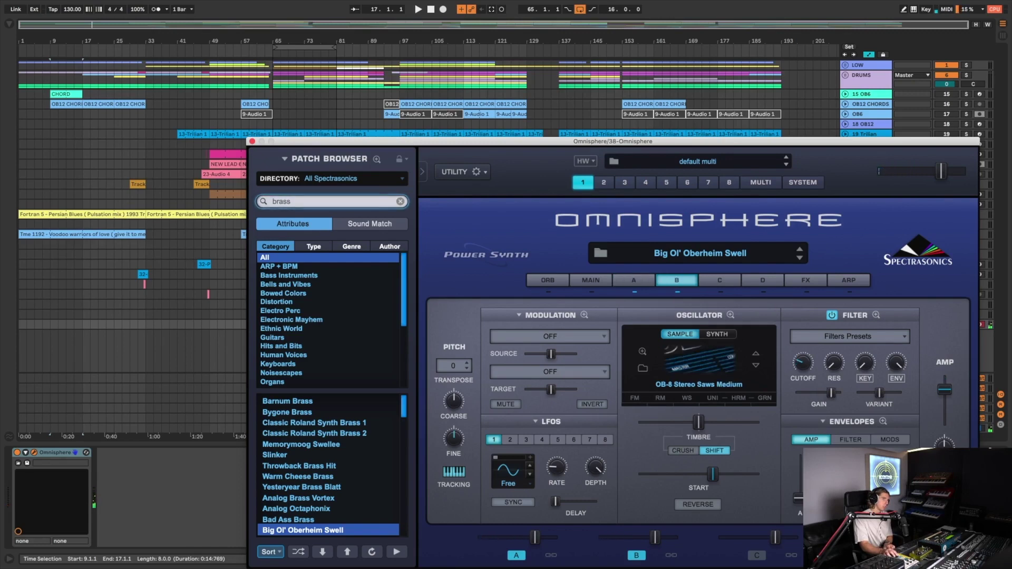
{"action": "mouse_move", "coordinate": [822, 453]}
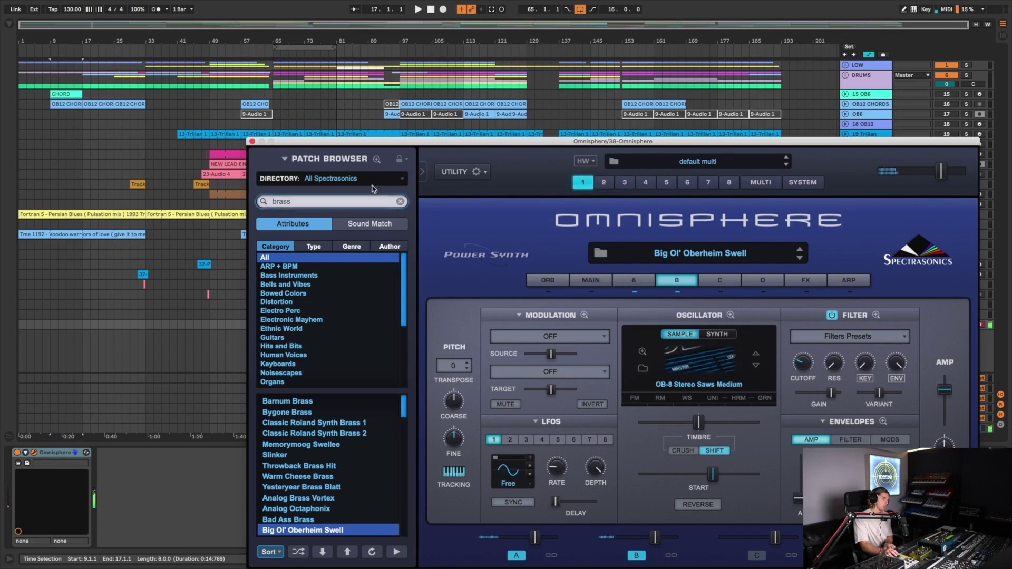
{"action": "left_click", "coordinate": [252, 141]}
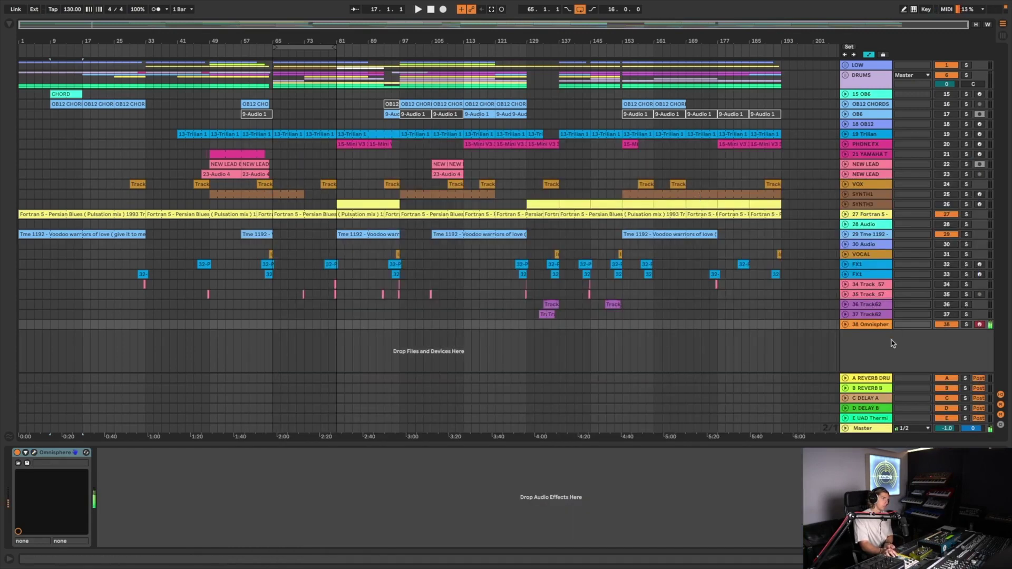
Step: Set track 38's C-DELAY A send to -63 dB and fold the track back
{"action": "left_click", "coordinate": [844, 324]}
{"action": "left_click_drag", "start_coordinate": [976, 343], "coordinate": [976, 340]}
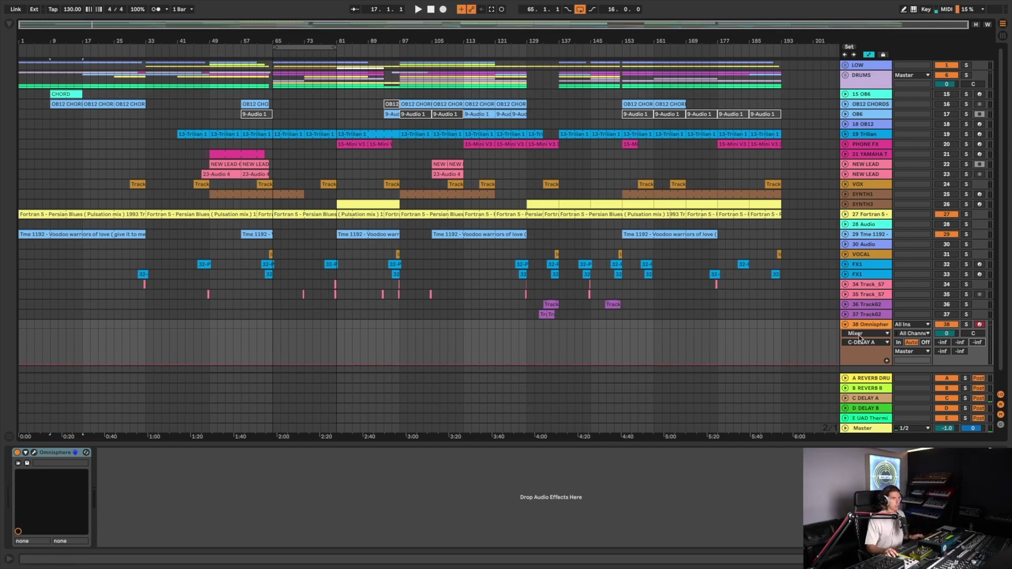
{"action": "left_click", "coordinate": [845, 324]}
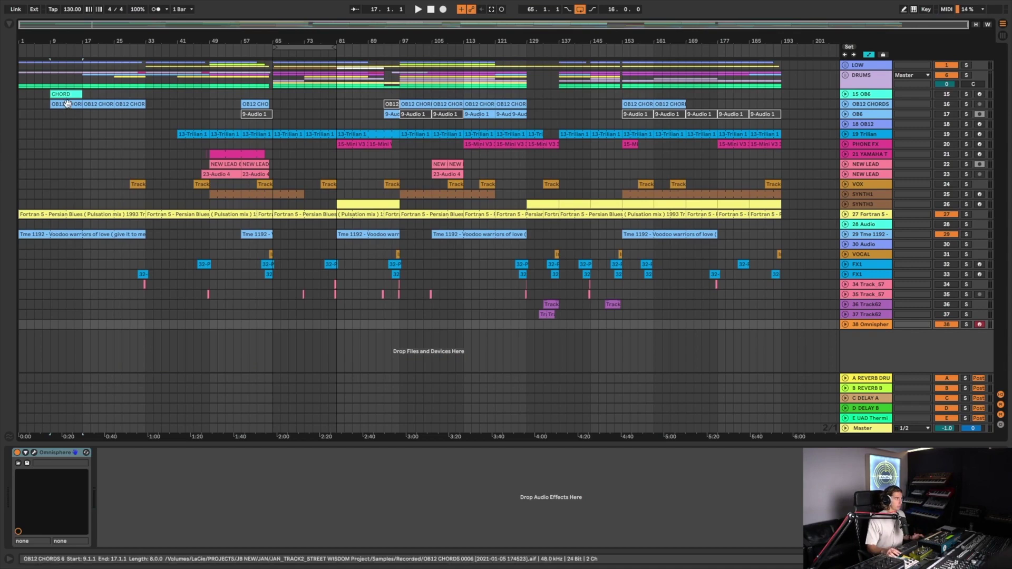
Step: Unfold OB12 CHORDS and 15 OB6, play with OB12 CHORDS soloed, and open the CHORD clip's notes
{"action": "left_click", "coordinate": [845, 104]}
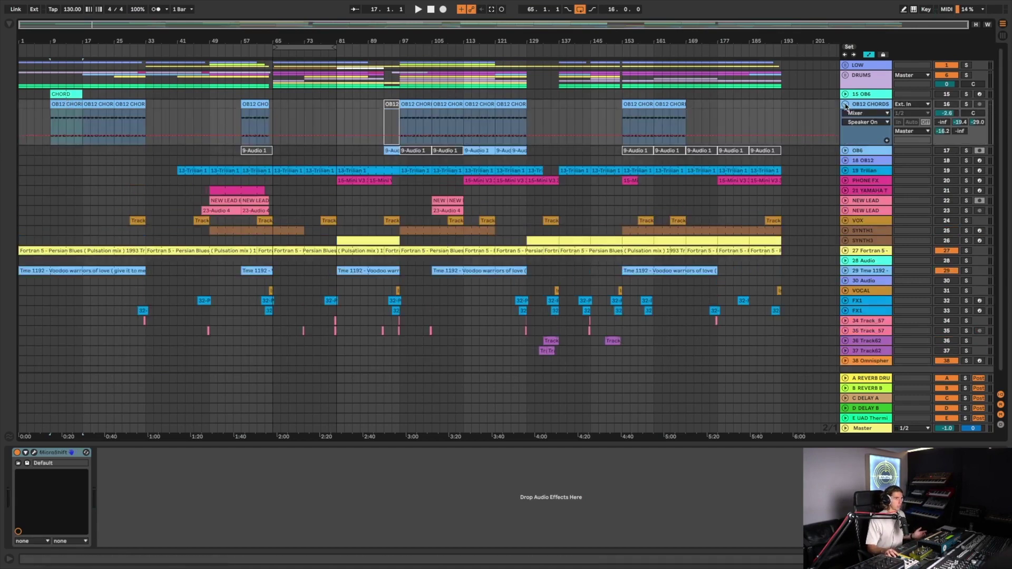
{"action": "left_click", "coordinate": [845, 93]}
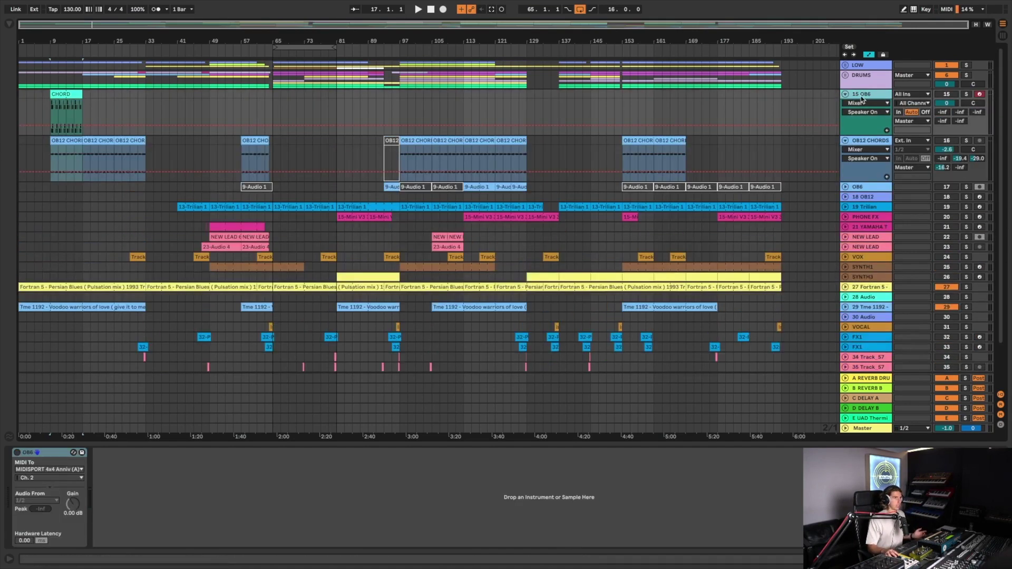
{"action": "key", "text": "space"}
{"action": "left_click", "coordinate": [966, 141]}
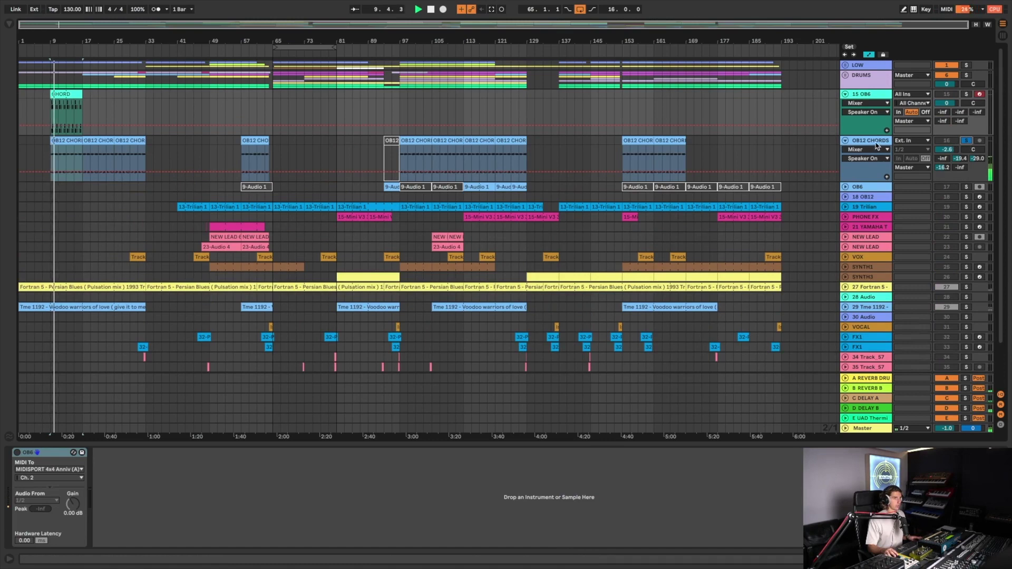
{"action": "double_click", "coordinate": [61, 94]}
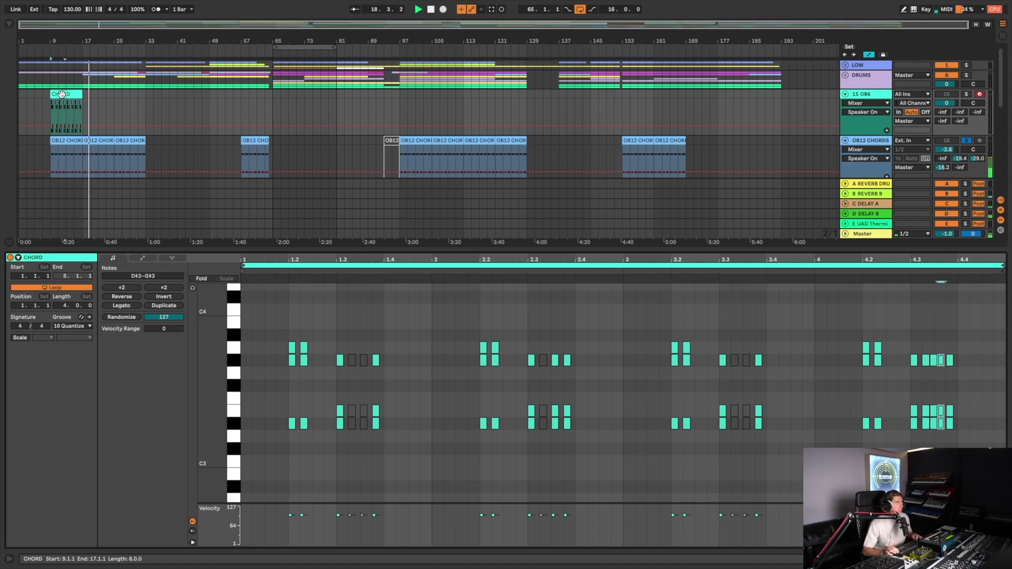
Step: Duplicate the CHORD clip so copies sit at bars 17 and 25
{"action": "key", "text": "ctrl+d"}
{"action": "key", "text": "ctrl+d"}
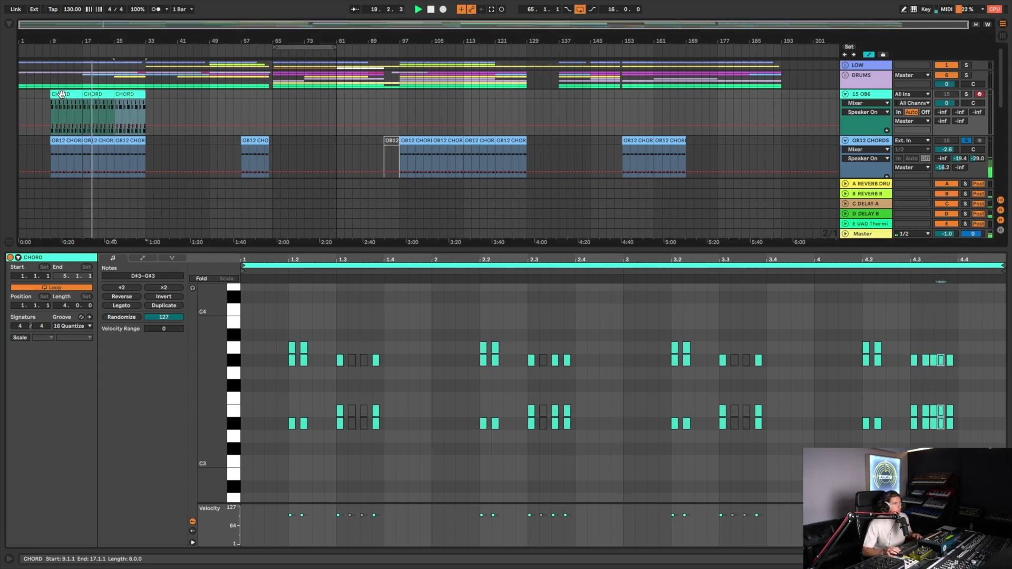
{"action": "left_click", "coordinate": [95, 92]}
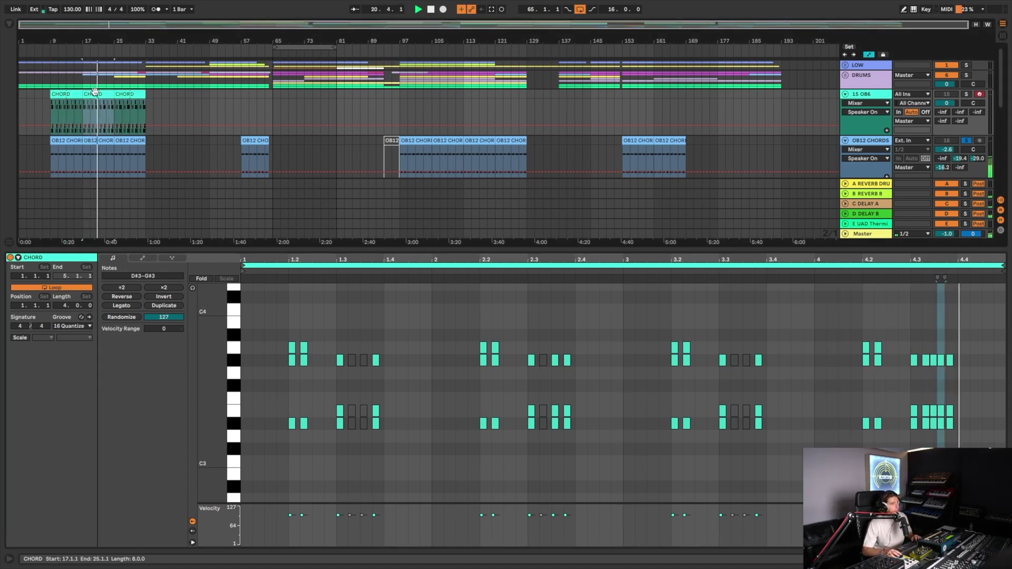
{"action": "left_click", "coordinate": [67, 94]}
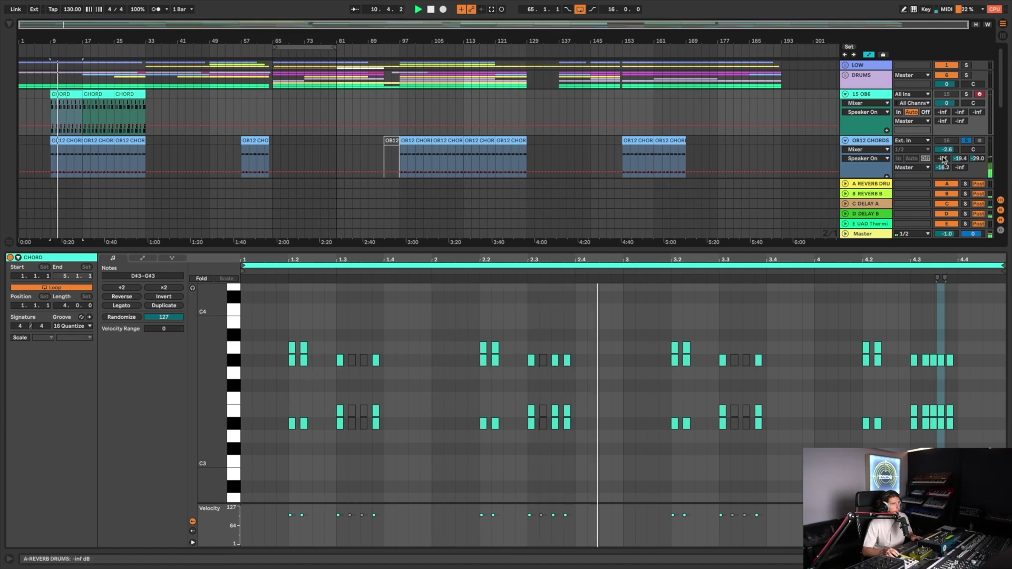
Step: Check OB12 CHORDS' MicroShift and B-REVERB B send, then open its first clip's waveform
{"action": "left_click", "coordinate": [875, 141]}
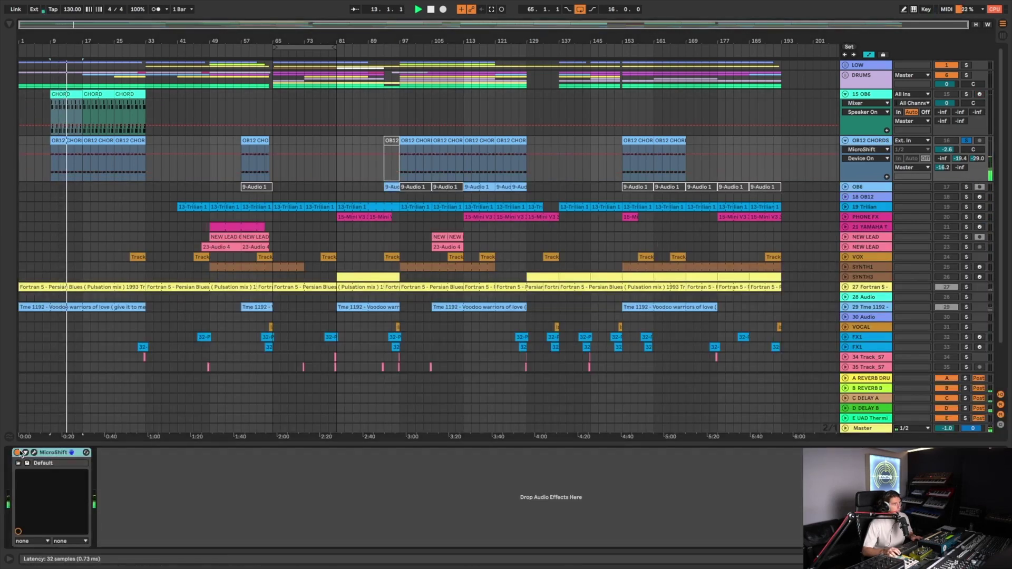
{"action": "left_click", "coordinate": [50, 452]}
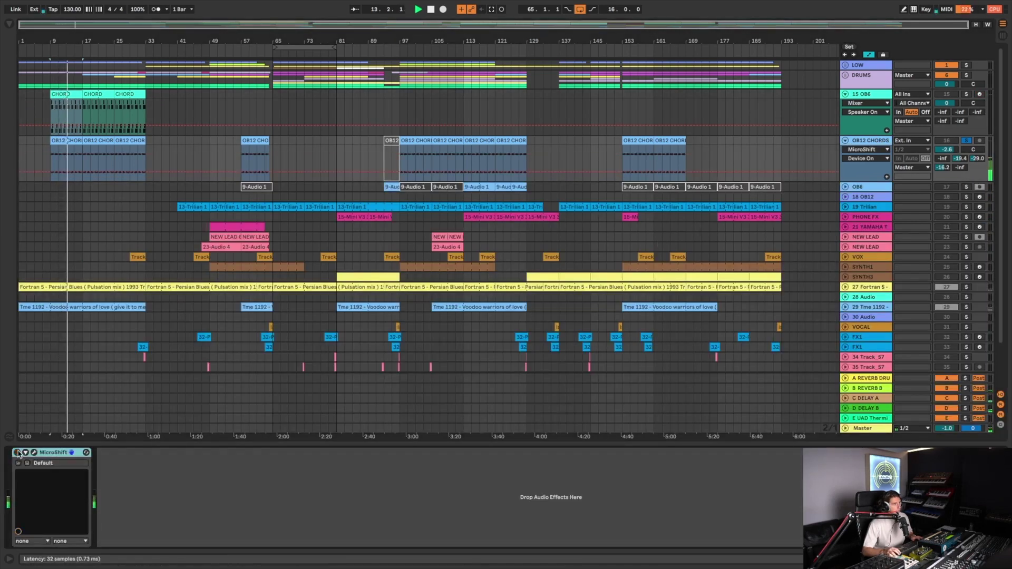
{"action": "left_click", "coordinate": [960, 158]}
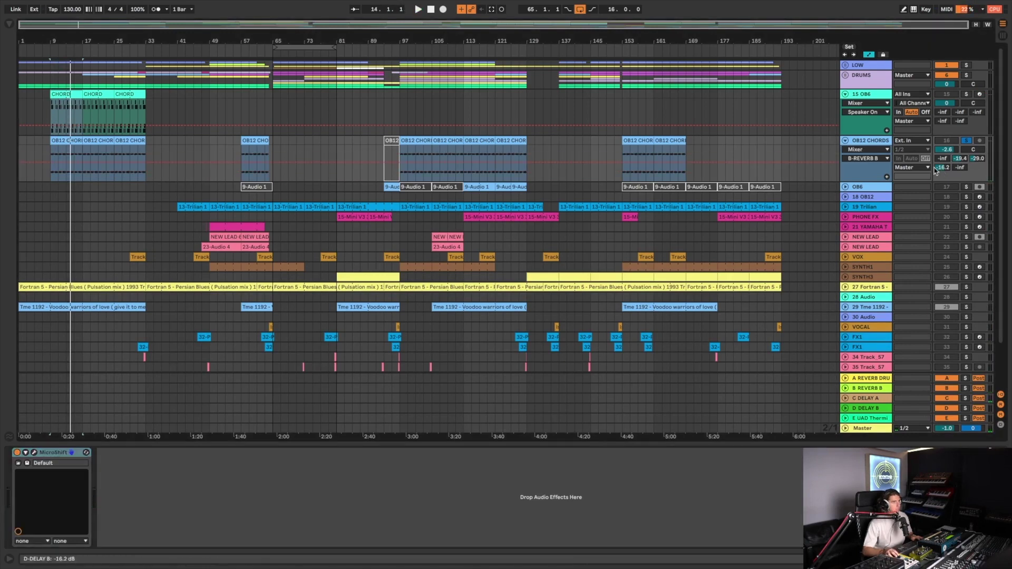
{"action": "double_click", "coordinate": [62, 150]}
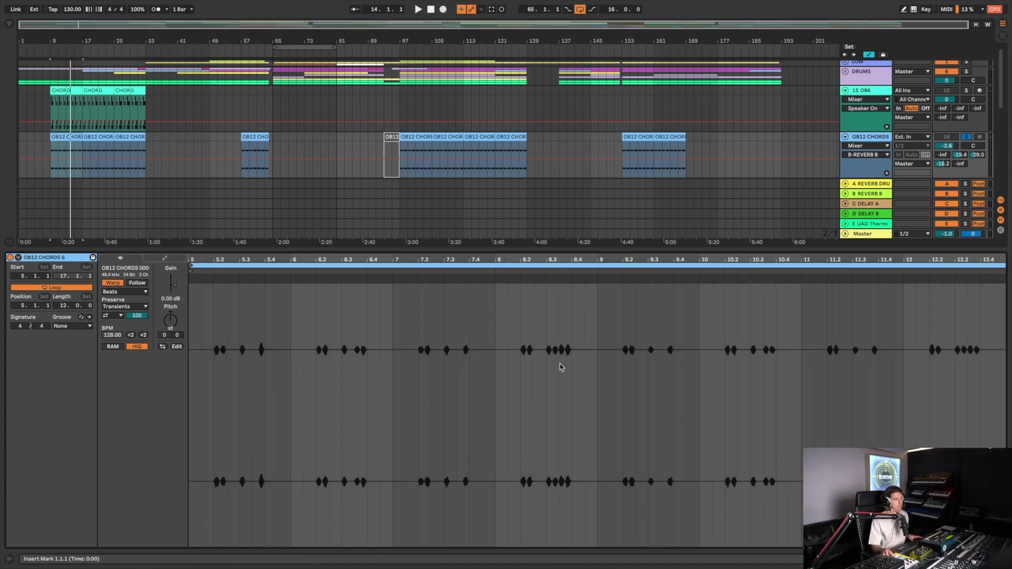
Step: Unsolo OB12 CHORDS during playback, hide the clip detail, and raise its volume to -2.0 dB
{"action": "key", "text": "space"}
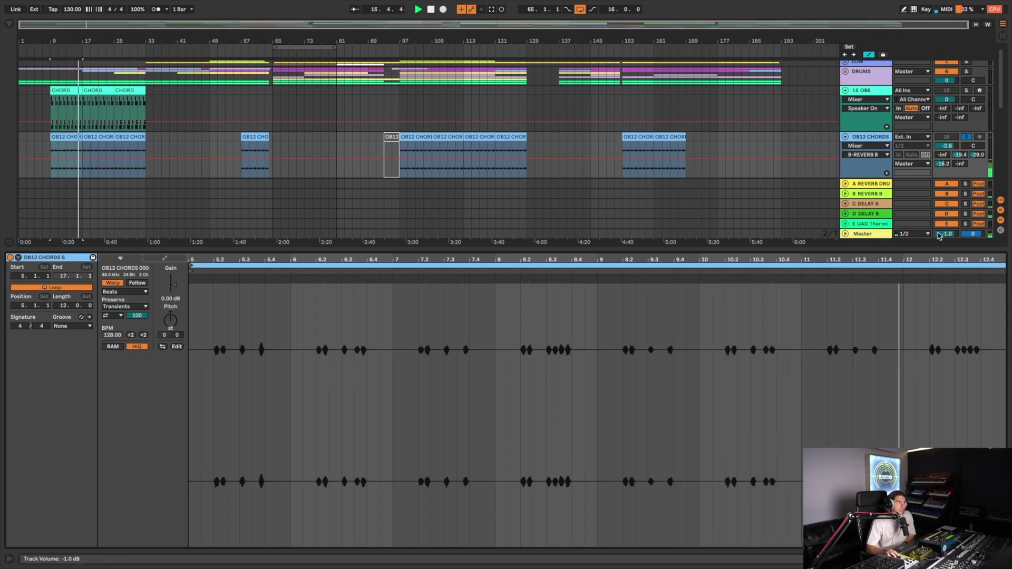
{"action": "left_click", "coordinate": [967, 137]}
{"action": "left_click", "coordinate": [947, 137]}
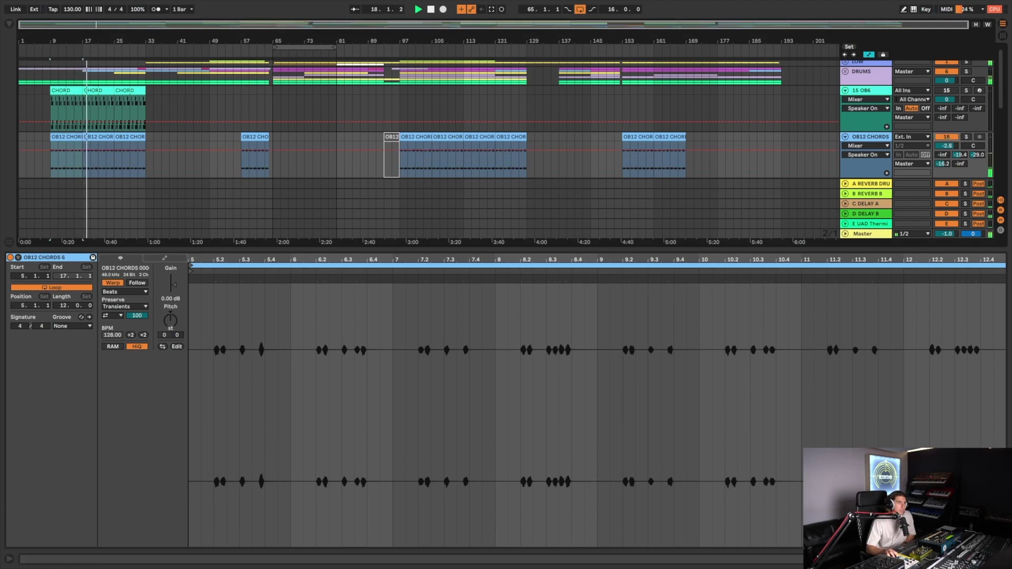
{"action": "key", "text": "ctrl+alt+l"}
{"action": "left_click_drag", "start_coordinate": [946, 149], "coordinate": [947, 146]}
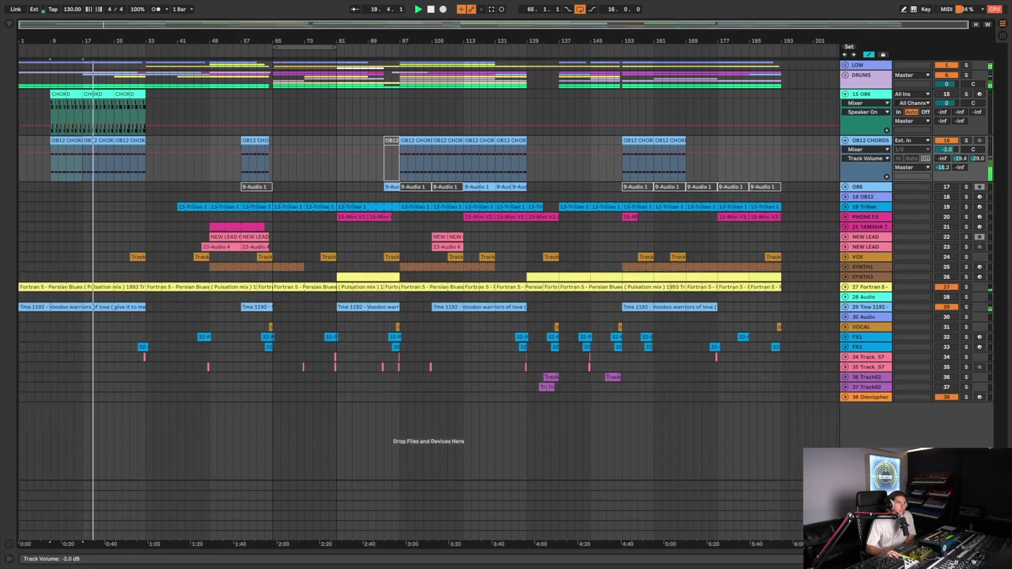
Step: Fold OB12 CHORDS and 15 OB6, solo track 38, and play the bars 9–17 selection
{"action": "left_click", "coordinate": [845, 140]}
{"action": "left_click", "coordinate": [845, 94]}
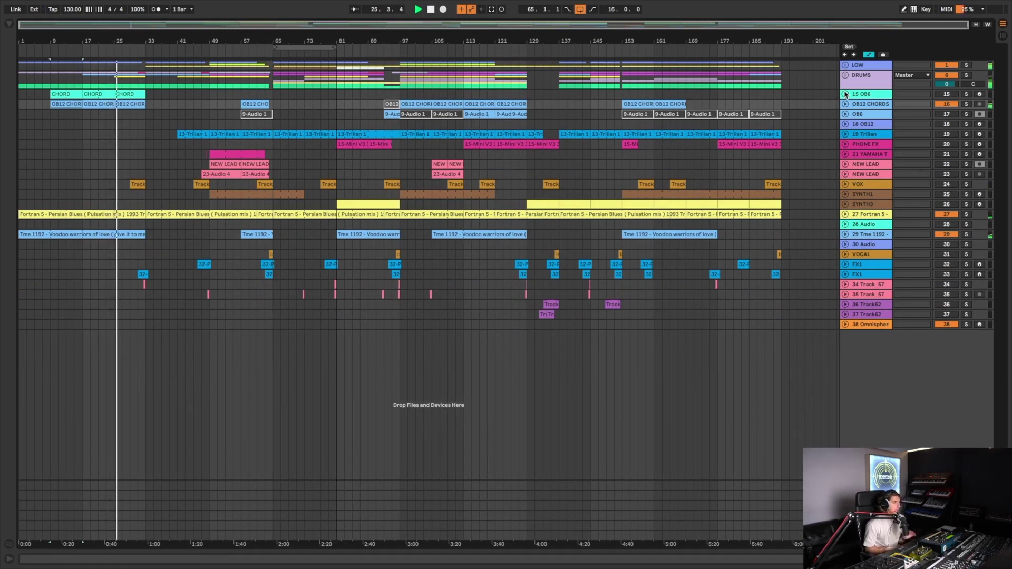
{"action": "key", "text": "space"}
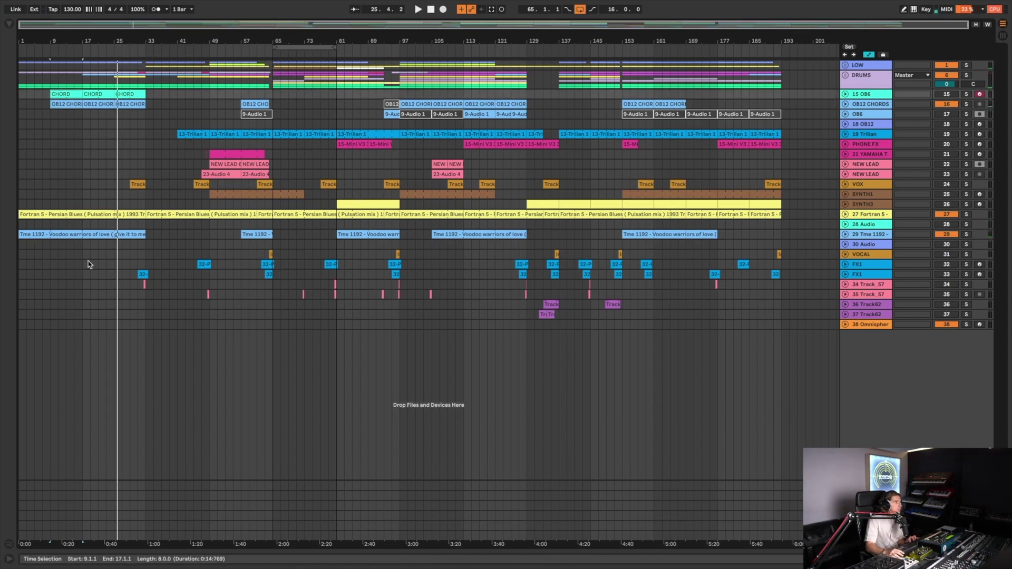
{"action": "left_click", "coordinate": [51, 315]}
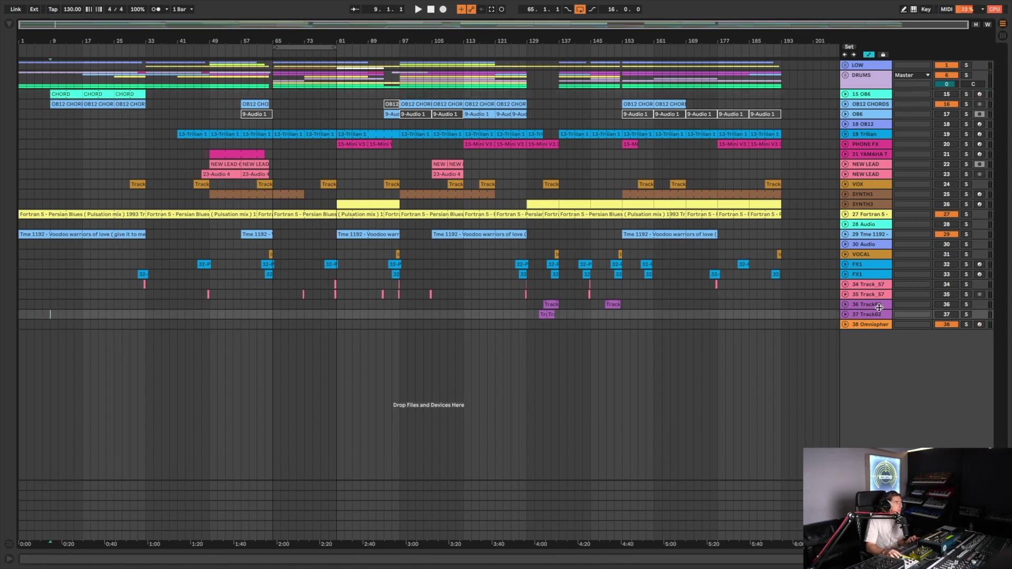
{"action": "left_click", "coordinate": [967, 325]}
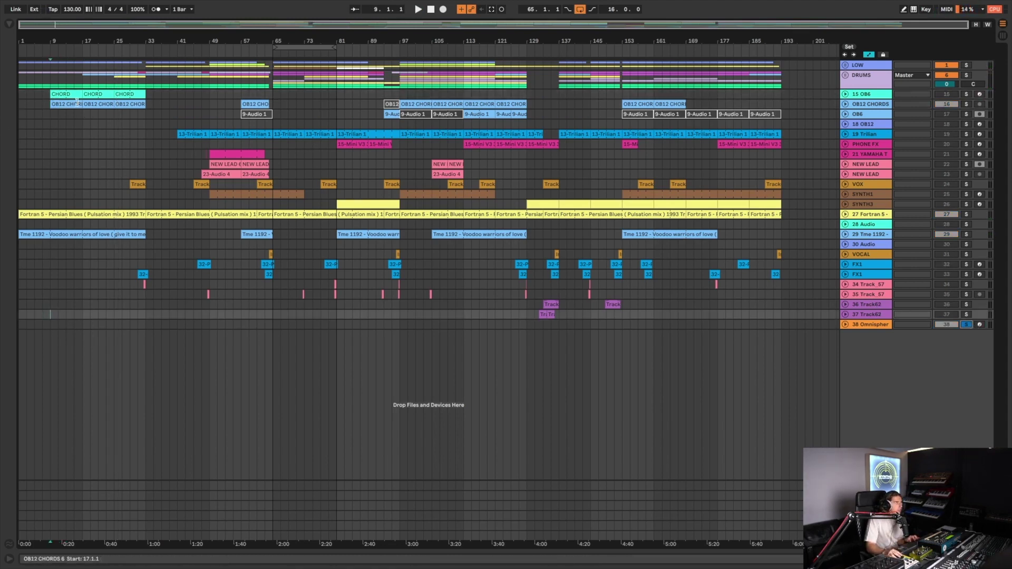
{"action": "mouse_move", "coordinate": [58, 314]}
{"action": "left_mouse_down"}
{"action": "mouse_move", "coordinate": [72, 316]}
{"action": "mouse_move", "coordinate": [64, 325]}
{"action": "left_mouse_up"}
{"action": "key", "text": "space"}
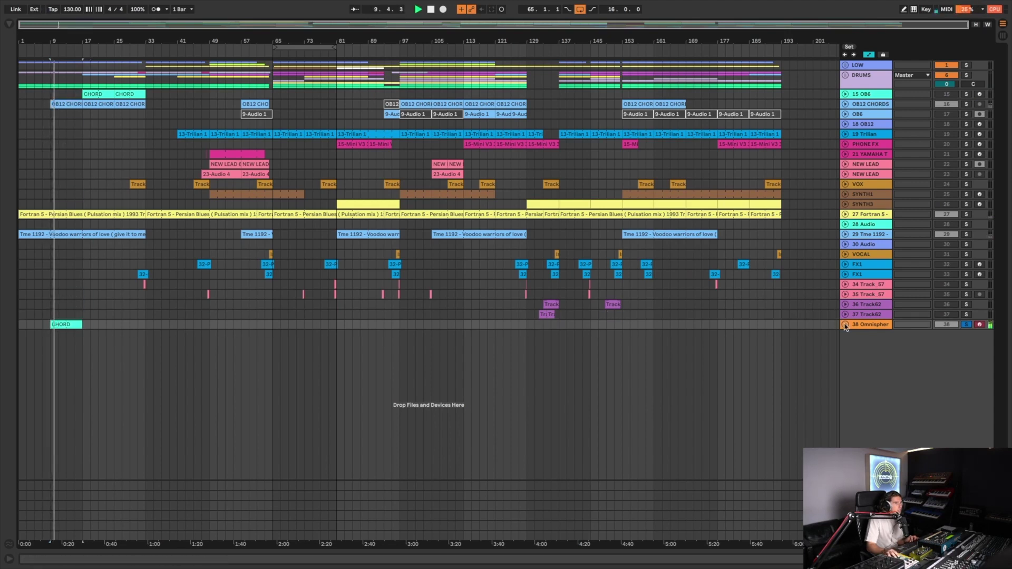
Step: Expand track 38, raise its reverb B send to -13.4 dB, and open its Omnisphere window
{"action": "double_click", "coordinate": [877, 325]}
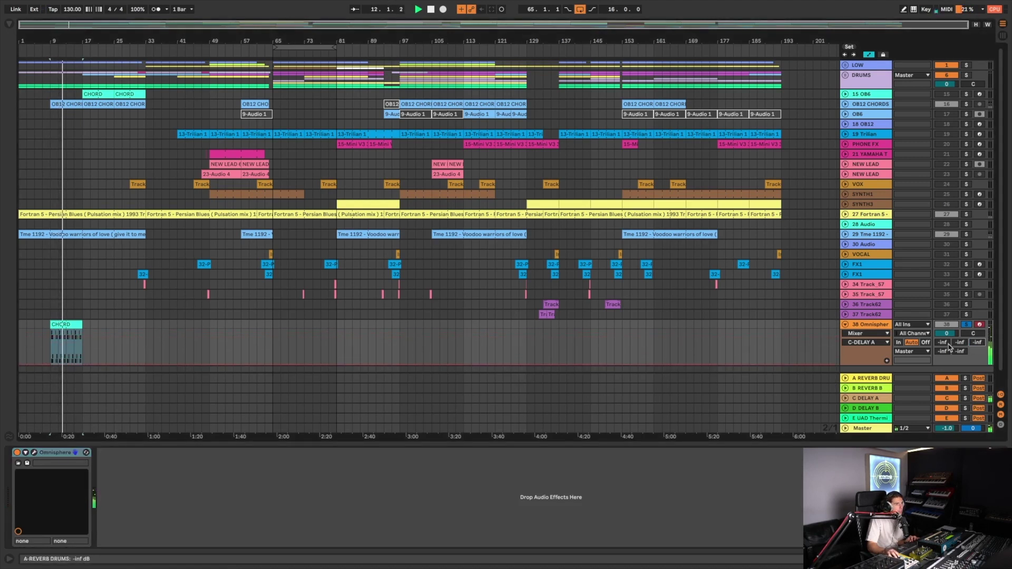
{"action": "left_click_drag", "start_coordinate": [942, 351], "coordinate": [959, 327]}
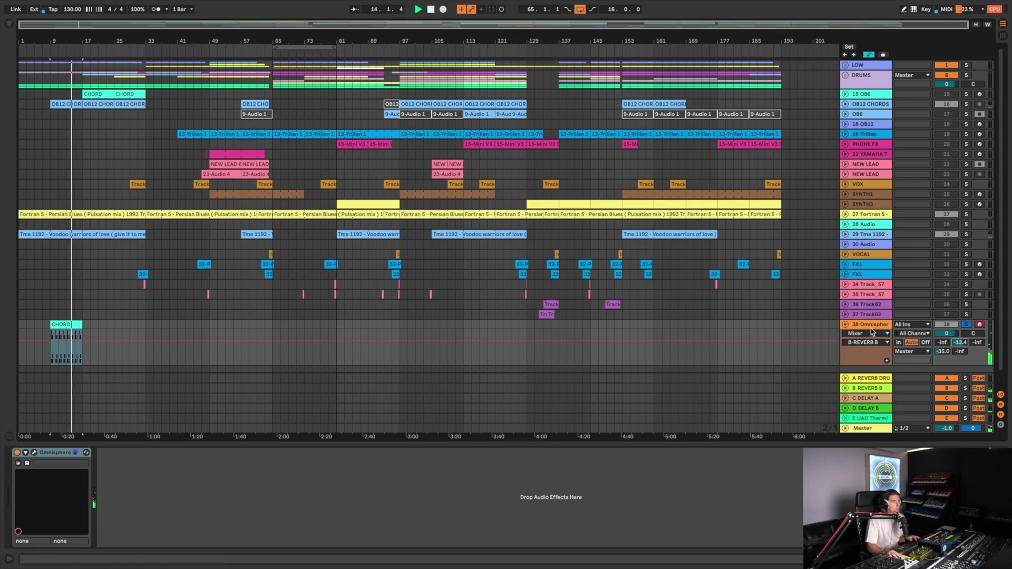
{"action": "left_click", "coordinate": [72, 323]}
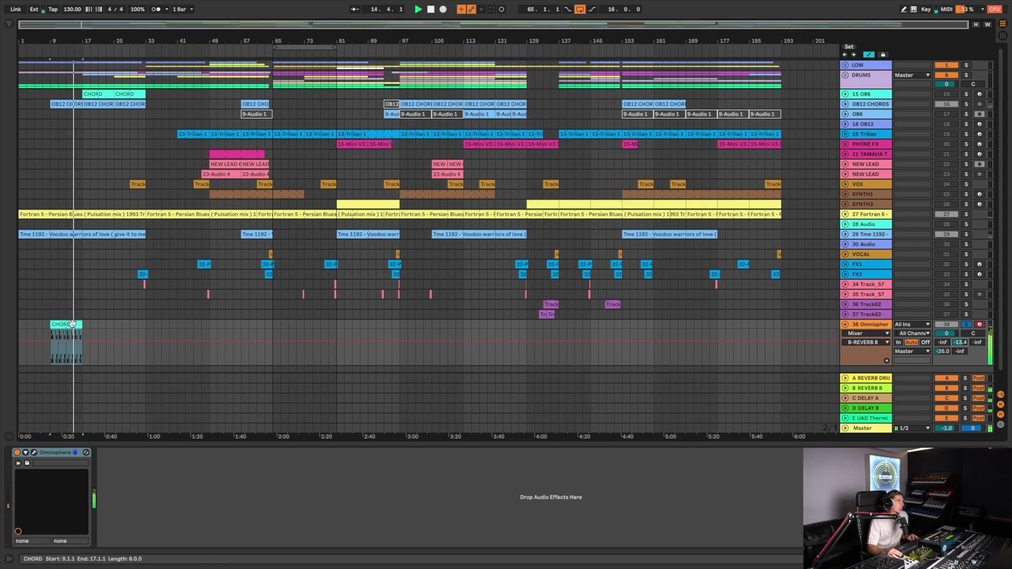
{"action": "left_click", "coordinate": [34, 452]}
{"action": "scroll", "coordinate": [309, 517], "scroll_direction": "down", "scroll_amount": 3}
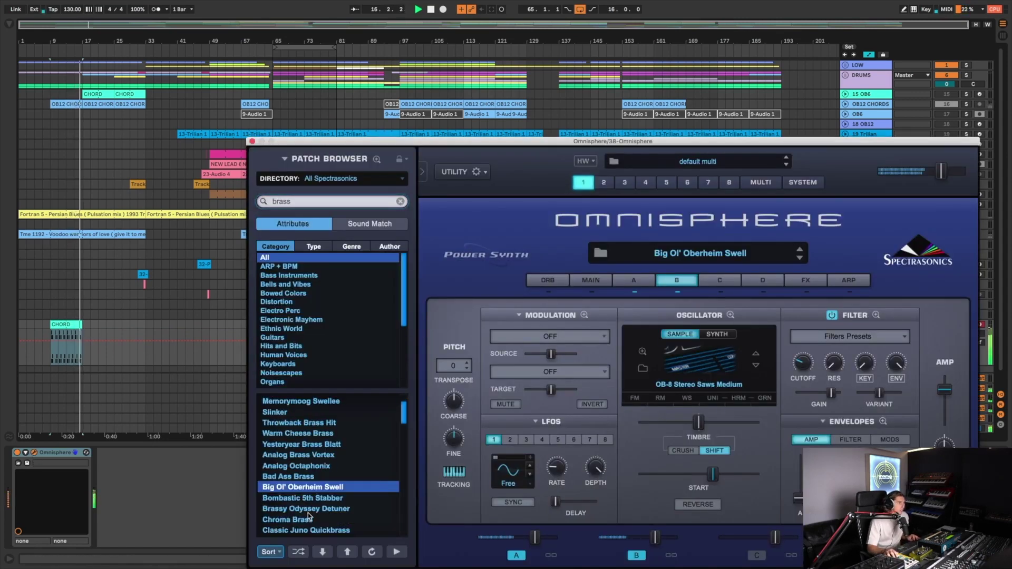
Step: Audition brass patches, settle on Classic Juno Quickbrass, and lower layer A's cutoff to 0.078 kHz
{"action": "left_click", "coordinate": [310, 509]}
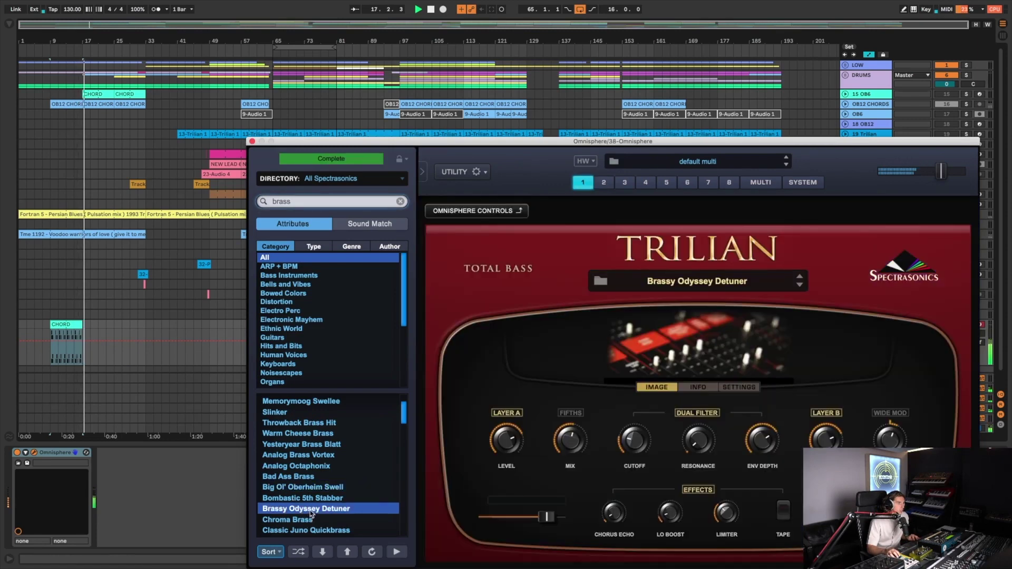
{"action": "left_click", "coordinate": [310, 520]}
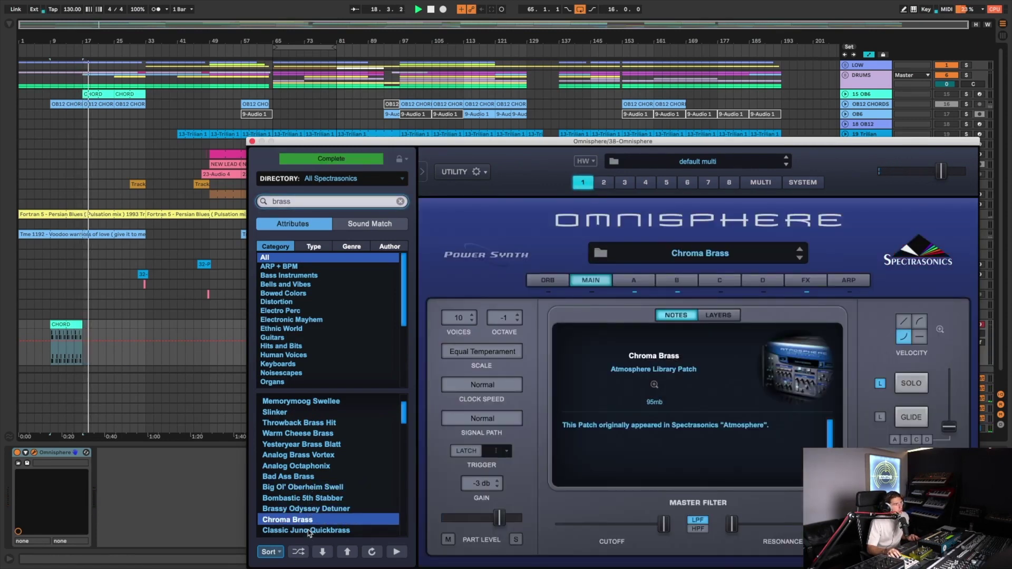
{"action": "key", "text": "Down"}
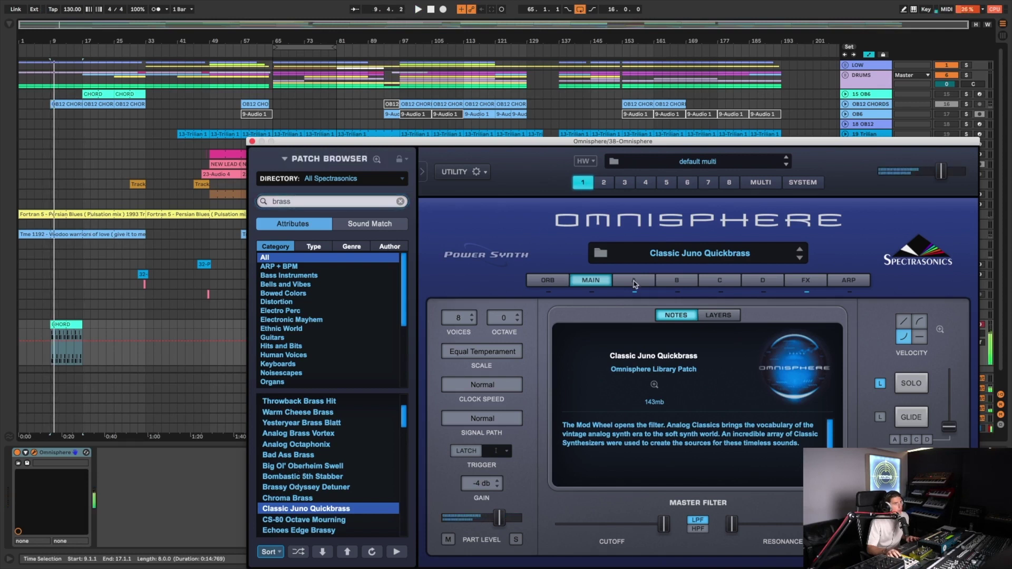
{"action": "left_click", "coordinate": [634, 282]}
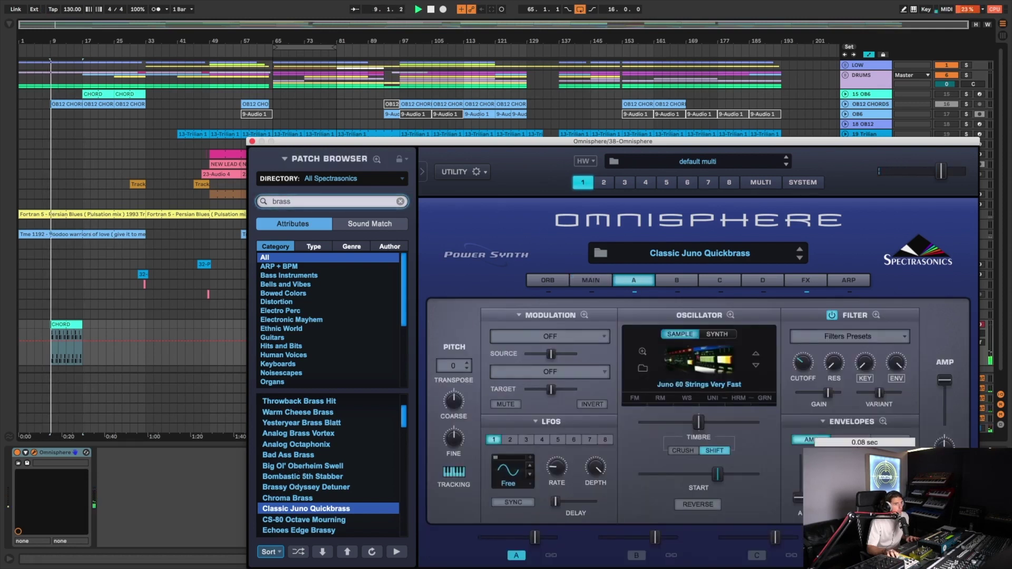
{"action": "mouse_move", "coordinate": [805, 382]}
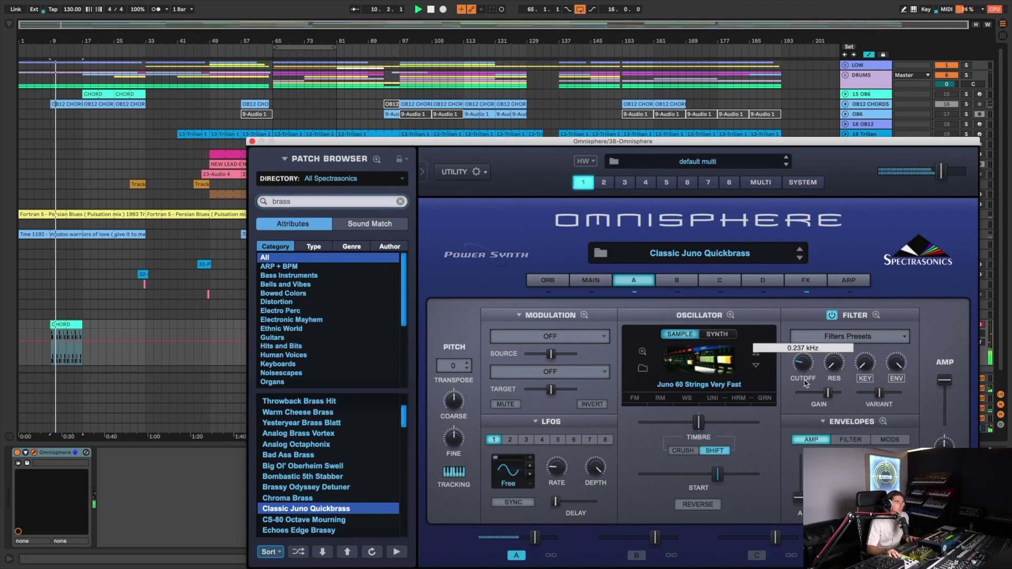
{"action": "left_click_drag", "start_coordinate": [804, 382], "coordinate": [805, 397]}
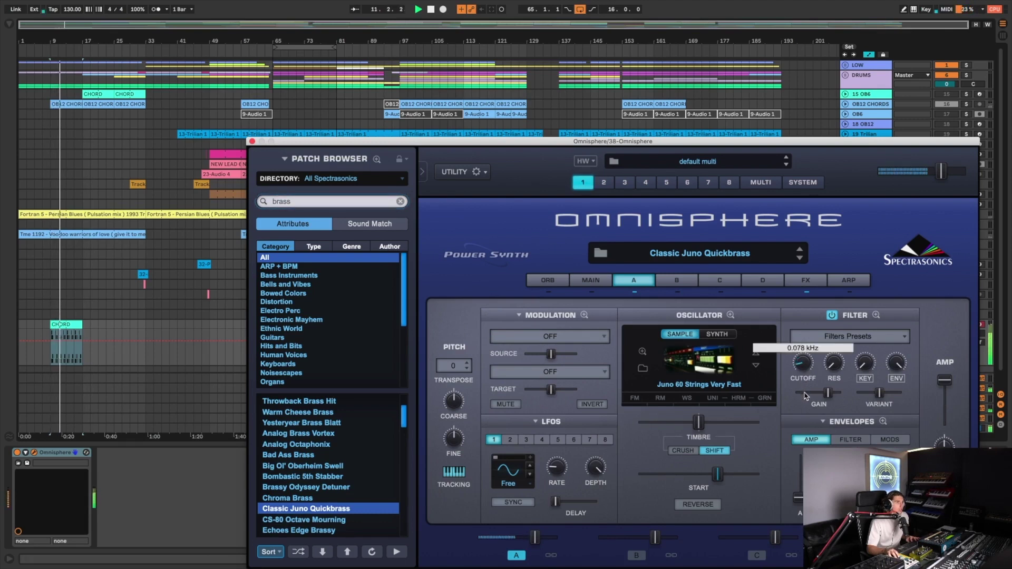
Step: Close Omnisphere, nudge track 38's reverb B send, and pull its volume down
{"action": "left_click", "coordinate": [252, 142]}
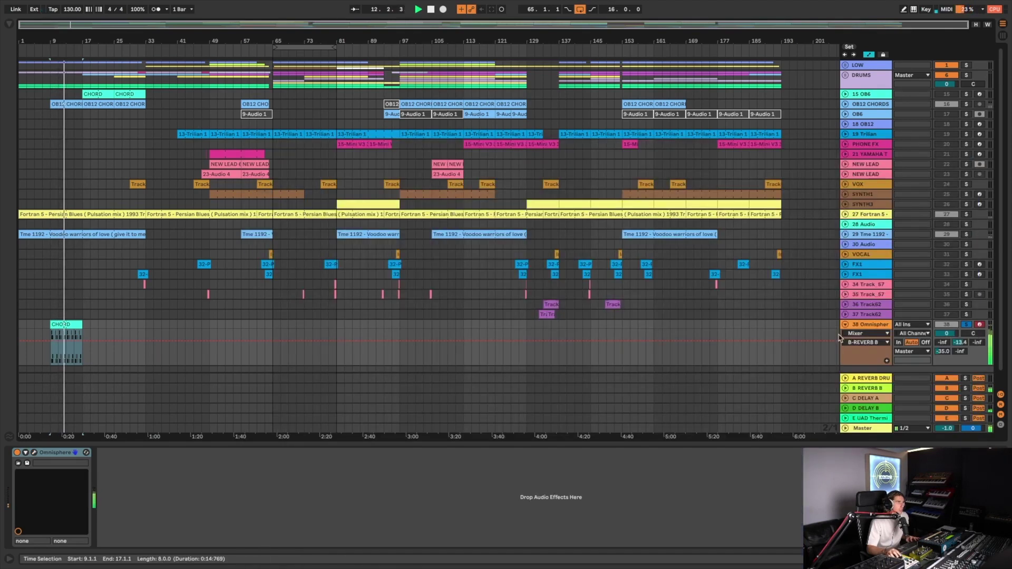
{"action": "mouse_move", "coordinate": [962, 343]}
{"action": "left_mouse_down"}
{"action": "mouse_move", "coordinate": [963, 327]}
{"action": "mouse_move", "coordinate": [954, 341]}
{"action": "left_mouse_up"}
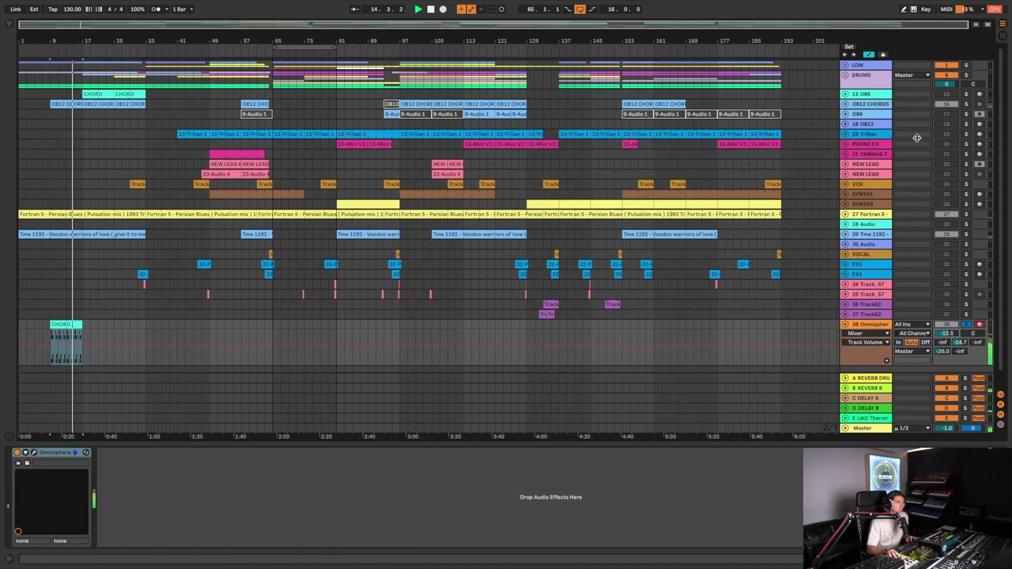
{"action": "left_click", "coordinate": [966, 325]}
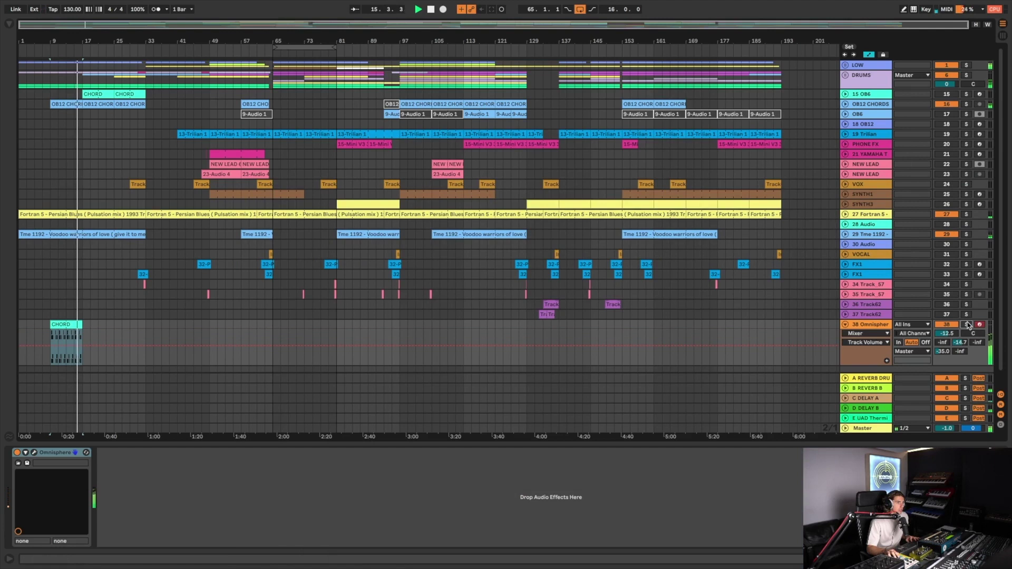
{"action": "left_click", "coordinate": [936, 325]}
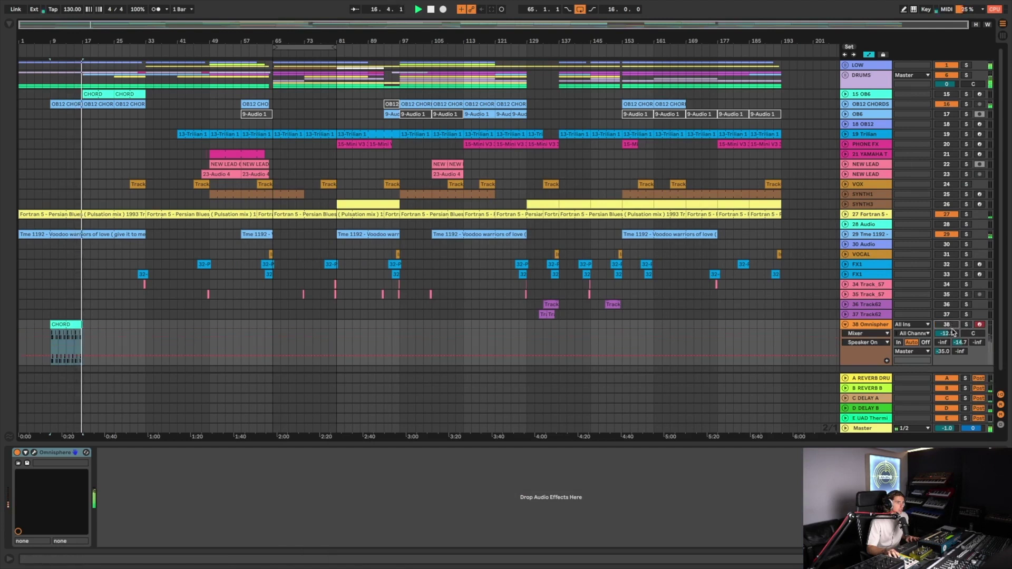
{"action": "left_click_drag", "start_coordinate": [939, 332], "coordinate": [947, 348]}
{"action": "left_click", "coordinate": [946, 316]}
{"action": "left_click", "coordinate": [938, 327]}
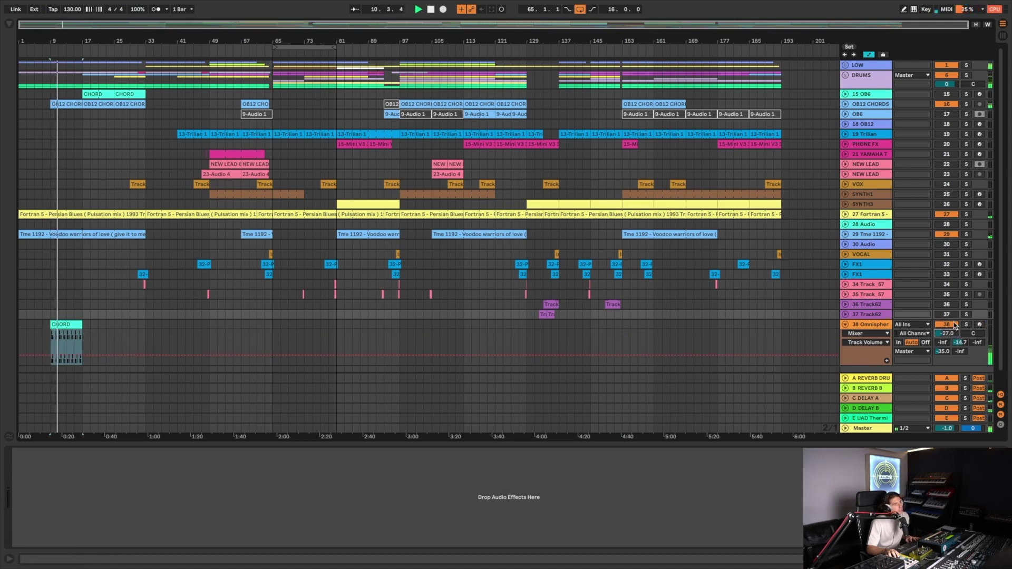
Step: Compare track 38 against OB12 CHORDS in solo and set its volume to -21.4 dB
{"action": "left_click", "coordinate": [953, 325]}
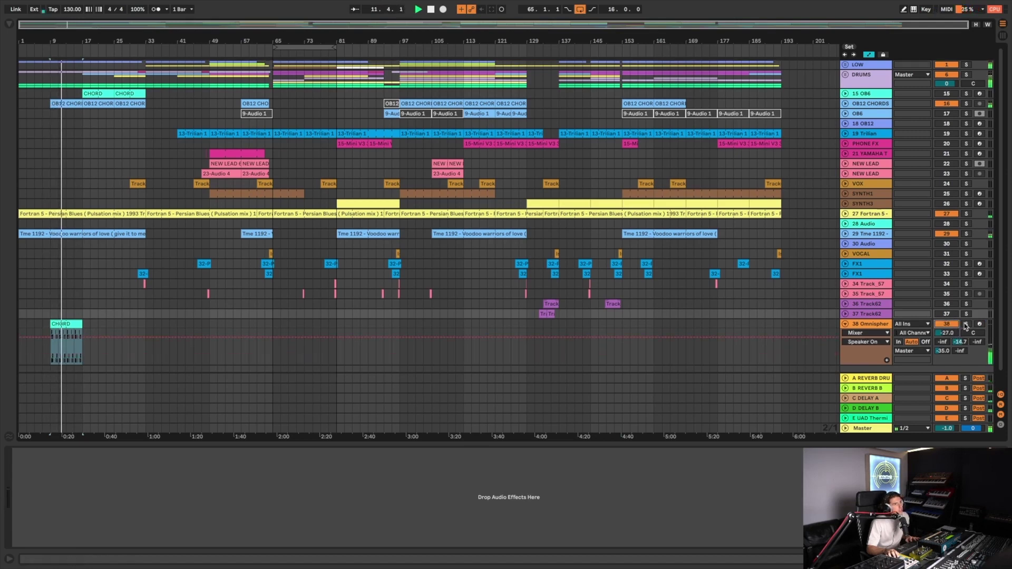
{"action": "left_click", "coordinate": [966, 324]}
{"action": "left_click", "coordinate": [966, 104]}
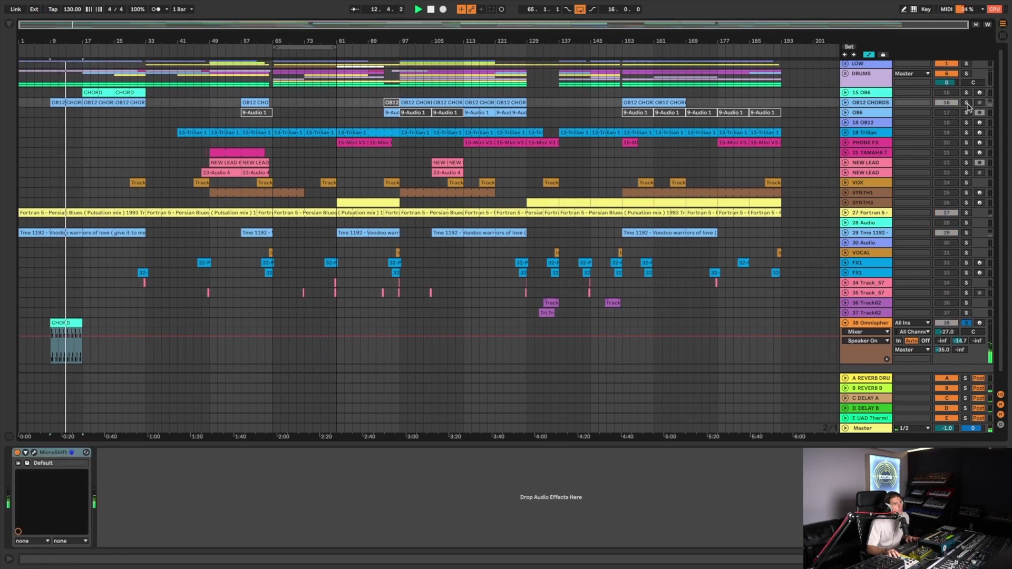
{"action": "left_click", "coordinate": [965, 322]}
{"action": "left_click_drag", "start_coordinate": [947, 331], "coordinate": [947, 315]}
{"action": "key", "text": "space"}
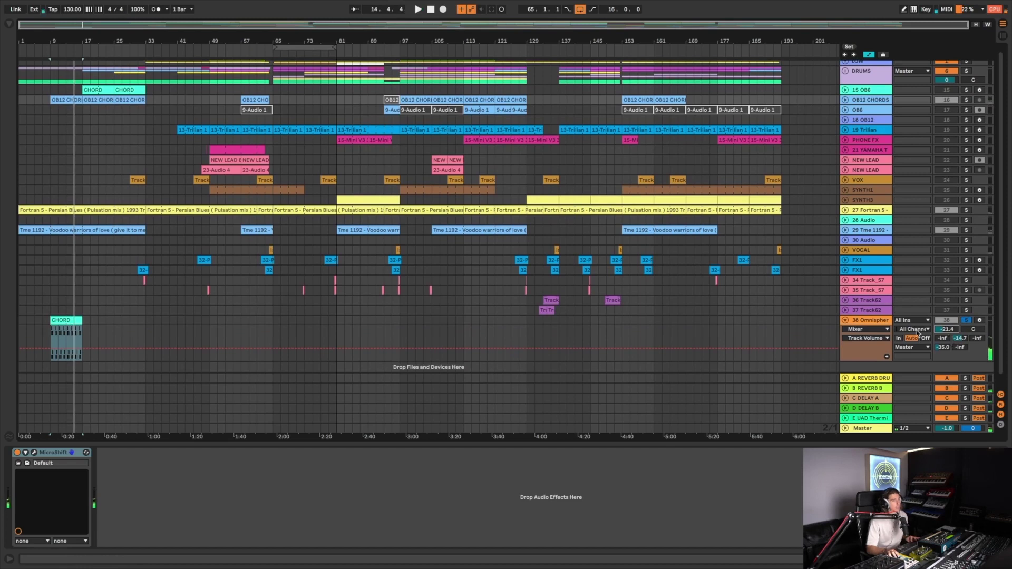
Step: Alternate solos between OB12 CHORDS and track 38 while replaying from bar 9
{"action": "left_click", "coordinate": [948, 320]}
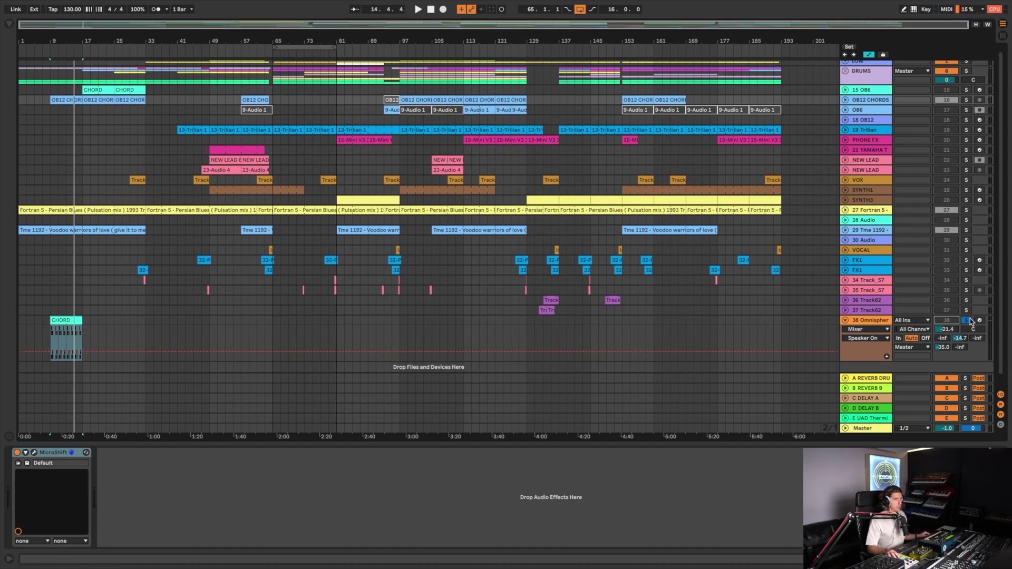
{"action": "left_click", "coordinate": [966, 320]}
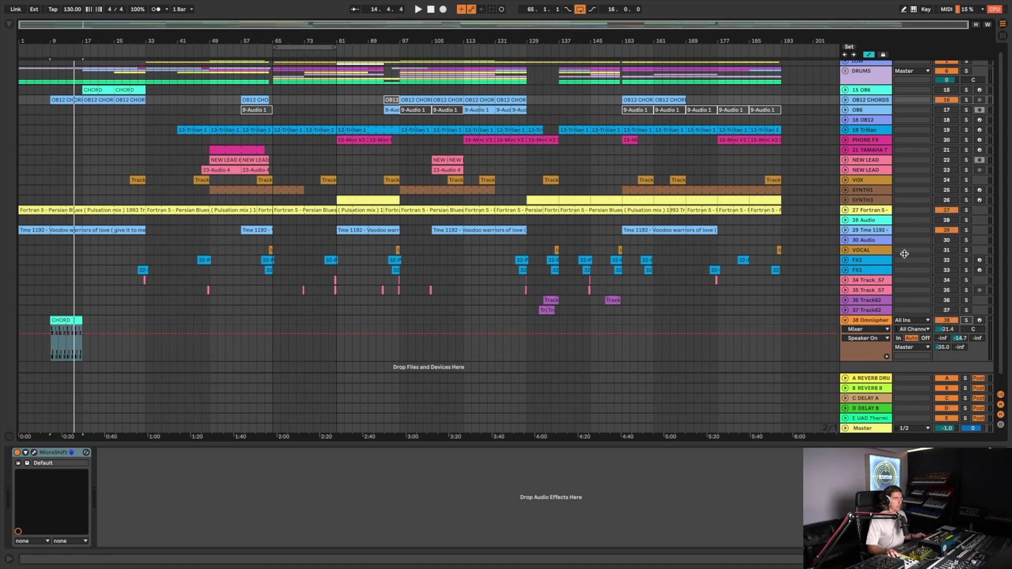
{"action": "scroll", "coordinate": [903, 253], "scroll_direction": "down", "scroll_amount": 1}
{"action": "left_click", "coordinate": [966, 99]}
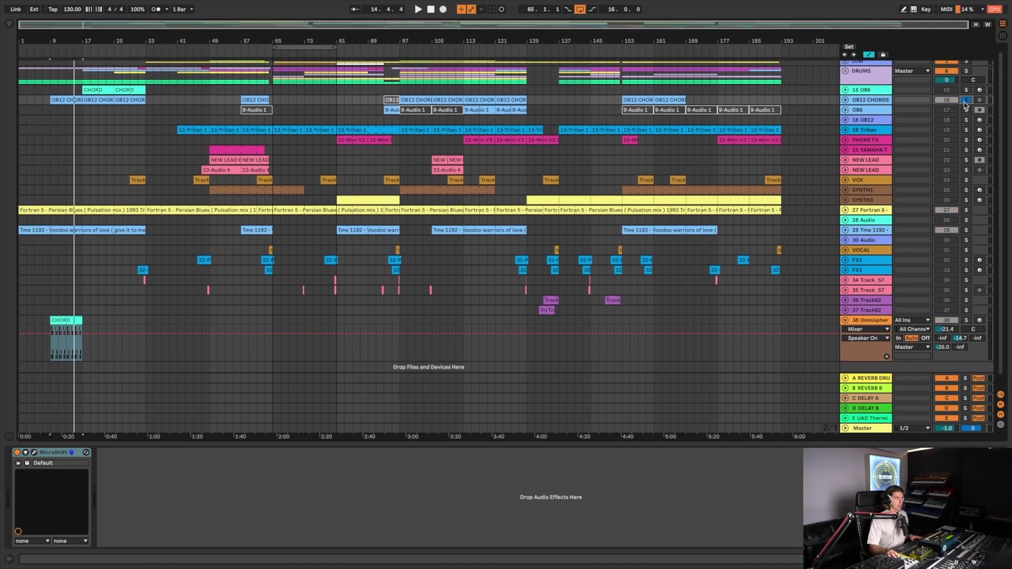
{"action": "key", "text": "space"}
{"action": "left_click", "coordinate": [965, 101]}
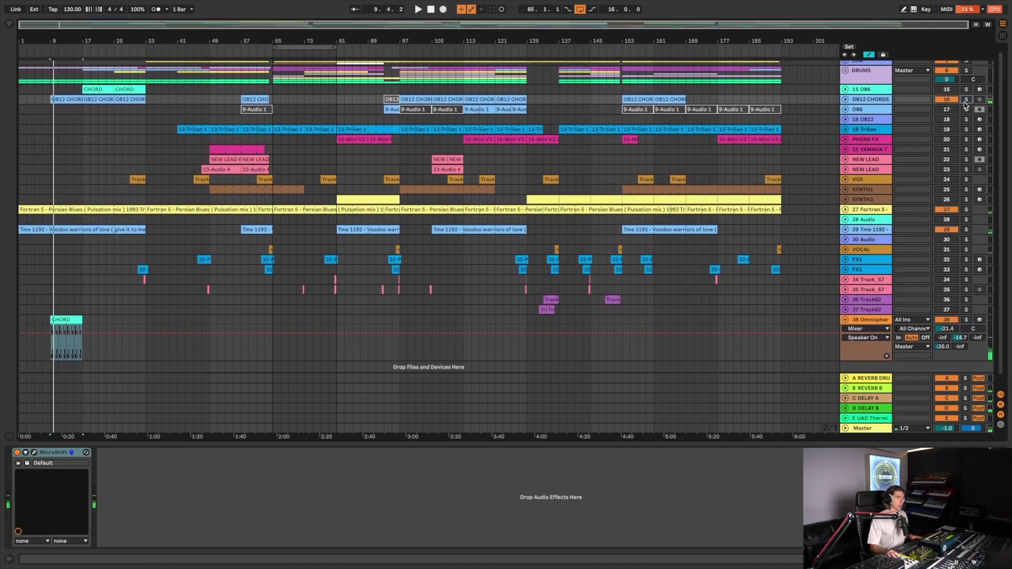
{"action": "left_click", "coordinate": [966, 320]}
{"action": "scroll", "coordinate": [896, 333], "scroll_direction": "up", "scroll_amount": 1}
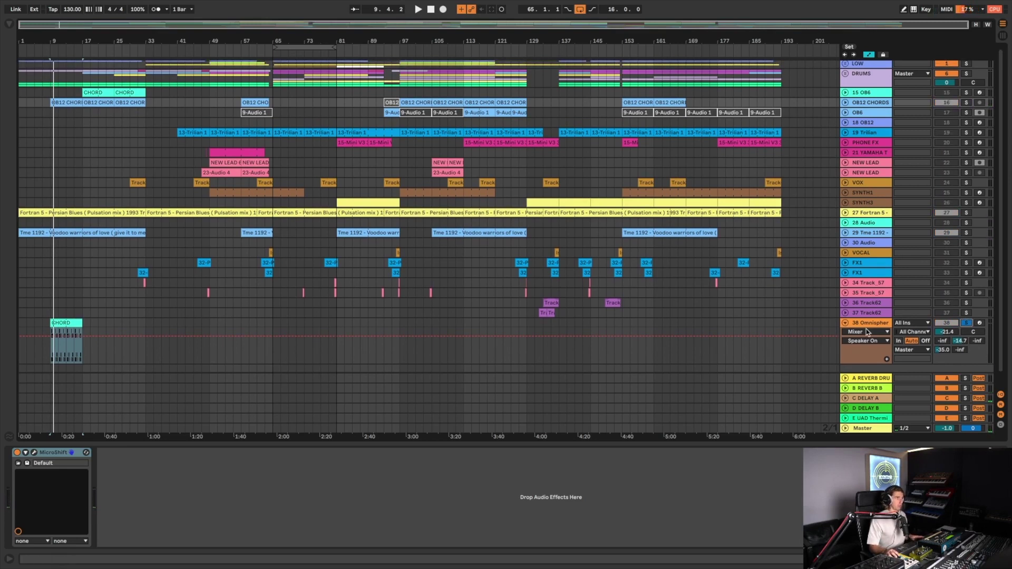
{"action": "key", "text": "space"}
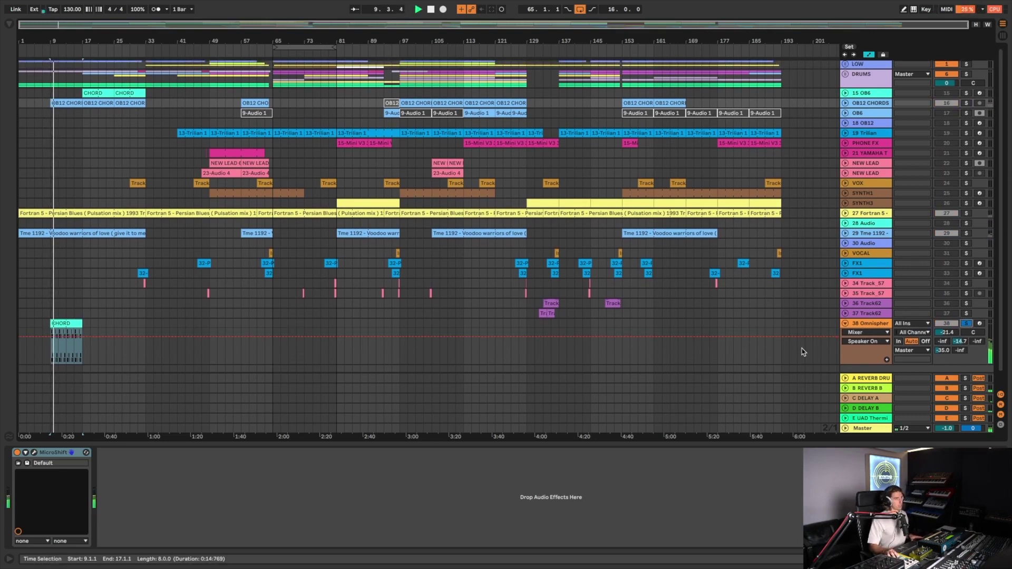
Step: Raise track 38's reverb B send to -9.4 dB, unsolo it, and select its Omnisphere device
{"action": "left_click_drag", "start_coordinate": [960, 340], "coordinate": [960, 337]}
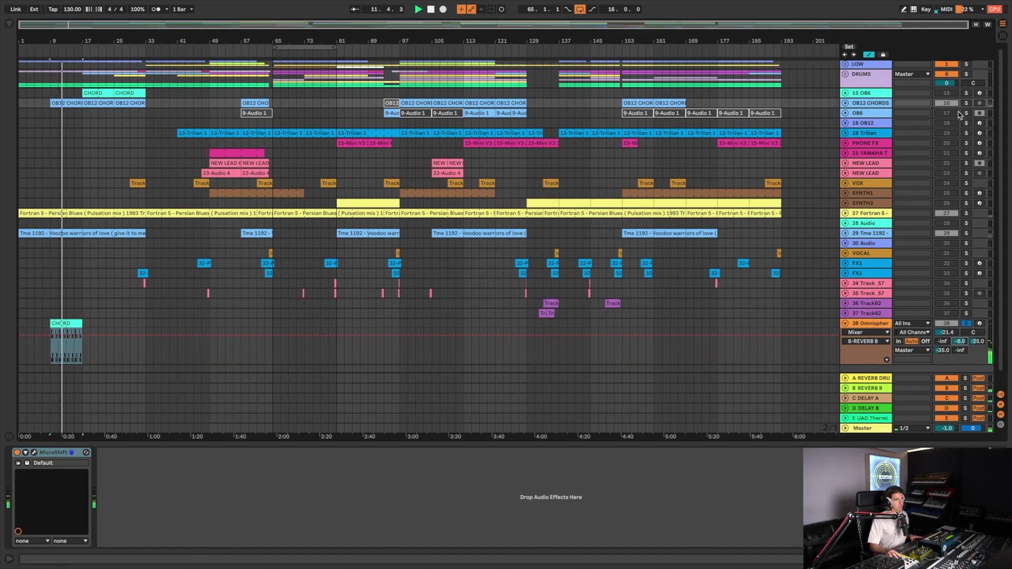
{"action": "left_click", "coordinate": [967, 324]}
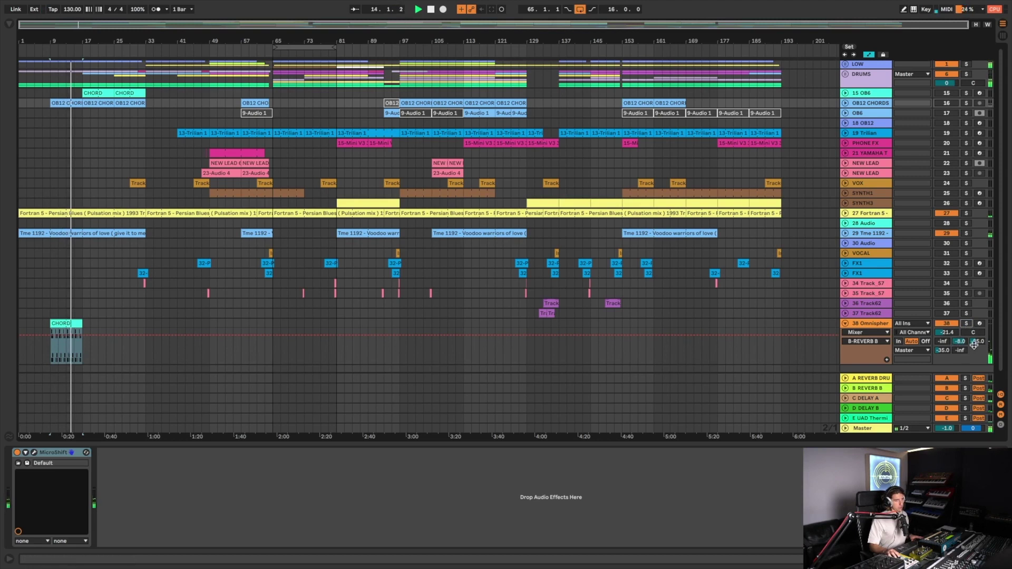
{"action": "left_click", "coordinate": [956, 357]}
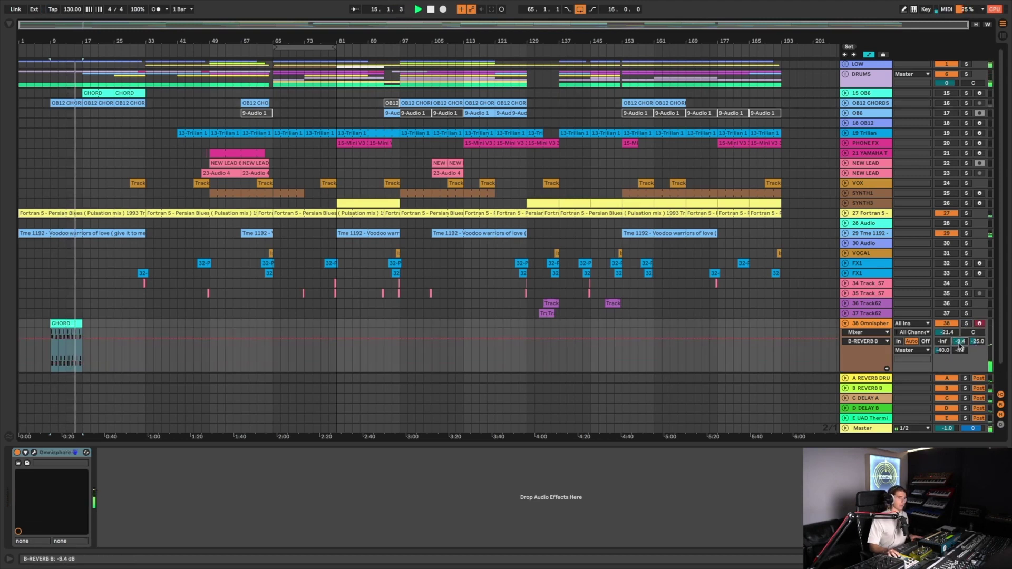
{"action": "left_click", "coordinate": [177, 466]}
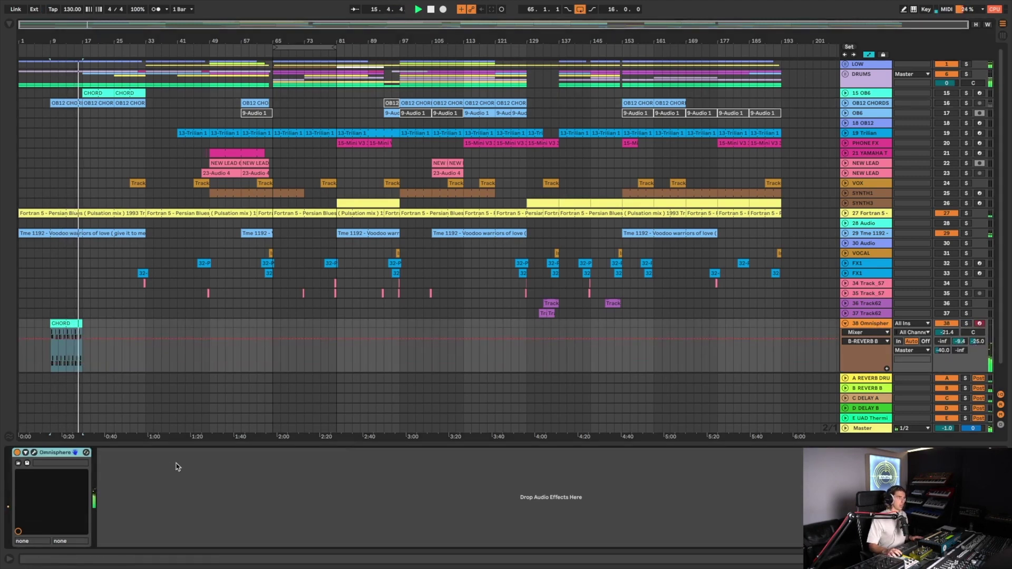
Step: Loop bars 9–17, set layer A's filter cutoff to 0.050 kHz, and close Omnisphere
{"action": "left_click", "coordinate": [33, 452]}
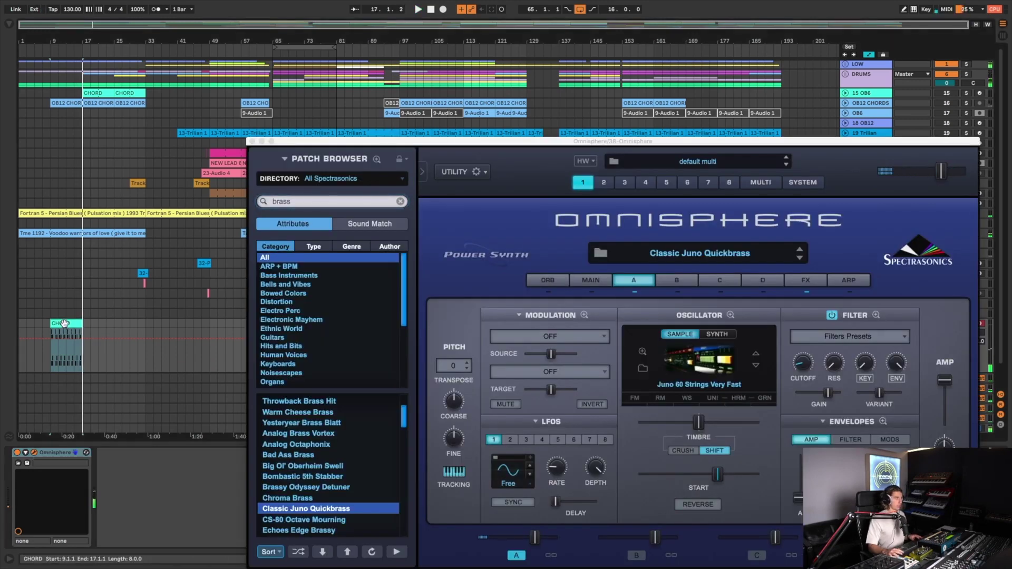
{"action": "key", "text": "super+l"}
{"action": "key", "text": "space"}
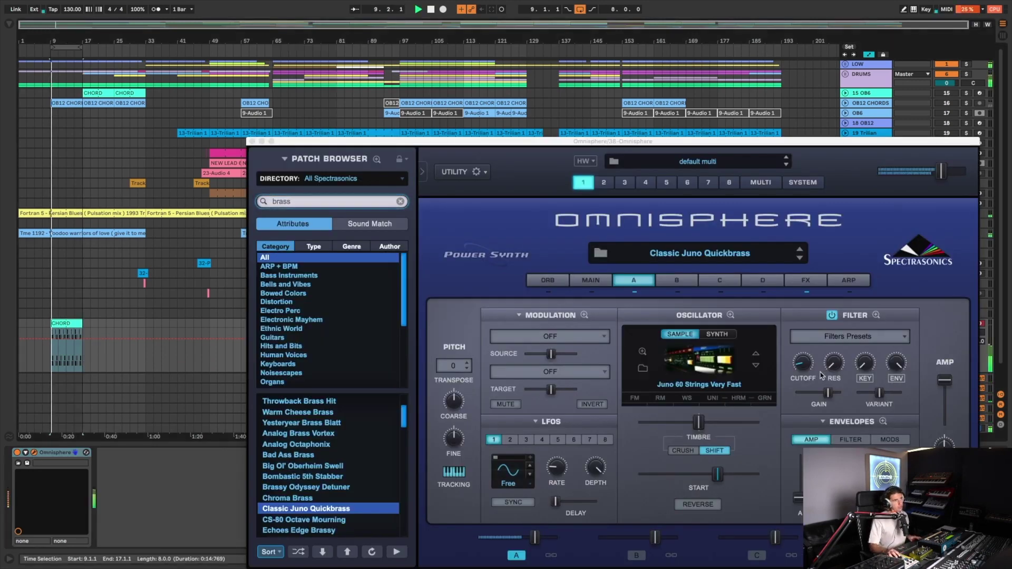
{"action": "left_click", "coordinate": [805, 367]}
{"action": "mouse_move", "coordinate": [807, 366]}
{"action": "left_click_drag", "start_coordinate": [808, 365], "coordinate": [814, 390]}
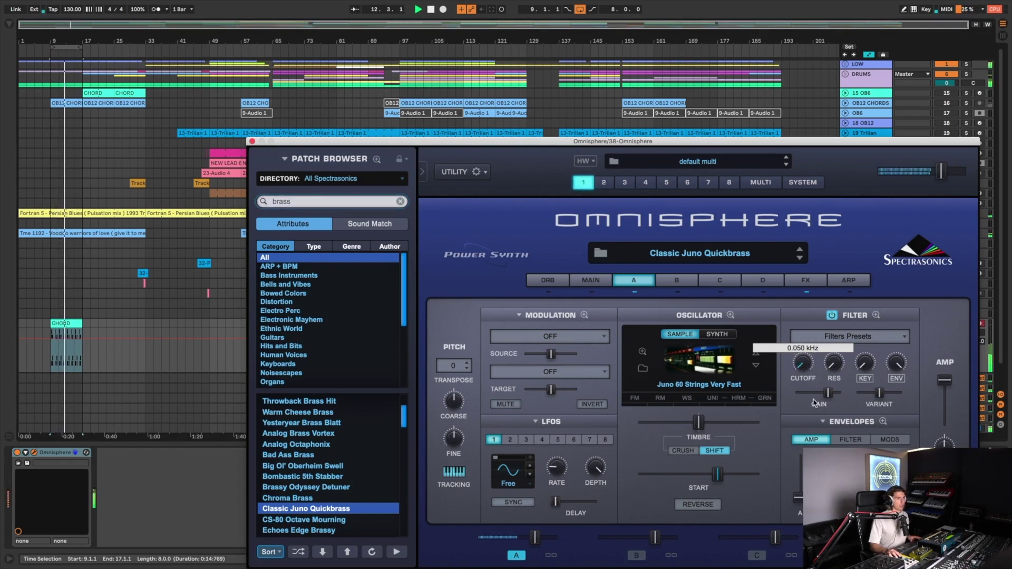
{"action": "mouse_move", "coordinate": [896, 363]}
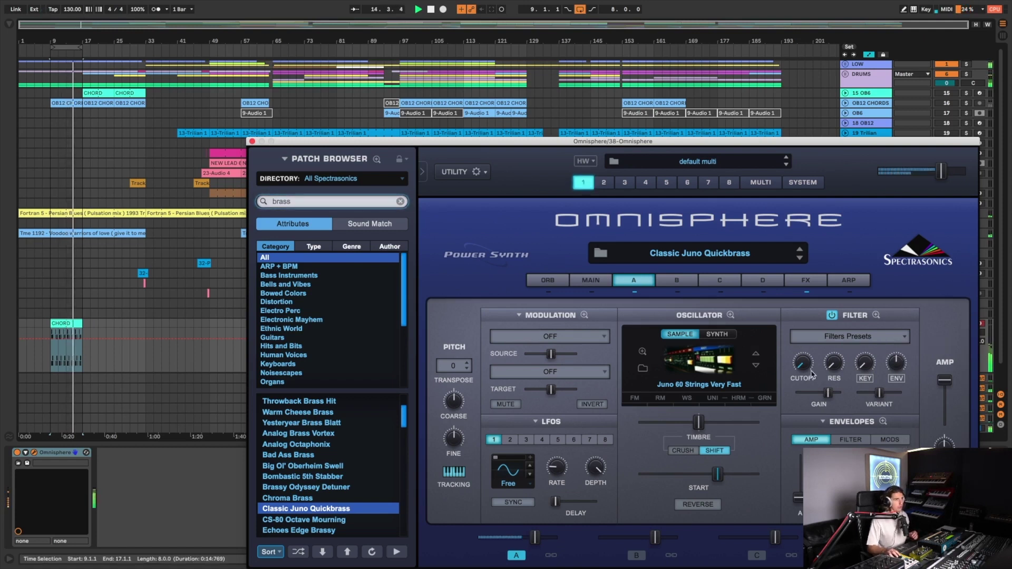
{"action": "left_click", "coordinate": [252, 141]}
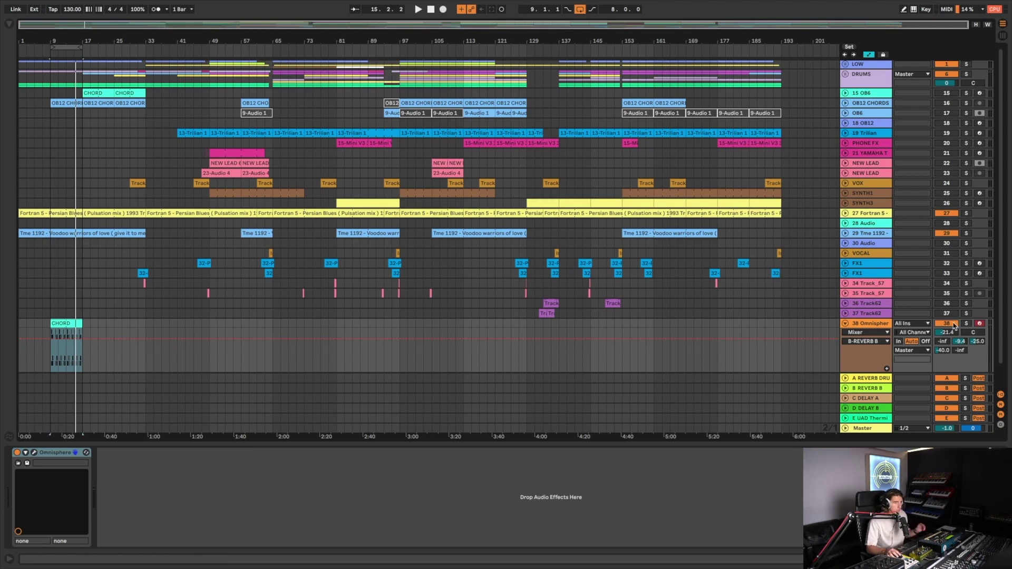
Step: Select the 38 Omnisphere track, close the device panel, and fold the track to one row
{"action": "left_click", "coordinate": [868, 324]}
{"action": "left_click", "coordinate": [942, 323]}
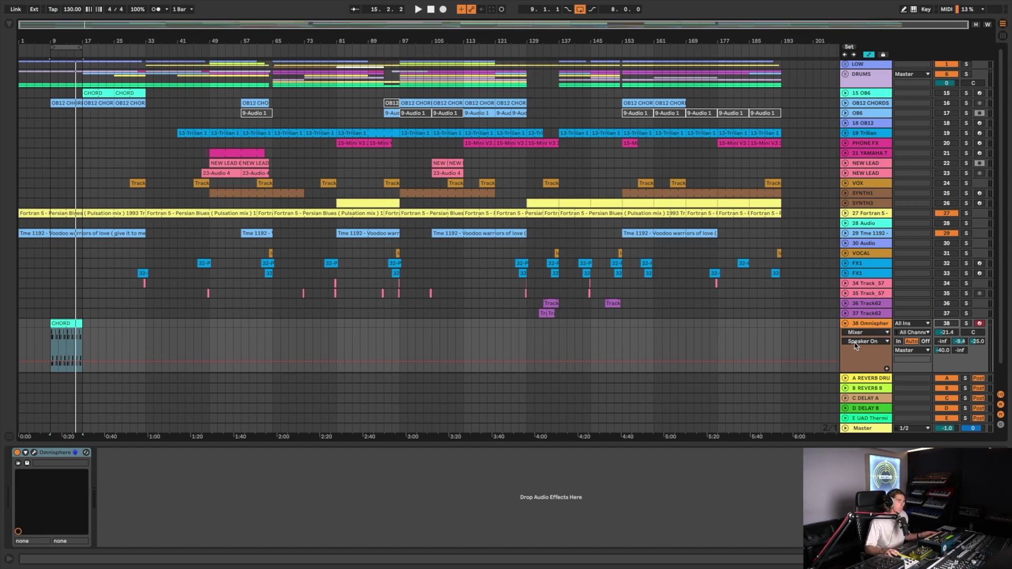
{"action": "scroll", "coordinate": [854, 345], "scroll_direction": "up", "scroll_amount": 1}
{"action": "left_click", "coordinate": [884, 445]}
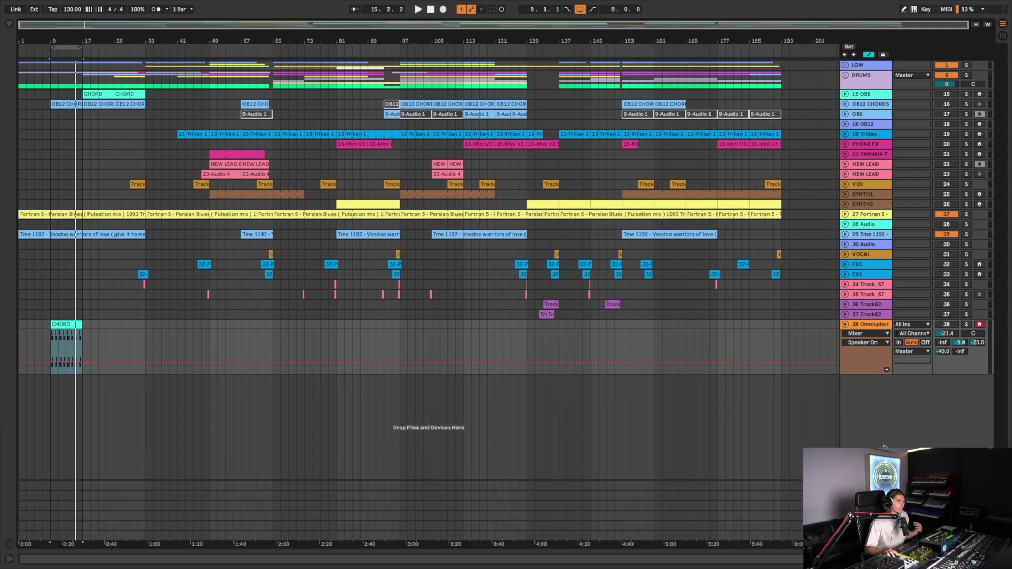
{"action": "left_click", "coordinate": [845, 324]}
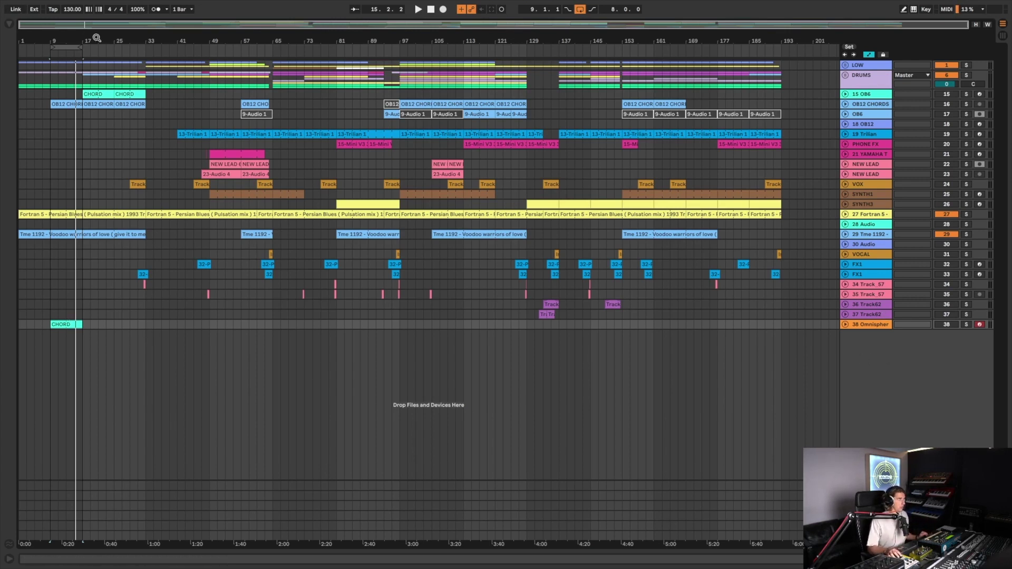
Step: Move the loop brace so it spans bars 25–49
{"action": "left_click_drag", "start_coordinate": [77, 49], "coordinate": [143, 55]}
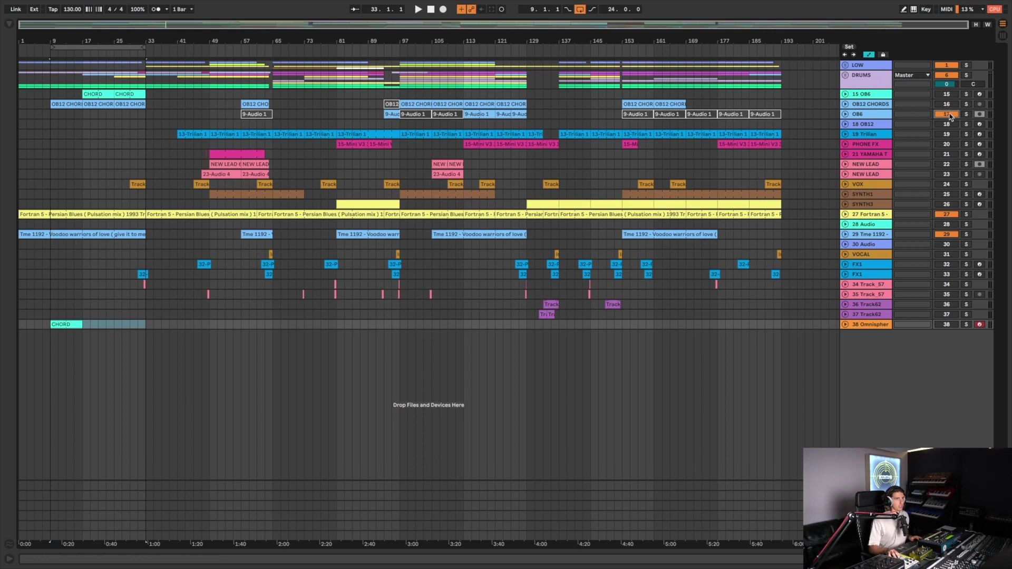
{"action": "left_click", "coordinate": [945, 97]}
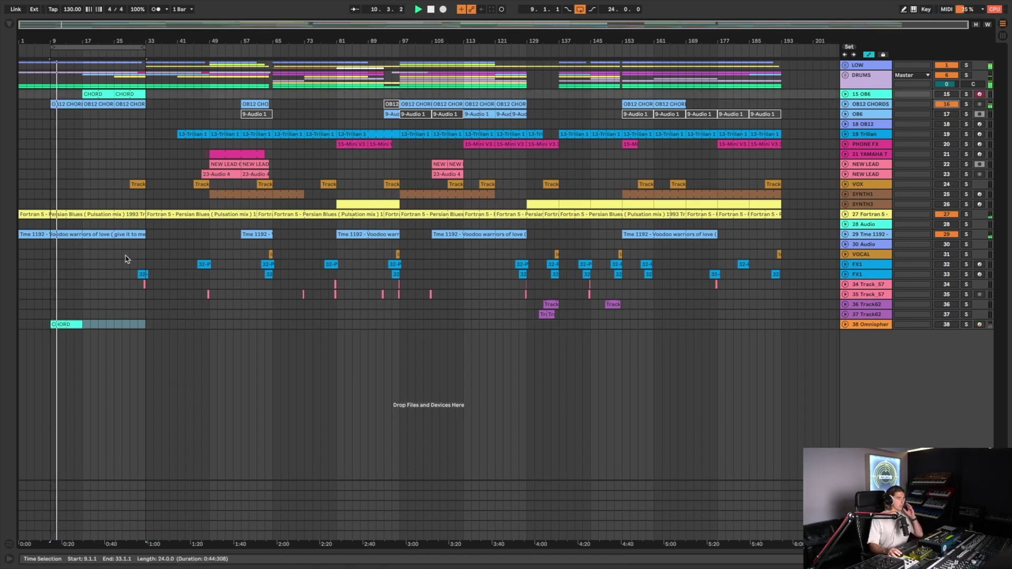
{"action": "left_click", "coordinate": [70, 325]}
{"action": "left_click", "coordinate": [69, 324]}
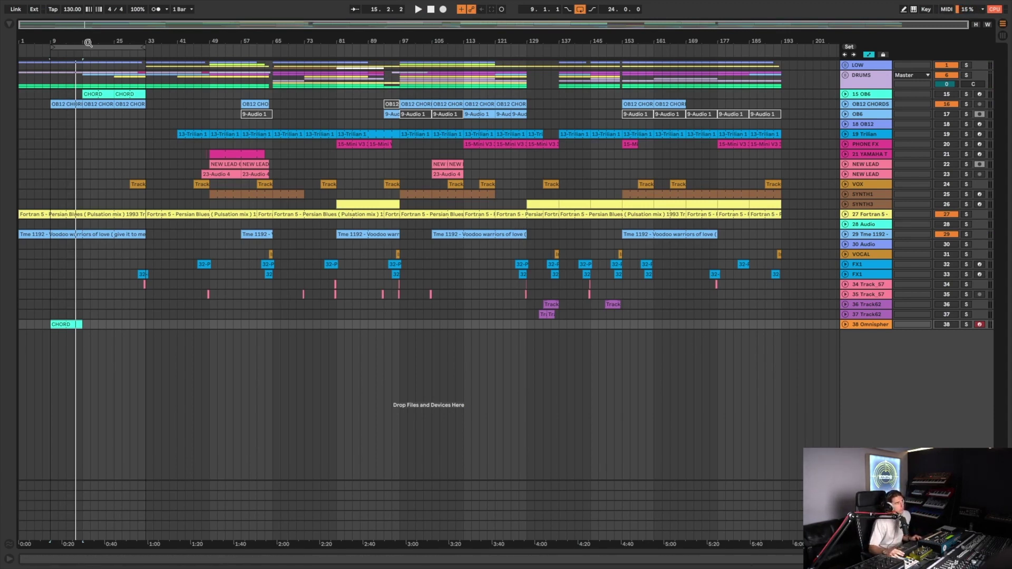
{"action": "left_click_drag", "start_coordinate": [87, 43], "coordinate": [156, 43]}
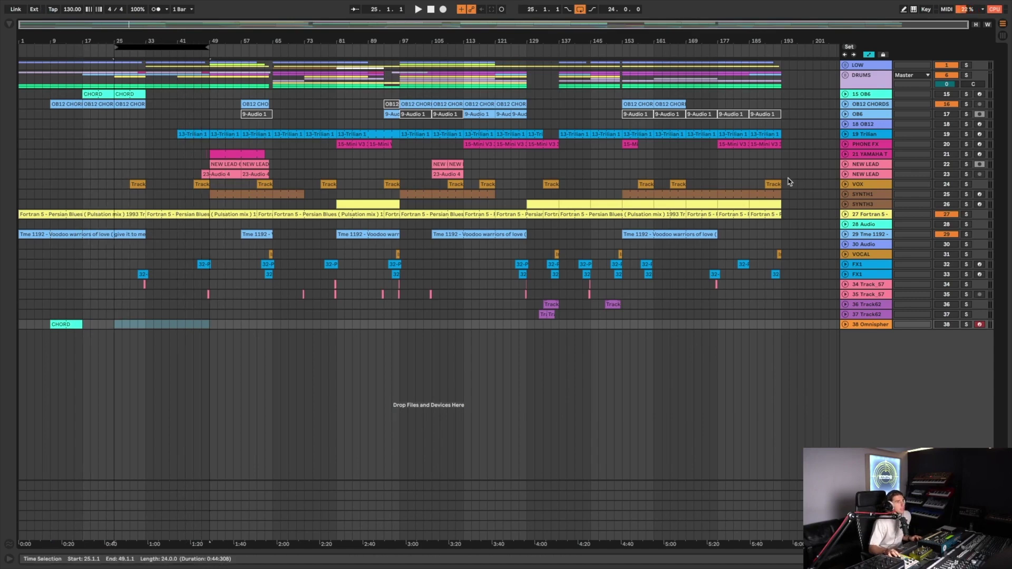
Step: Unfold the VOX track and open its Track02 vocal clip in the editor
{"action": "left_click", "coordinate": [845, 184]}
{"action": "left_click", "coordinate": [860, 186]}
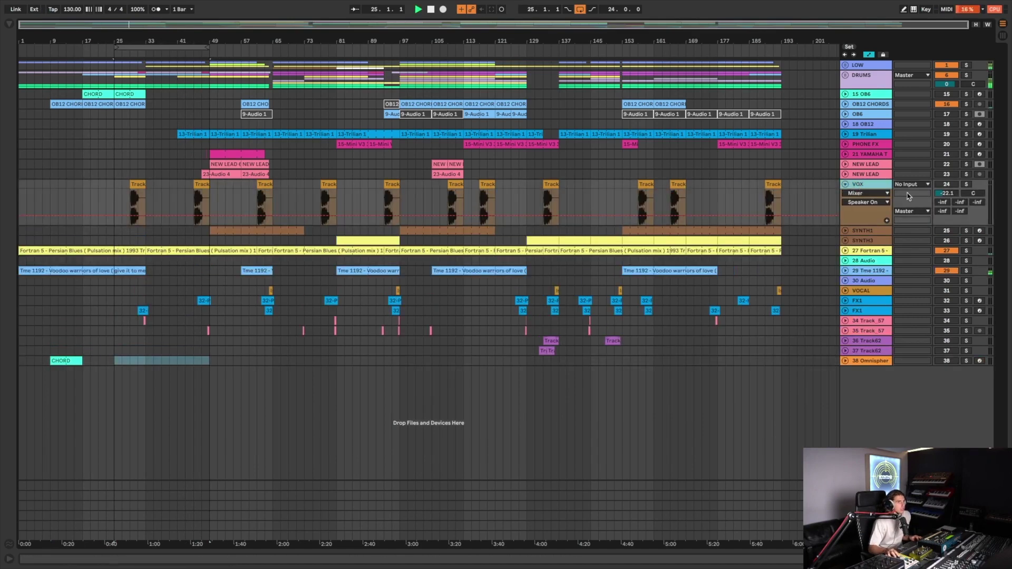
{"action": "double_click", "coordinate": [136, 194]}
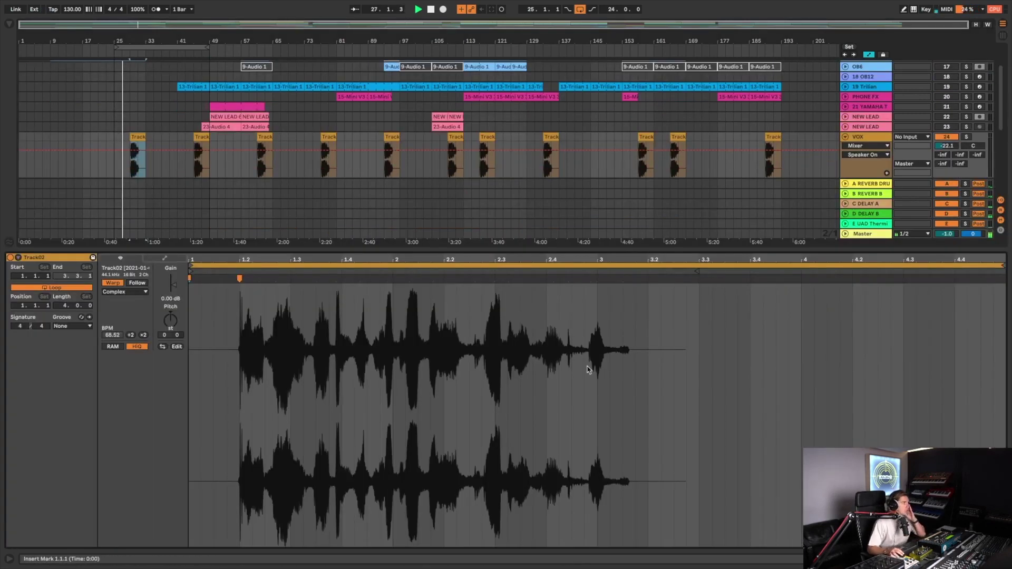
{"action": "key", "text": "ctrl+alt+l"}
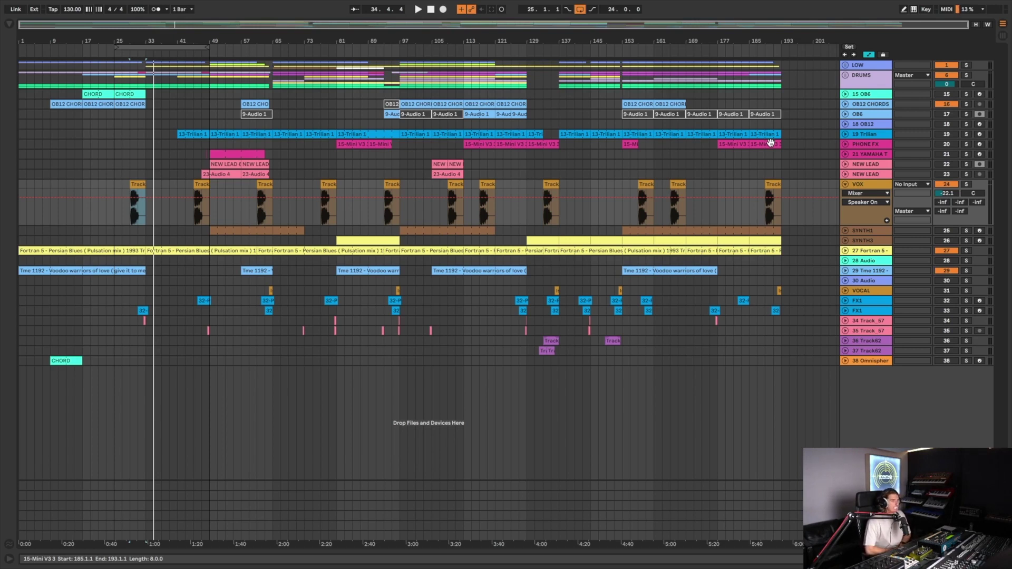
Step: Play the looped section, fold VOX back to one row and unfold FX1
{"action": "key", "text": "space"}
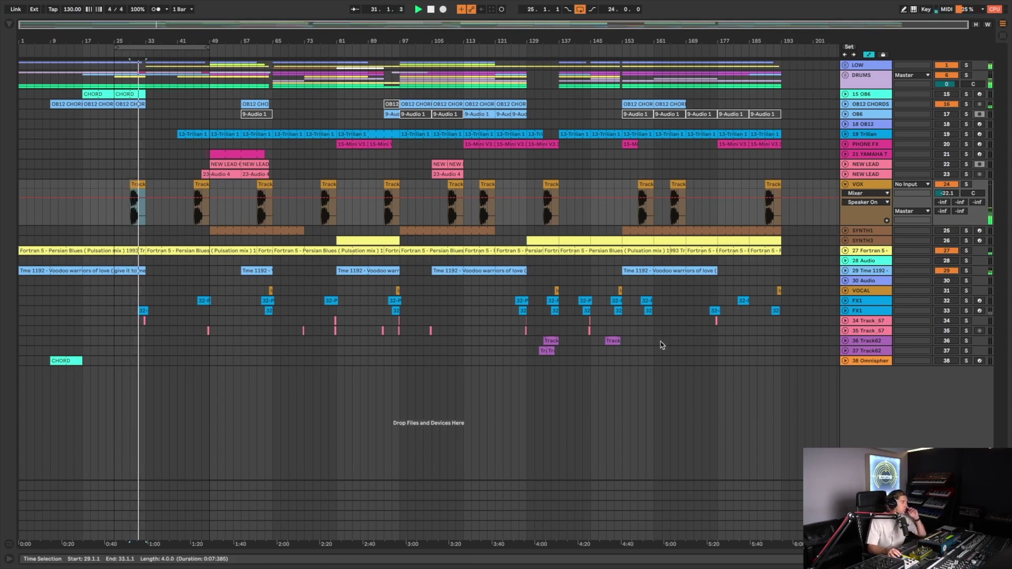
{"action": "left_click", "coordinate": [845, 185]}
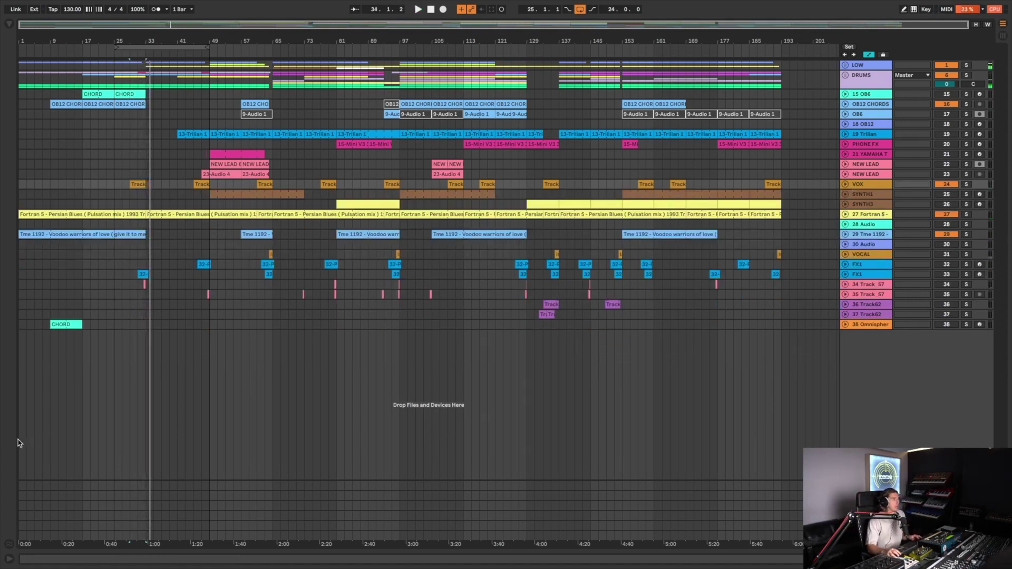
{"action": "left_click", "coordinate": [845, 274]}
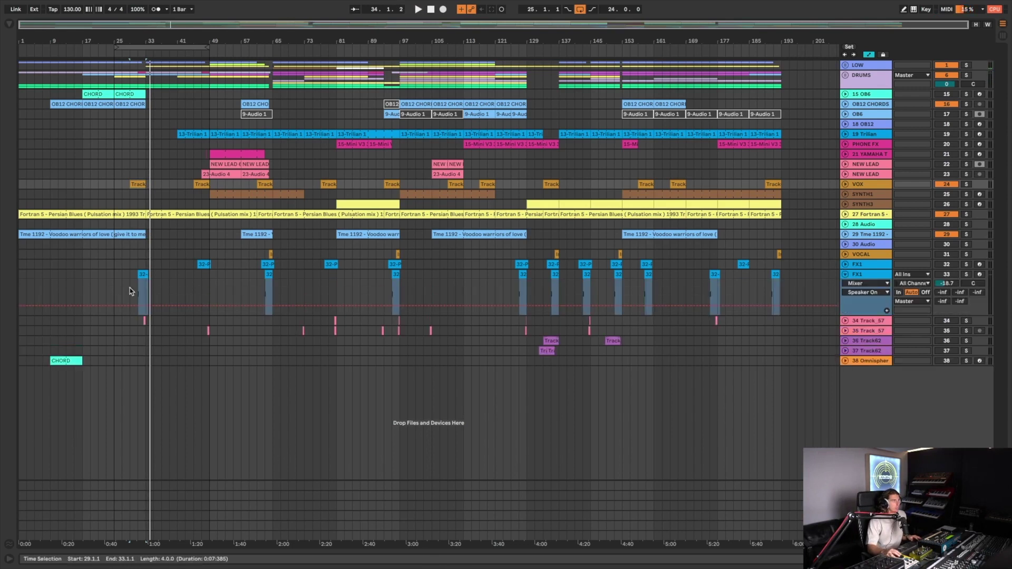
Step: Stop playback, show FX1's devices, solo FX1 and open the Prophet V synth window
{"action": "key", "text": "space"}
{"action": "double_click", "coordinate": [875, 279]}
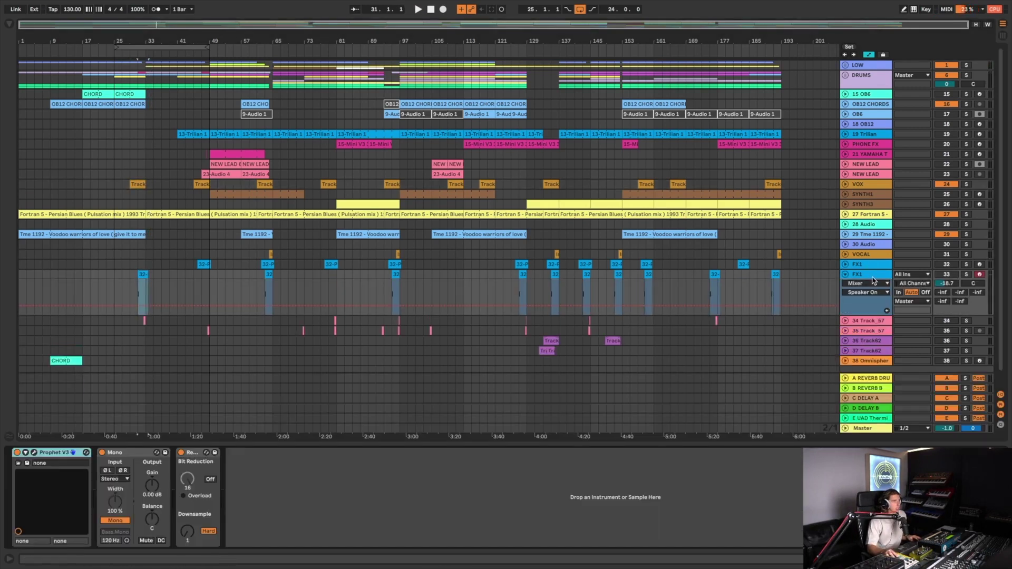
{"action": "left_click", "coordinate": [950, 274]}
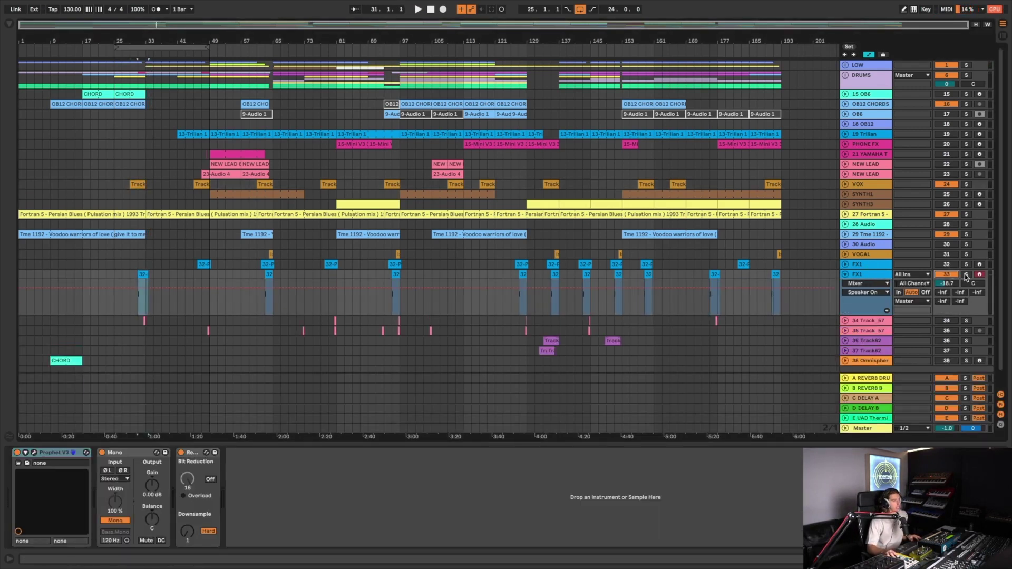
{"action": "left_click", "coordinate": [966, 274]}
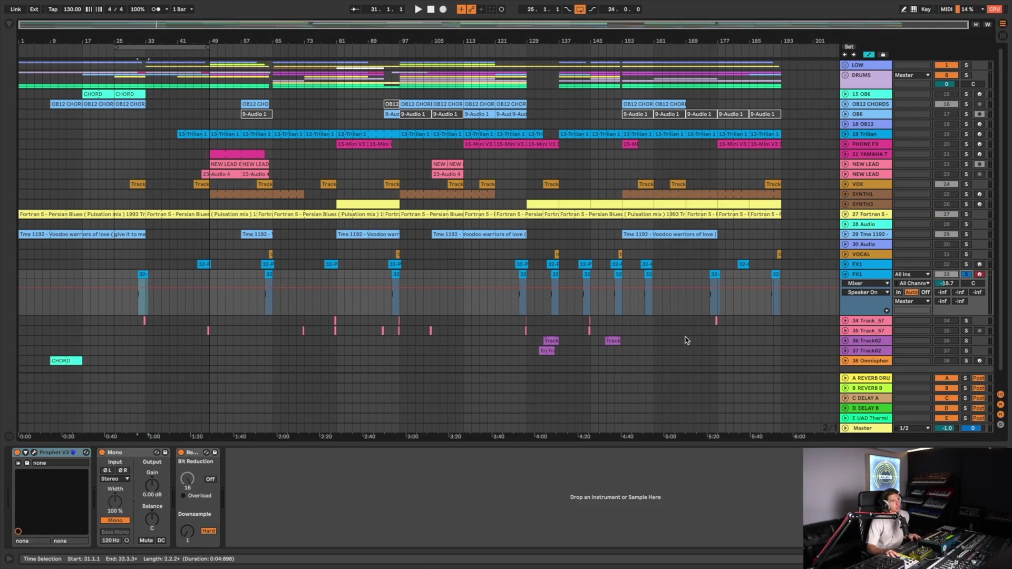
{"action": "left_click", "coordinate": [35, 453]}
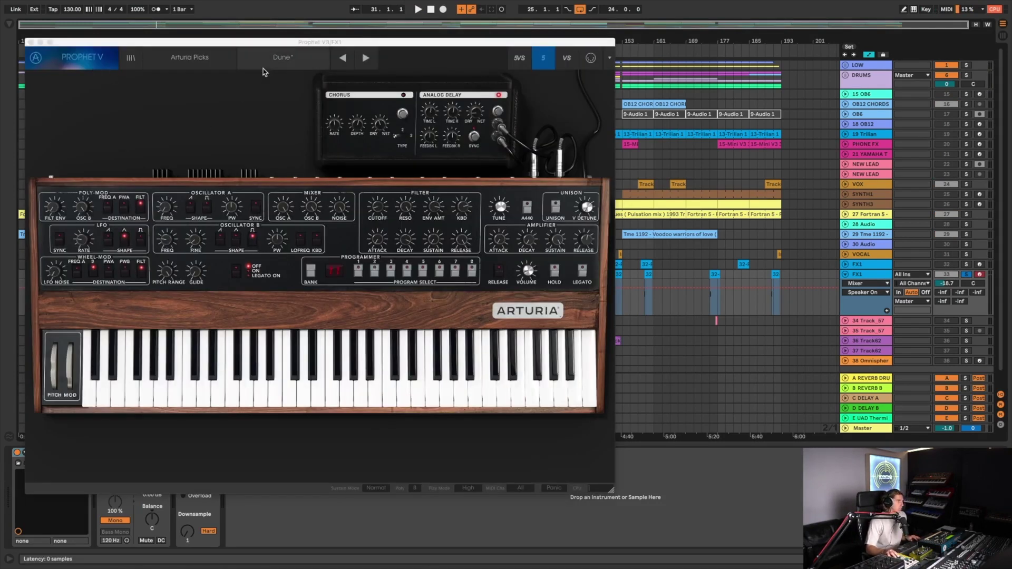
Step: Check the Dune preset in Prophet V's preset browser, then close the plugin window
{"action": "left_click", "coordinate": [129, 57]}
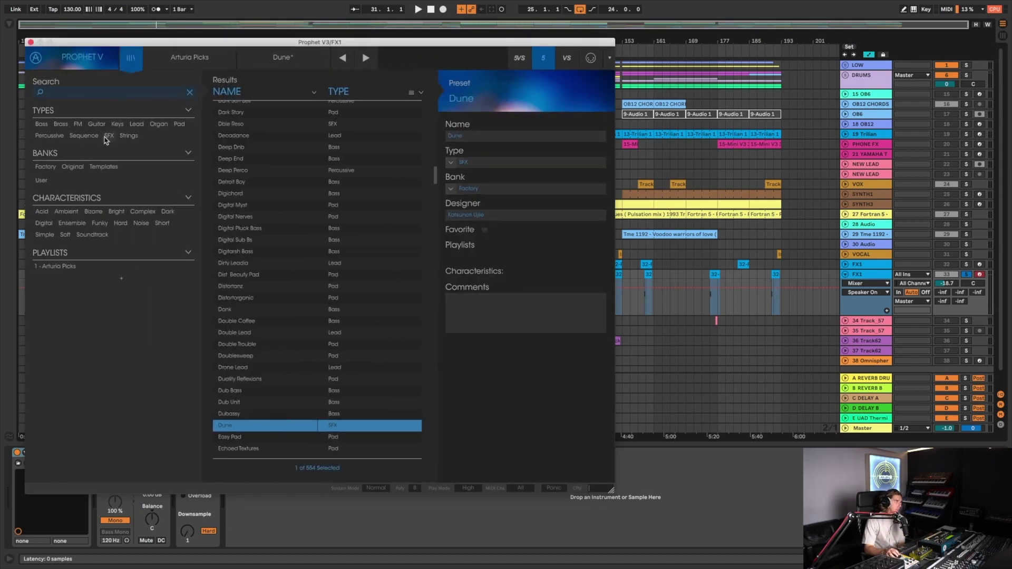
{"action": "left_click", "coordinate": [31, 43]}
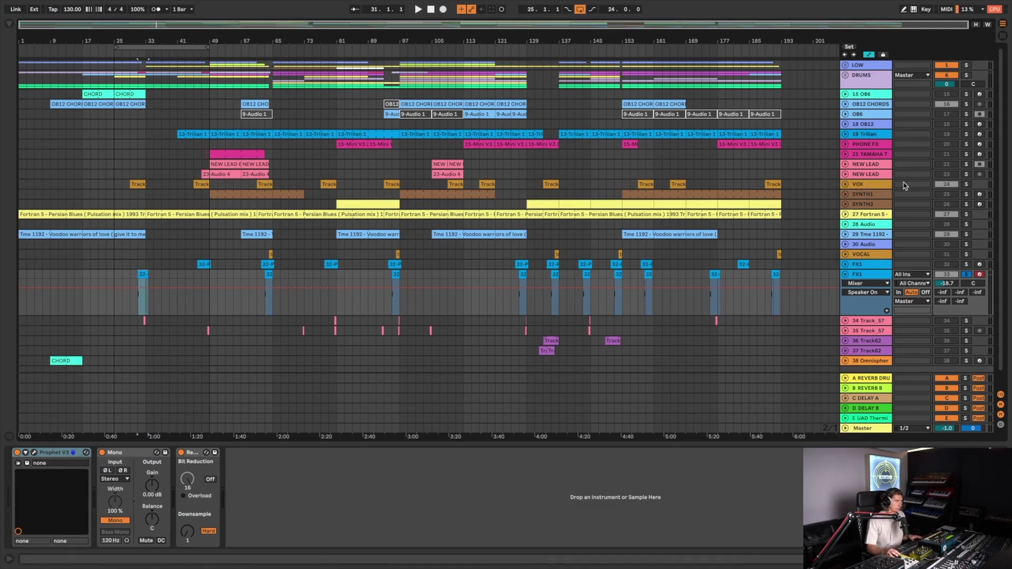
Step: Play FX1, switch off its Redux bit-crusher, then unsolo and fold the FX1 track
{"action": "key", "text": "space"}
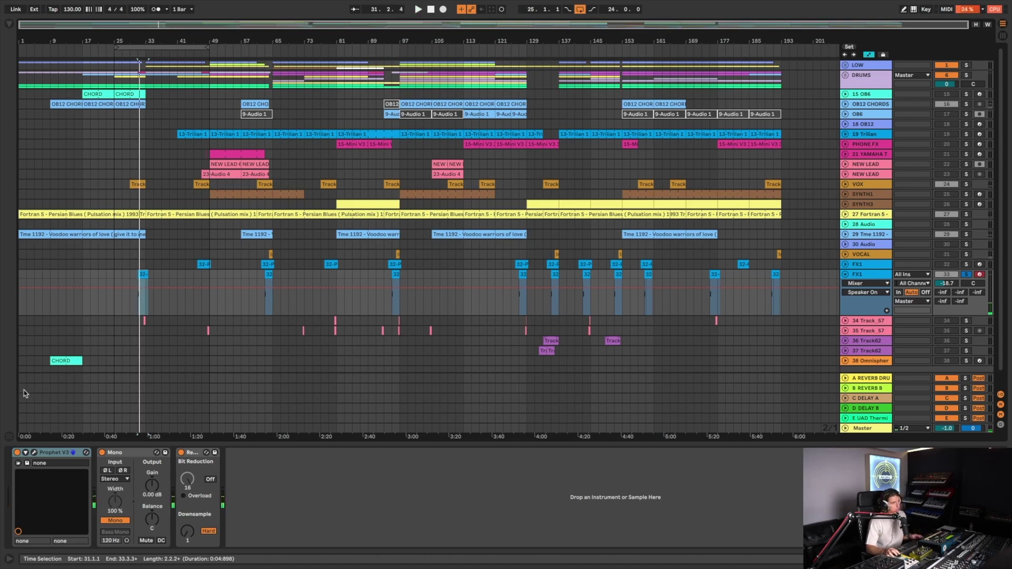
{"action": "left_click", "coordinate": [181, 452]}
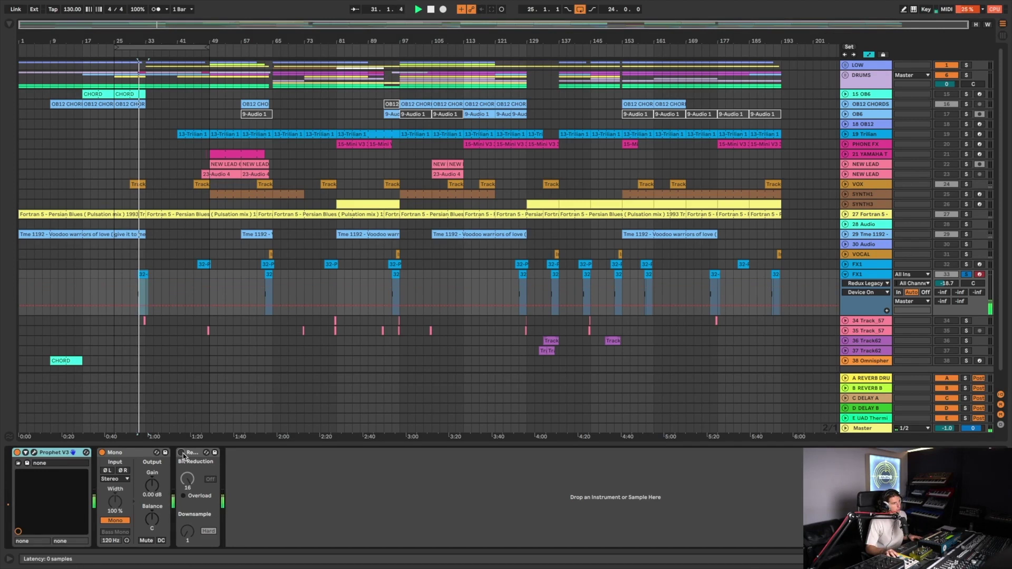
{"action": "left_click", "coordinate": [966, 274]}
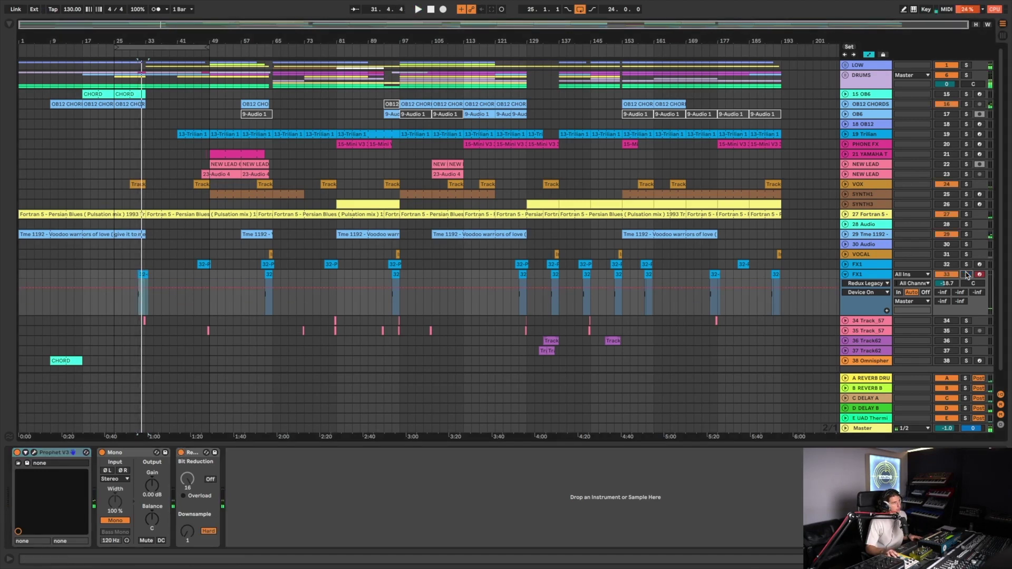
{"action": "left_click", "coordinate": [844, 274]}
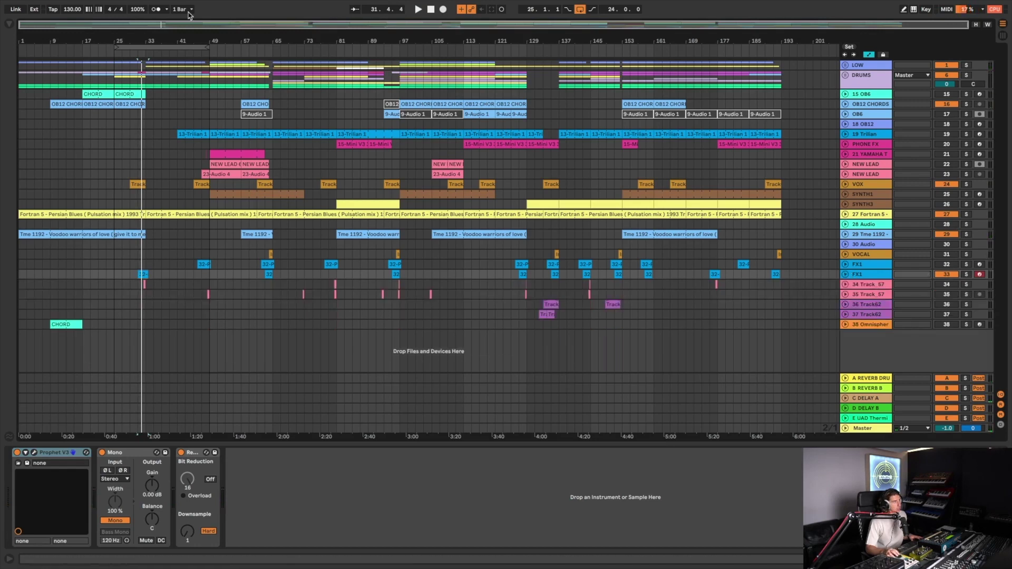
Step: Zoom to bars 30–39, unfold track 34 Track_57 and audition it soloed, then unsolo
{"action": "left_click_drag", "start_coordinate": [136, 41], "coordinate": [136, 37]}
{"action": "left_click", "coordinate": [845, 285]}
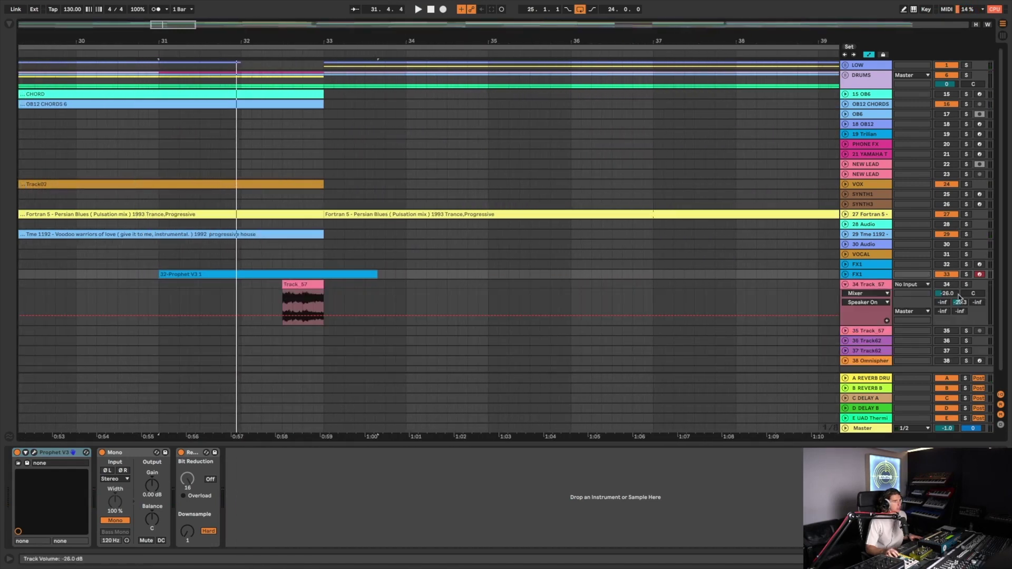
{"action": "left_click", "coordinate": [937, 285]}
{"action": "key", "text": "space"}
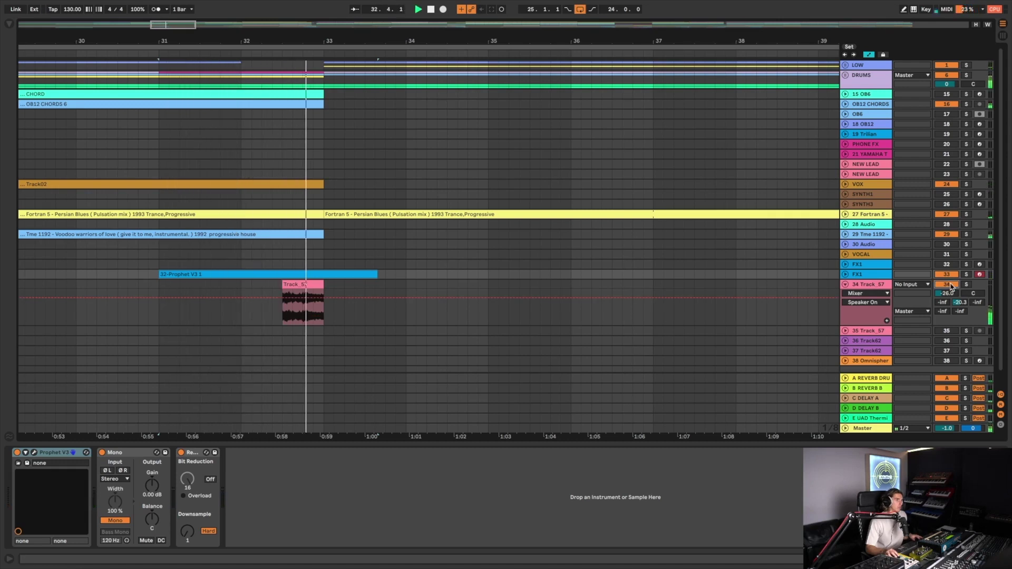
{"action": "left_click", "coordinate": [965, 284]}
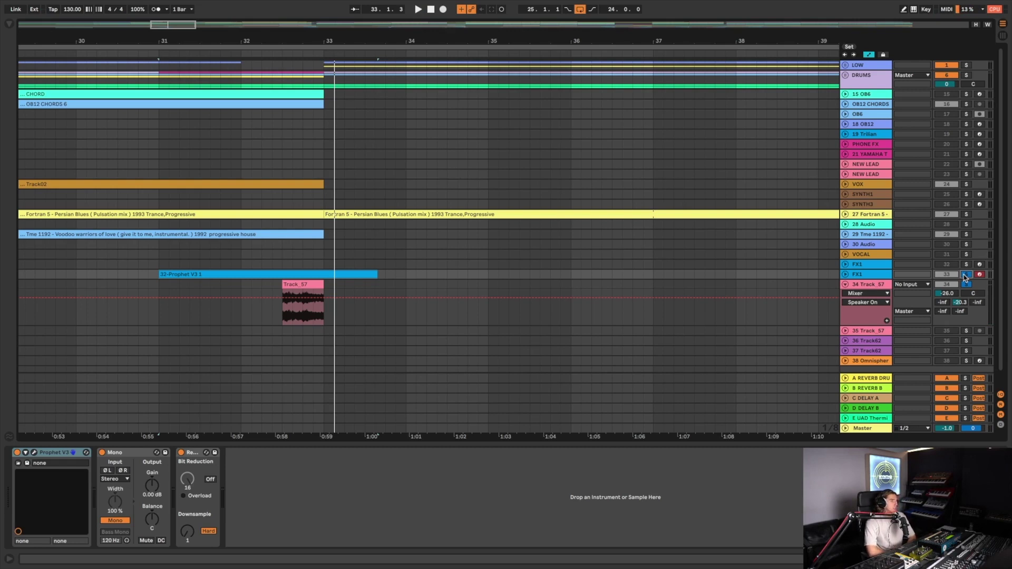
{"action": "left_click", "coordinate": [964, 275]}
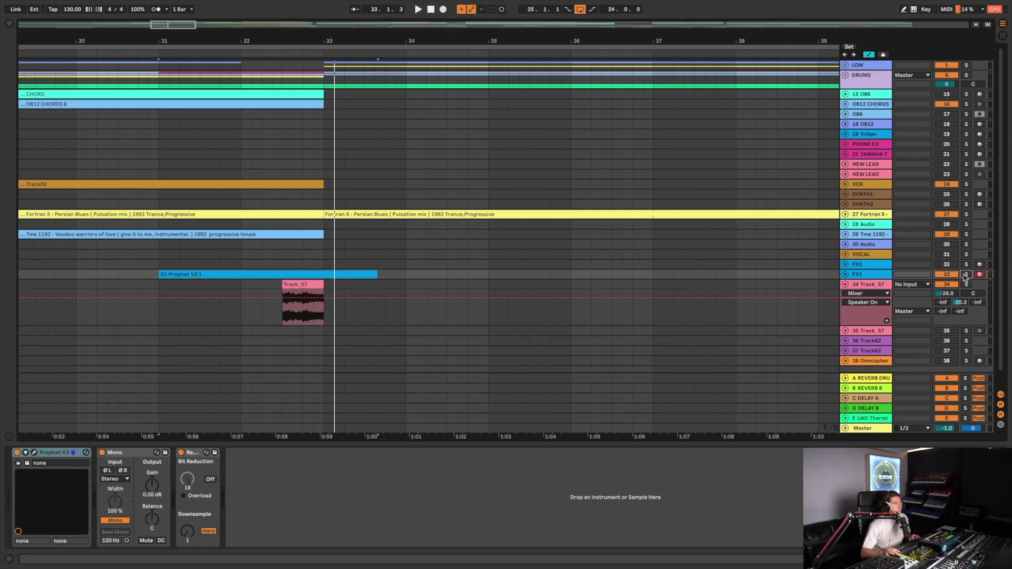
{"action": "key", "text": "space"}
Step: Select the Track02 vocal clip, zoom out, and select the SYNTH1 clip at bars 49–57
{"action": "scroll", "coordinate": [571, 263], "scroll_direction": "left", "scroll_amount": 5}
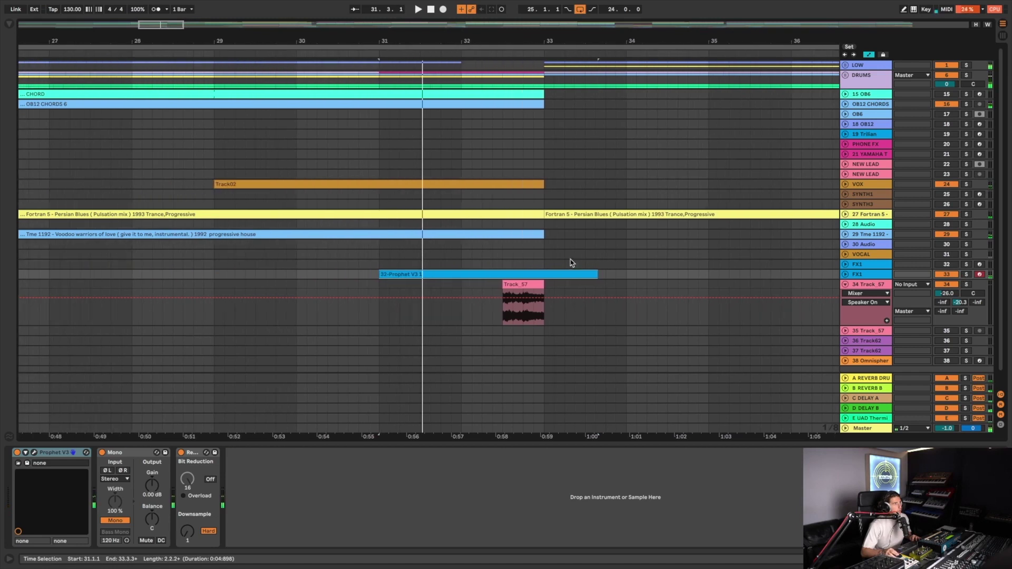
{"action": "left_click", "coordinate": [242, 184]}
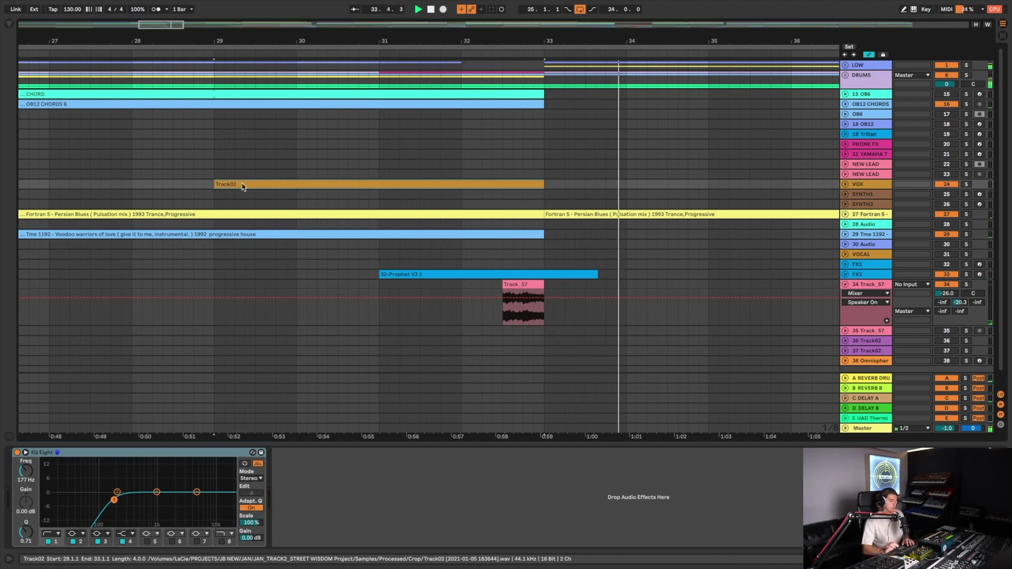
{"action": "key", "text": "minus"}
{"action": "key", "text": "minus"}
{"action": "key", "text": "minus"}
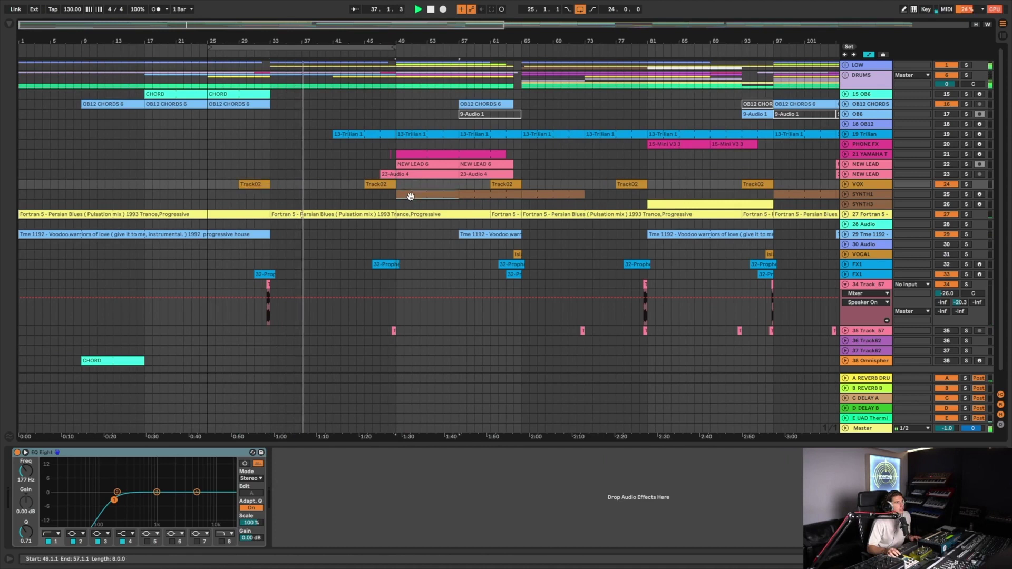
{"action": "left_click", "coordinate": [427, 194]}
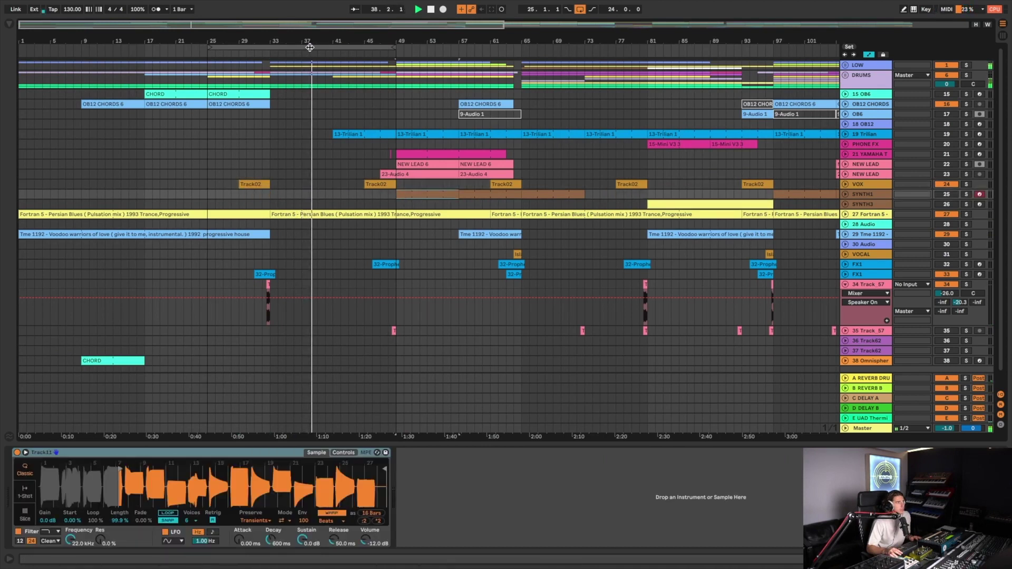
Step: Move the loop to bars 49–73, unfold and solo 19 Trilian, and play from bar 41
{"action": "left_click_drag", "start_coordinate": [322, 48], "coordinate": [500, 49]}
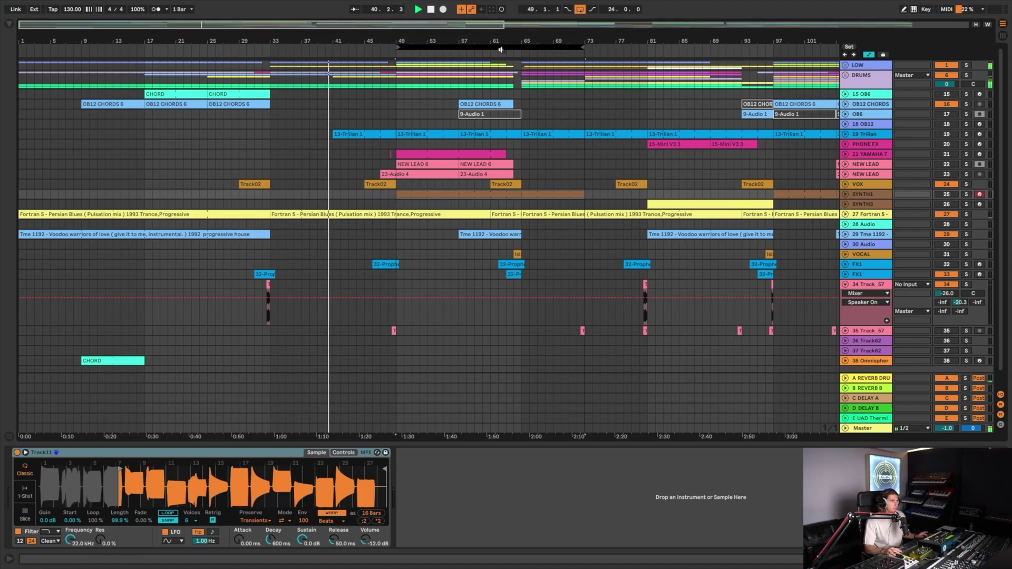
{"action": "left_click", "coordinate": [864, 134]}
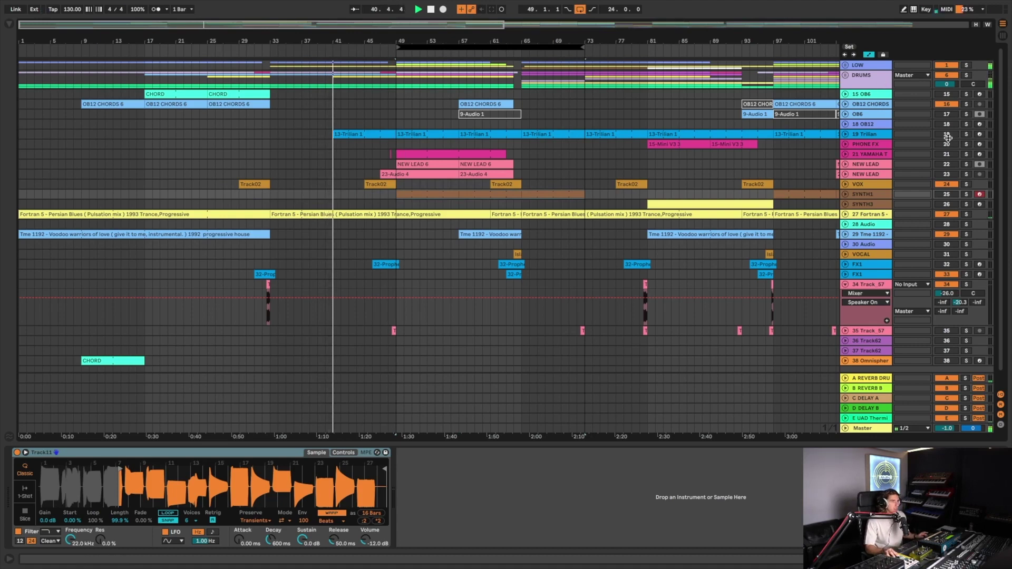
{"action": "left_click", "coordinate": [845, 134]}
{"action": "key", "text": "s"}
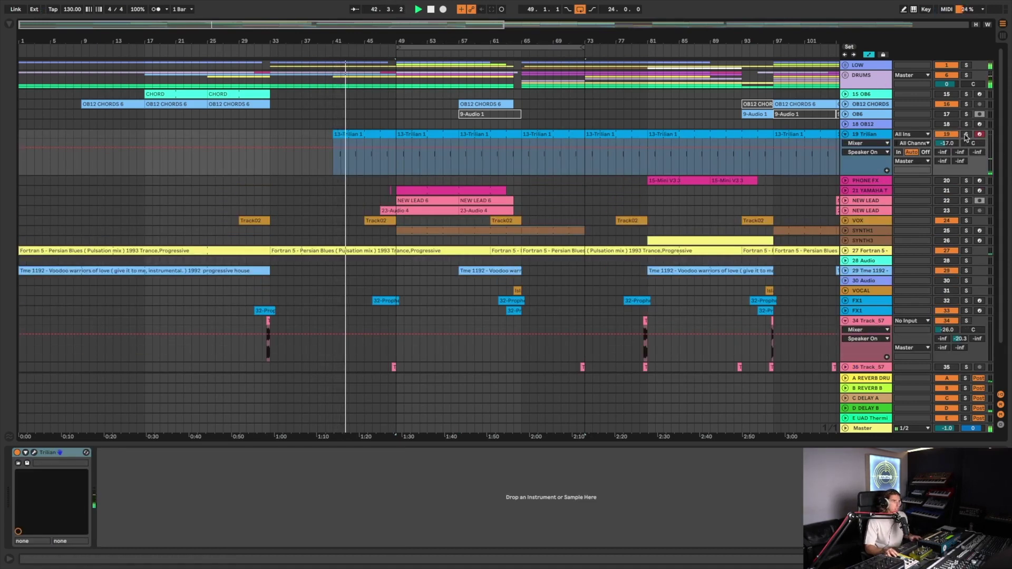
{"action": "left_click", "coordinate": [330, 166]}
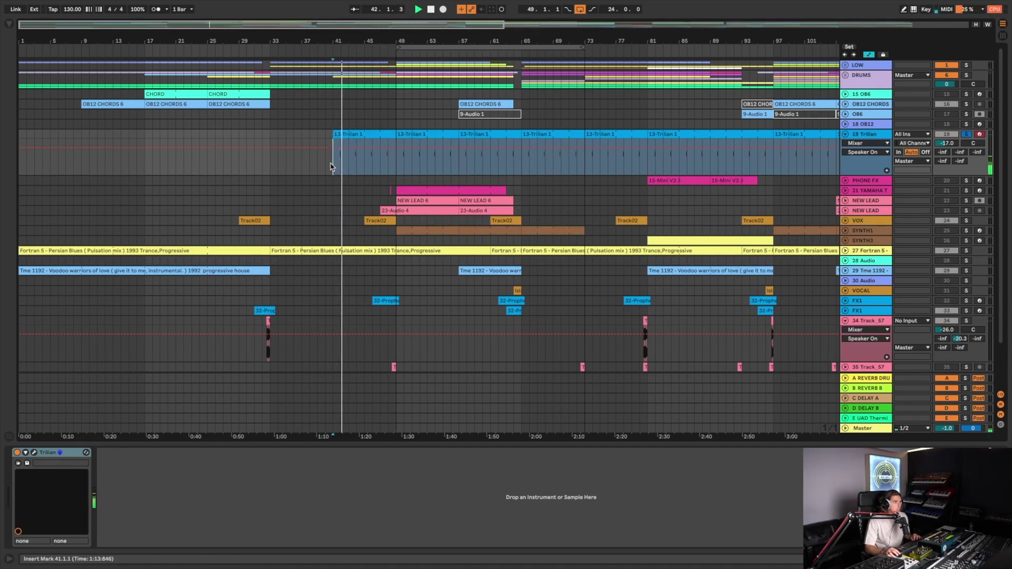
Step: Add the LOW track to the solo, replay from bar 41, and open Trilian's Space Lead 1974 interface
{"action": "key", "text": "space"}
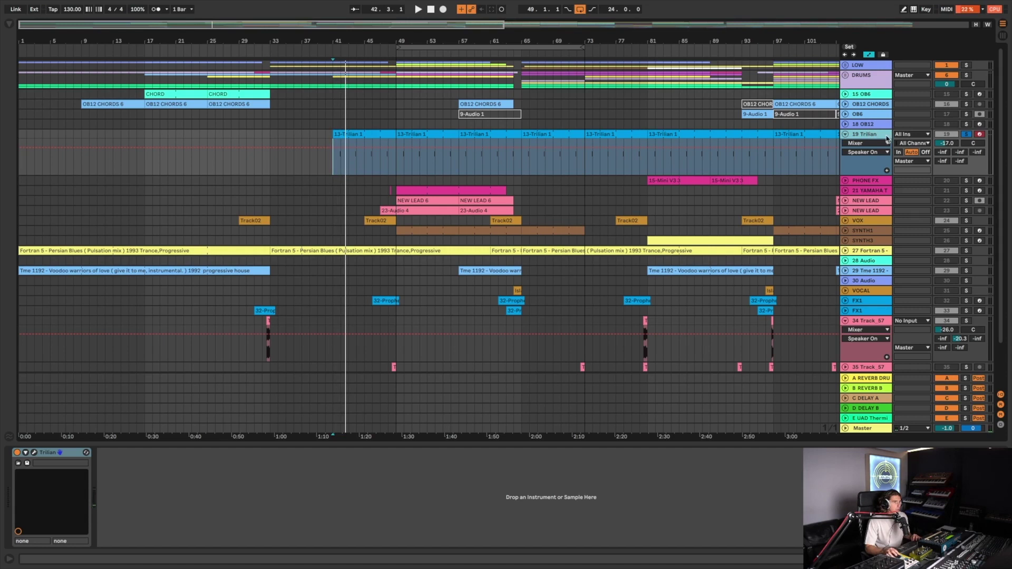
{"action": "left_click", "coordinate": [966, 65]}
{"action": "key", "text": "space"}
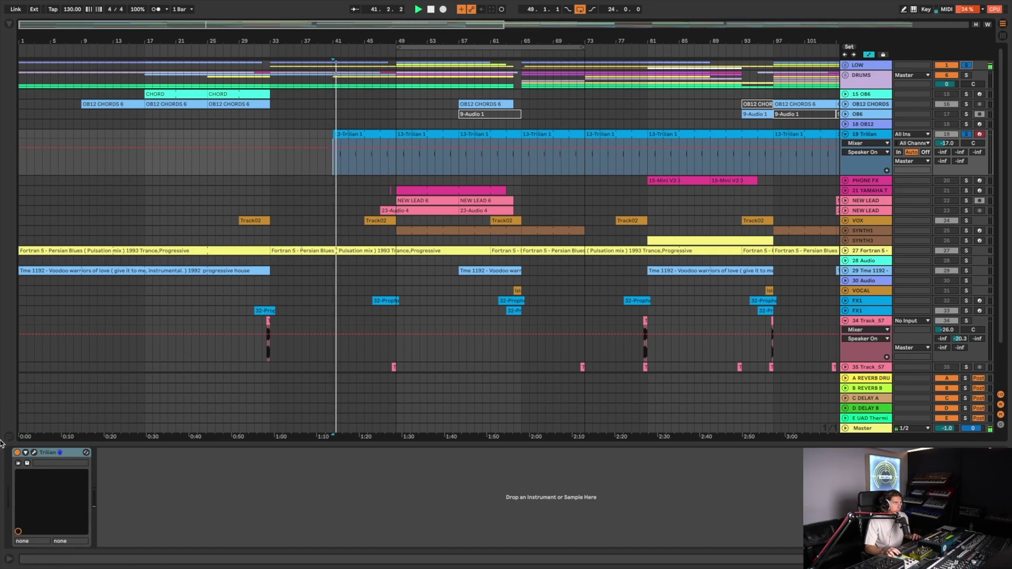
{"action": "left_click", "coordinate": [30, 453]}
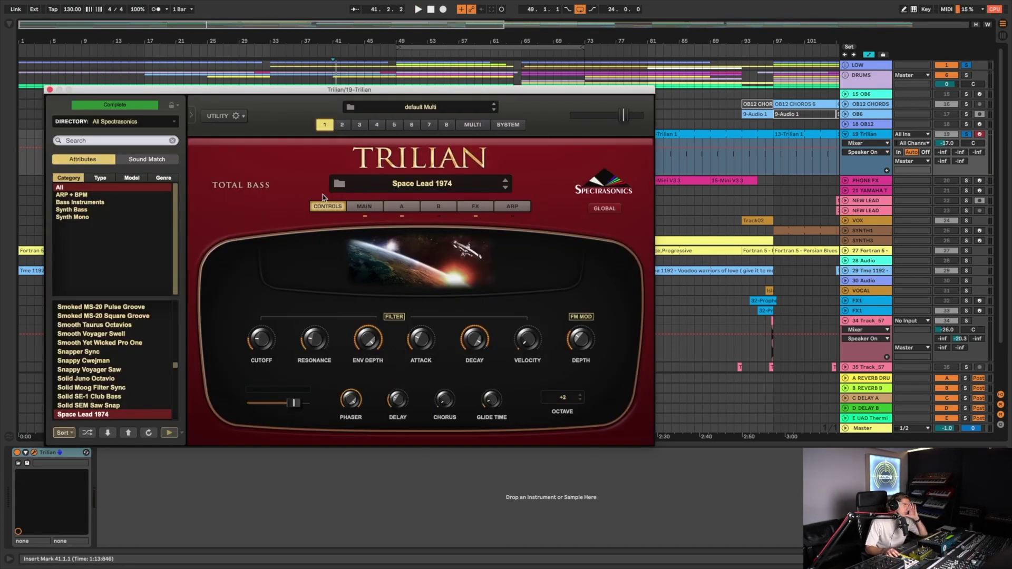
{"action": "left_click", "coordinate": [476, 207]}
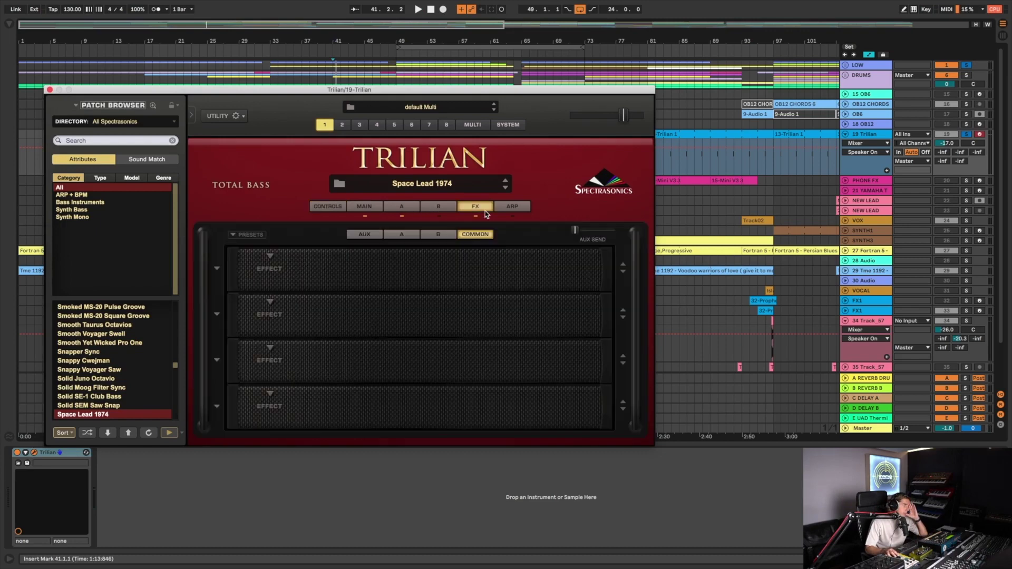
{"action": "left_click", "coordinate": [365, 235]}
{"action": "left_click", "coordinate": [400, 235]}
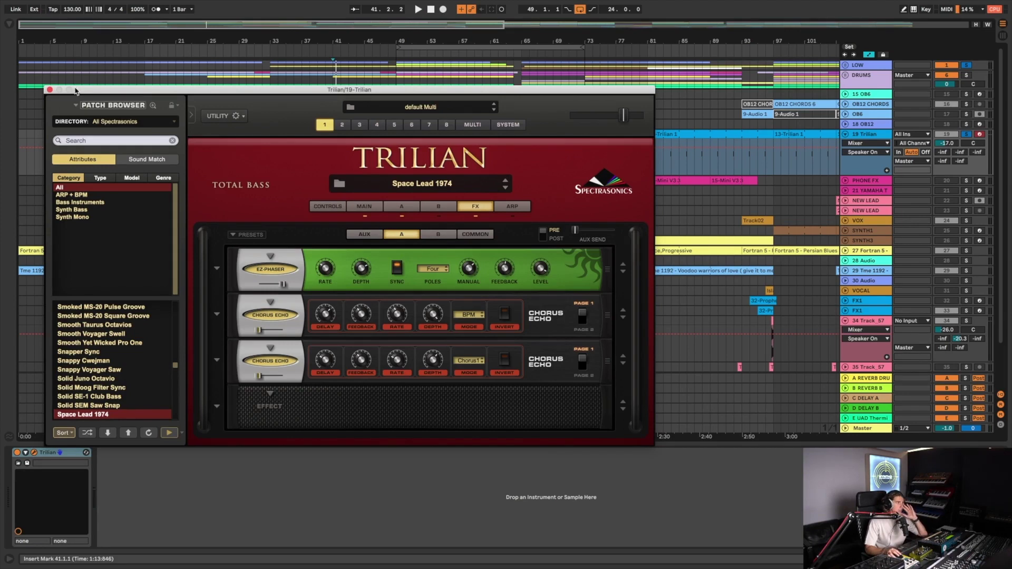
{"action": "left_click", "coordinate": [50, 89]}
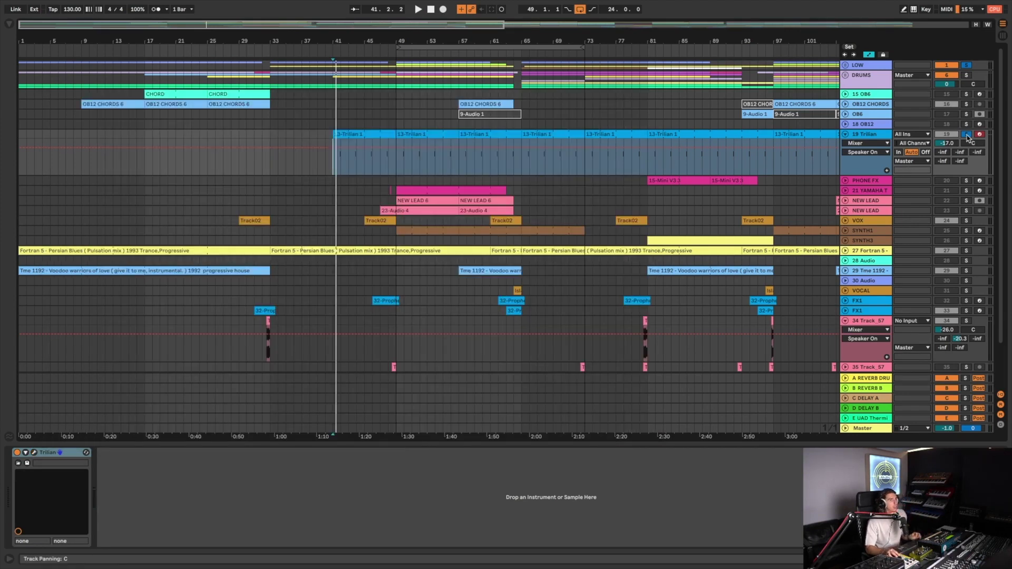
{"action": "left_click", "coordinate": [966, 134]}
Step: Start playback, then unfold PHONE FX, switch the track off and fold it again
{"action": "key", "text": "space"}
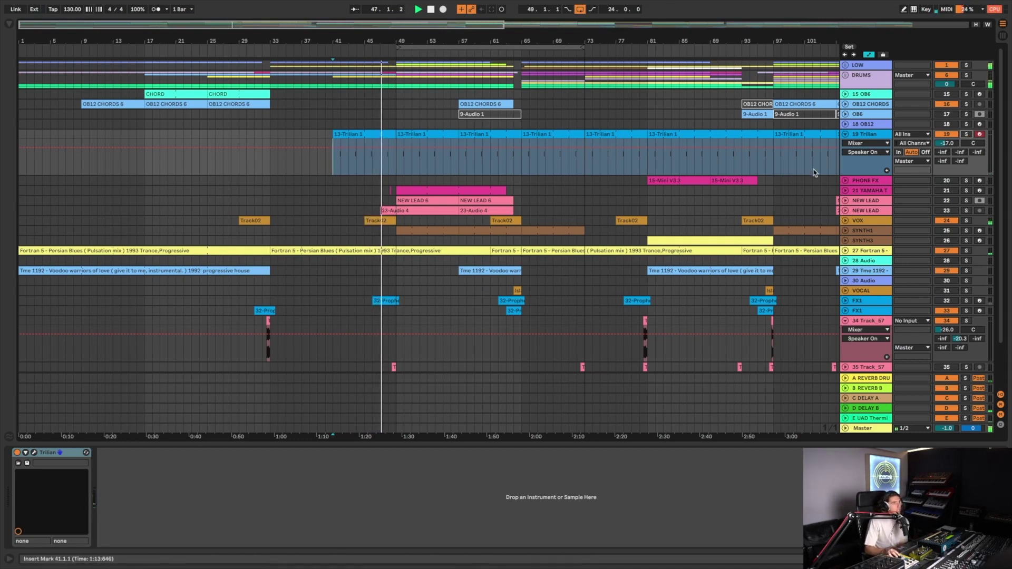
{"action": "left_click", "coordinate": [845, 181]}
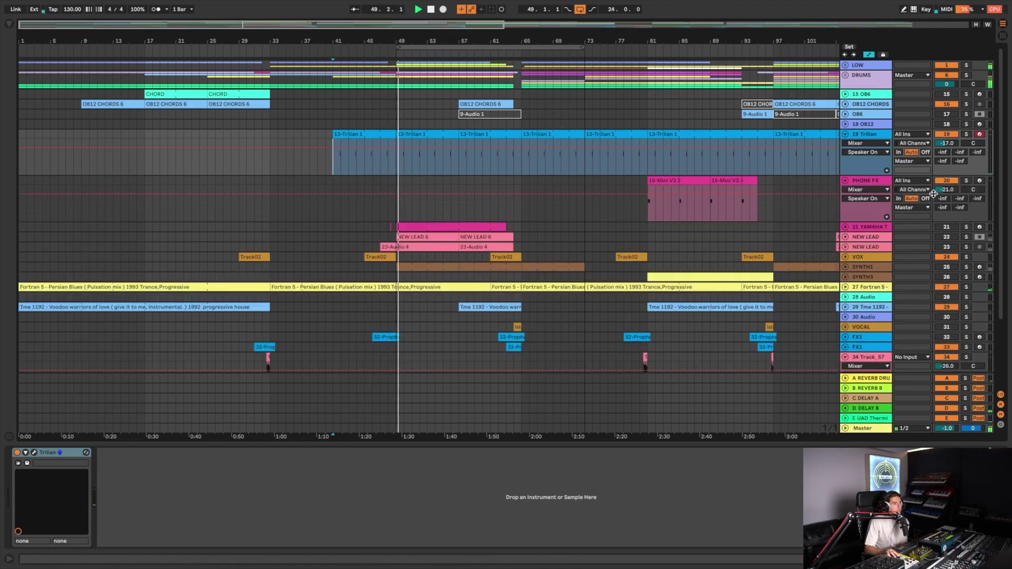
{"action": "left_click", "coordinate": [947, 181]}
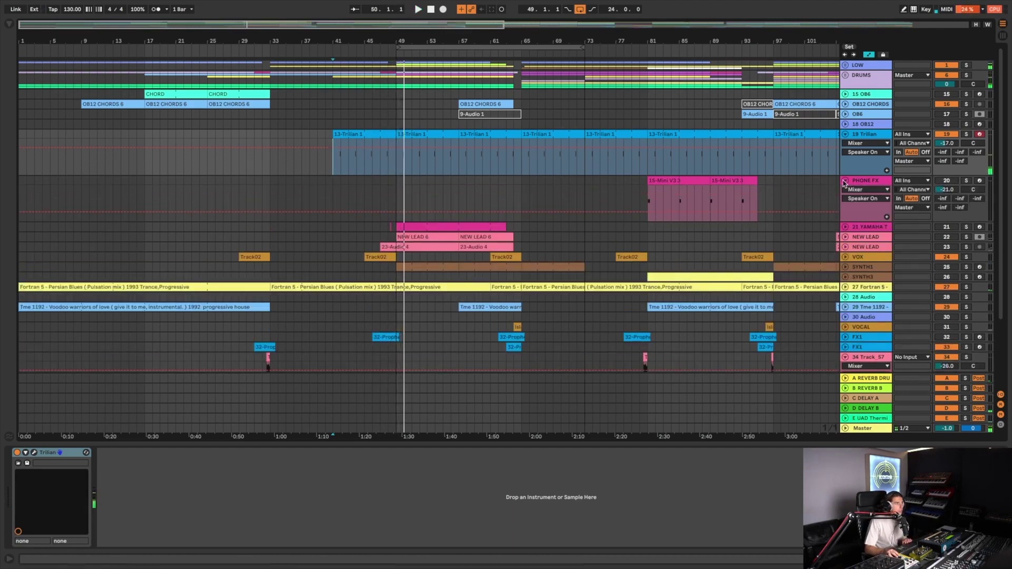
{"action": "left_click", "coordinate": [844, 181]}
Step: Set playback to start at bar 49, unfold SYNTH1, play and solo the Trilian lead
{"action": "left_click", "coordinate": [396, 232]}
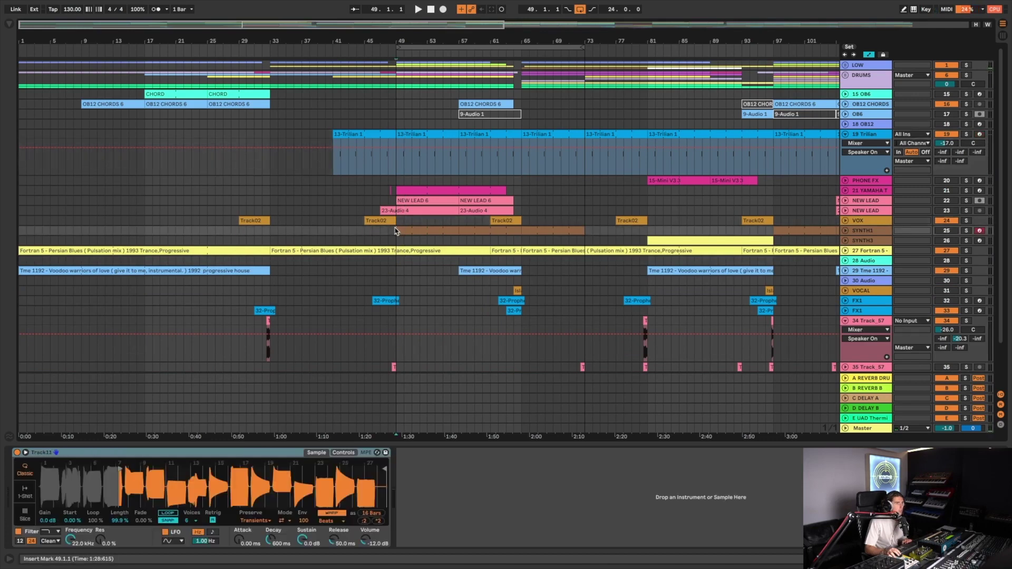
{"action": "left_click", "coordinate": [845, 230]}
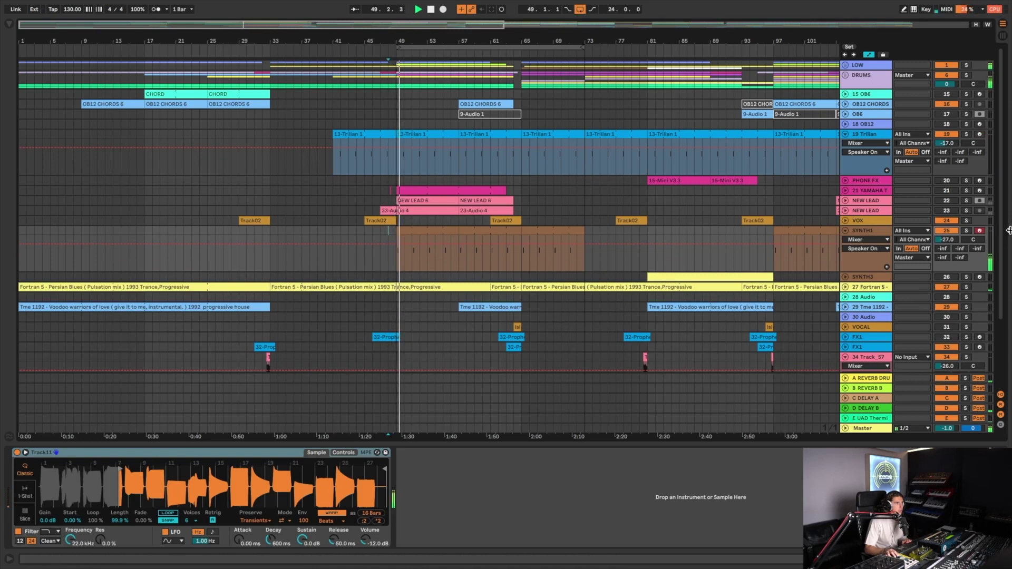
{"action": "key", "text": "space"}
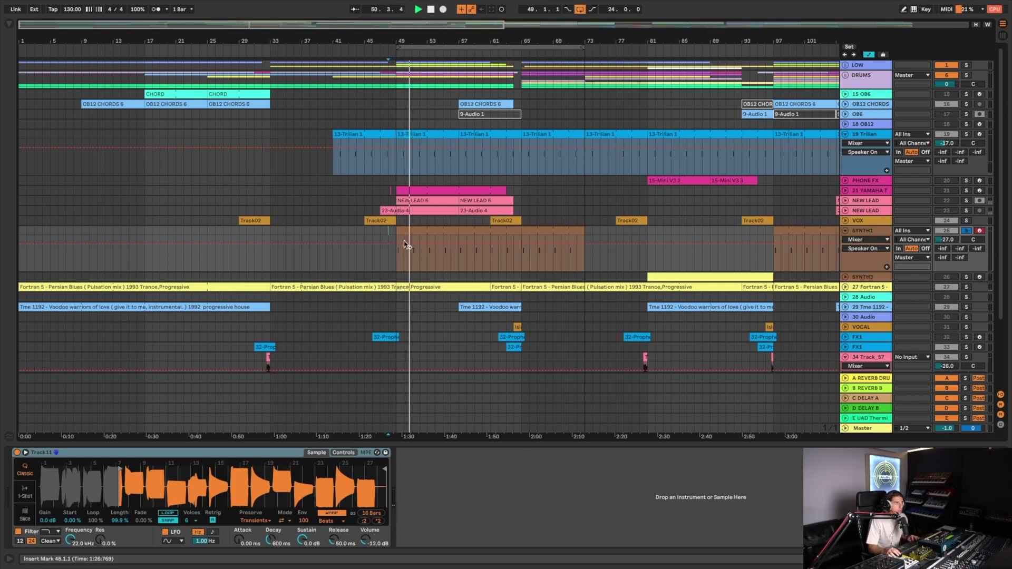
{"action": "left_click", "coordinate": [963, 126]}
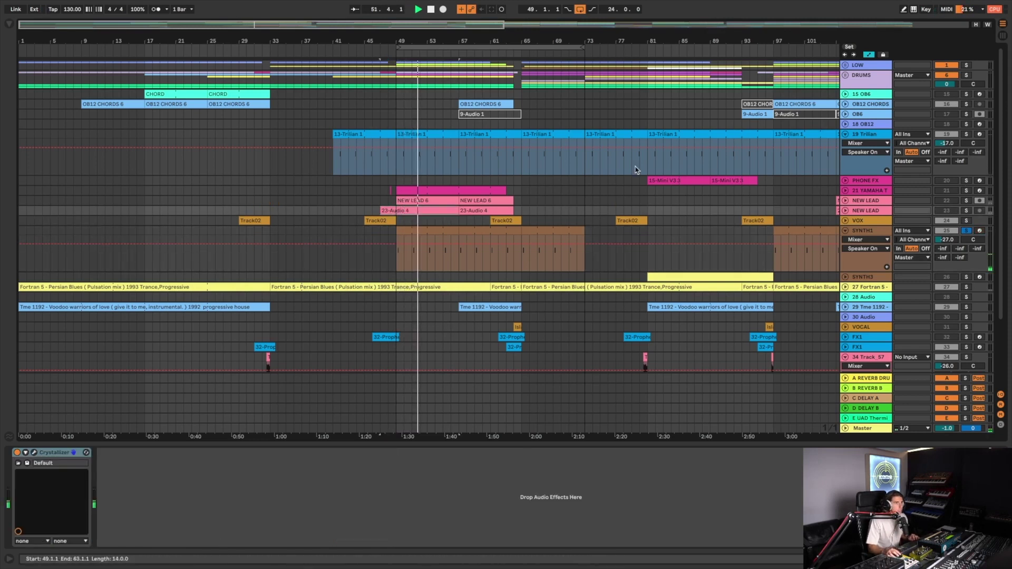
{"action": "left_click", "coordinate": [968, 135]}
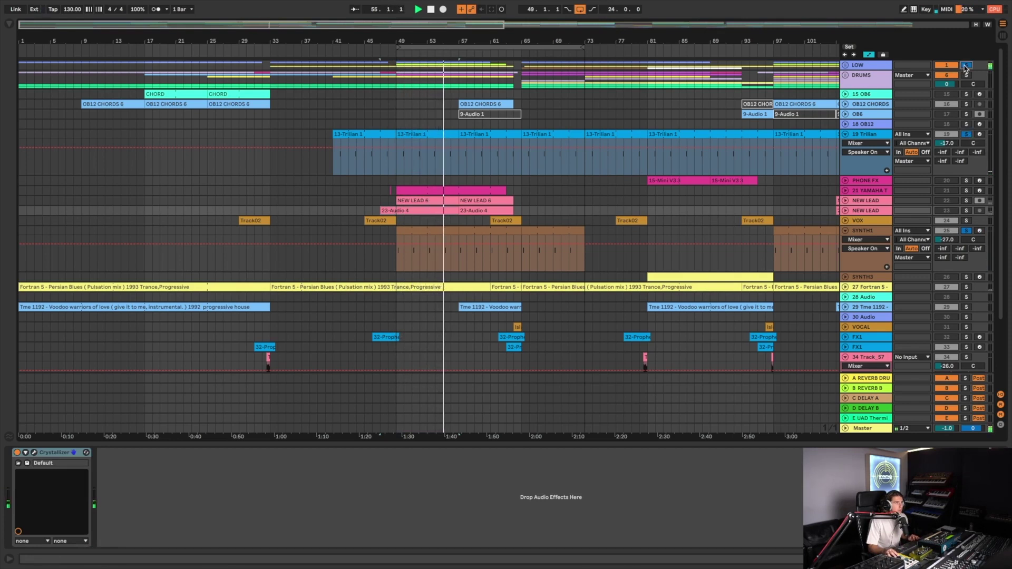
Step: Clear all solos and shorten the loop to 16 bars, bar 49 to bar 65
{"action": "left_click", "coordinate": [917, 250]}
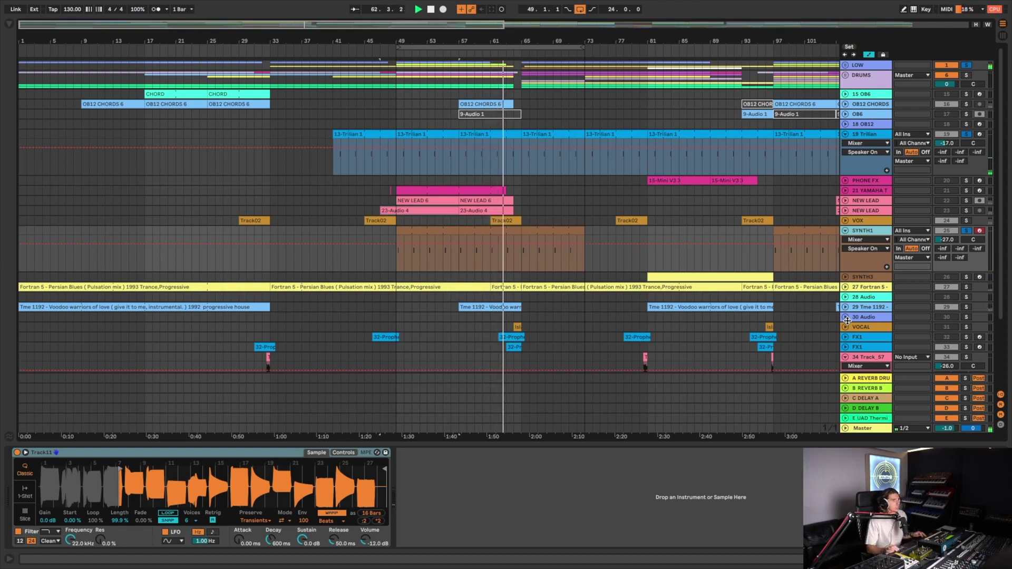
{"action": "left_click", "coordinate": [966, 231]}
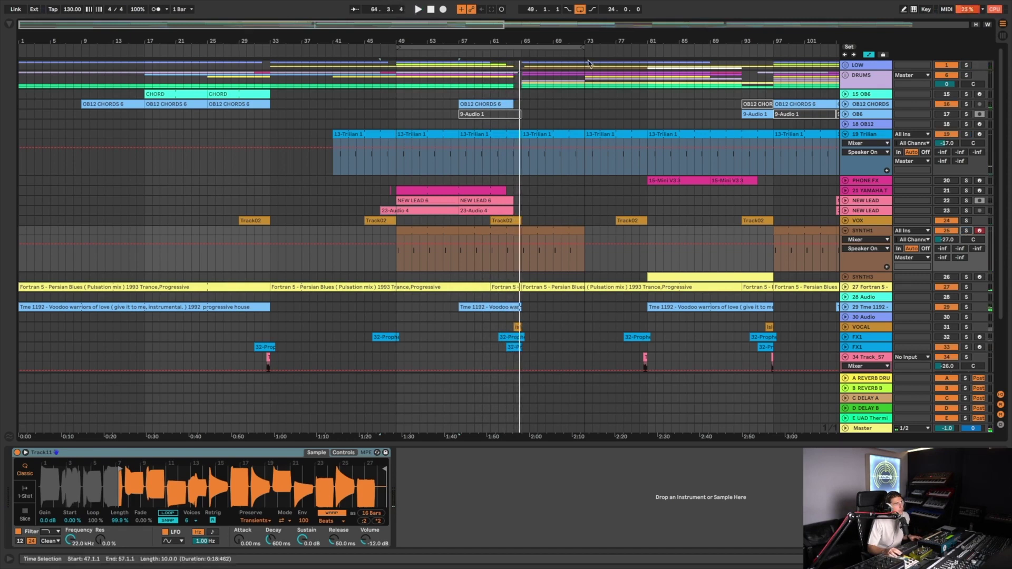
{"action": "left_click_drag", "start_coordinate": [581, 49], "coordinate": [515, 51]}
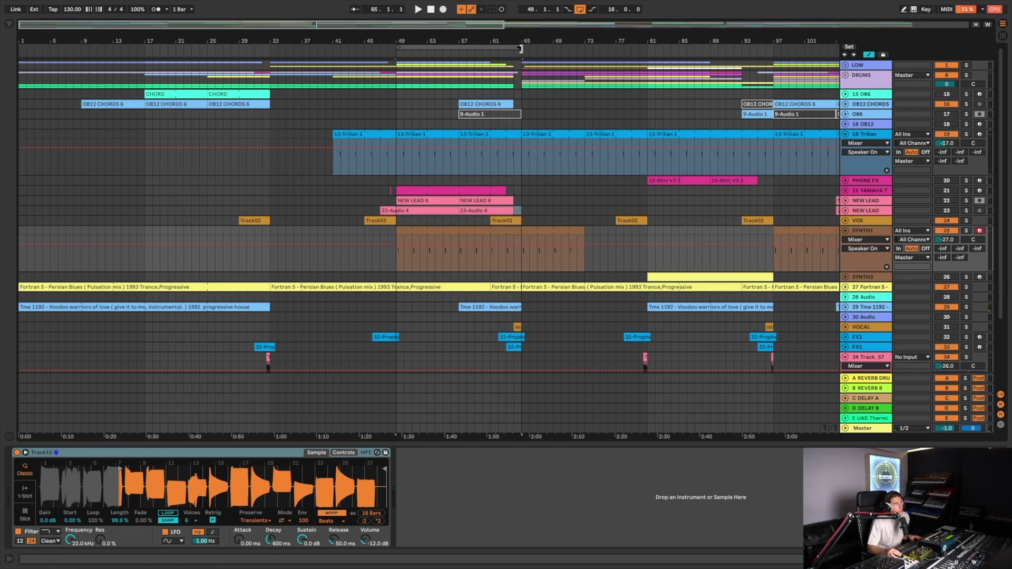
Step: Fold the SYNTH1 and 19 Trilian tracks back to single rows
{"action": "left_click", "coordinate": [899, 248]}
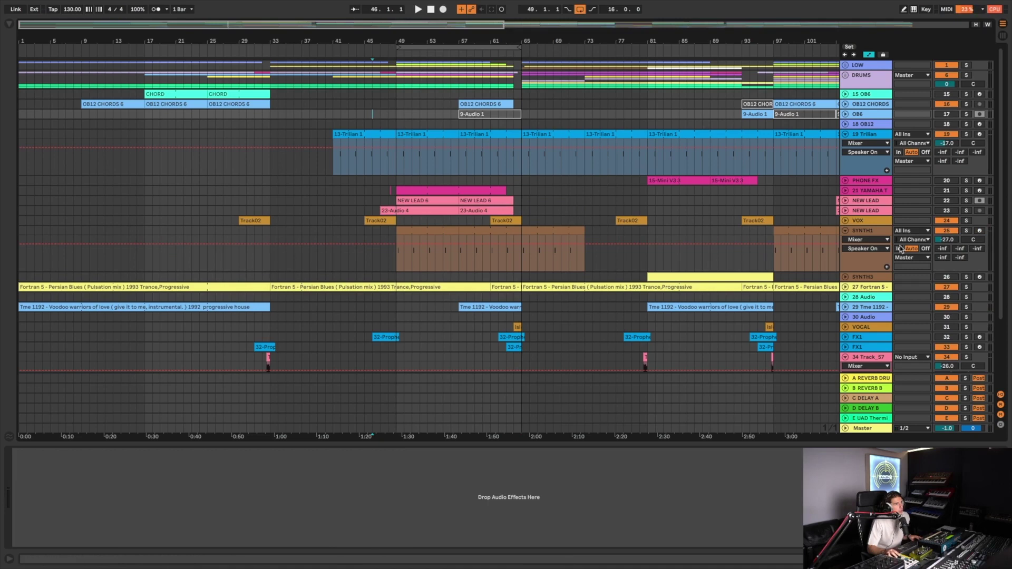
{"action": "left_click", "coordinate": [845, 231]}
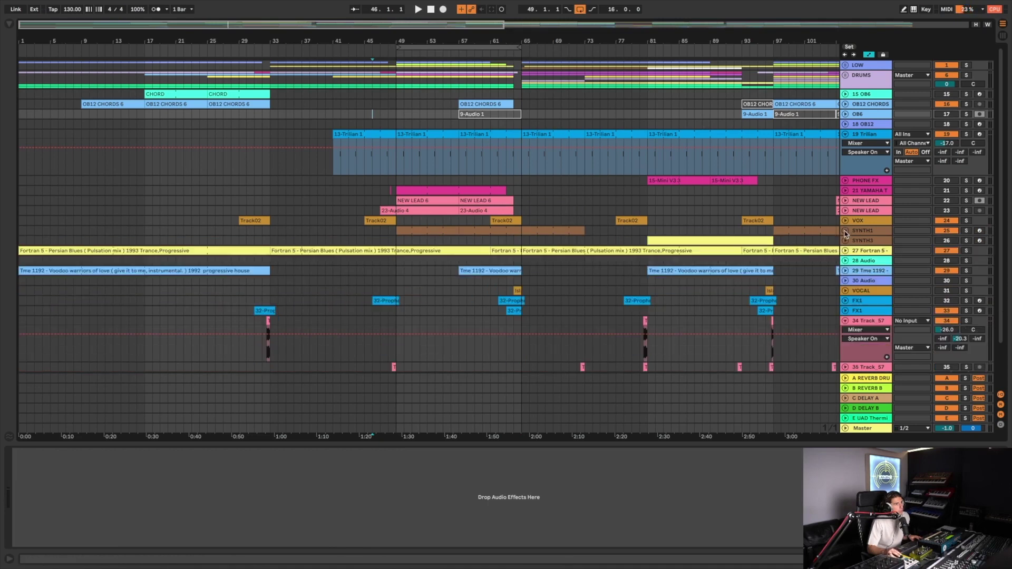
{"action": "left_click", "coordinate": [845, 135]}
{"action": "left_click", "coordinate": [852, 144]}
{"action": "left_click", "coordinate": [854, 154]}
Step: Unfold NEW LEAD and audition it soloed, then unfold 21 YAMAHA T and open its clip's notes
{"action": "left_click", "coordinate": [849, 165]}
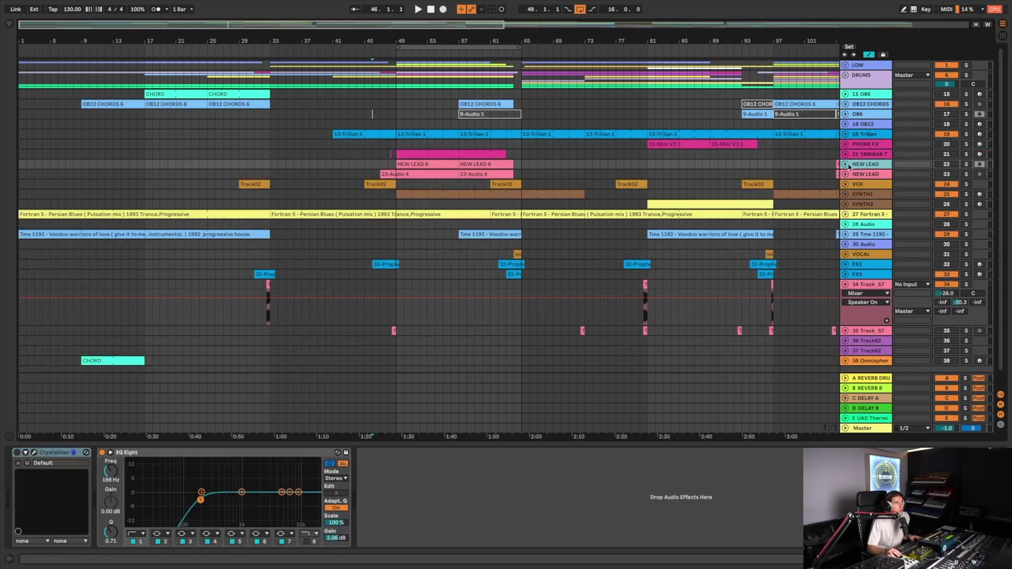
{"action": "left_click", "coordinate": [845, 164]}
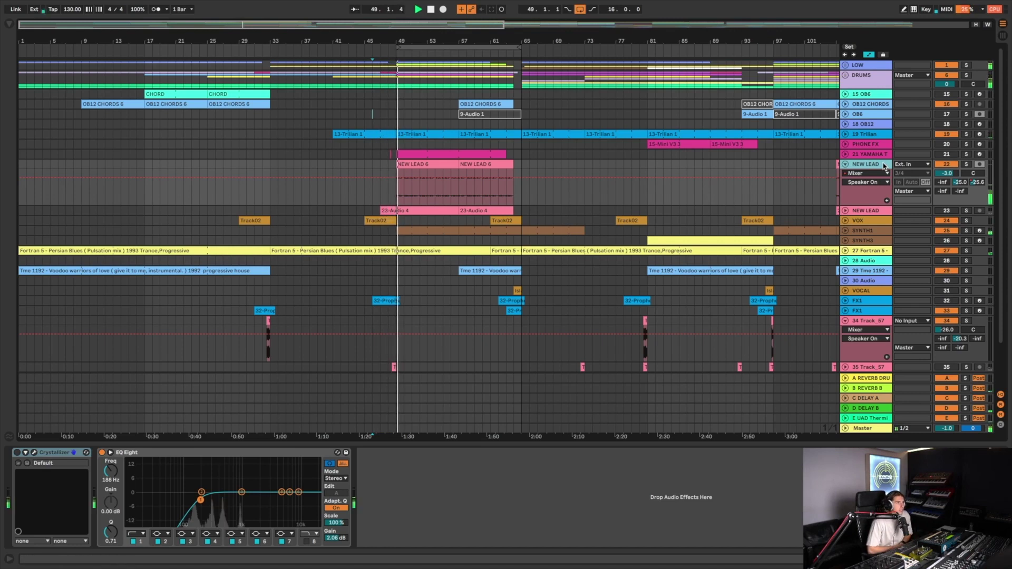
{"action": "left_click", "coordinate": [966, 165]}
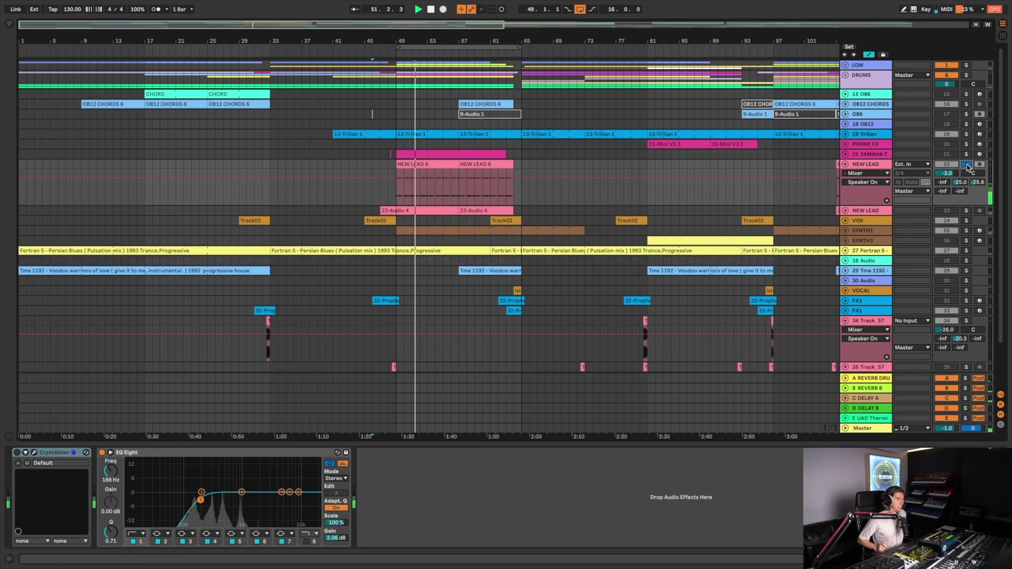
{"action": "left_click", "coordinate": [966, 165]}
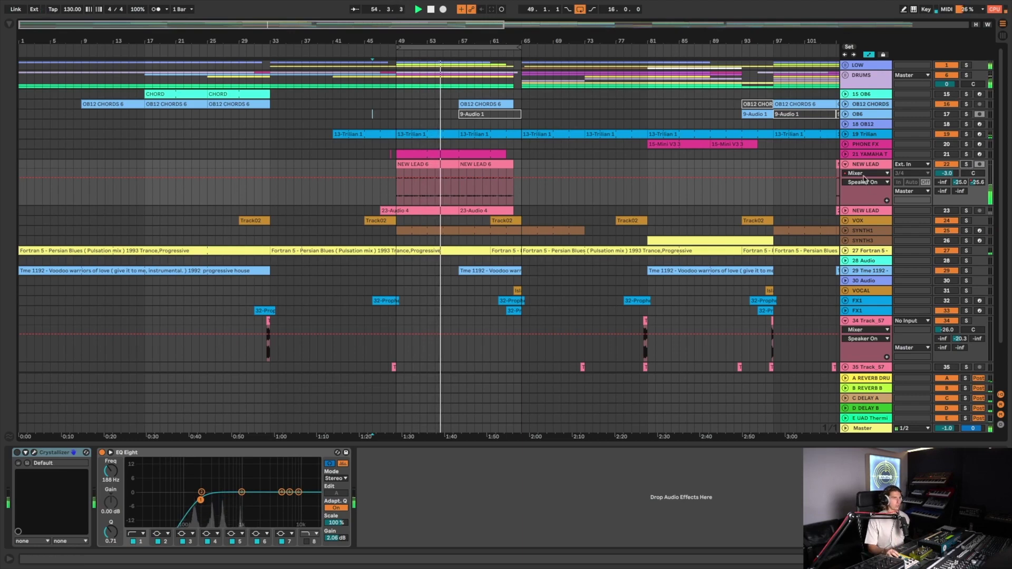
{"action": "left_click", "coordinate": [845, 165]}
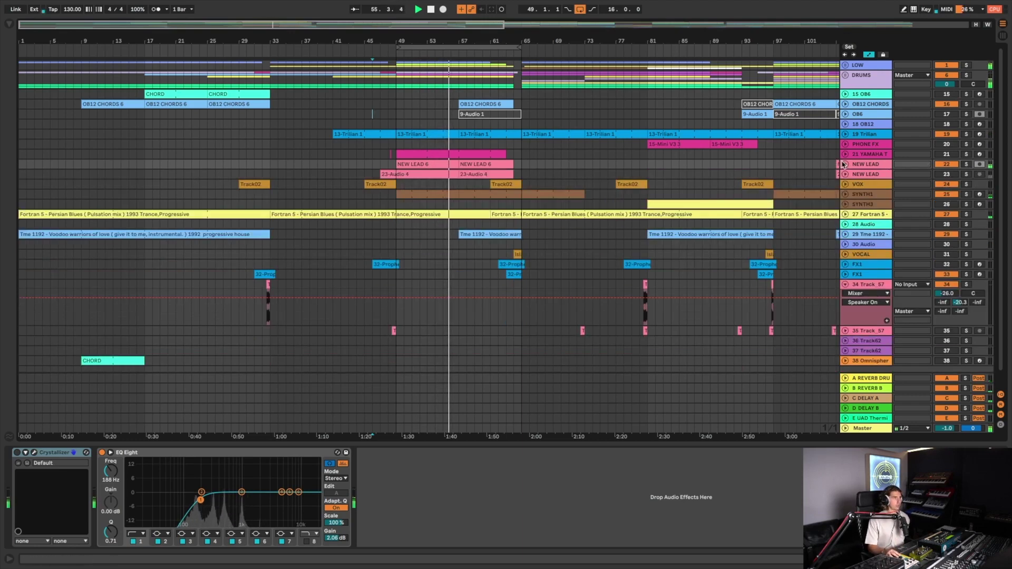
{"action": "left_click", "coordinate": [844, 163]}
{"action": "left_click", "coordinate": [845, 153]}
{"action": "double_click", "coordinate": [481, 156]}
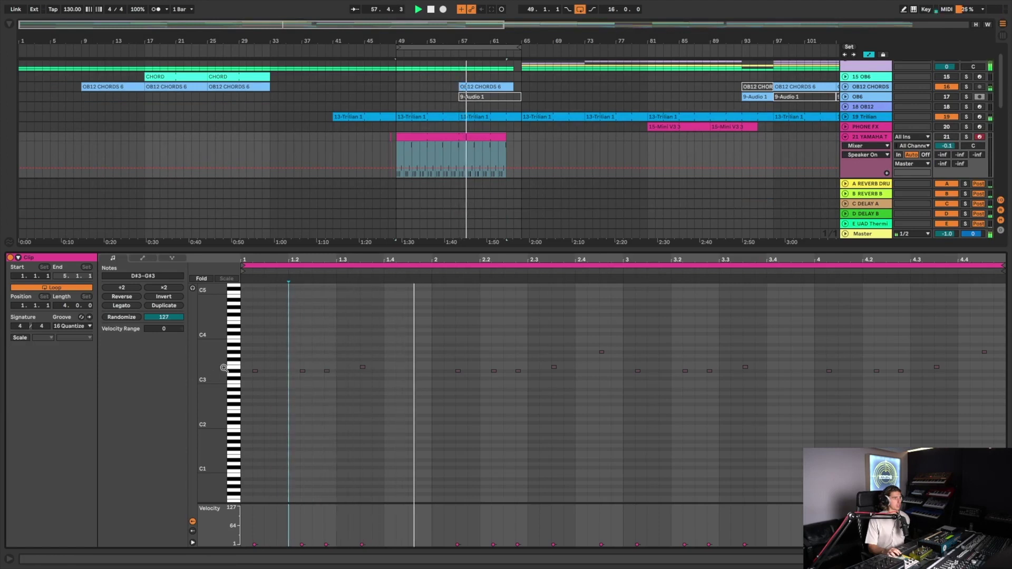
Step: Enlarge the YAMAHA clip's note rows, hide the Detail View, and turn NEW LEAD down to -3 dB
{"action": "left_click_drag", "start_coordinate": [210, 373], "coordinate": [226, 361]}
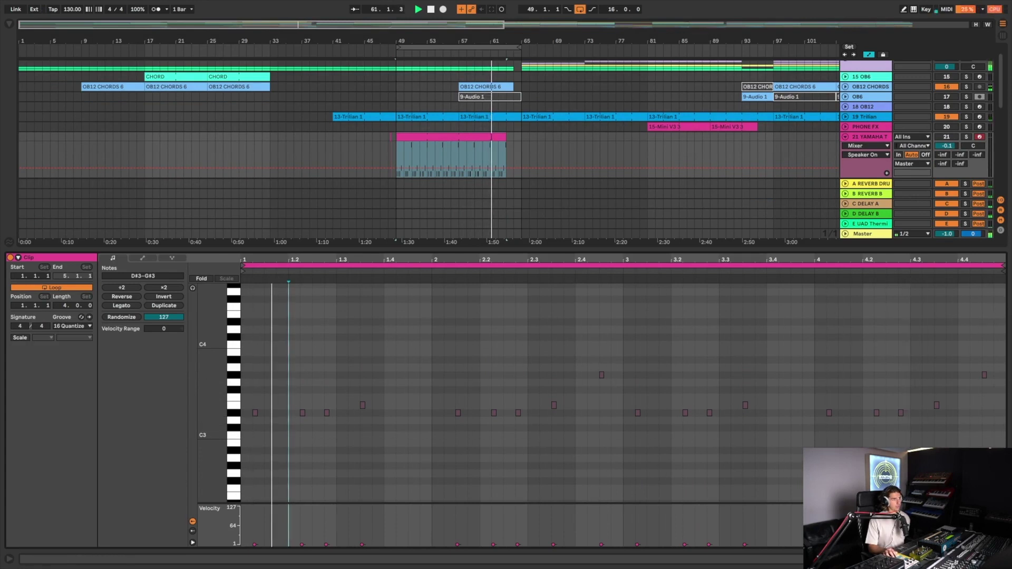
{"action": "key", "text": "ctrl+alt+l"}
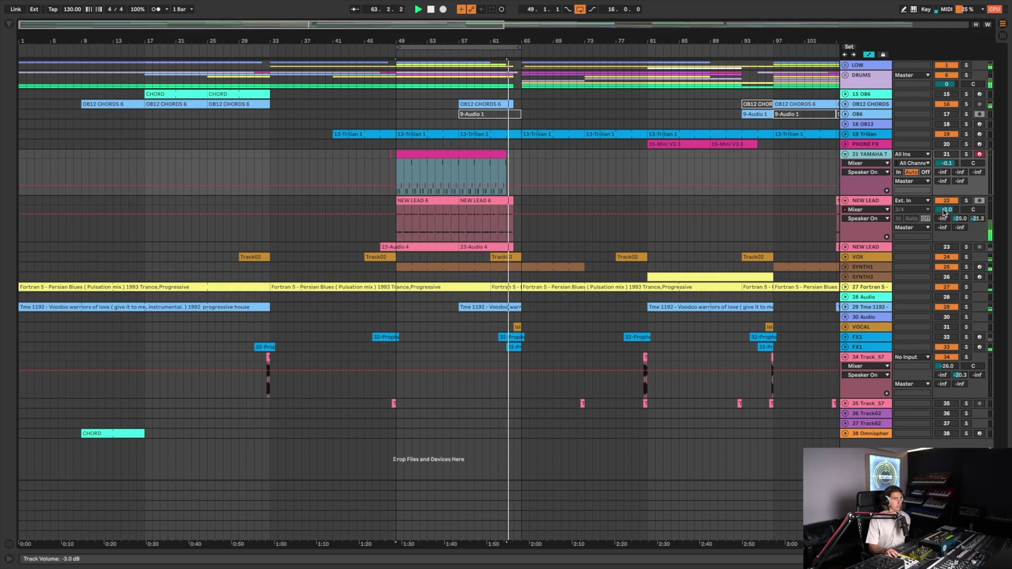
{"action": "left_click_drag", "start_coordinate": [946, 209], "coordinate": [922, 241]}
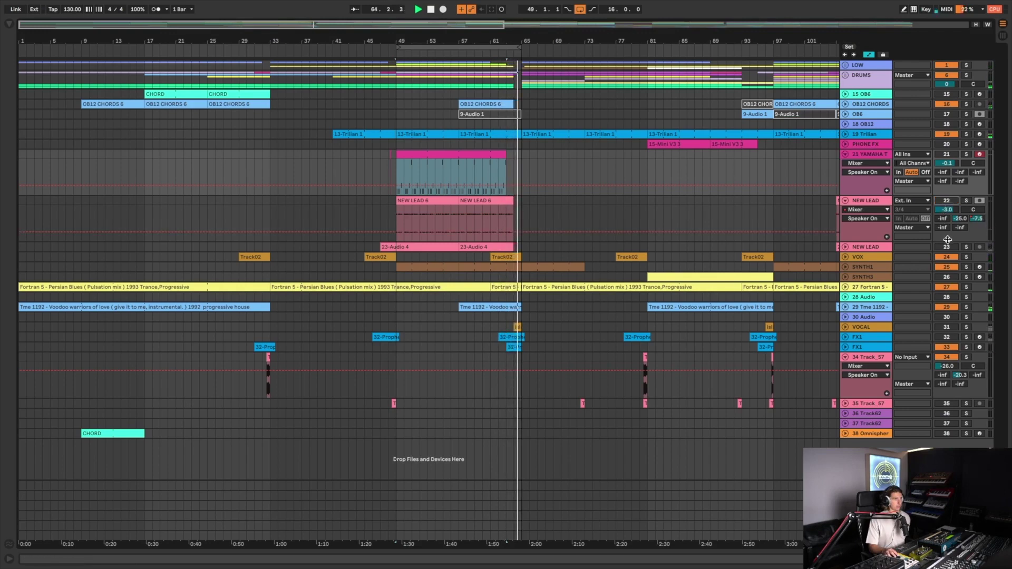
Step: Raise the second NEW LEAD volume to about 2.7 dB, solo-check it, then reset it to 0 dB
{"action": "key", "text": "u"}
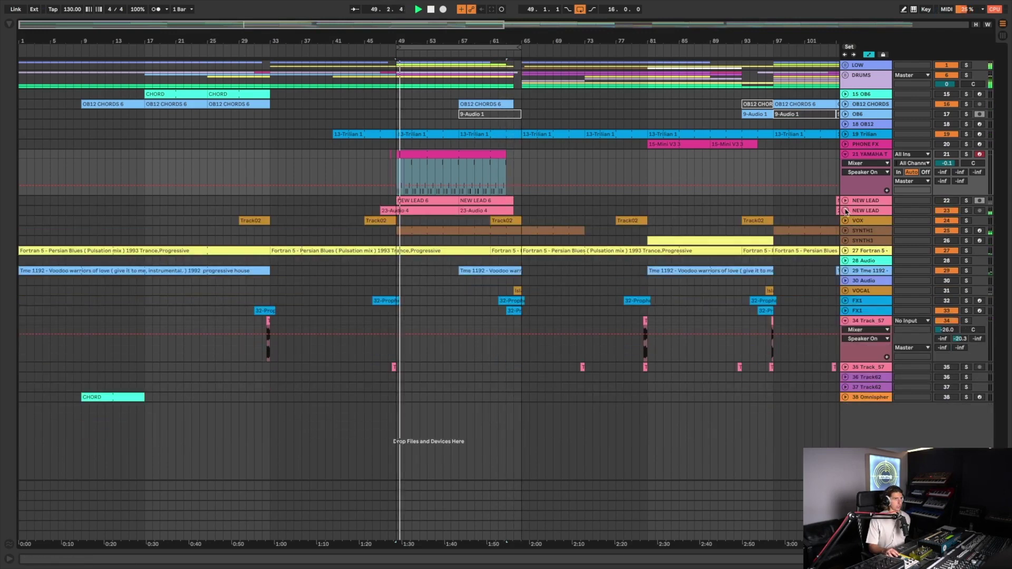
{"action": "key", "text": "Down"}
{"action": "key", "text": "u"}
{"action": "left_click_drag", "start_coordinate": [946, 219], "coordinate": [946, 208]}
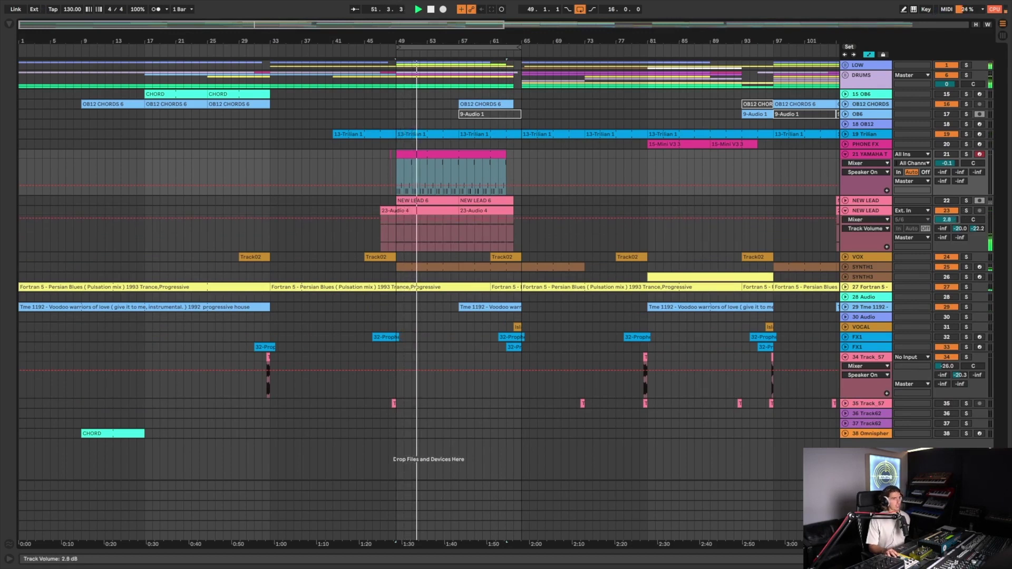
{"action": "left_click", "coordinate": [965, 210]}
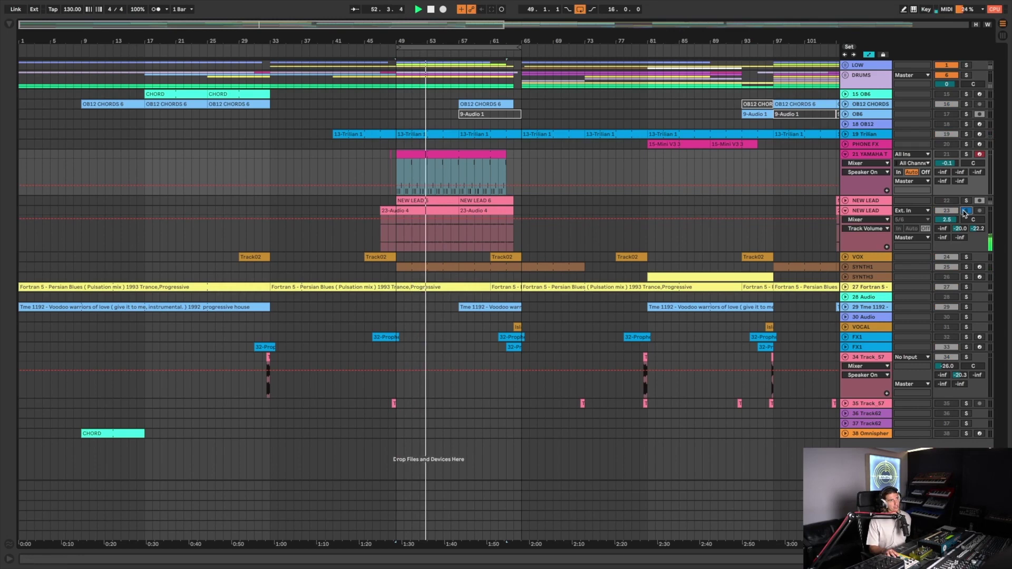
{"action": "left_click", "coordinate": [966, 210]}
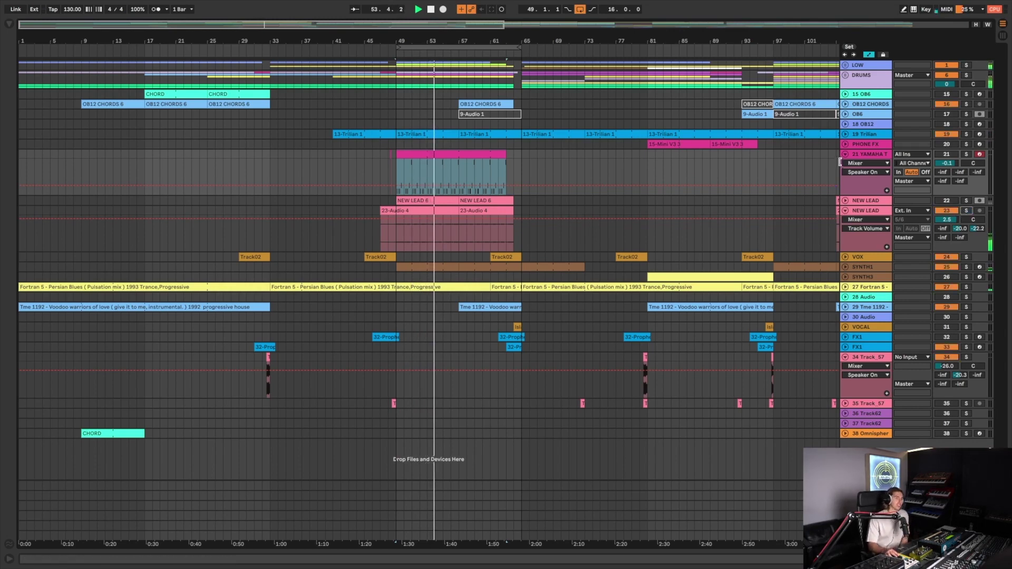
{"action": "left_click", "coordinate": [846, 154]}
{"action": "left_click_drag", "start_coordinate": [946, 183], "coordinate": [946, 197]}
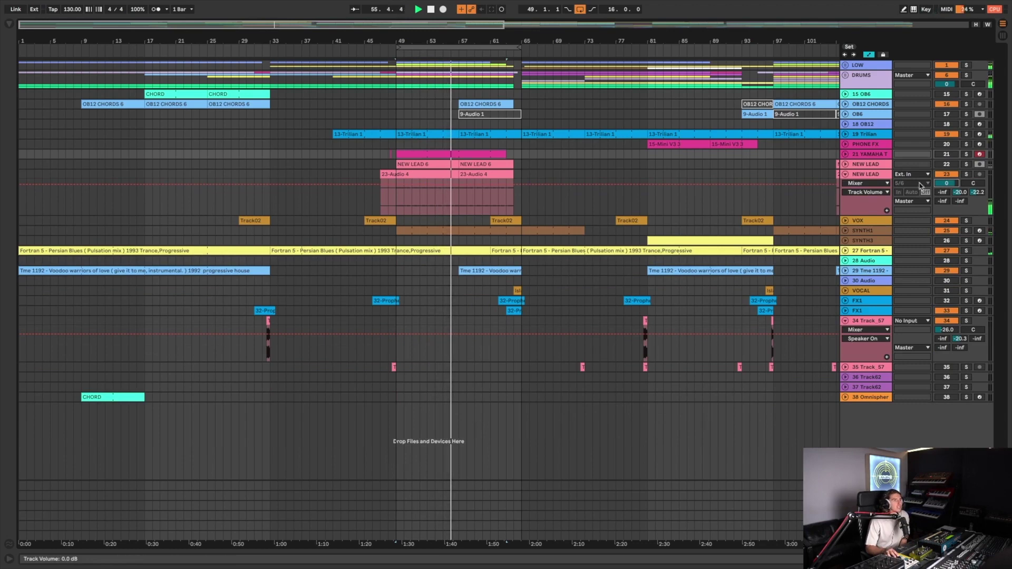
Step: Fold the second NEW LEAD, switch the first NEW LEAD back on, and fold it too
{"action": "left_click", "coordinate": [845, 174]}
{"action": "left_click", "coordinate": [845, 164]}
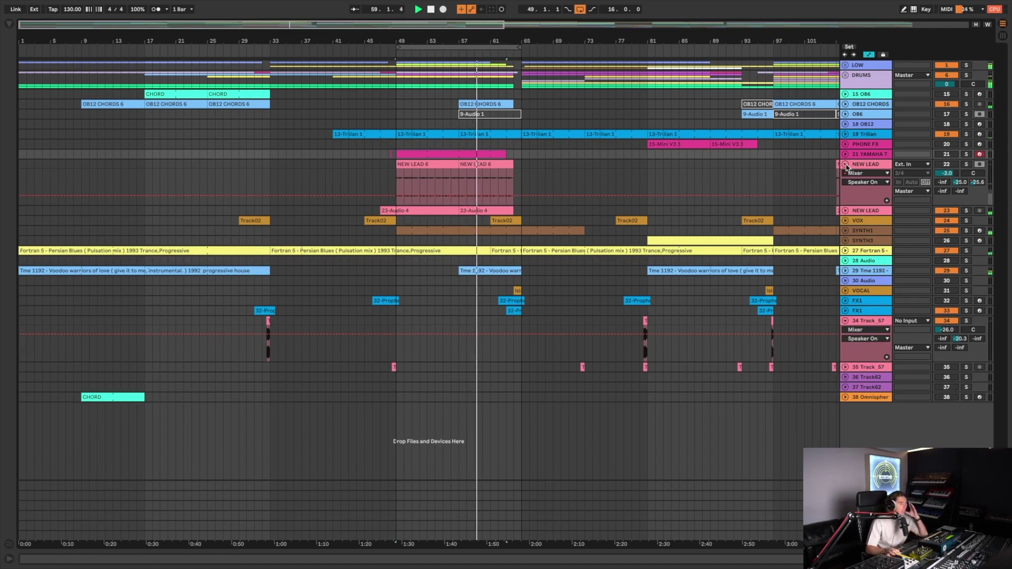
{"action": "left_click", "coordinate": [946, 165]}
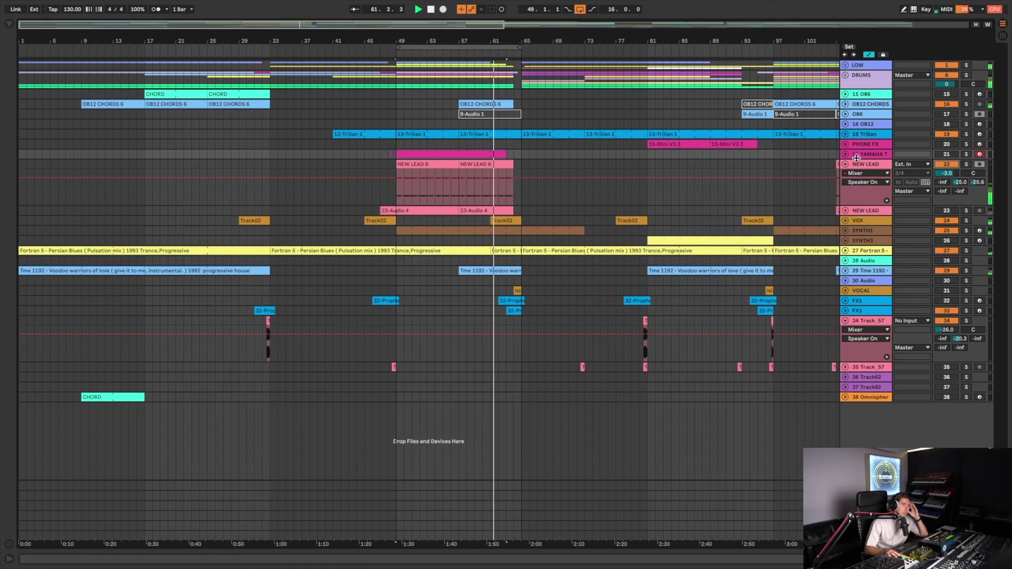
{"action": "left_click", "coordinate": [844, 165]}
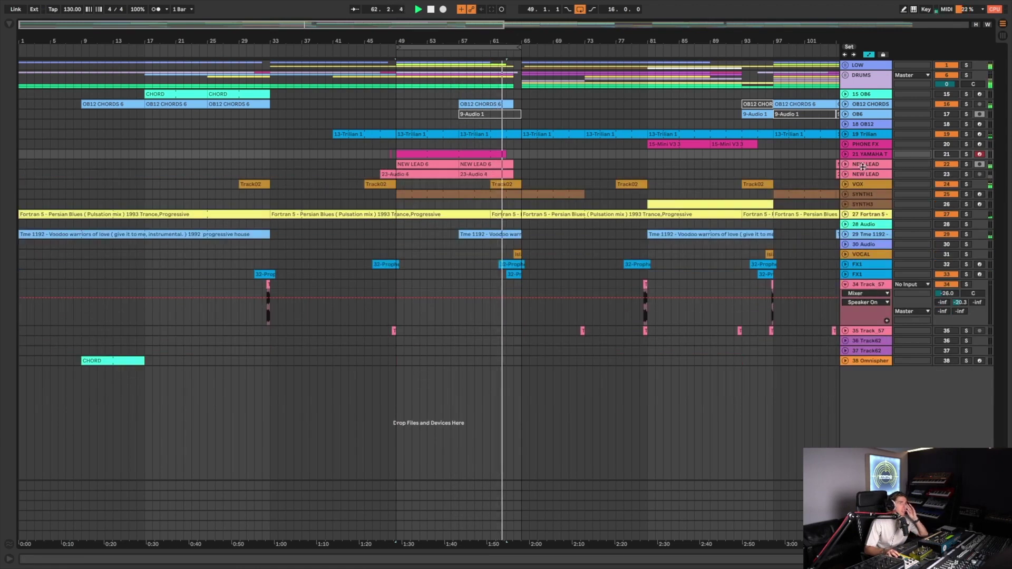
{"action": "left_click", "coordinate": [858, 185]}
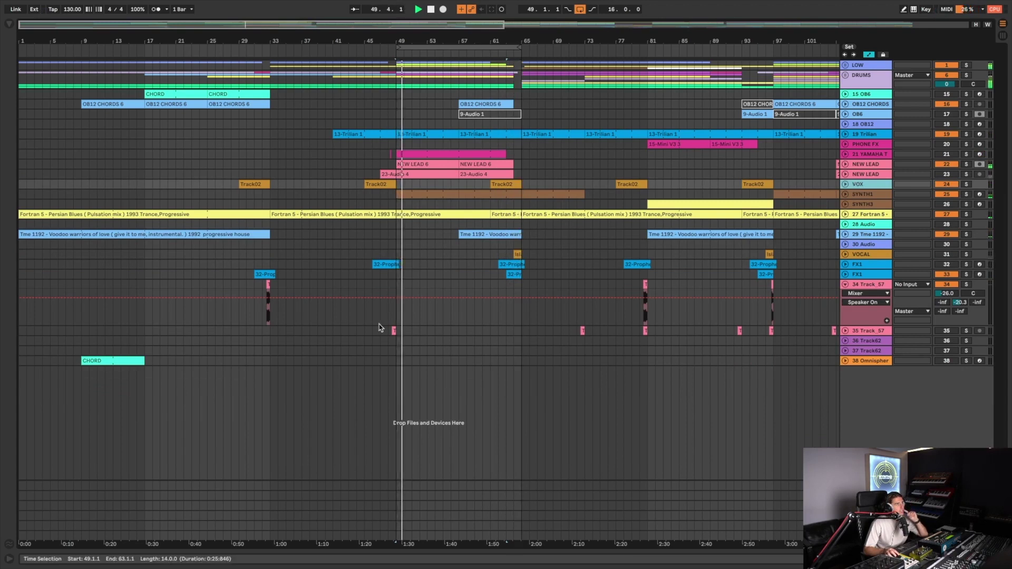
Step: Expand FX1 and audition it soloed, playing from near bar 46
{"action": "left_click", "coordinate": [384, 264]}
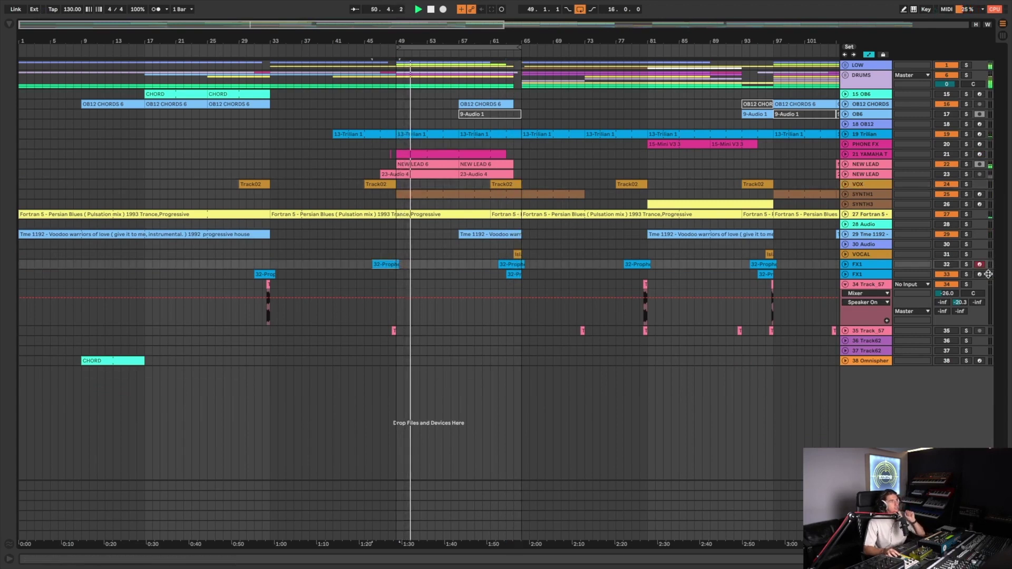
{"action": "left_click", "coordinate": [845, 265]}
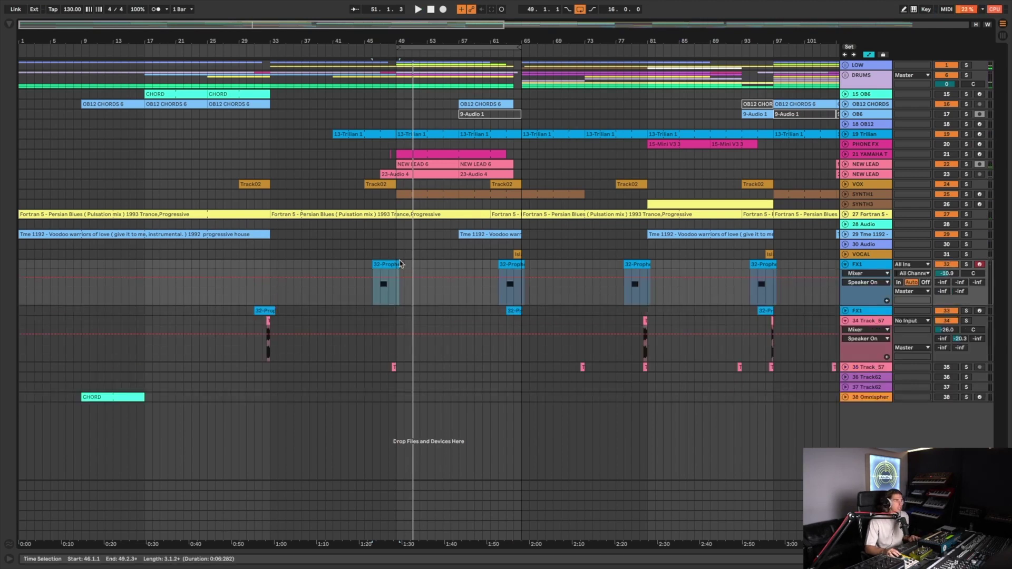
{"action": "left_click", "coordinate": [373, 255]}
{"action": "key", "text": "space"}
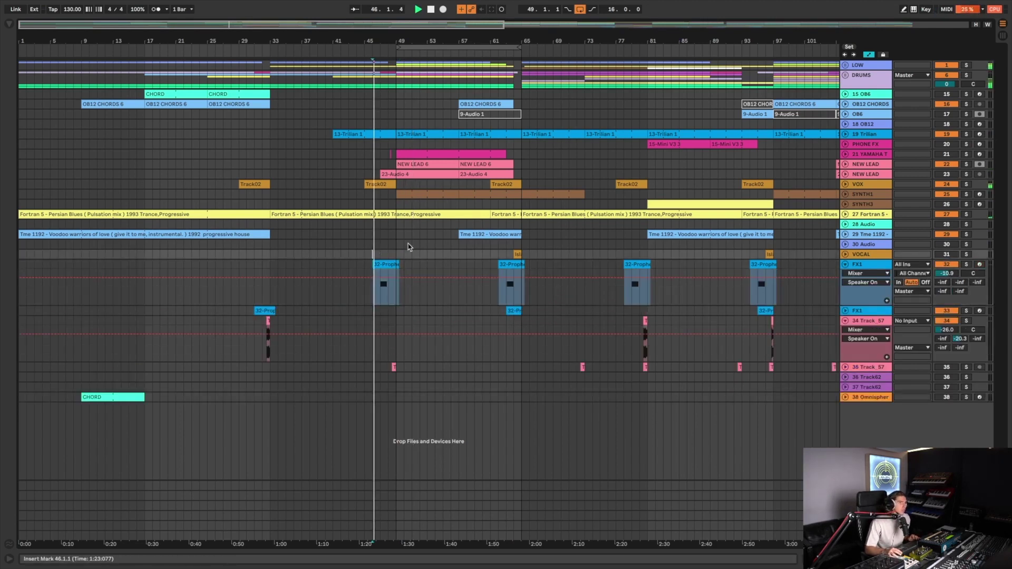
{"action": "left_click", "coordinate": [967, 264]}
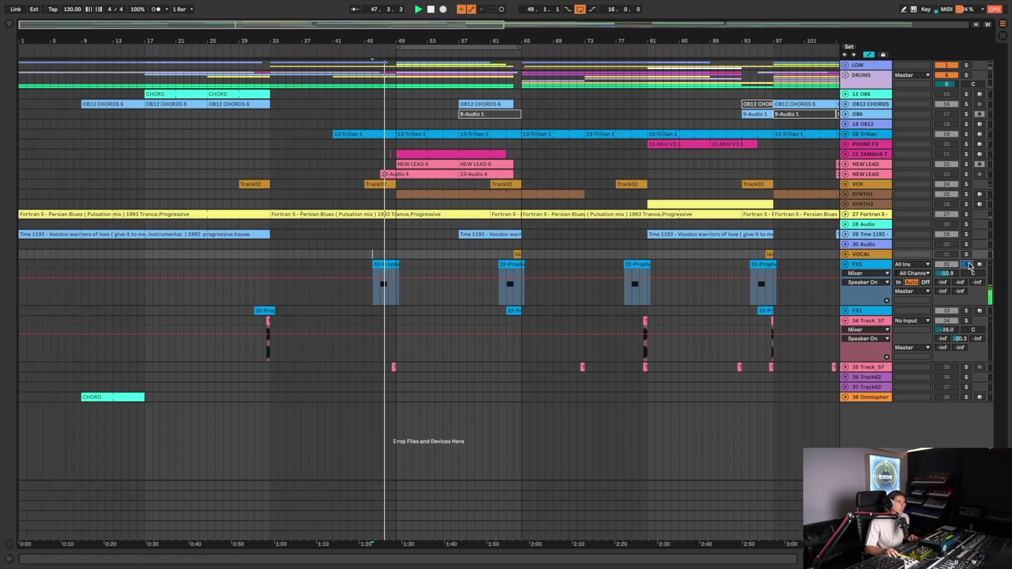
{"action": "left_click", "coordinate": [968, 264]}
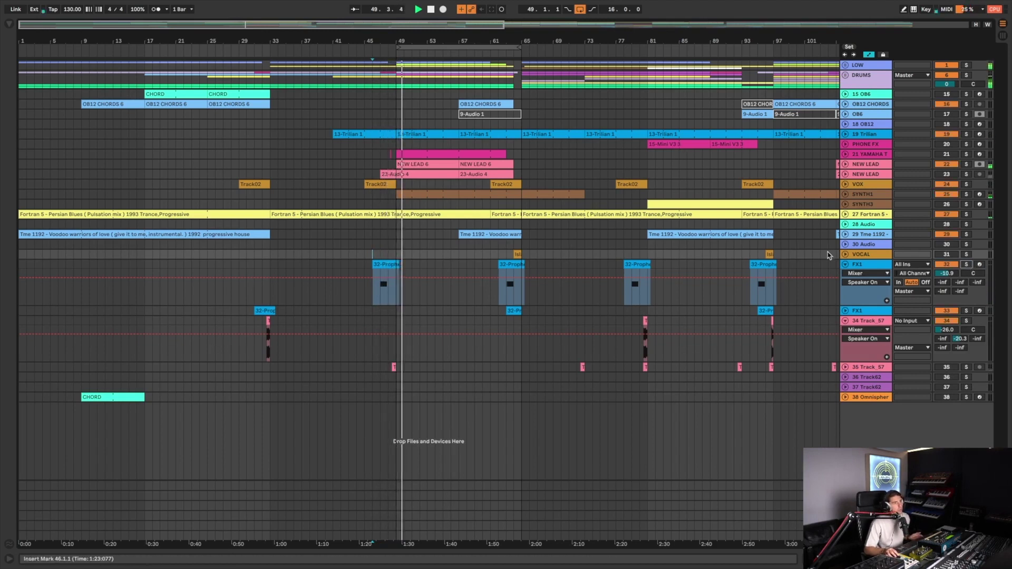
Step: Open FX1's Prophet V3 chain, fold the 34 Track_57 and FX1 lanes, and show 35 Track_57's devices
{"action": "double_click", "coordinate": [873, 263]}
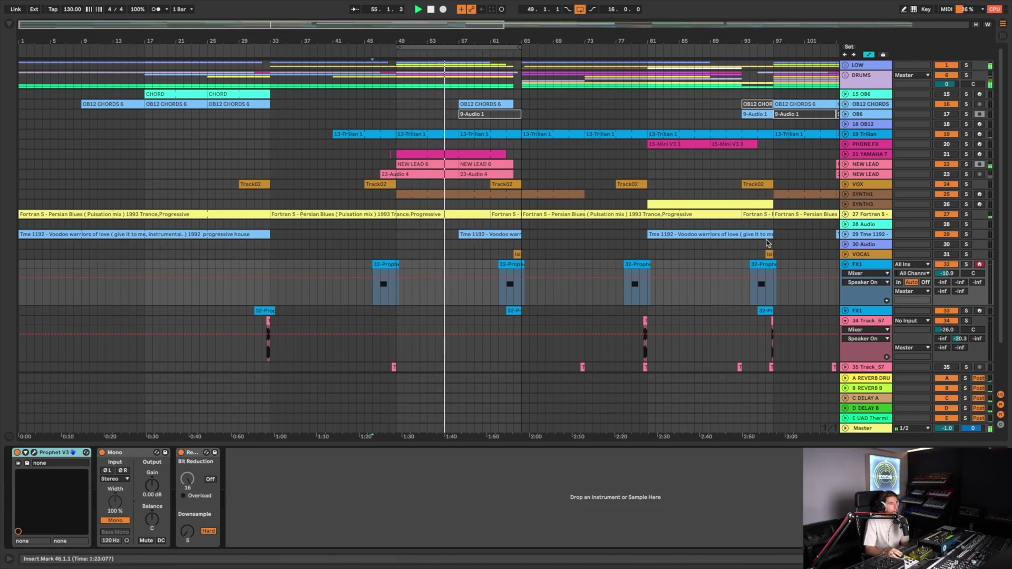
{"action": "left_click", "coordinate": [845, 320]}
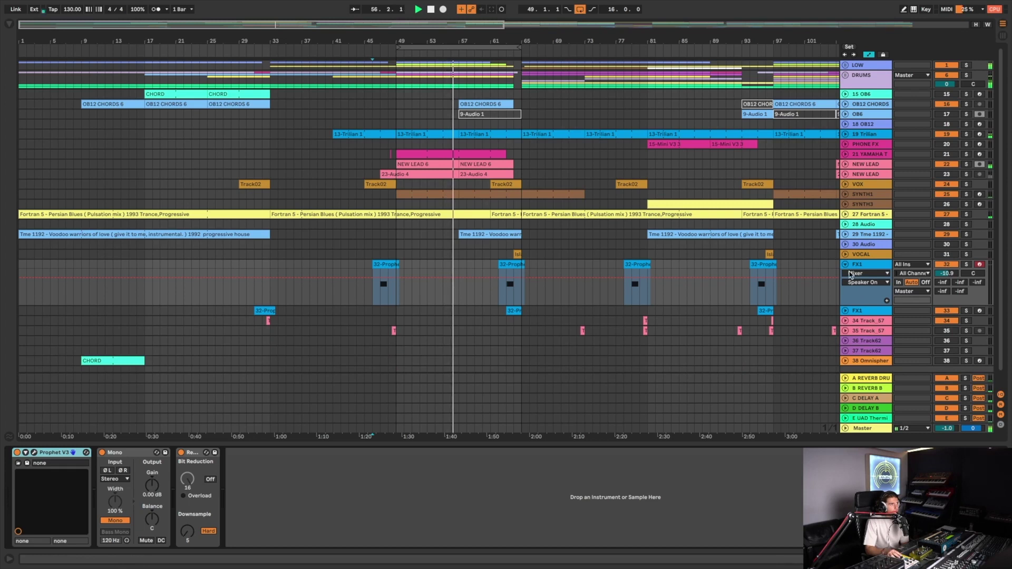
{"action": "left_click", "coordinate": [844, 265]}
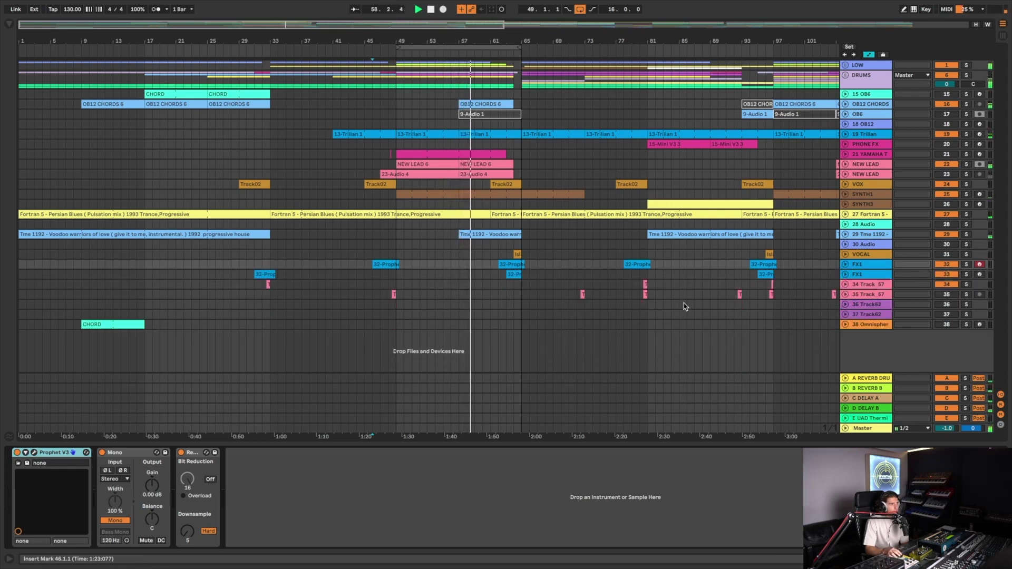
{"action": "left_click", "coordinate": [888, 294]}
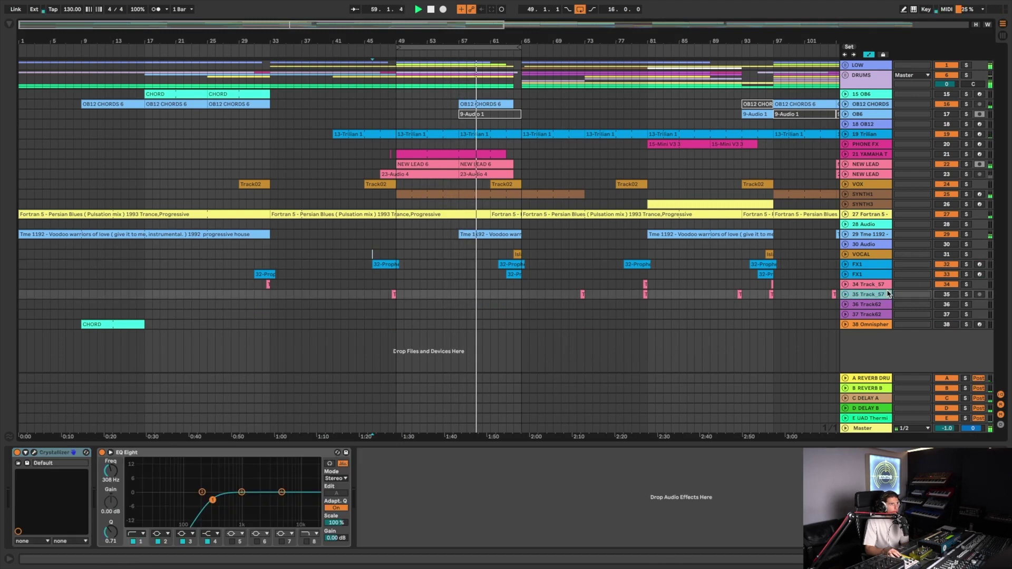
Step: Expand and solo-audition 35 Track_57 from bar 47, then stop and fold its lane
{"action": "left_click", "coordinate": [845, 294]}
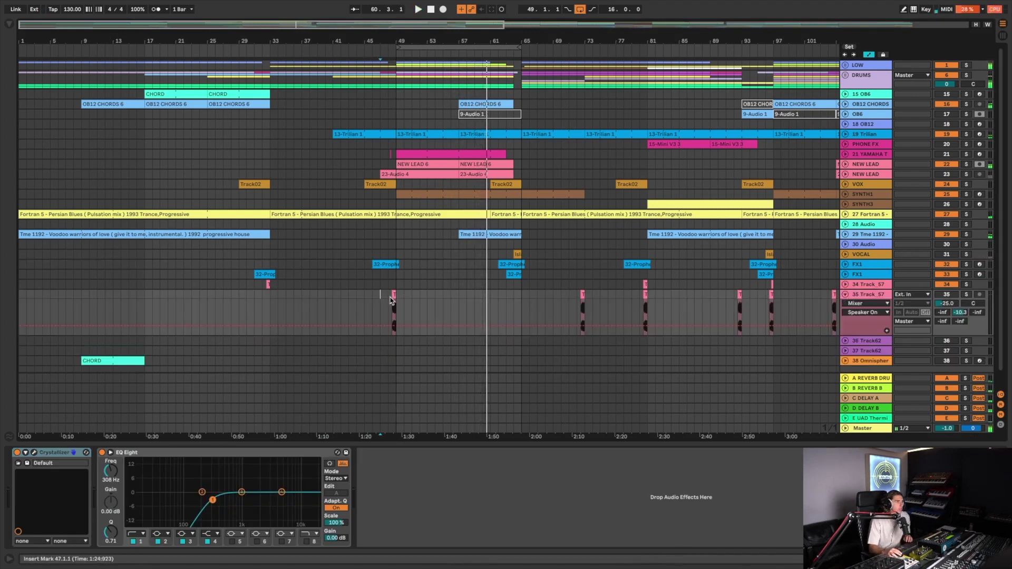
{"action": "left_click", "coordinate": [966, 294]}
{"action": "key", "text": "space"}
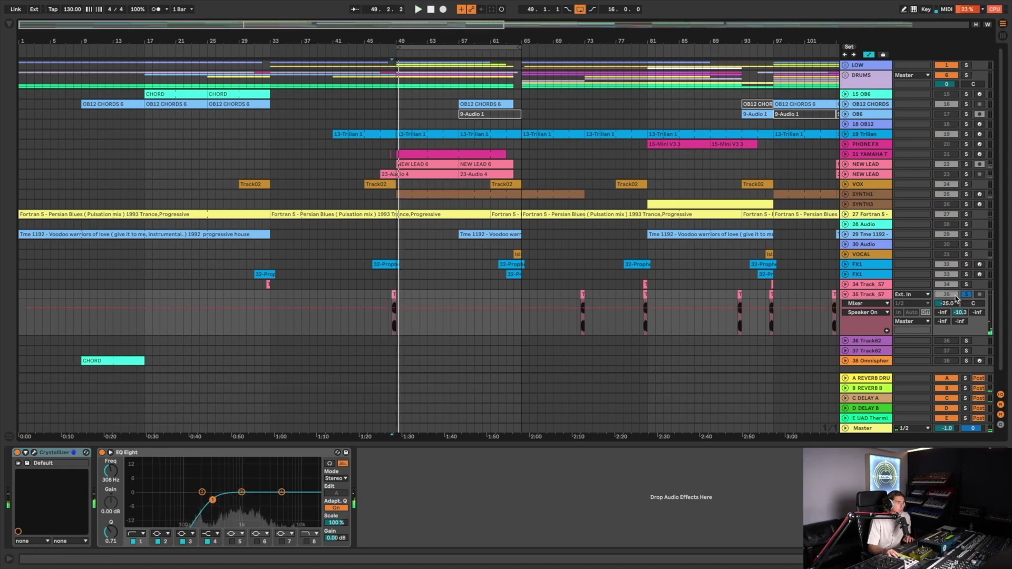
{"action": "left_click", "coordinate": [966, 294]}
{"action": "left_click", "coordinate": [383, 294]}
{"action": "key", "text": "space"}
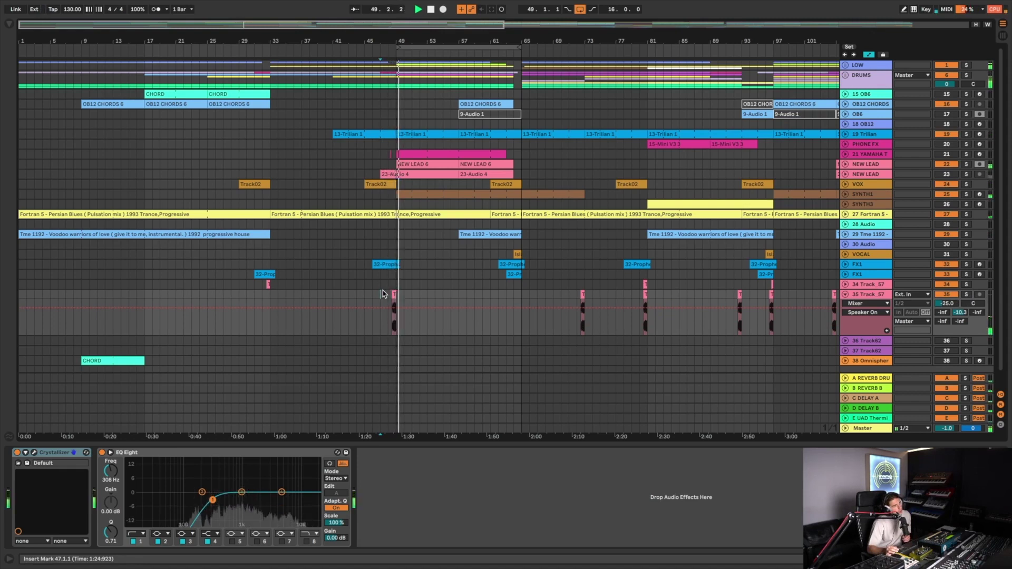
{"action": "key", "text": "space"}
{"action": "key", "text": "Up"}
{"action": "key", "text": "Up"}
{"action": "key", "text": "Up"}
{"action": "key", "text": "Up"}
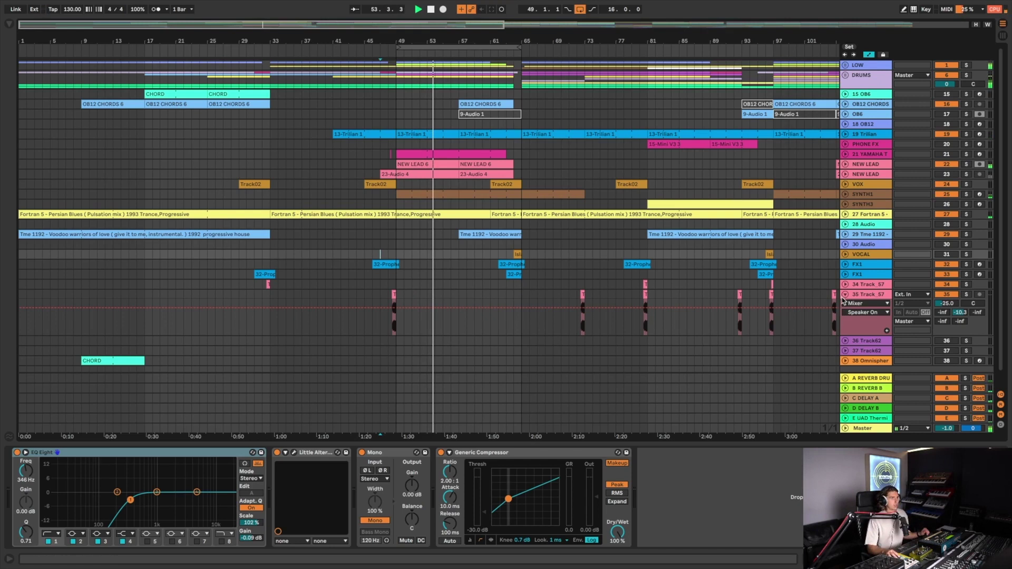
{"action": "left_click", "coordinate": [845, 295]}
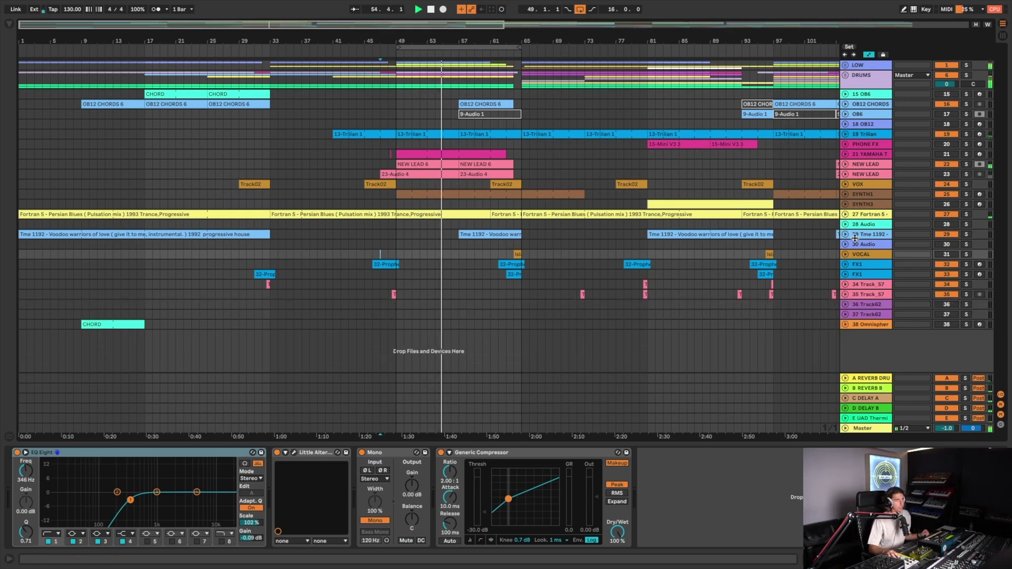
Step: Unfold the 29 Tme 1192 lane to show its waveforms and zoom out from bar 73
{"action": "left_click", "coordinate": [853, 238]}
{"action": "left_click", "coordinate": [845, 235]}
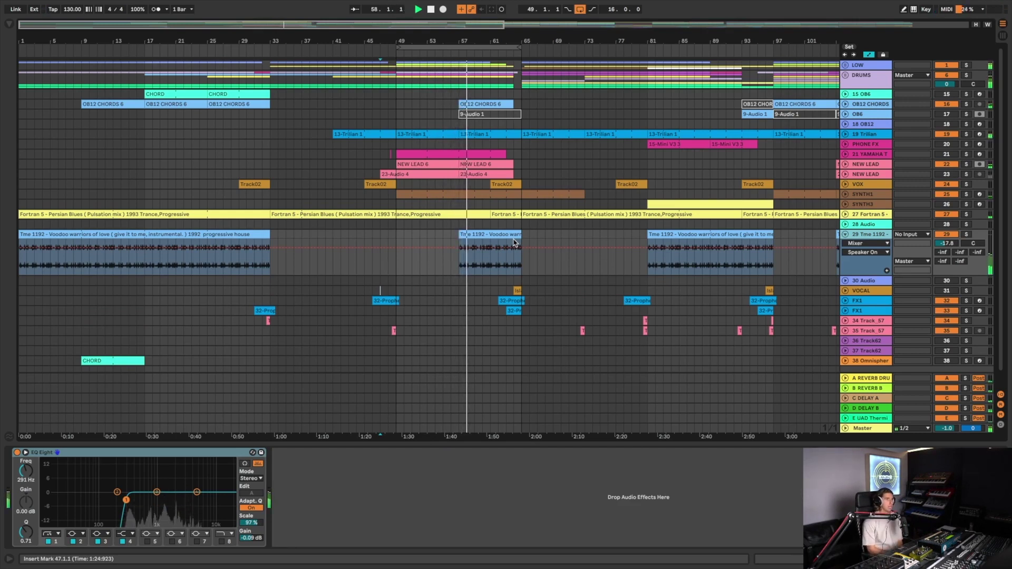
{"action": "left_click", "coordinate": [856, 291]}
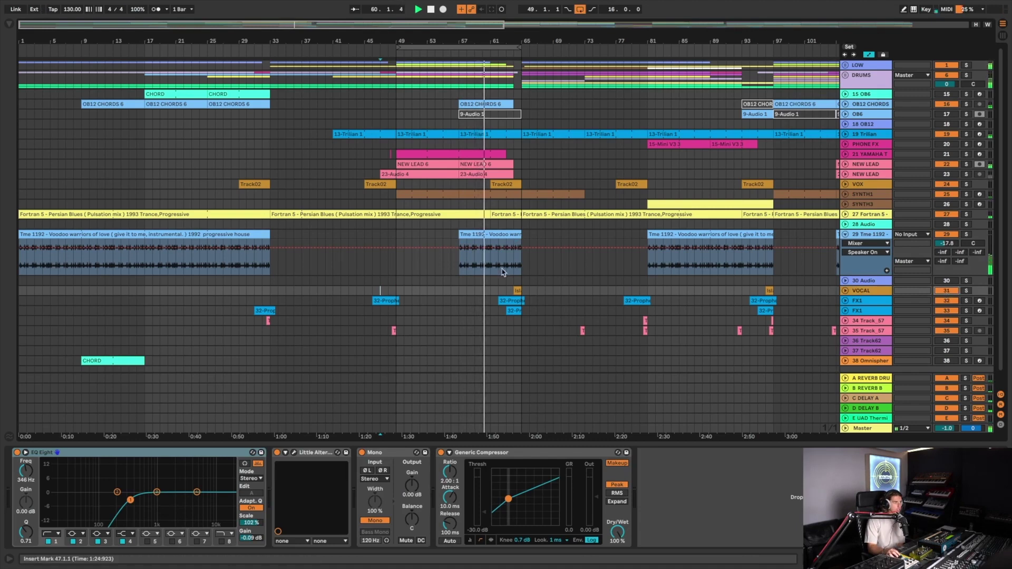
{"action": "left_click", "coordinate": [583, 284]}
{"action": "key", "text": "minus"}
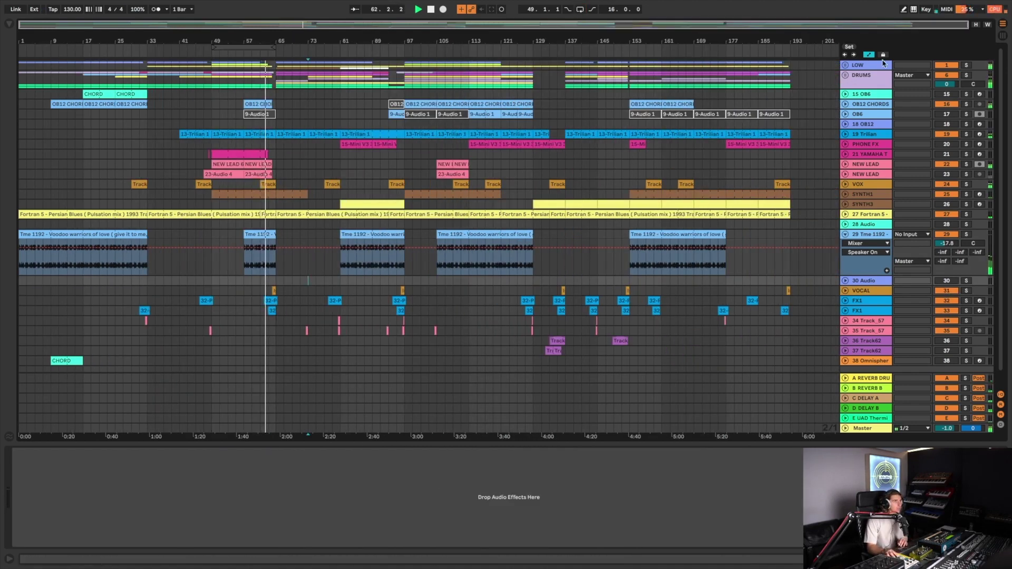
Step: Expand the LOW group to show BASS's EQ, then fold the 29 Tme 1192 lane
{"action": "left_click", "coordinate": [844, 66]}
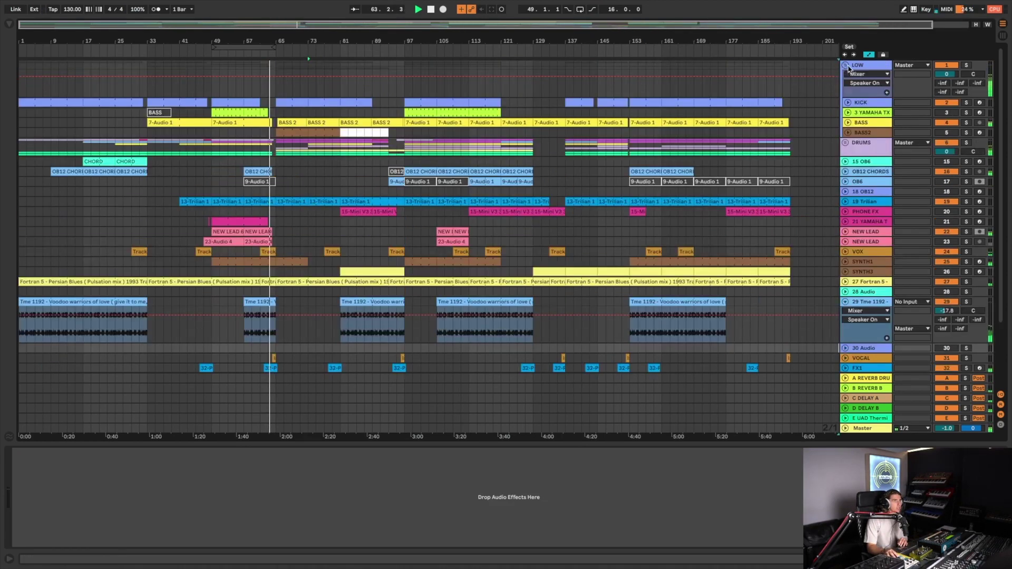
{"action": "left_click", "coordinate": [865, 124]}
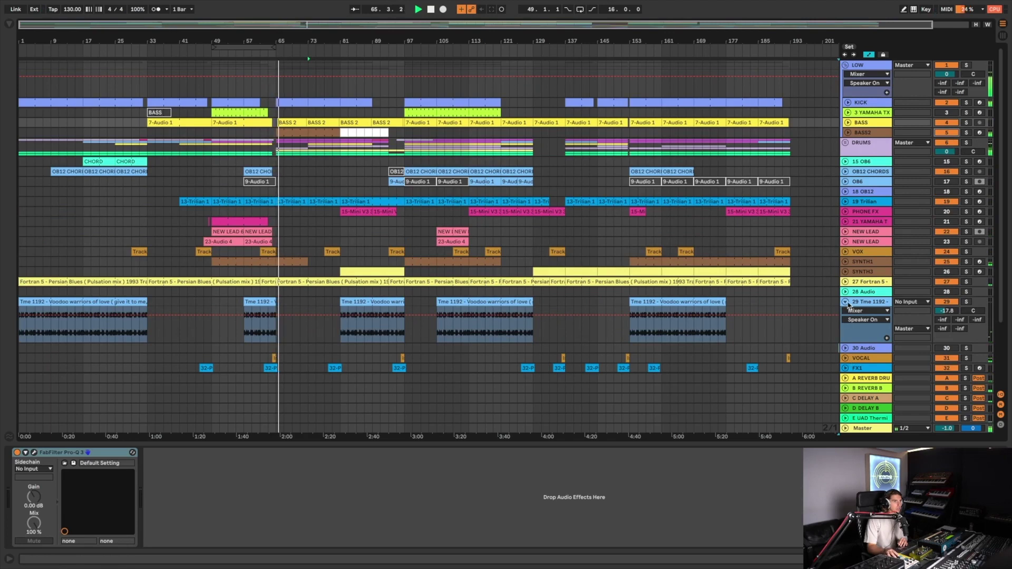
{"action": "left_click", "coordinate": [849, 318]}
{"action": "left_click", "coordinate": [845, 301]}
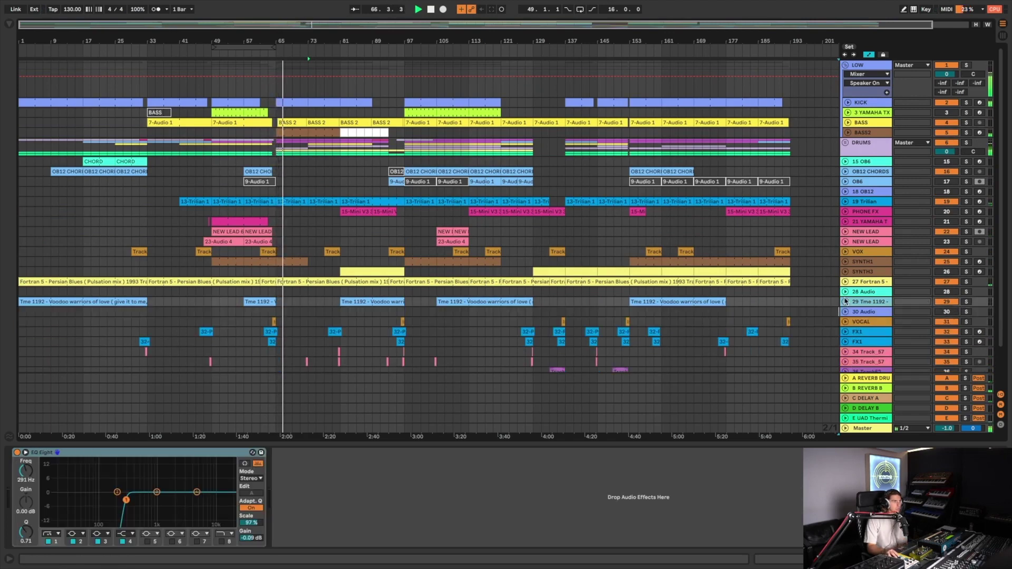
{"action": "left_click", "coordinate": [348, 312]}
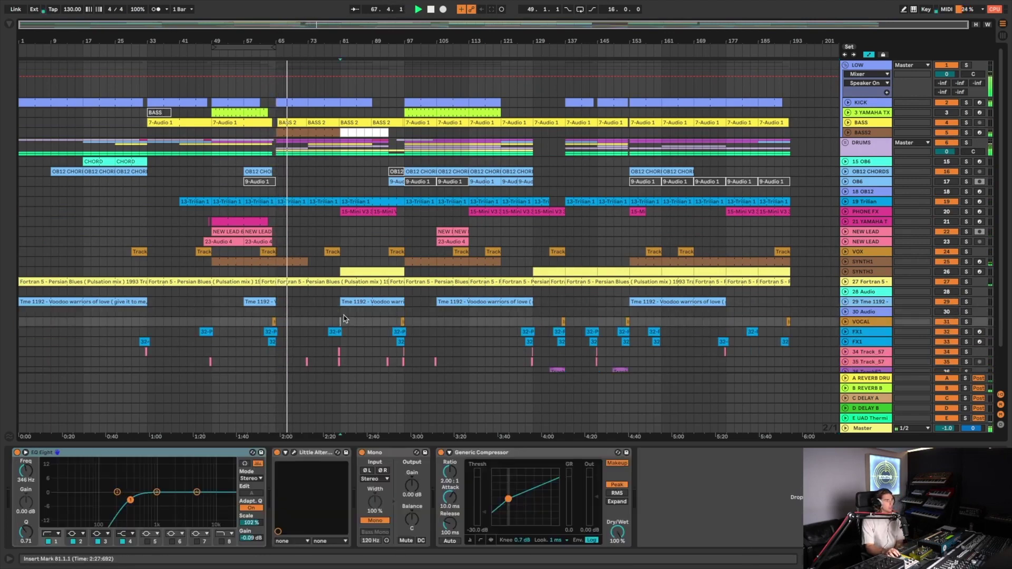
Step: Delete the empty 30 Audio and 28 Audio tracks, then select OB12 with playback from bar 63
{"action": "left_click", "coordinate": [874, 313]}
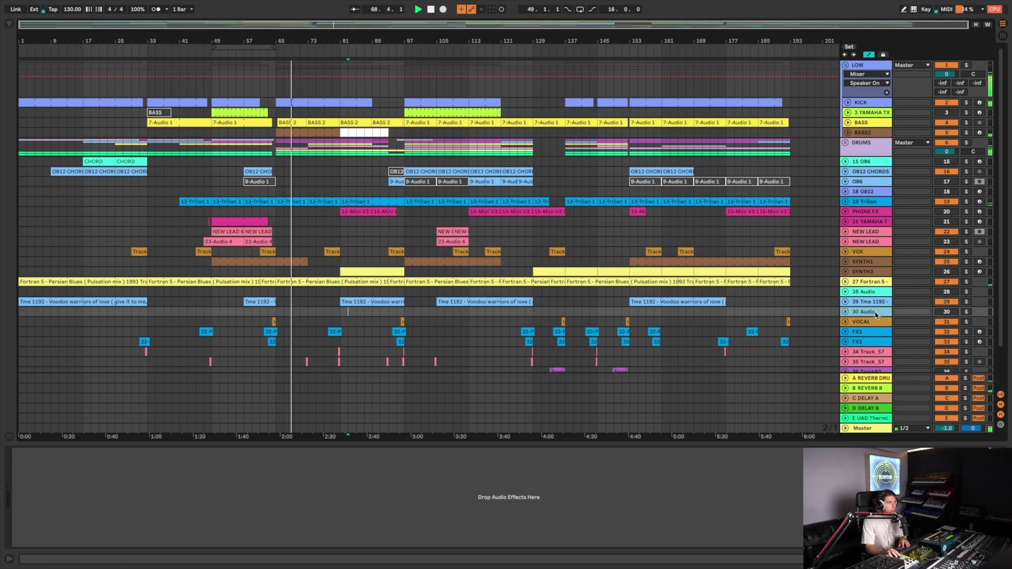
{"action": "key", "text": "Delete"}
{"action": "left_click", "coordinate": [868, 293]}
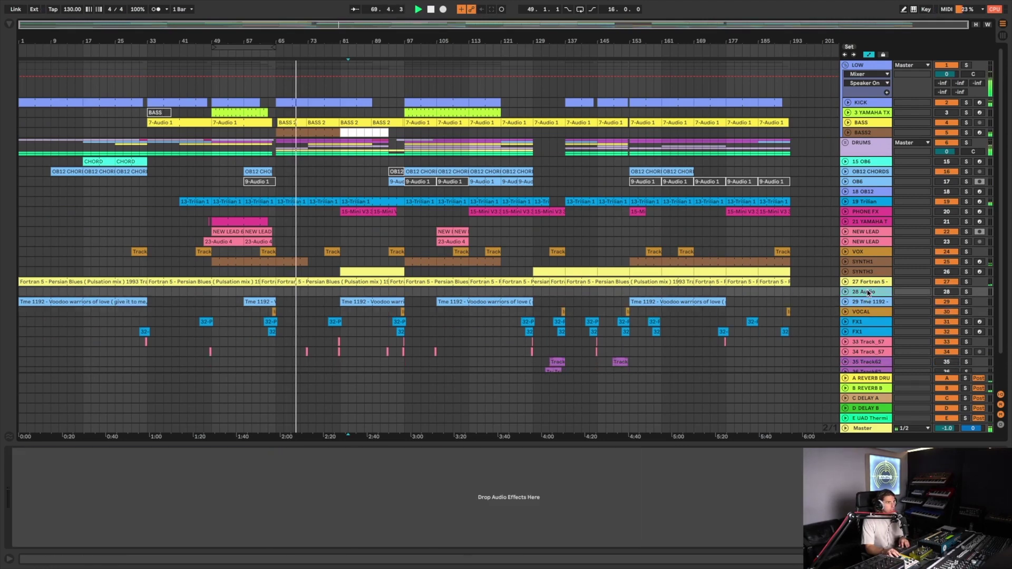
{"action": "key", "text": "Delete"}
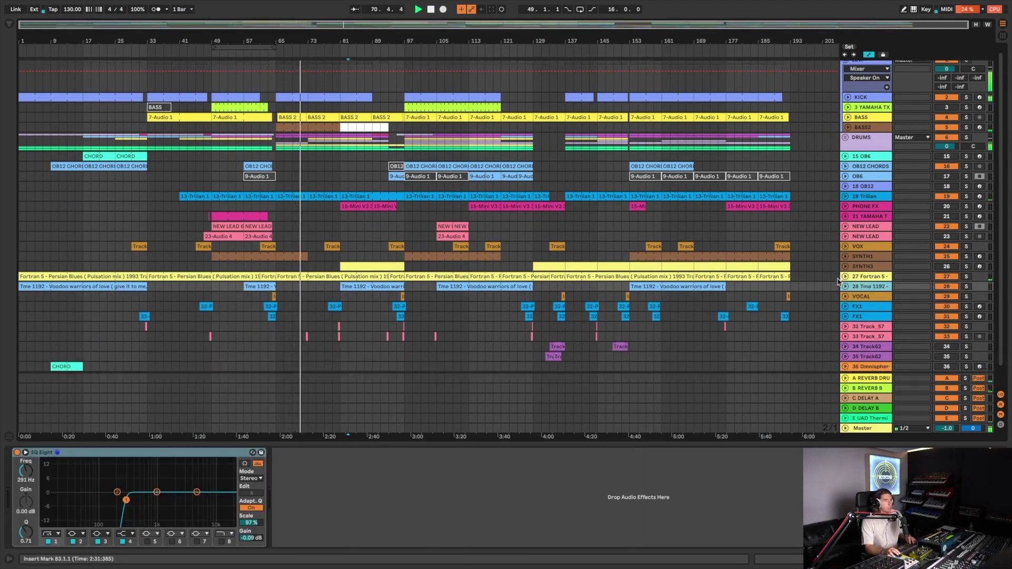
{"action": "scroll", "coordinate": [849, 238], "scroll_direction": "down", "scroll_amount": 2}
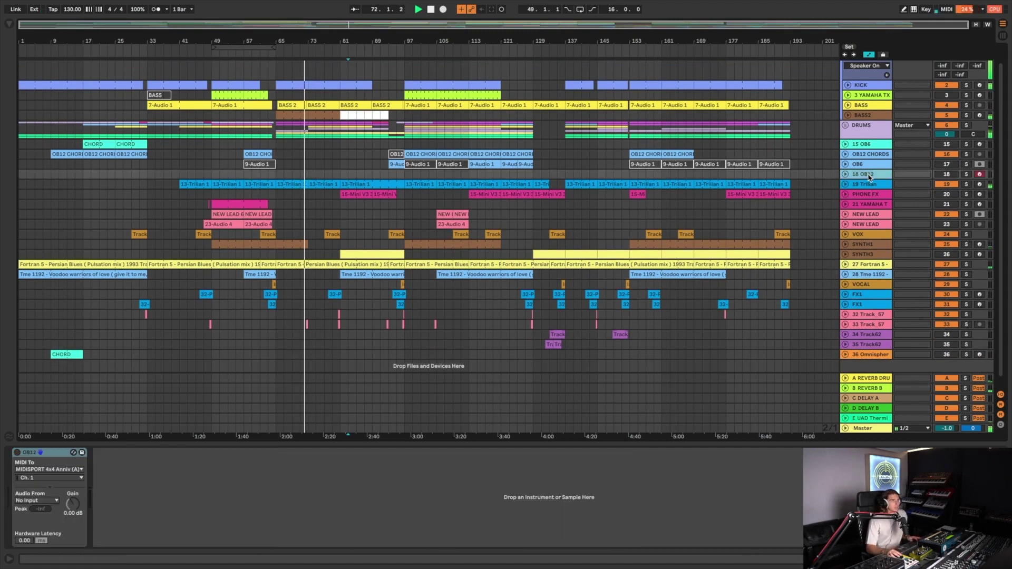
{"action": "left_click", "coordinate": [745, 144]}
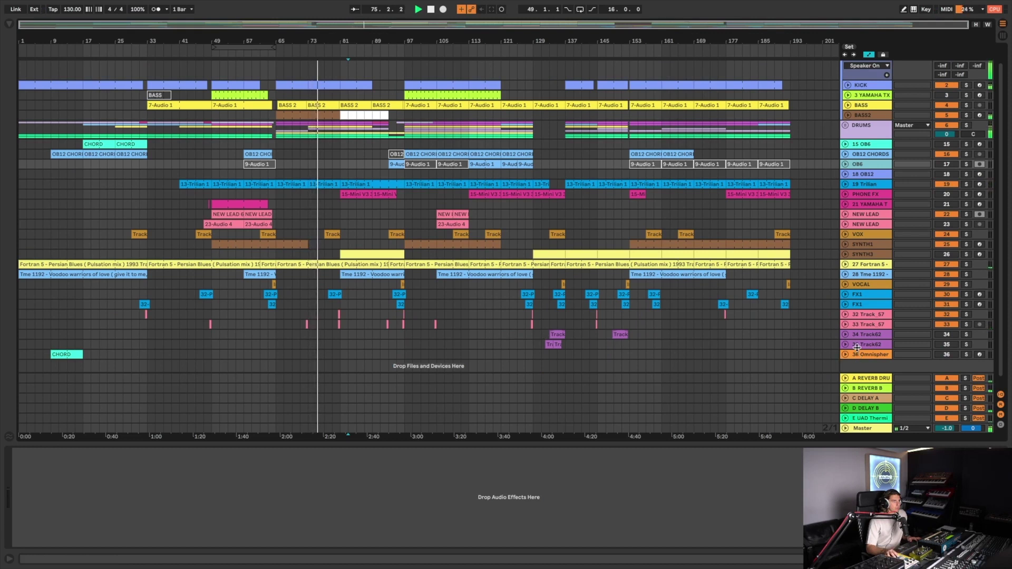
{"action": "left_click", "coordinate": [269, 86]}
Step: Solo BASS2 and open its BASS 2 clip in the MIDI note editor
{"action": "left_click", "coordinate": [873, 116]}
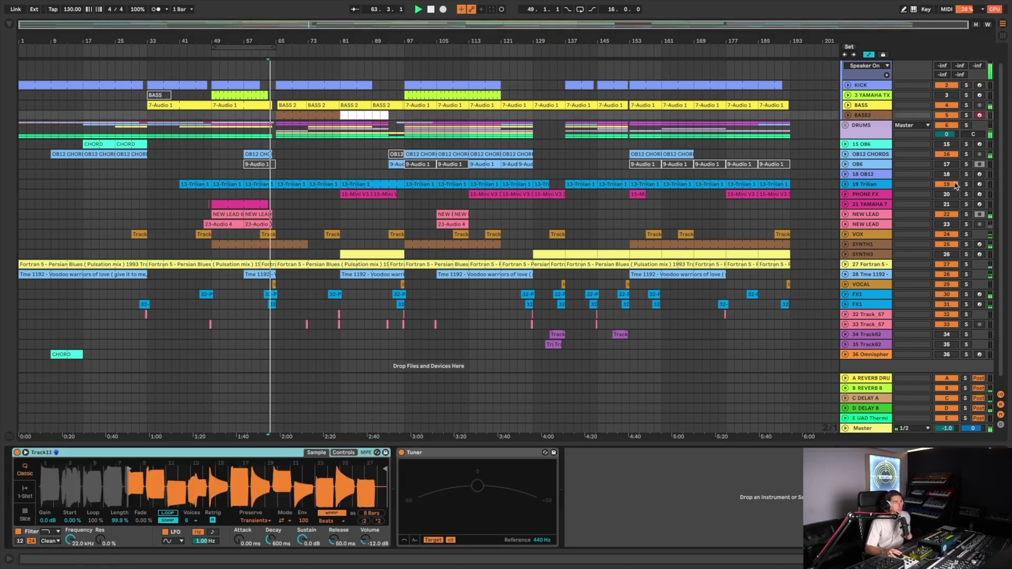
{"action": "left_click", "coordinate": [967, 115]}
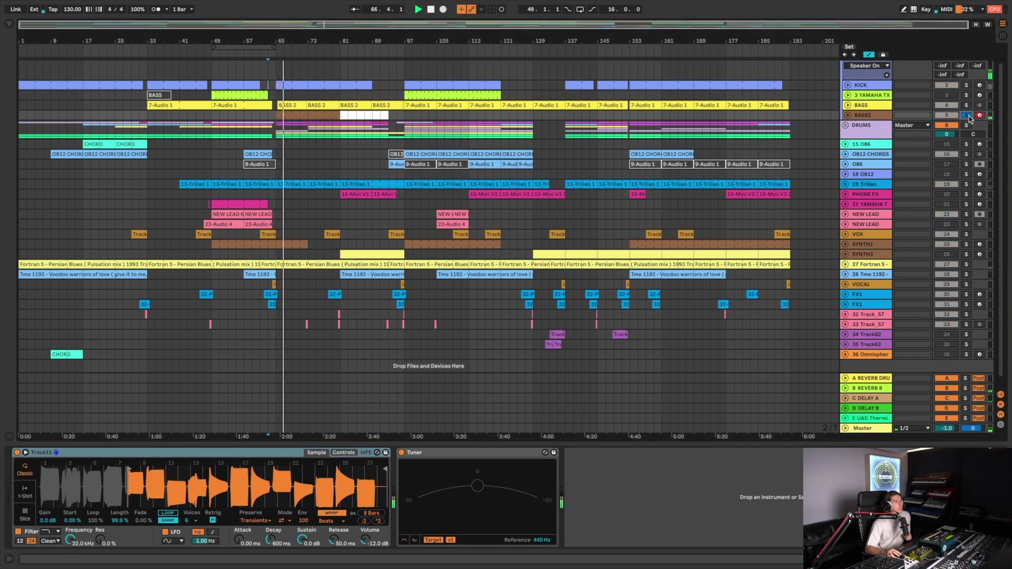
{"action": "double_click", "coordinate": [290, 111]}
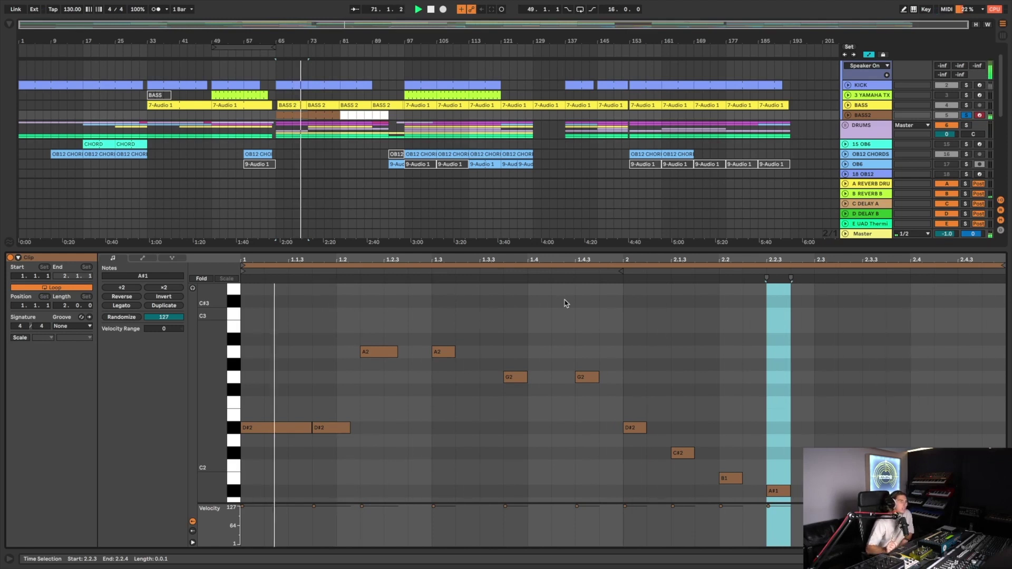
Step: Unsolo BASS2, close the note editor, recheck a BASS2 clip's notes, and close it again
{"action": "left_click", "coordinate": [966, 115]}
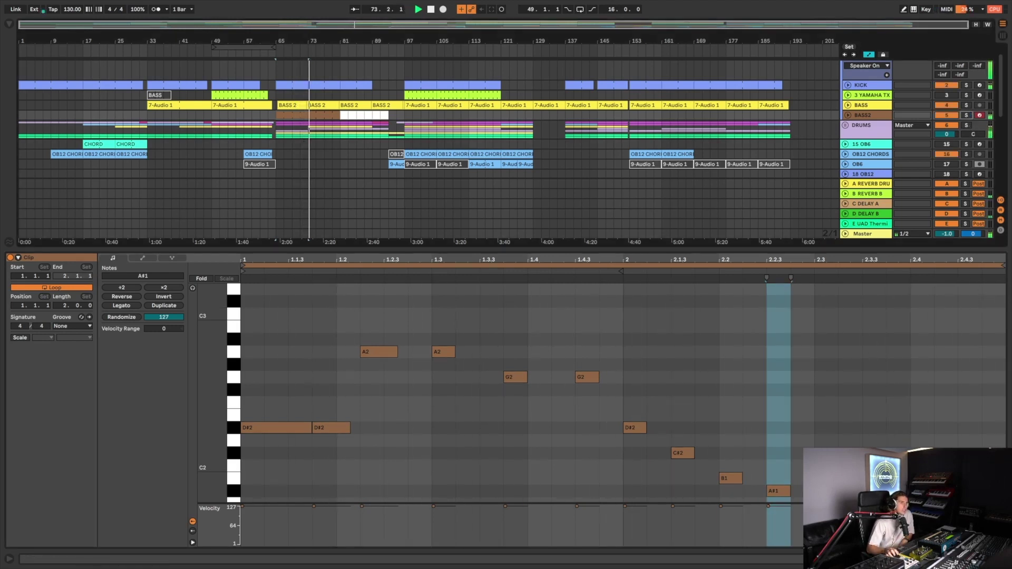
{"action": "key", "text": "ctrl+alt+l"}
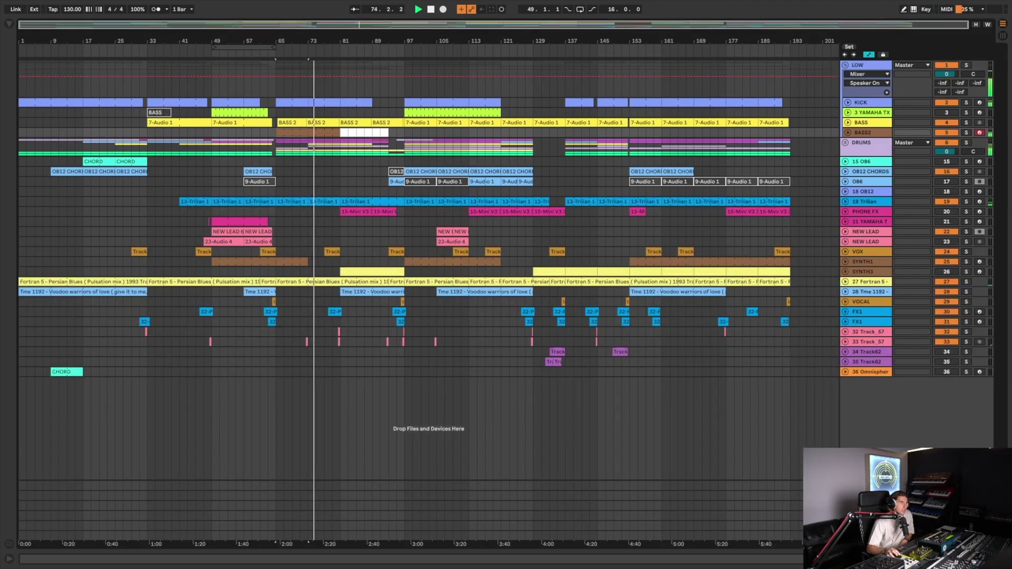
{"action": "double_click", "coordinate": [349, 134]}
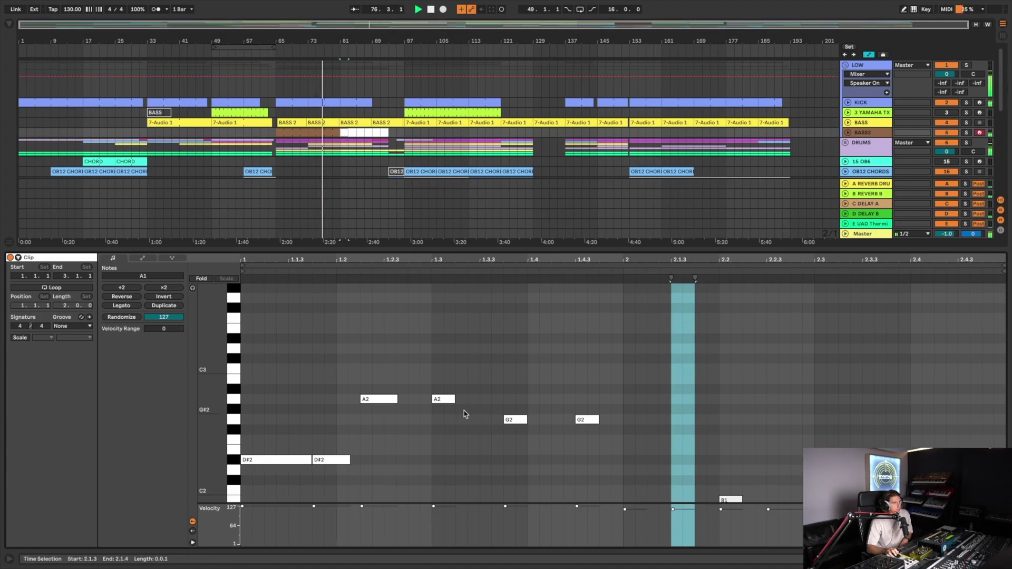
{"action": "scroll", "coordinate": [463, 414], "scroll_direction": "down", "scroll_amount": 3}
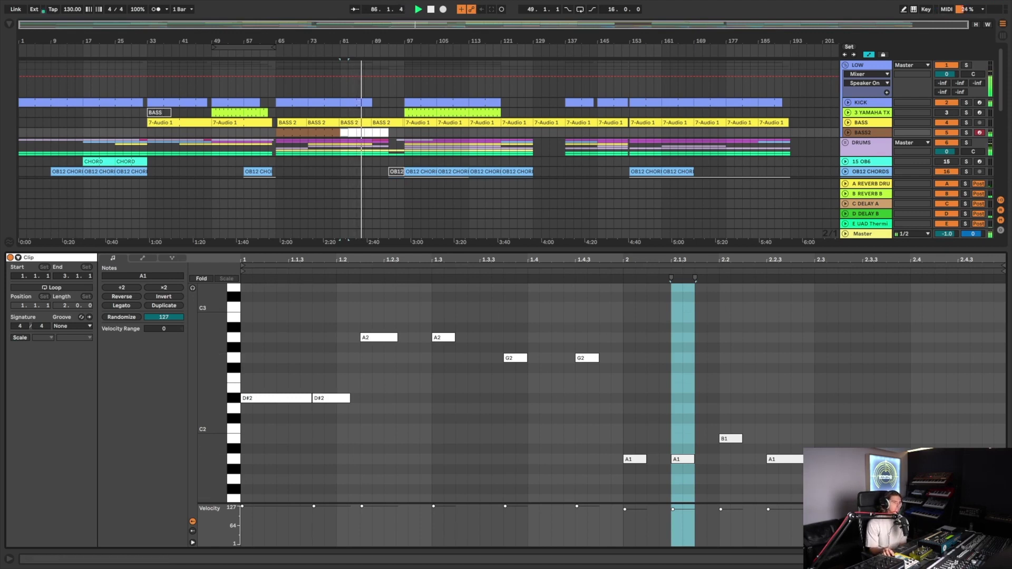
{"action": "key", "text": "ctrl+alt+l"}
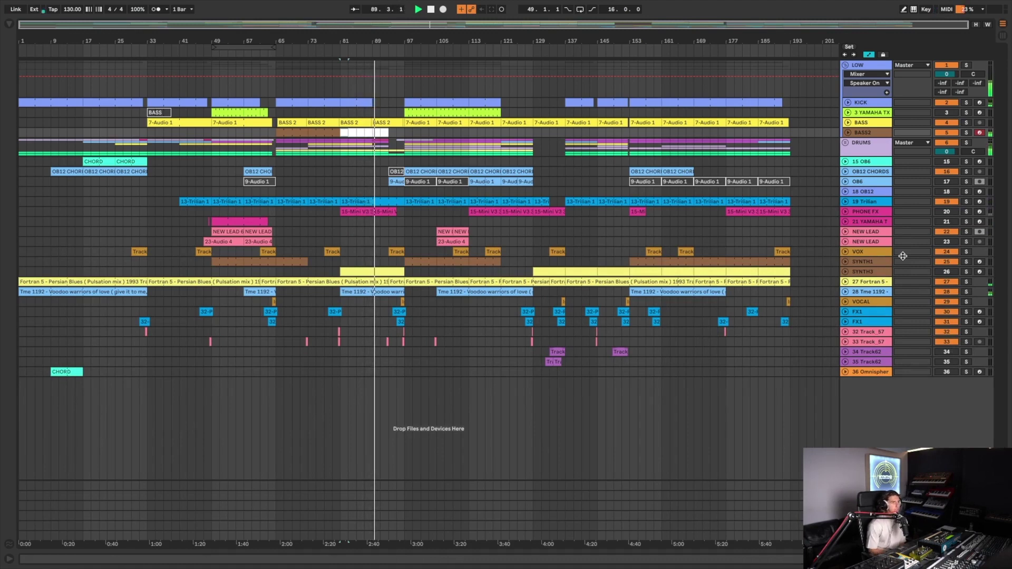
Step: Unfold SYNTH3, play its bar 81 clip with a solo check, and open its Simpler
{"action": "left_click", "coordinate": [845, 271]}
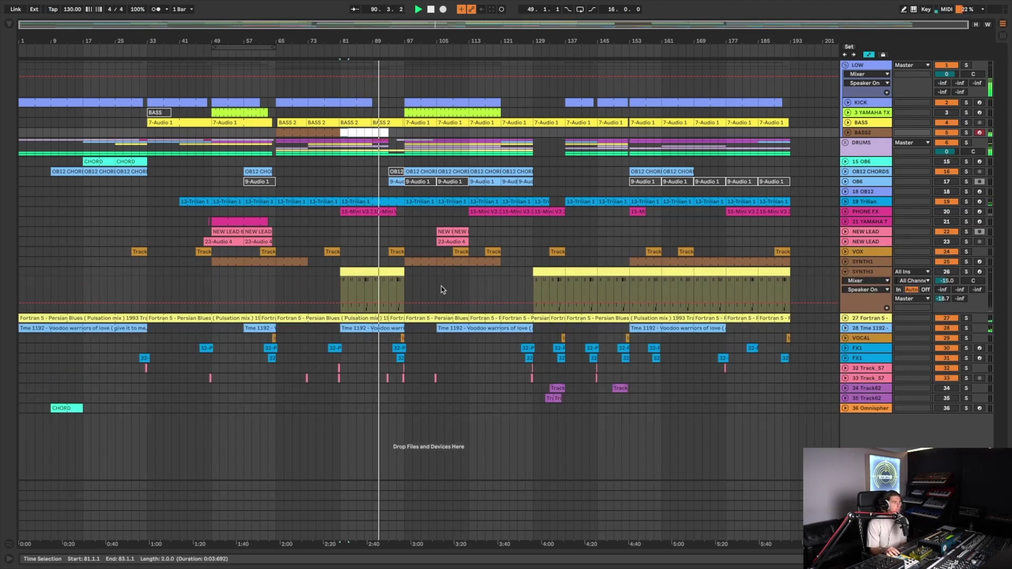
{"action": "left_click", "coordinate": [371, 290]}
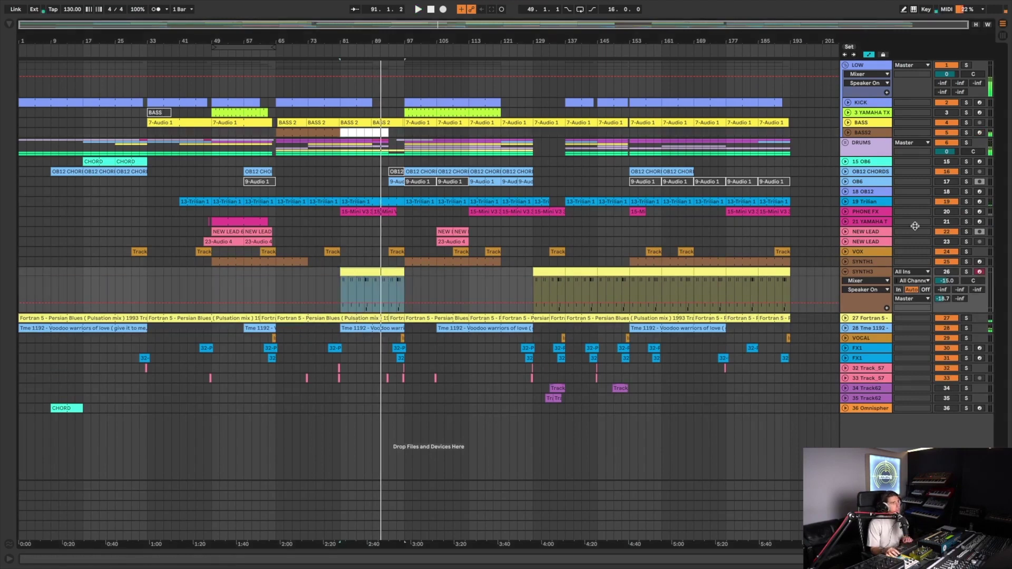
{"action": "key", "text": "space"}
{"action": "left_click", "coordinate": [967, 272]}
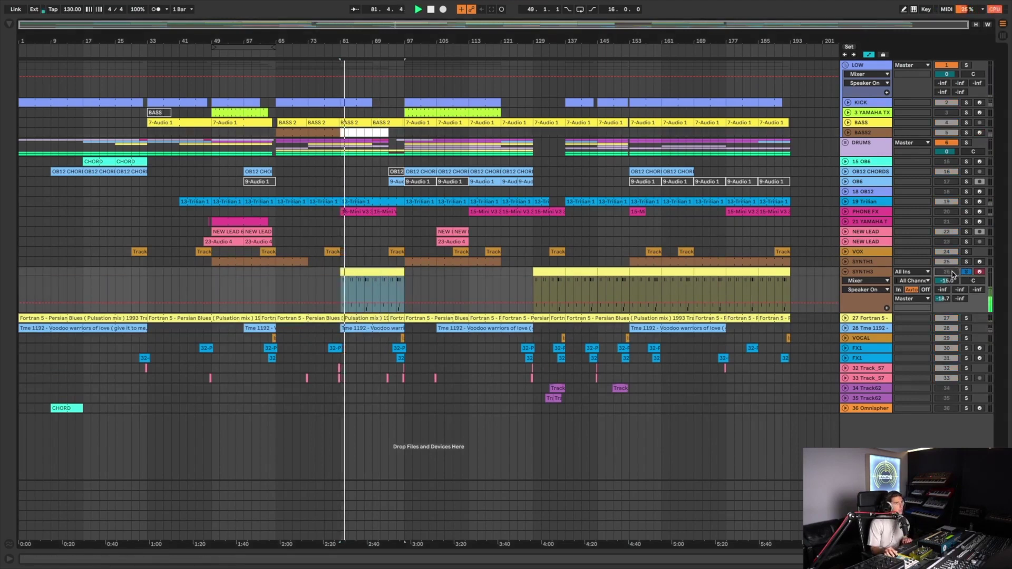
{"action": "left_click", "coordinate": [966, 271]}
{"action": "double_click", "coordinate": [876, 272]}
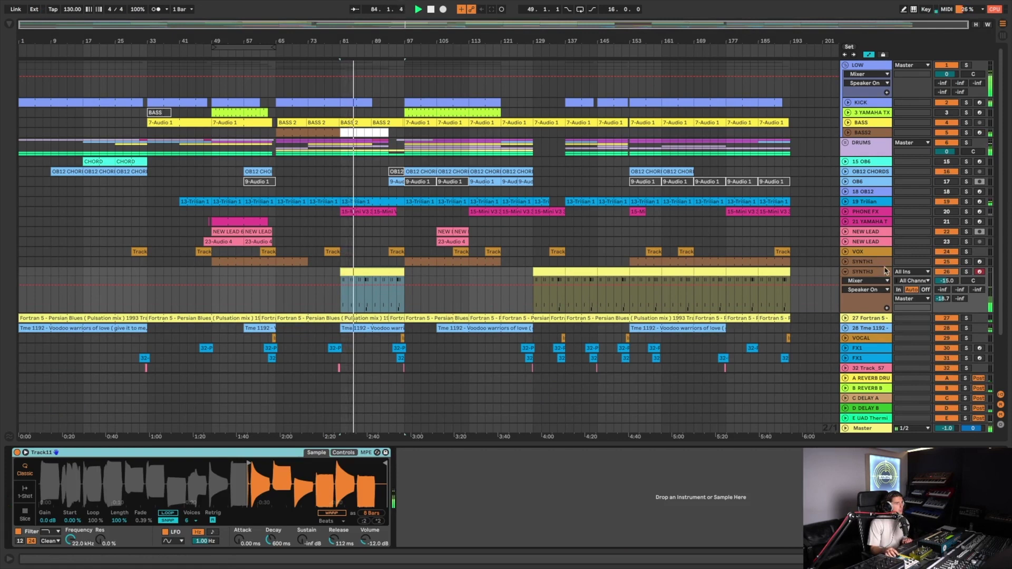
Step: Stop playback at bar 85, then fold SYNTH3 and the LOW group
{"action": "left_click", "coordinate": [872, 271]}
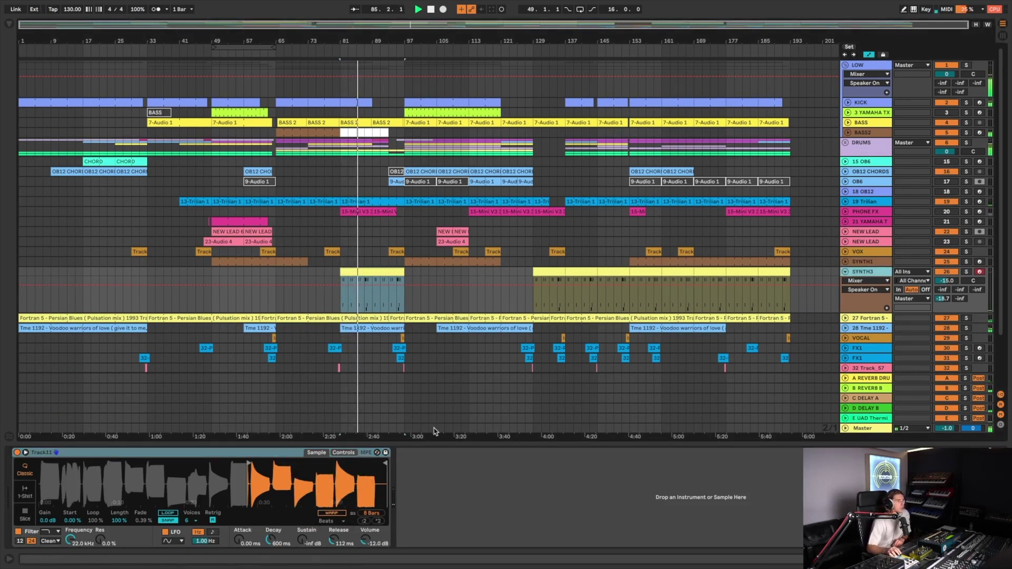
{"action": "left_click", "coordinate": [355, 263]}
{"action": "key", "text": "space"}
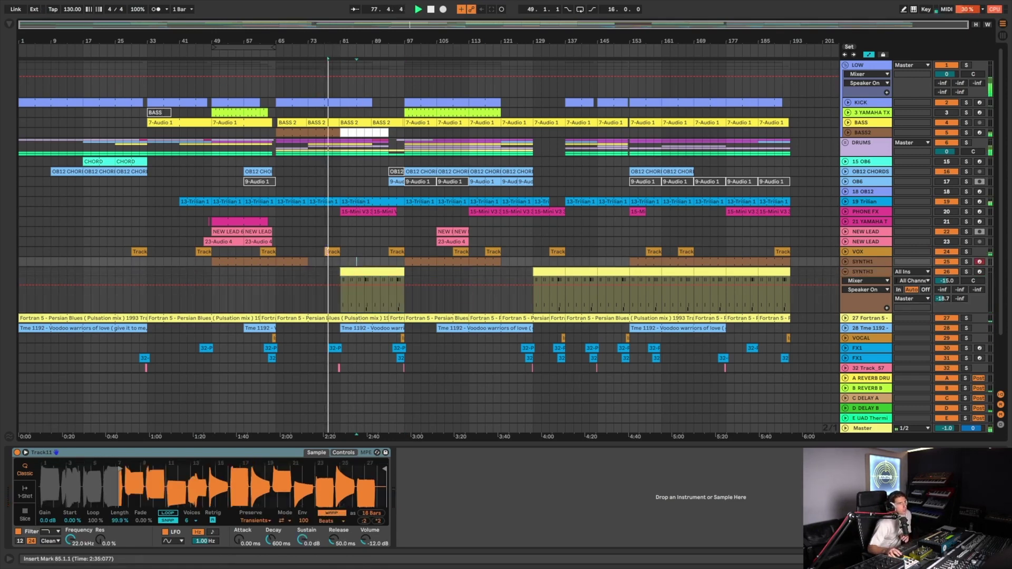
{"action": "left_click", "coordinate": [395, 283]}
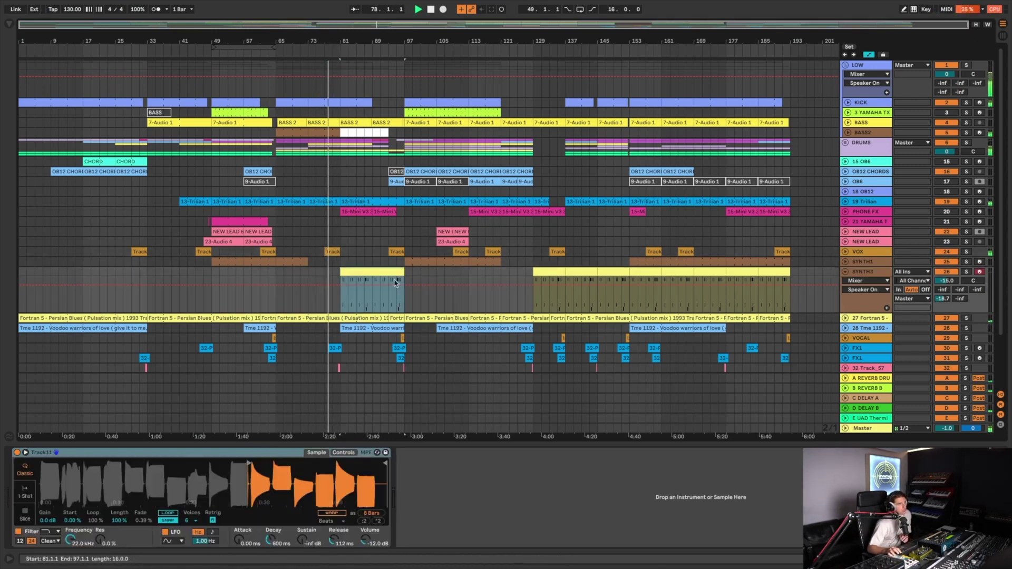
{"action": "left_click", "coordinate": [846, 272]}
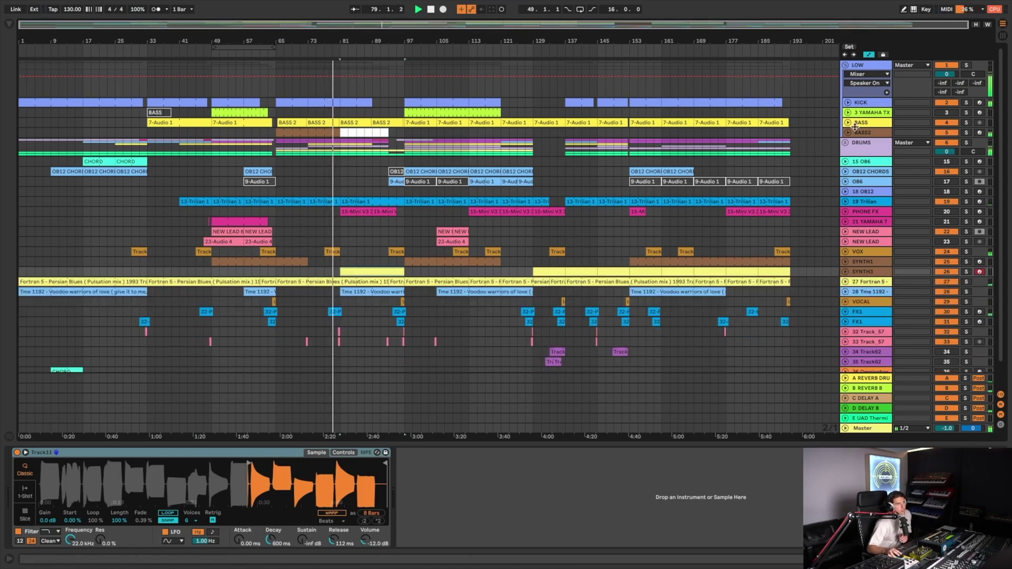
{"action": "left_click", "coordinate": [845, 66]}
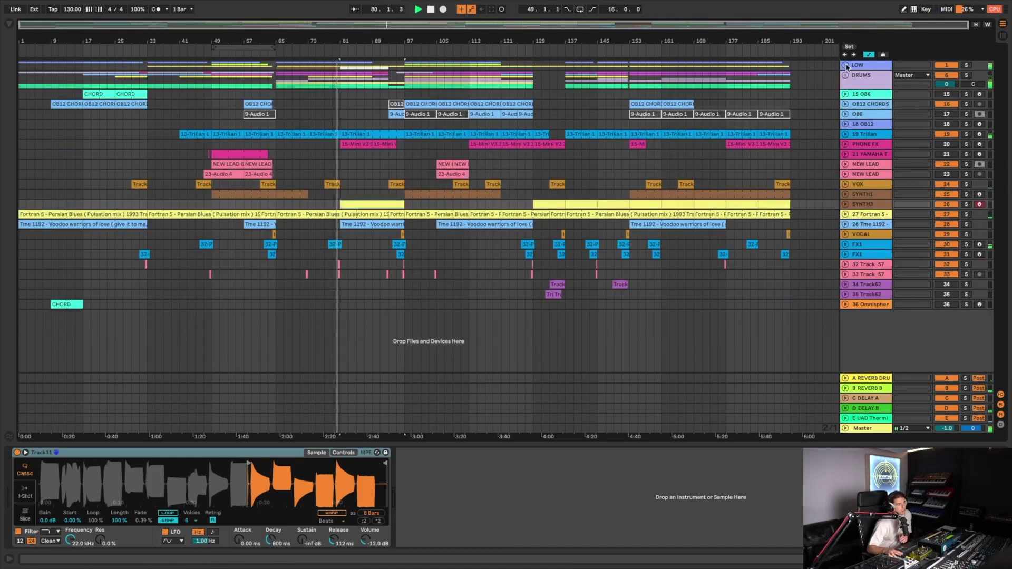
{"action": "left_click", "coordinate": [869, 287]}
Step: Unfold 34 Track62, zoom out to the whole arrangement, and solo it
{"action": "left_click", "coordinate": [332, 245]}
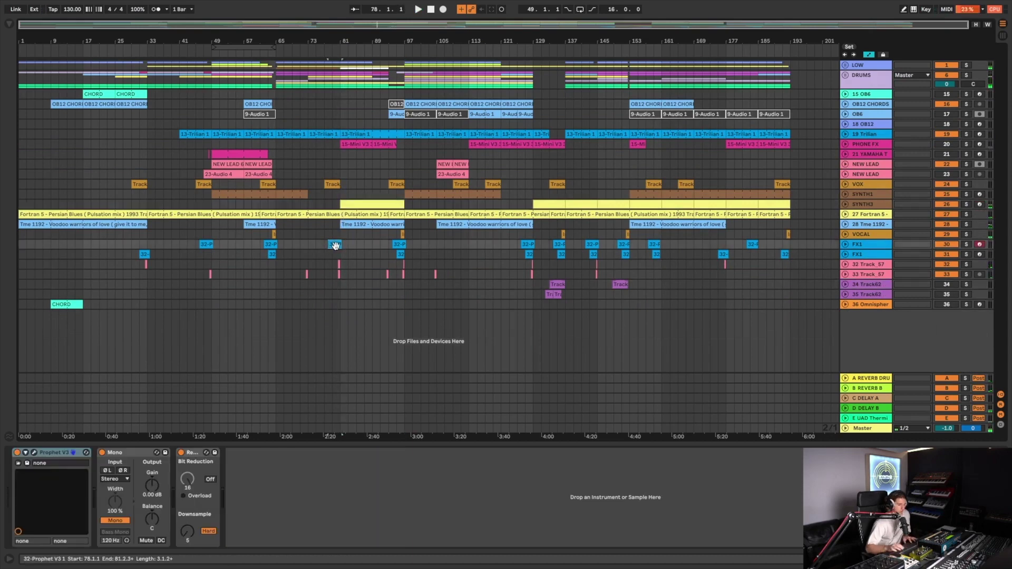
{"action": "scroll", "coordinate": [335, 245], "scroll_direction": "up", "scroll_amount": 10}
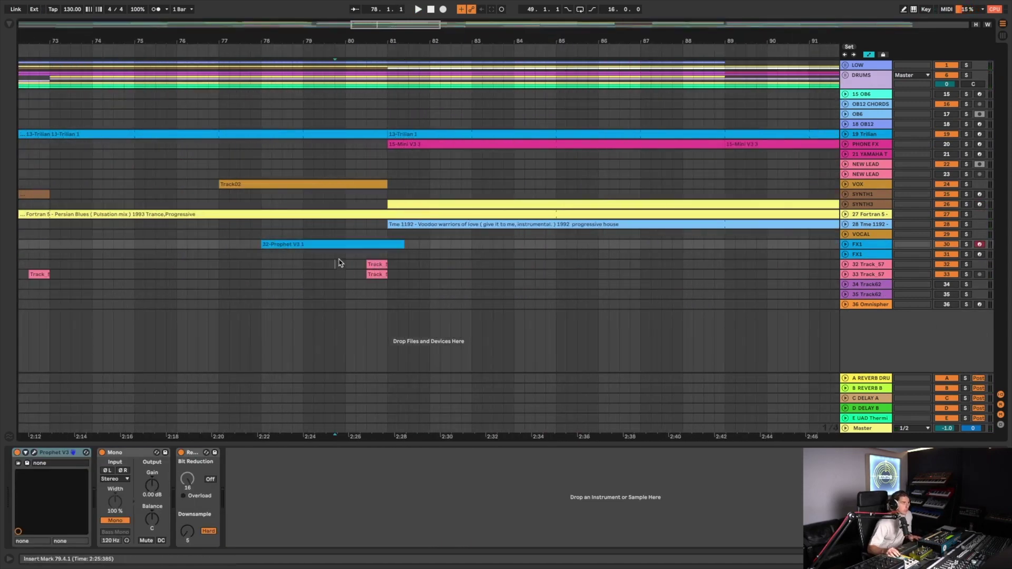
{"action": "left_click", "coordinate": [340, 264]}
{"action": "left_click", "coordinate": [845, 285]}
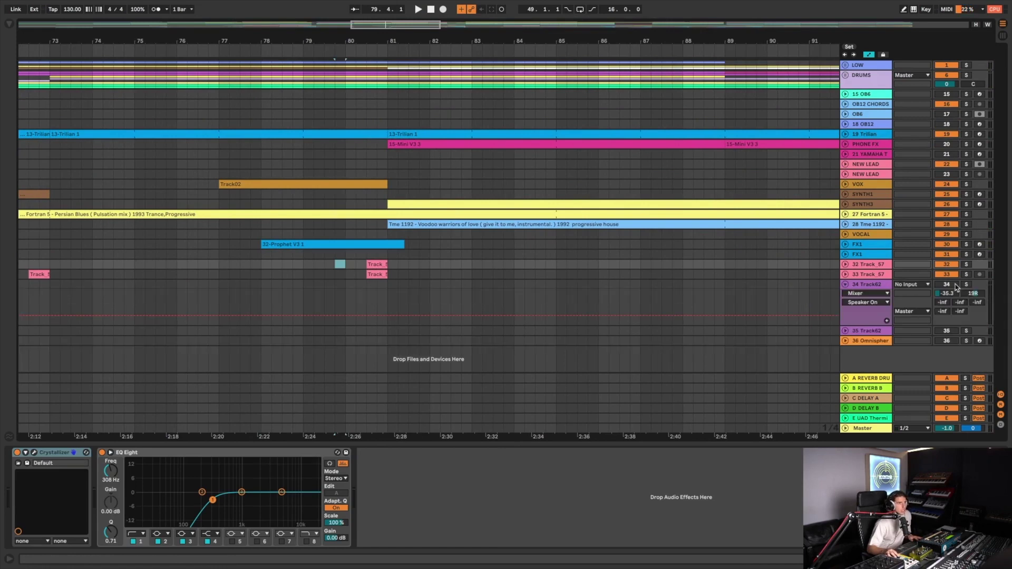
{"action": "left_click", "coordinate": [751, 289]}
{"action": "key", "text": "w"}
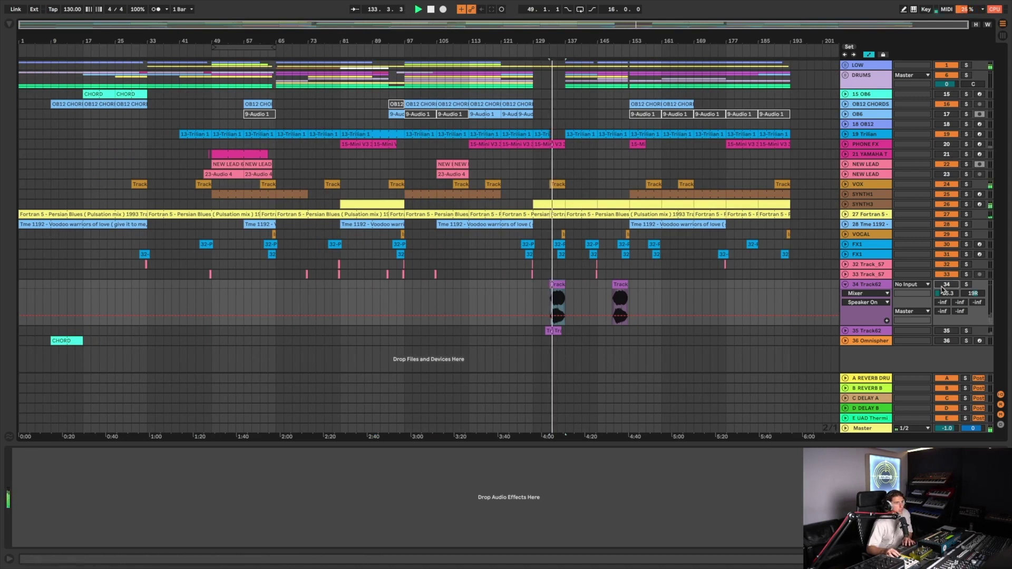
{"action": "left_click", "coordinate": [968, 285]}
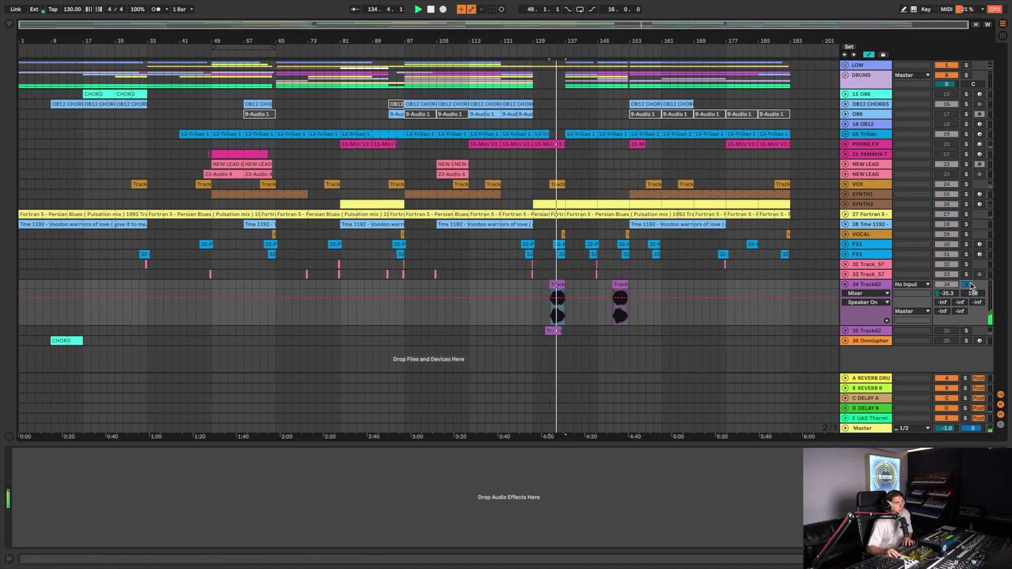
Step: Solo-check 35 Track62, fold both Track62 lanes, and show NEW LEAD's Crystallizer
{"action": "left_click", "coordinate": [966, 331]}
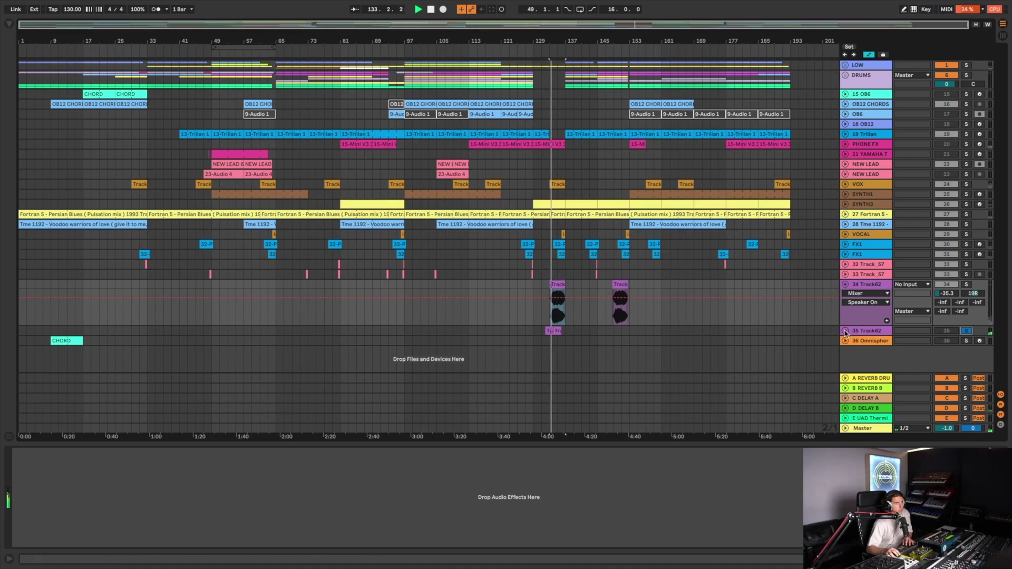
{"action": "left_click", "coordinate": [844, 331]}
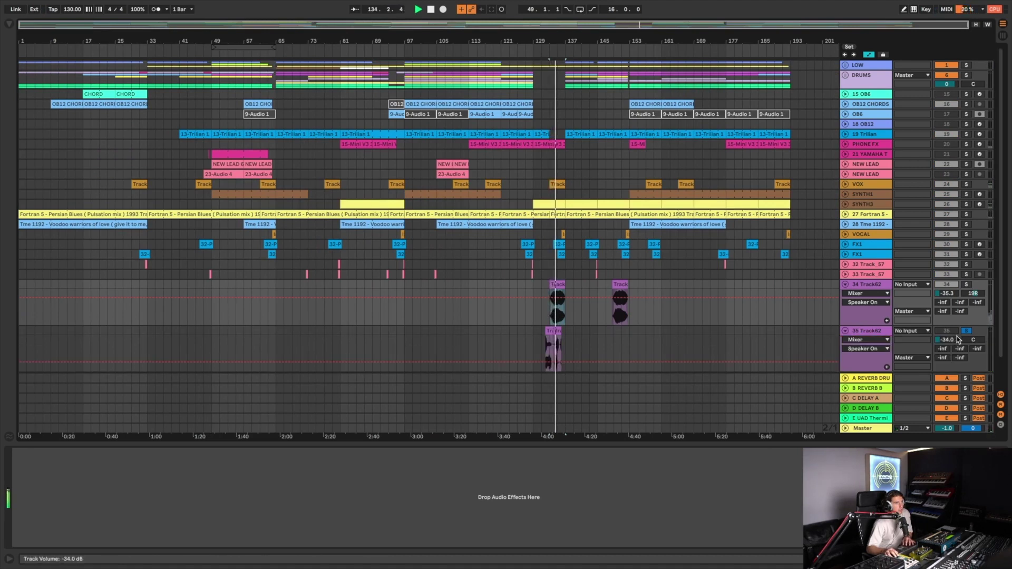
{"action": "left_click", "coordinate": [951, 332]}
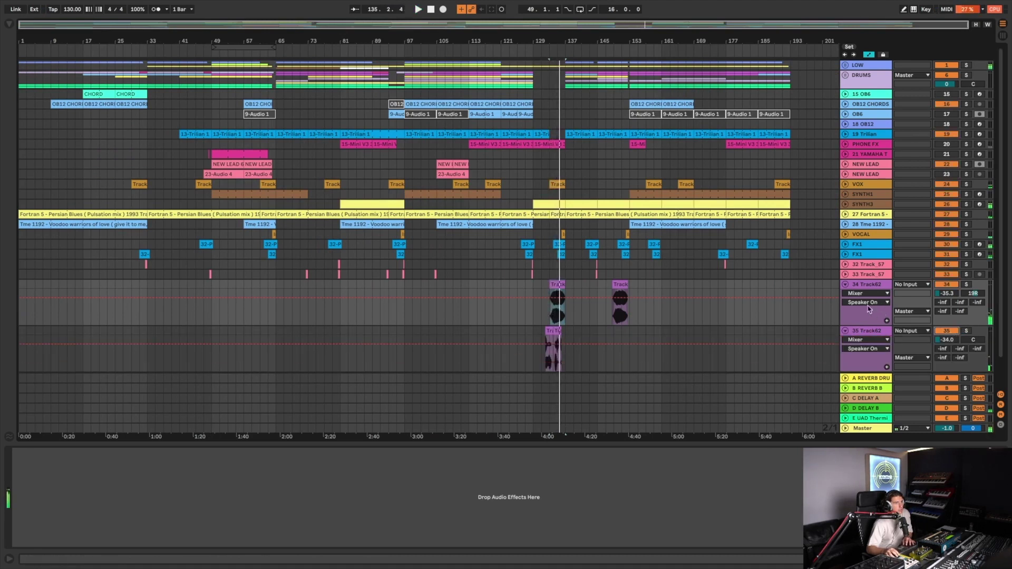
{"action": "left_click", "coordinate": [845, 285]}
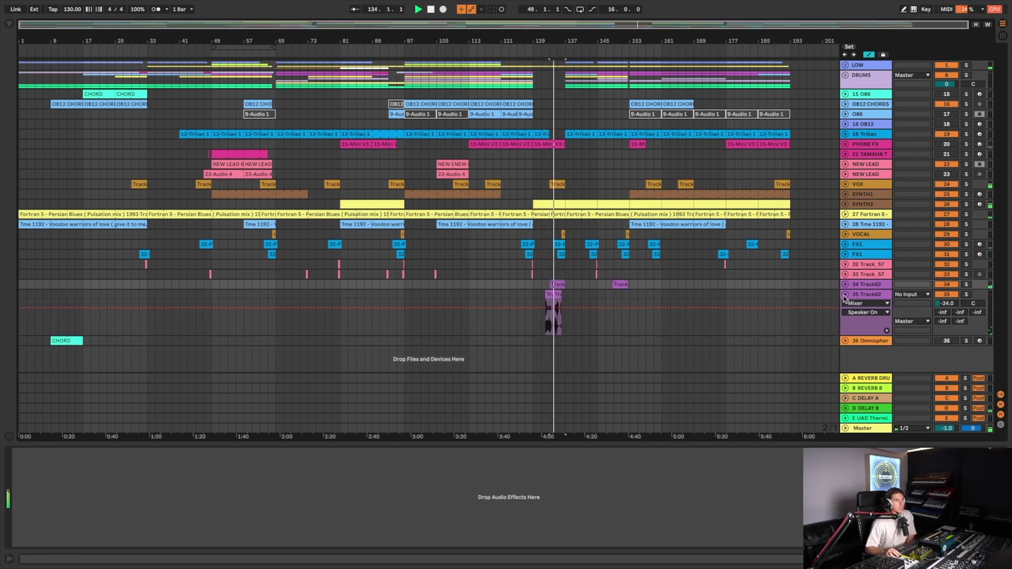
{"action": "left_click", "coordinate": [845, 294]}
{"action": "left_click", "coordinate": [813, 164]}
{"action": "left_click", "coordinate": [813, 176]}
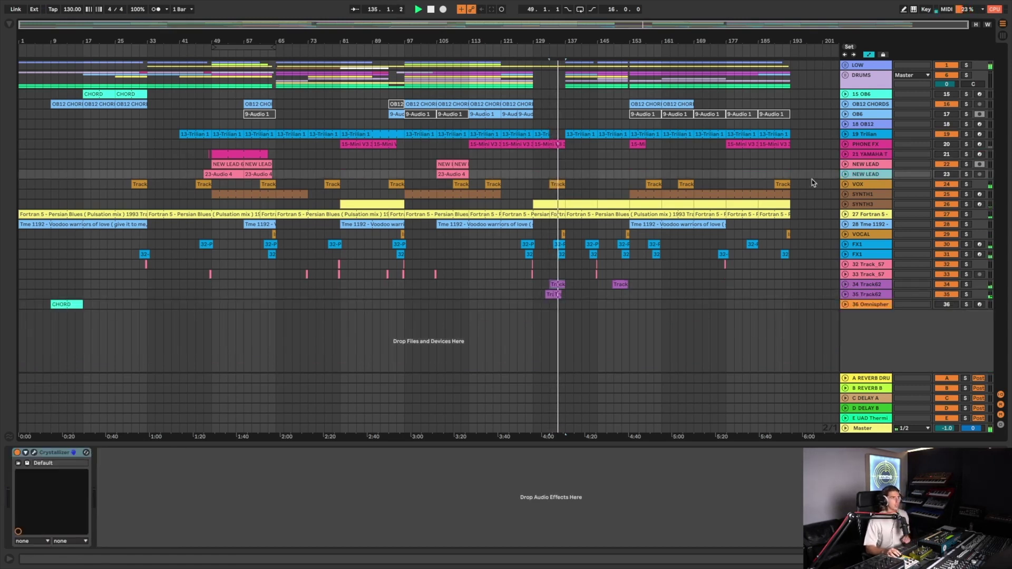
Step: Unfold PHONE FX, inspect its TAL U-NO-LX patch with a solo check, then close the synth window
{"action": "left_click", "coordinate": [645, 164]}
{"action": "left_click", "coordinate": [873, 149]}
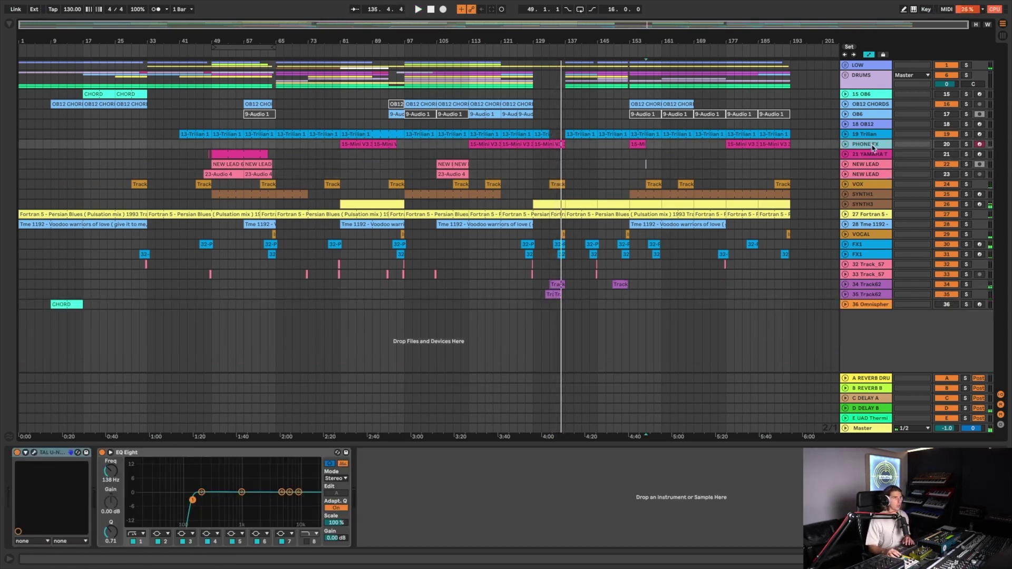
{"action": "left_click", "coordinate": [845, 145]}
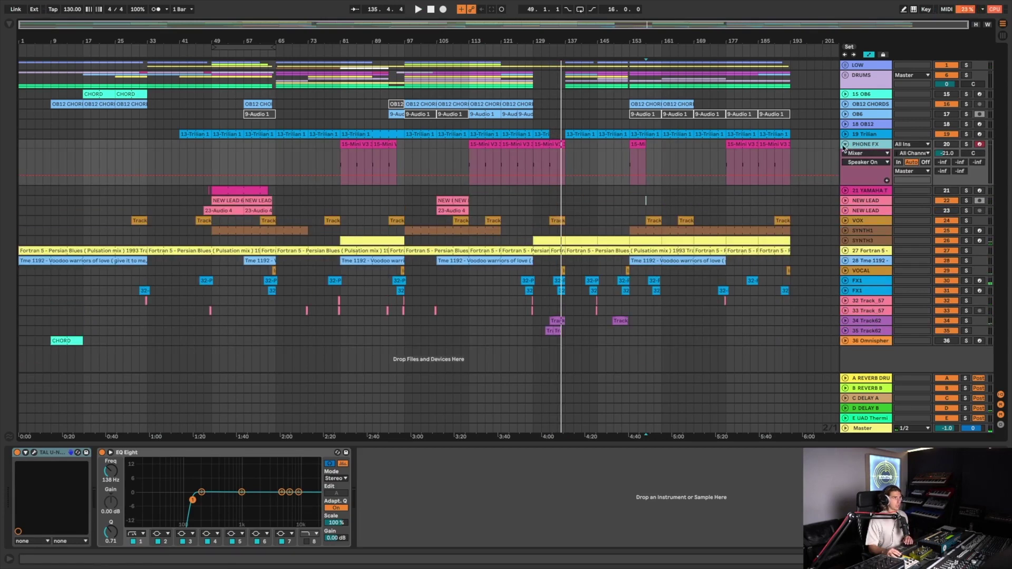
{"action": "left_click", "coordinate": [348, 140]}
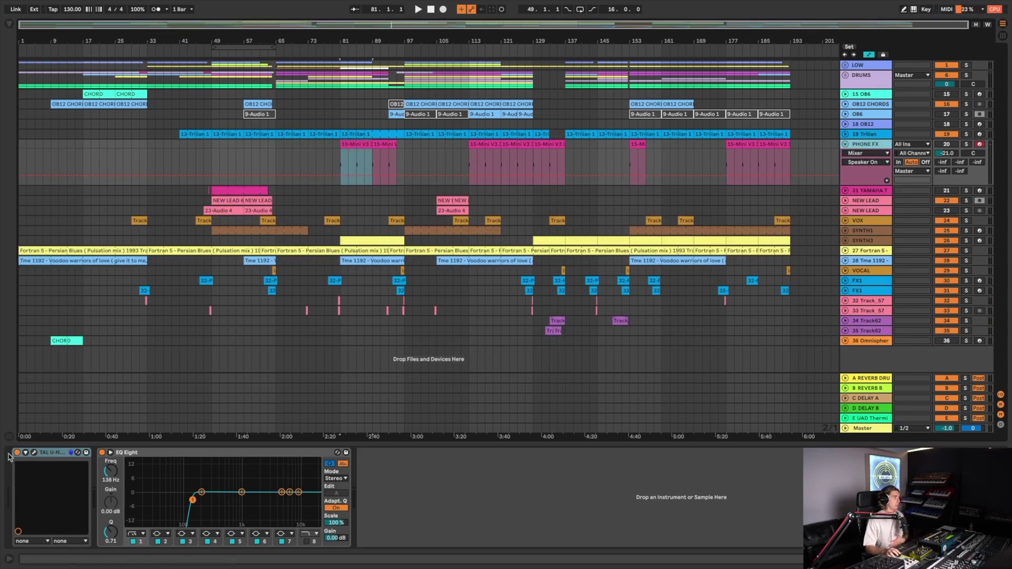
{"action": "left_click", "coordinate": [32, 453]}
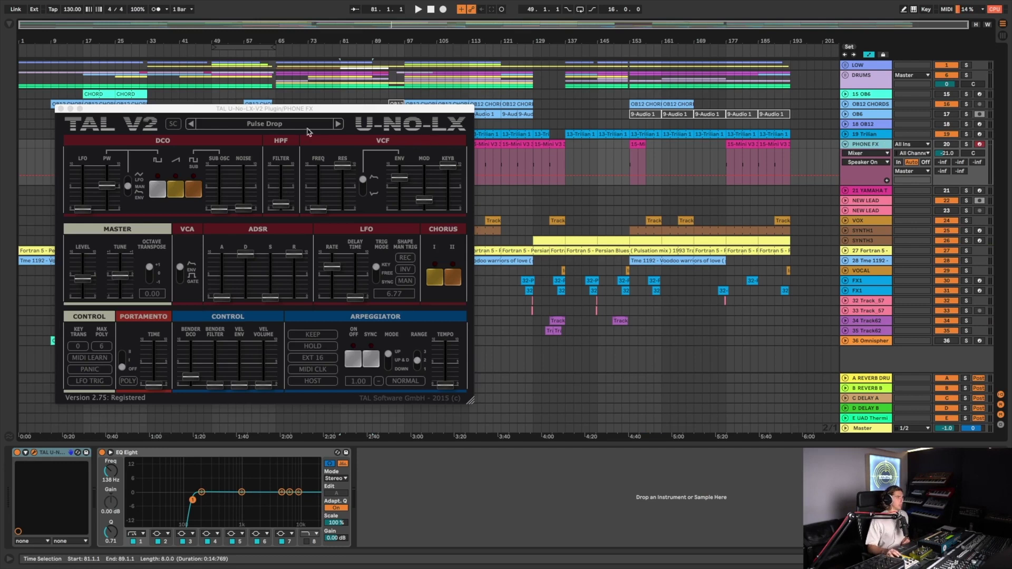
{"action": "left_click", "coordinate": [966, 145]}
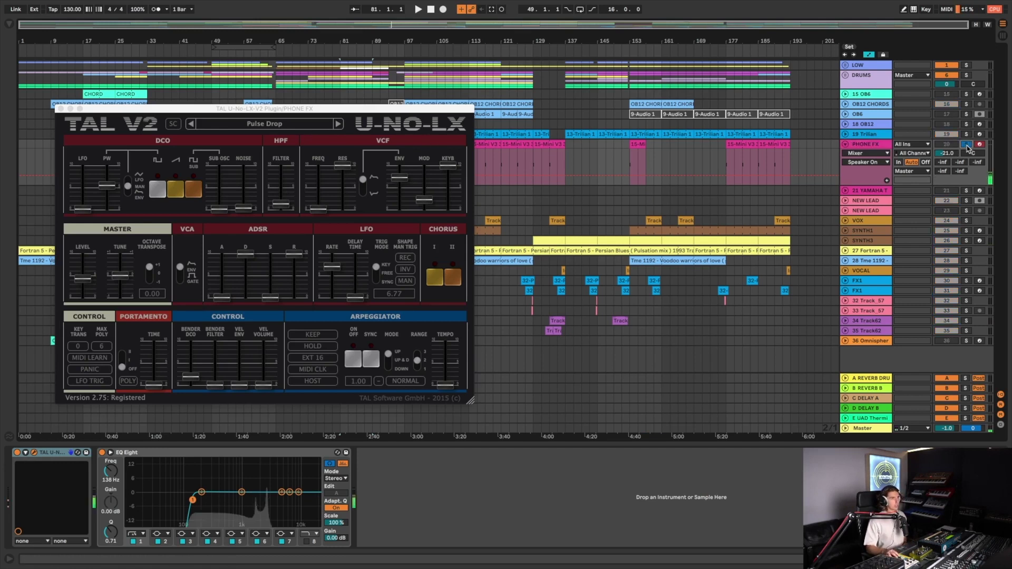
{"action": "left_click", "coordinate": [964, 145]}
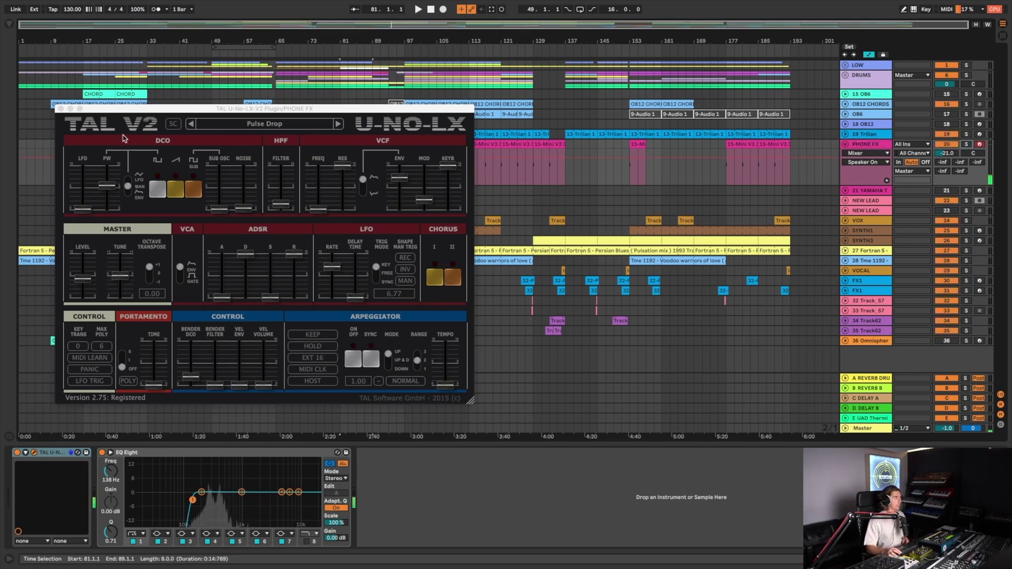
{"action": "left_click", "coordinate": [60, 108]}
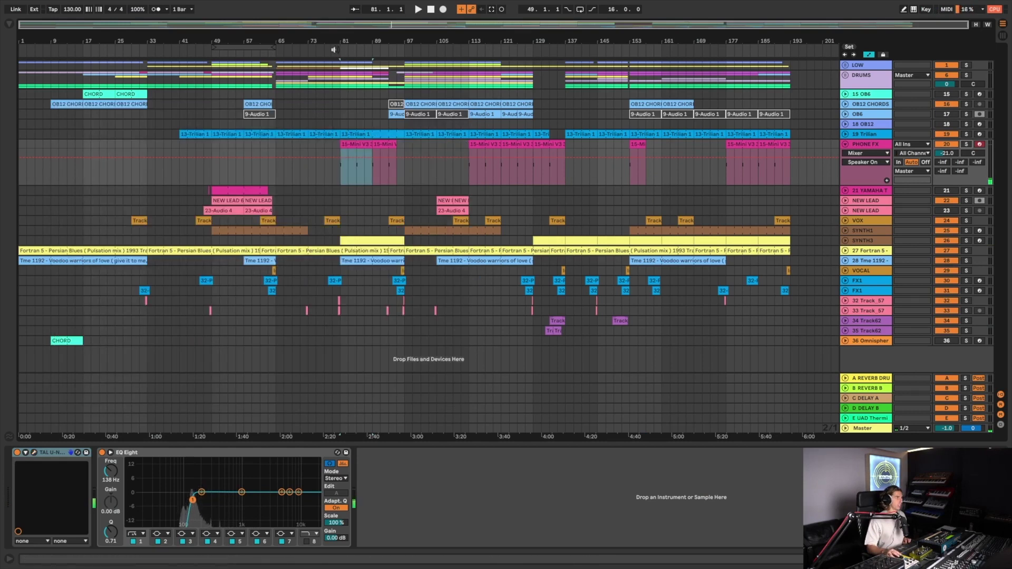
{"action": "key", "text": "space"}
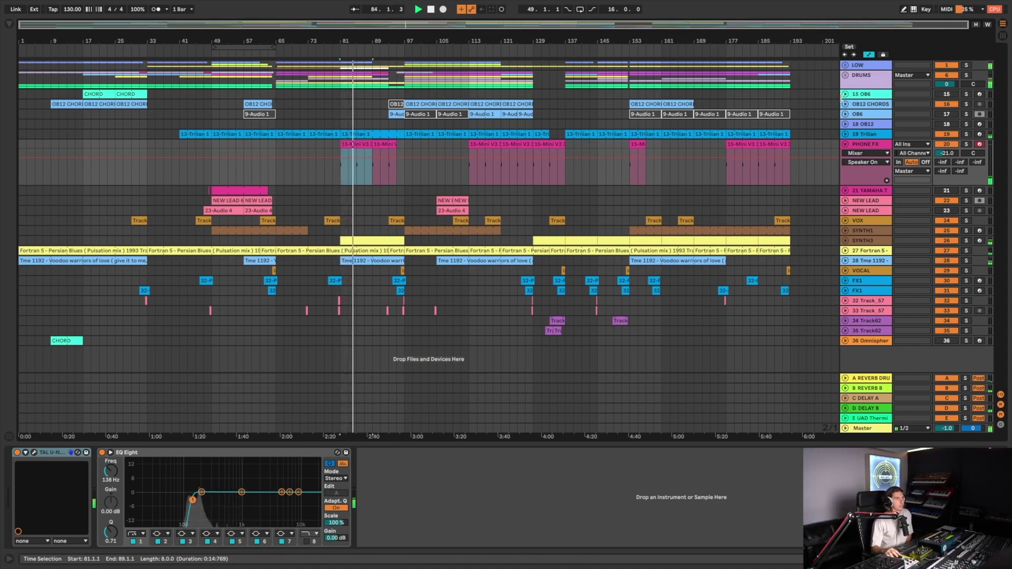
Step: Fold PHONE FX back to one row and unfold the DRUMS group
{"action": "left_click", "coordinate": [846, 144]}
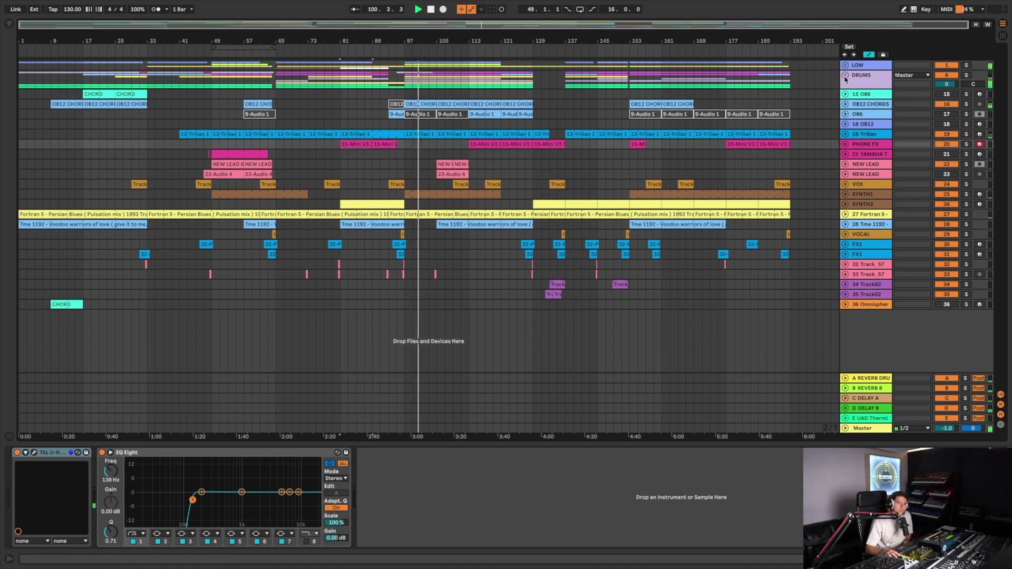
{"action": "left_click", "coordinate": [845, 79]}
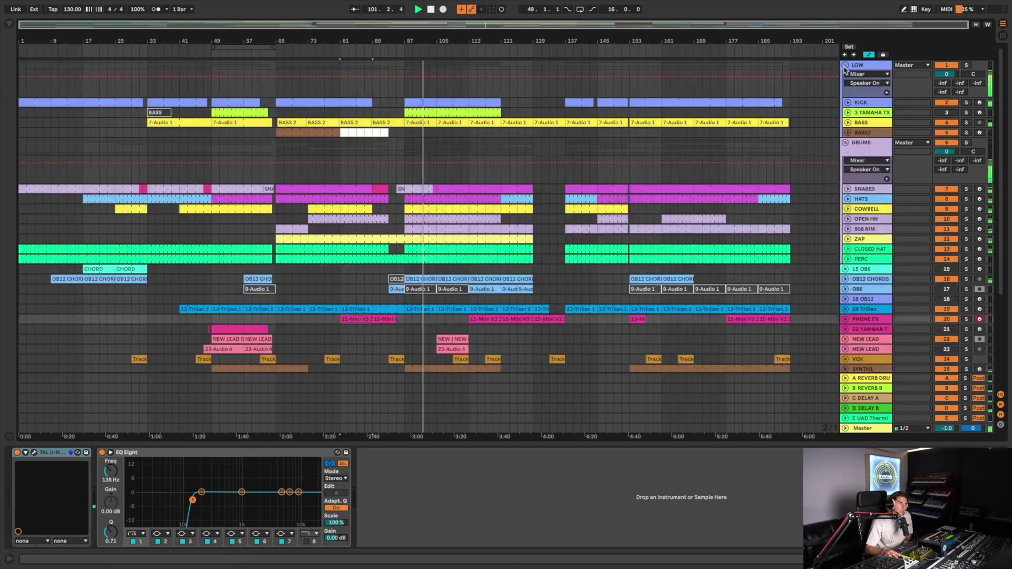
Step: Fold the LOW and DRUMS groups so the arrangement fits on screen
{"action": "left_click", "coordinate": [844, 65]}
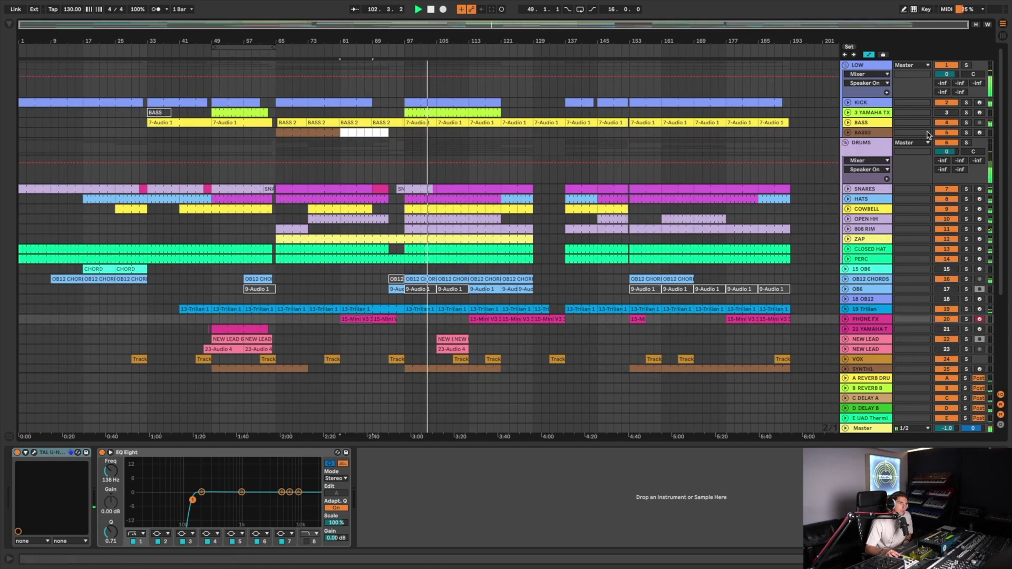
{"action": "left_click", "coordinate": [846, 65]}
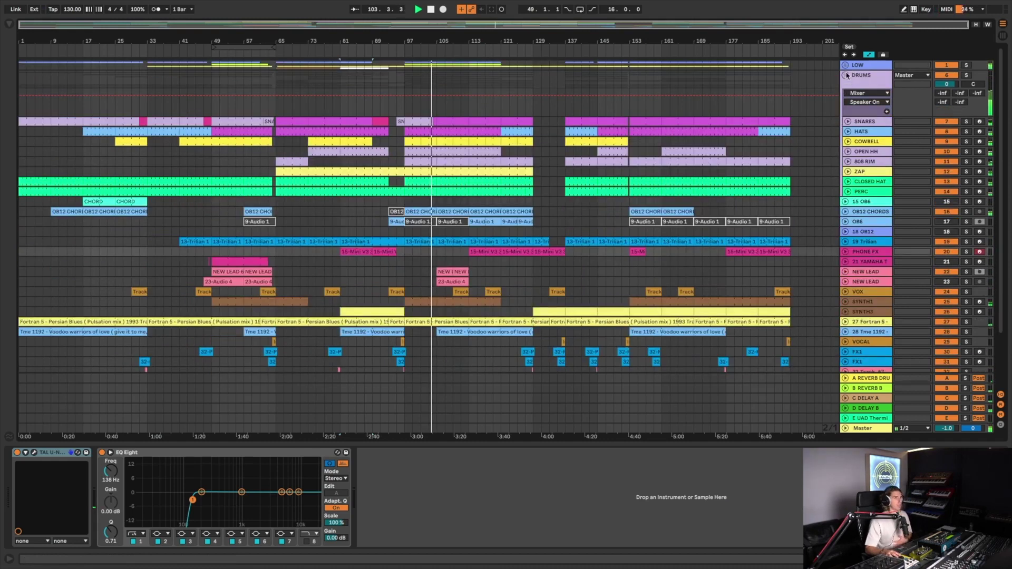
{"action": "left_click", "coordinate": [846, 76]}
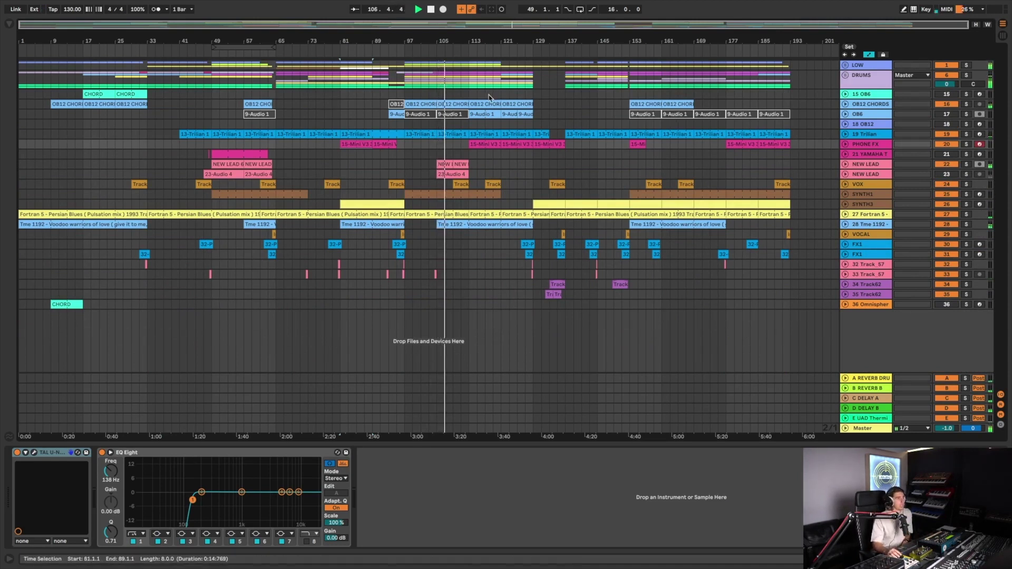
Step: Move the CHORD clip to bar 113, select all its notes, close the editor, and unfold DRUMS
{"action": "left_click_drag", "start_coordinate": [96, 94], "coordinate": [409, 99]}
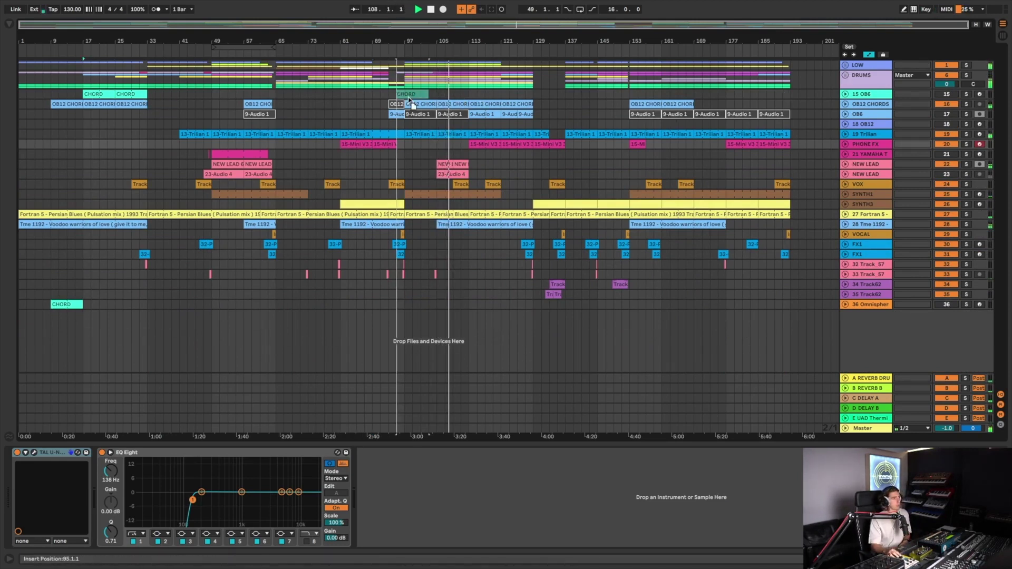
{"action": "left_click_drag", "start_coordinate": [481, 95], "coordinate": [480, 93]}
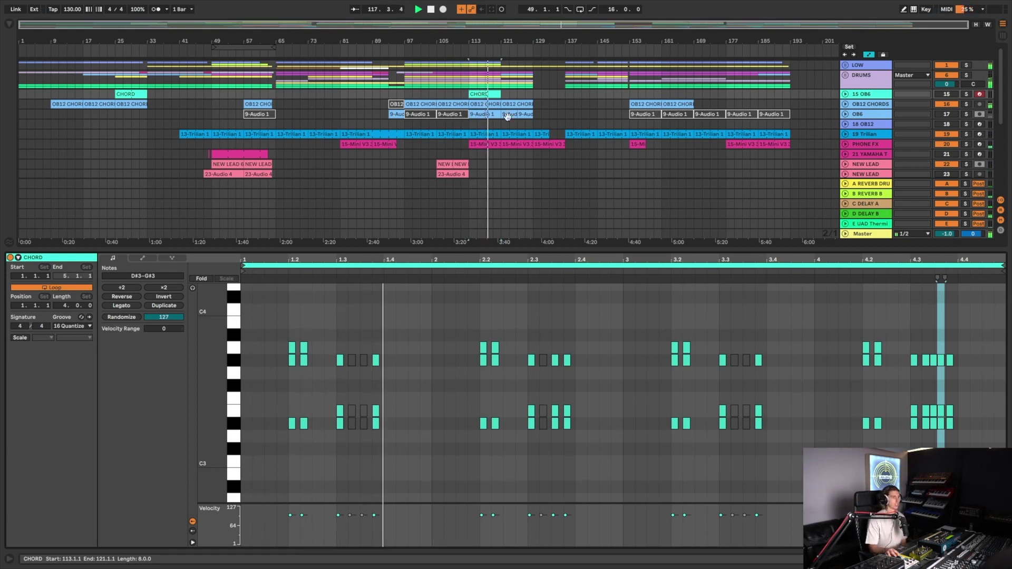
{"action": "key", "text": "super+a"}
{"action": "mouse_move", "coordinate": [268, 558]}
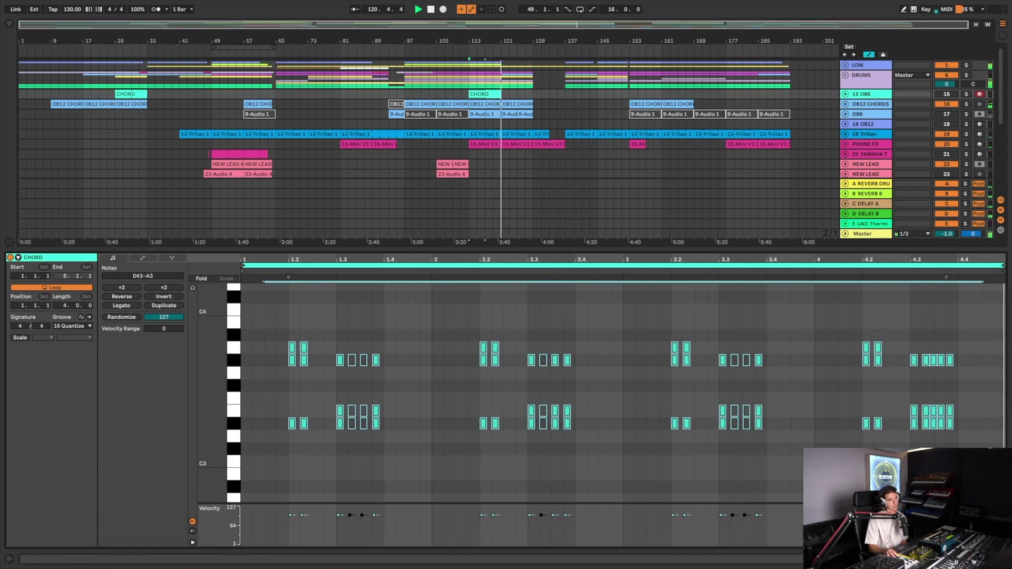
{"action": "key", "text": "super+alt+l"}
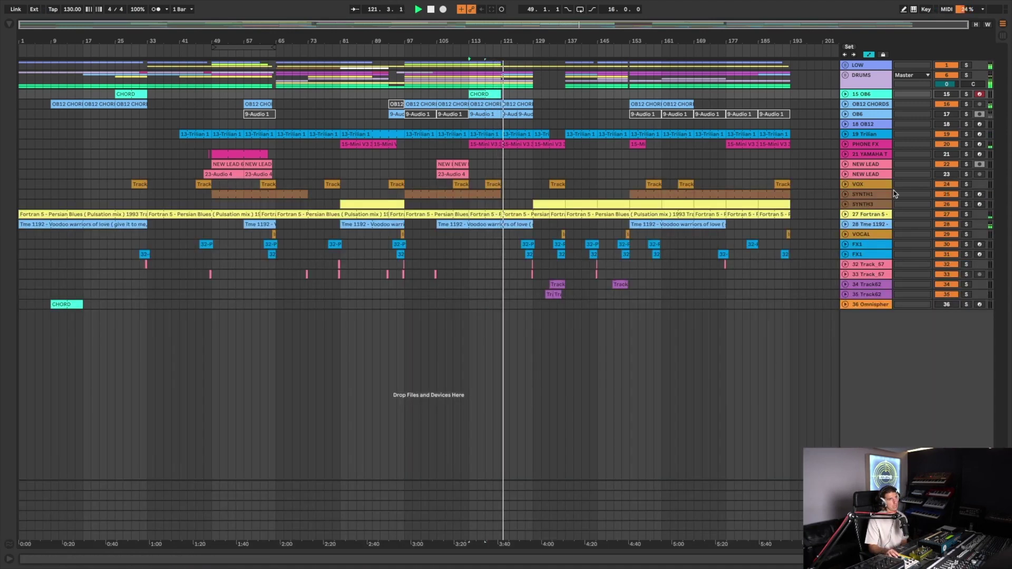
{"action": "left_click", "coordinate": [845, 75]}
{"action": "key", "text": "super+alt+l"}
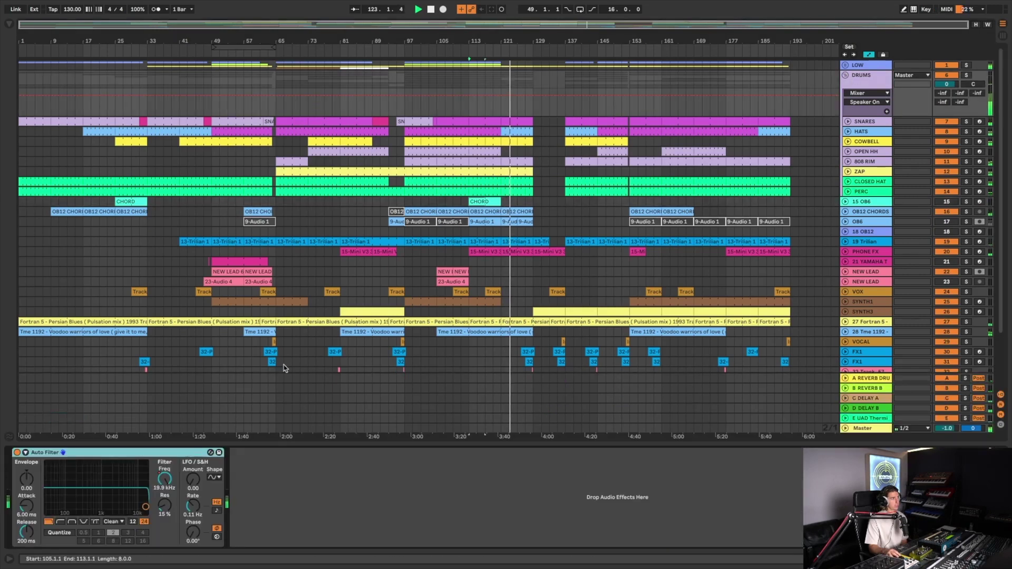
{"action": "left_click", "coordinate": [158, 478]}
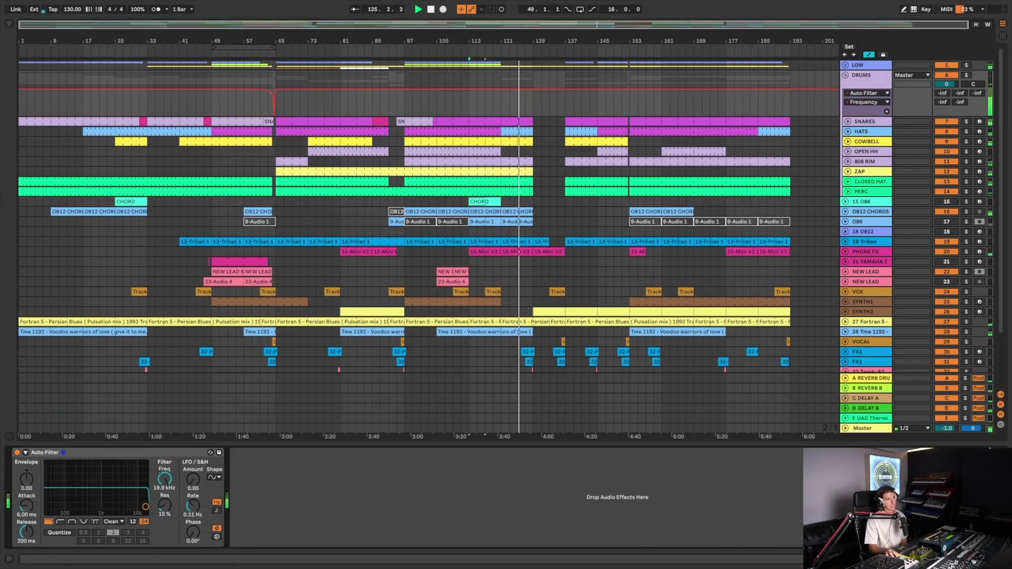
{"action": "key", "text": "super+alt+l"}
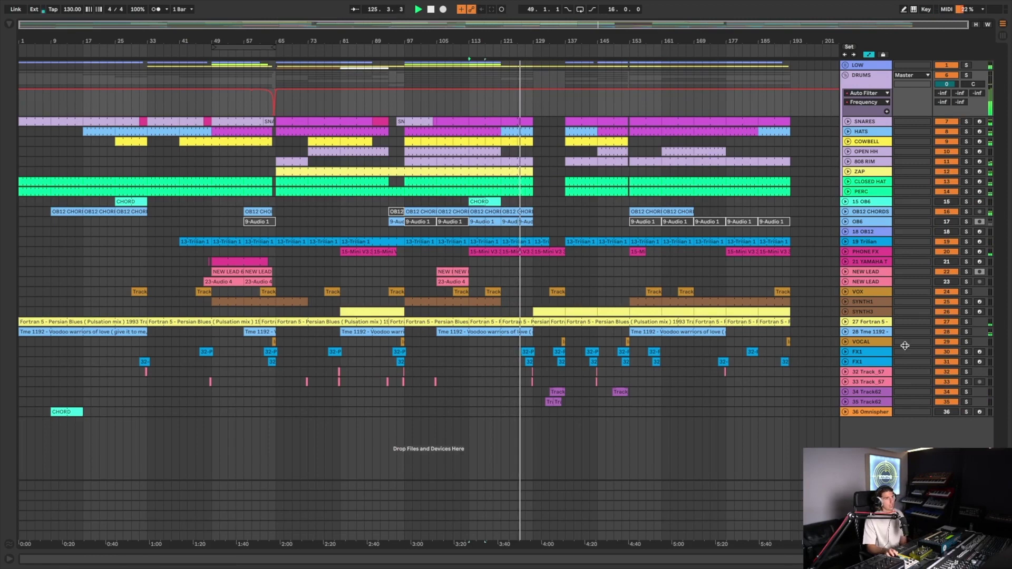
{"action": "left_click", "coordinate": [845, 75]}
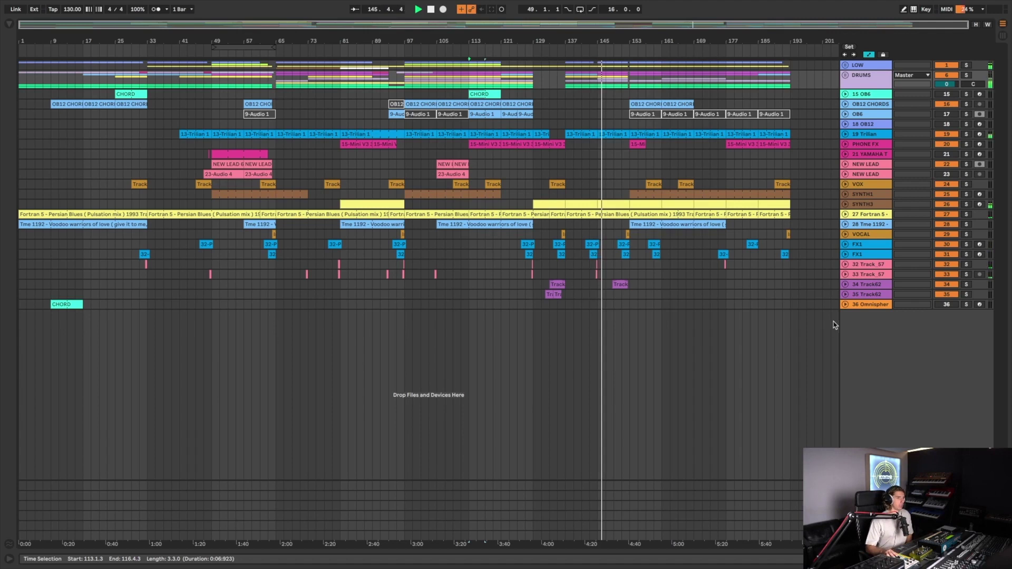
Step: Unfold Omnisphere, audition its CHORD clip soloed, then unsolo it, switch the track off and stop
{"action": "left_click", "coordinate": [845, 305]}
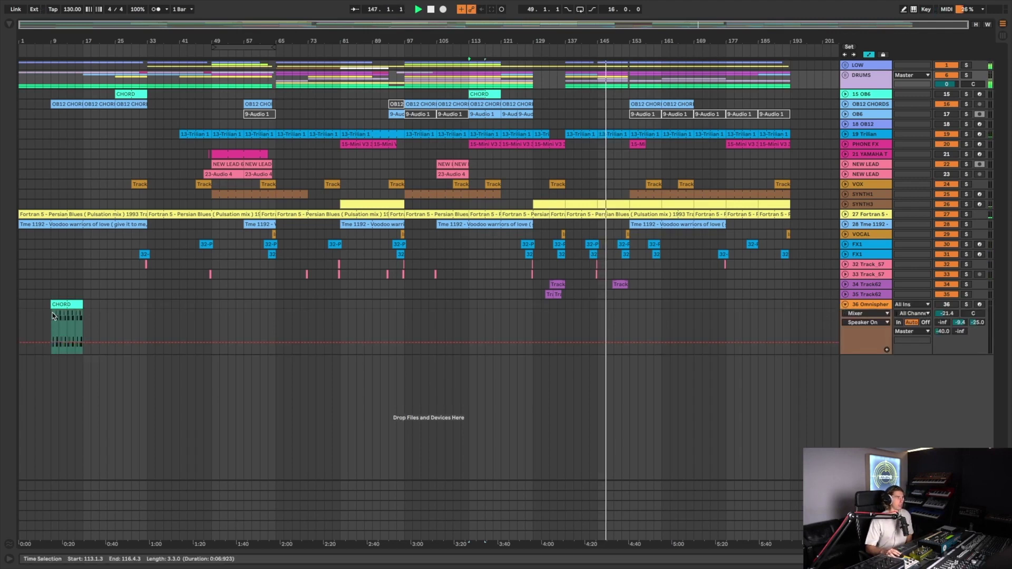
{"action": "left_click", "coordinate": [67, 303]}
{"action": "left_click", "coordinate": [966, 304]}
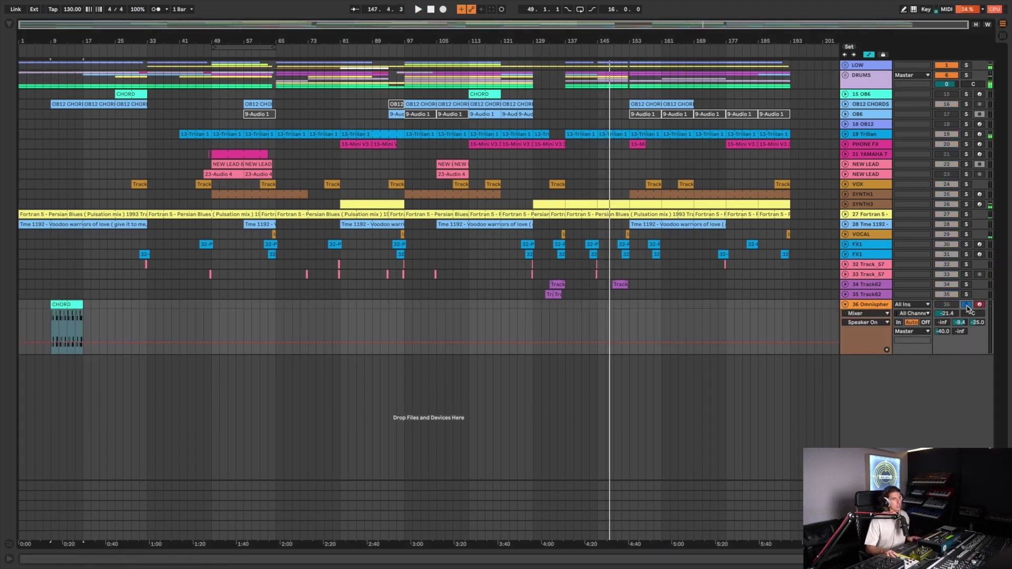
{"action": "key", "text": "space"}
{"action": "key", "text": "space"}
{"action": "left_click", "coordinate": [966, 306]}
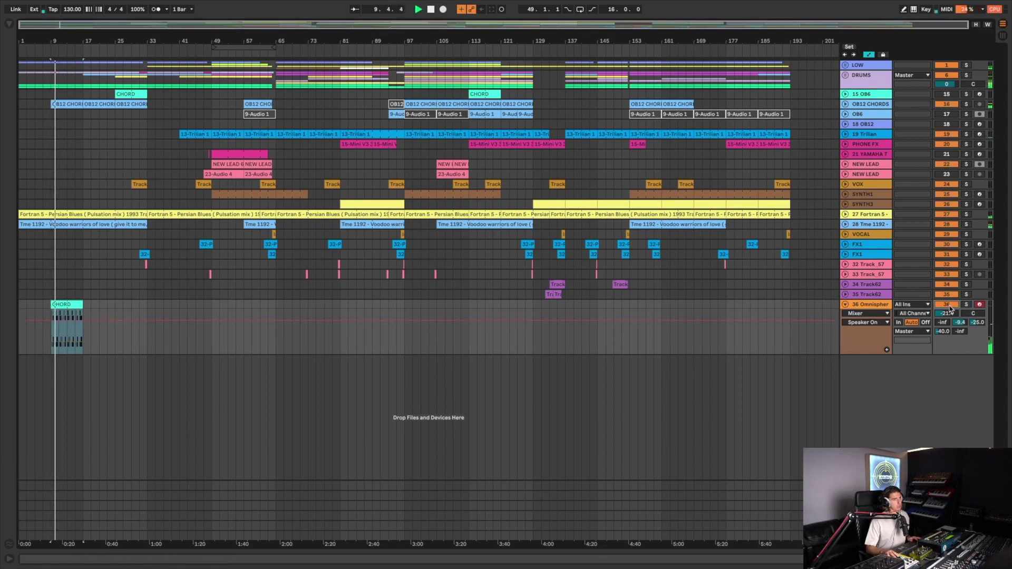
{"action": "left_click", "coordinate": [946, 305]}
{"action": "key", "text": "space"}
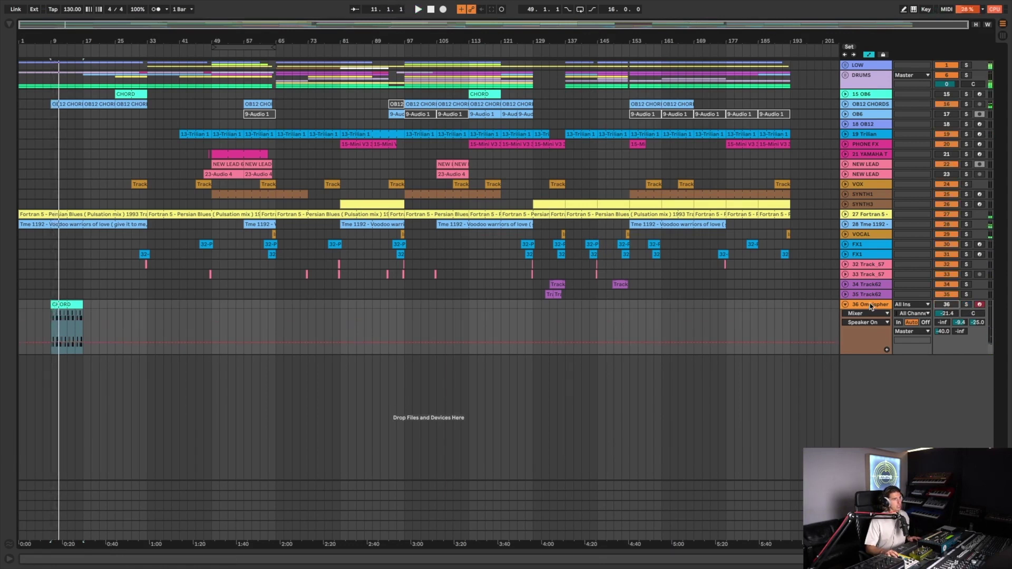
Step: Save the set as a new file named 'new' and fold the Omnisphere track
{"action": "key", "text": "super+s"}
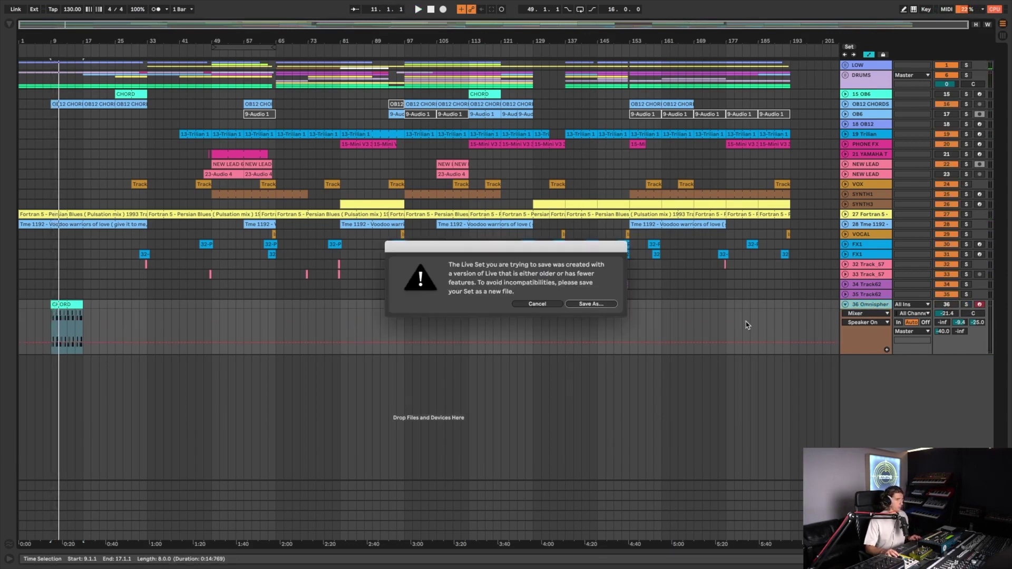
{"action": "left_click", "coordinate": [585, 305]}
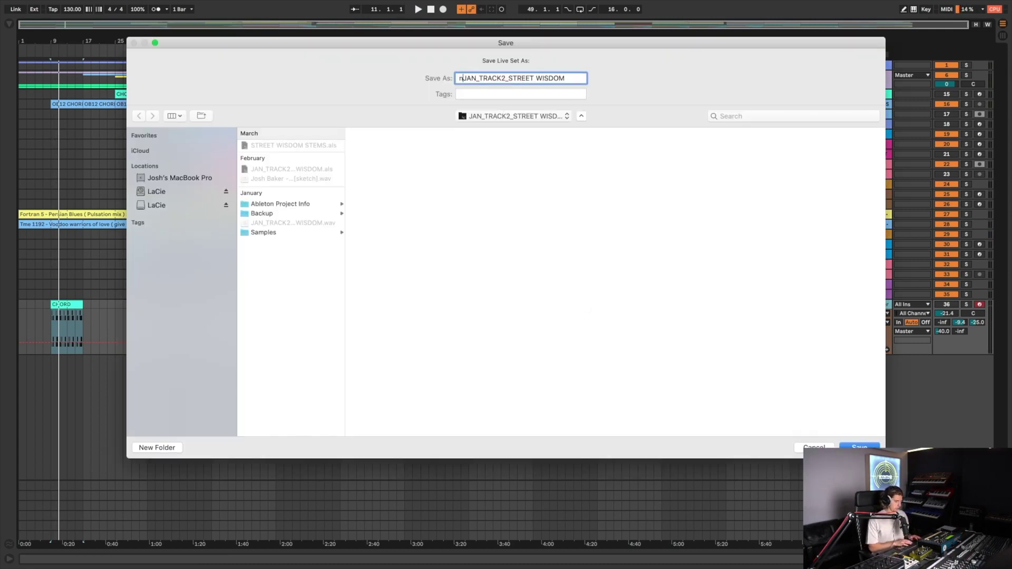
{"action": "type", "text": "new"}
{"action": "key", "text": "Return"}
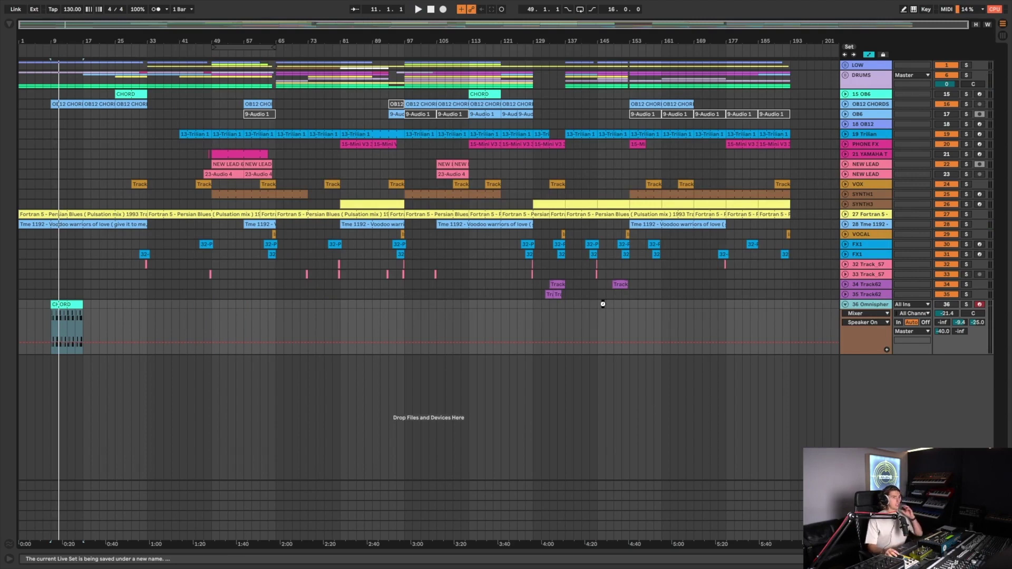
{"action": "left_click", "coordinate": [845, 305]}
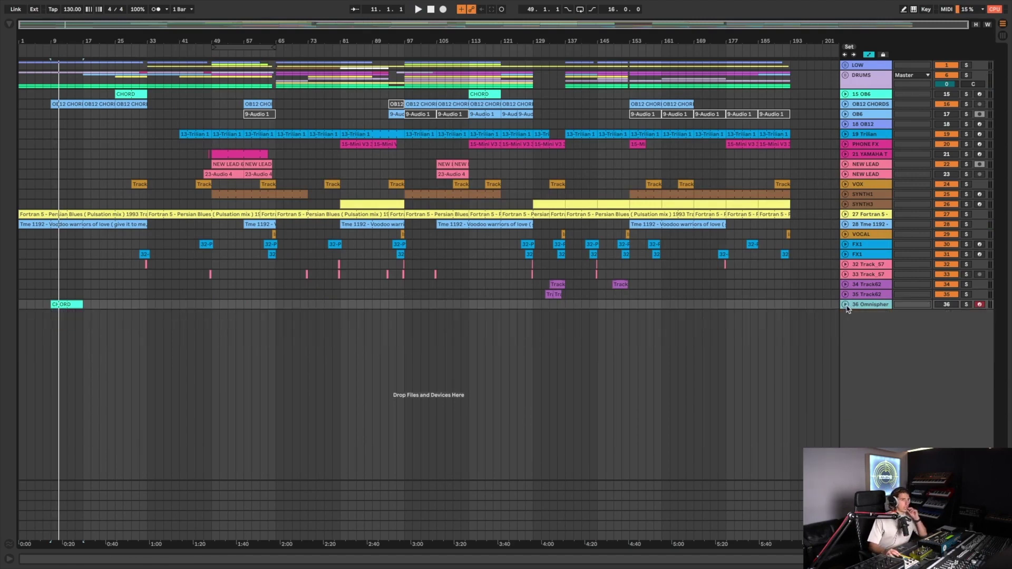
Step: Reopen the device panel and select the LOW group track to view its effects chain
{"action": "key", "text": "super+alt+l"}
{"action": "left_click", "coordinate": [864, 66]}
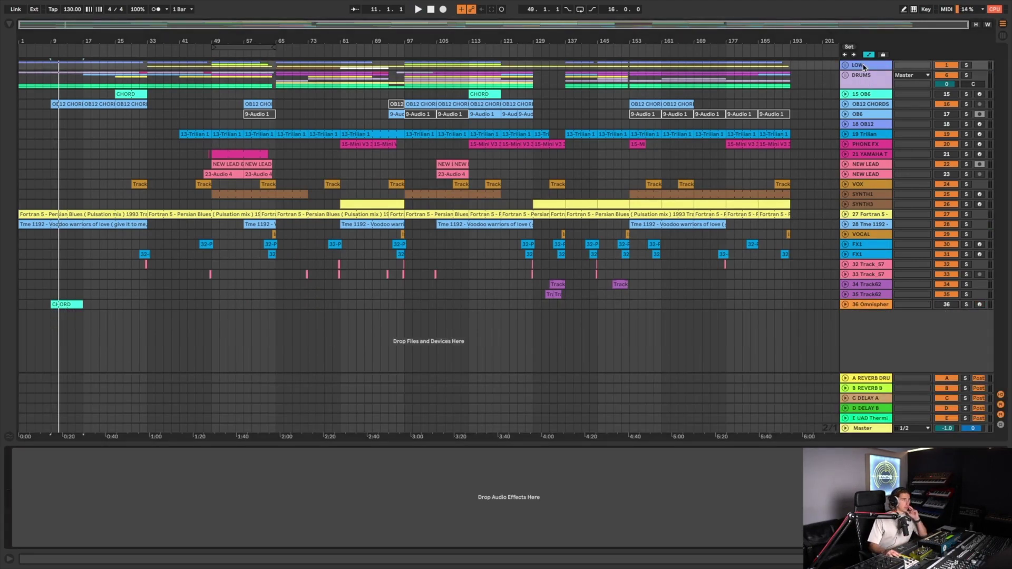